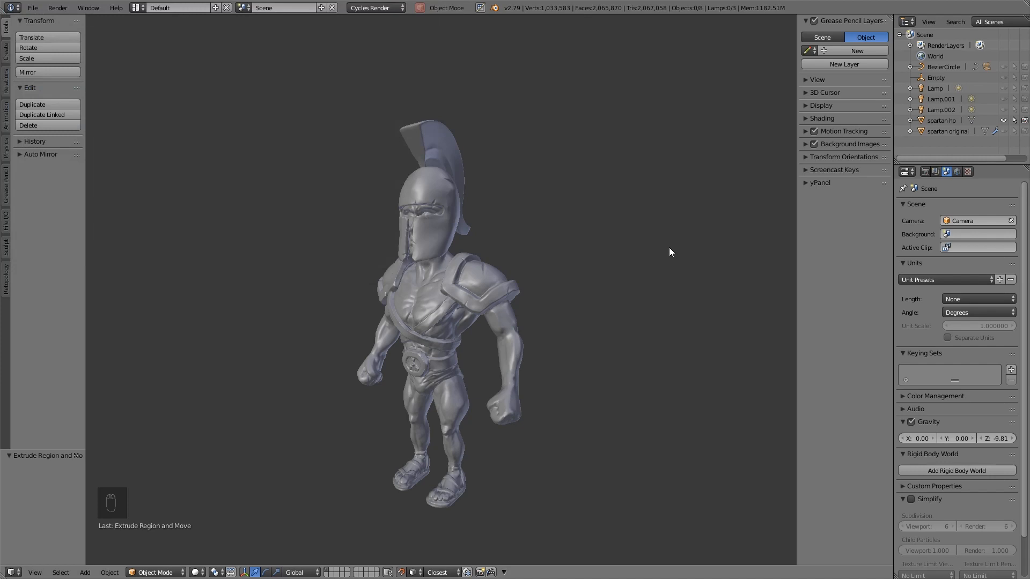
Step: Snap the 3D cursor to the scene center and add a plane mesh there
key(shift+s)
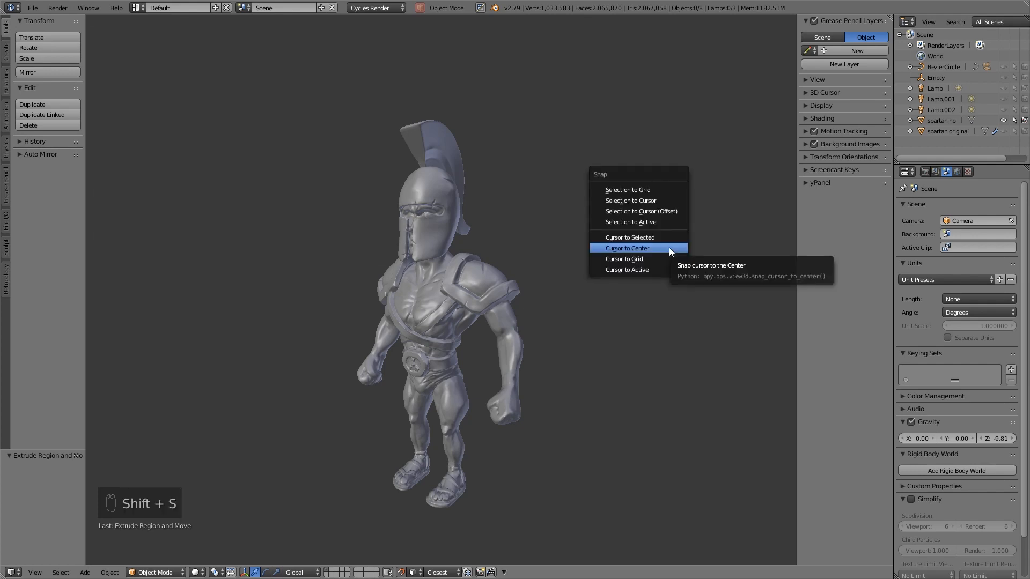
click(668, 247)
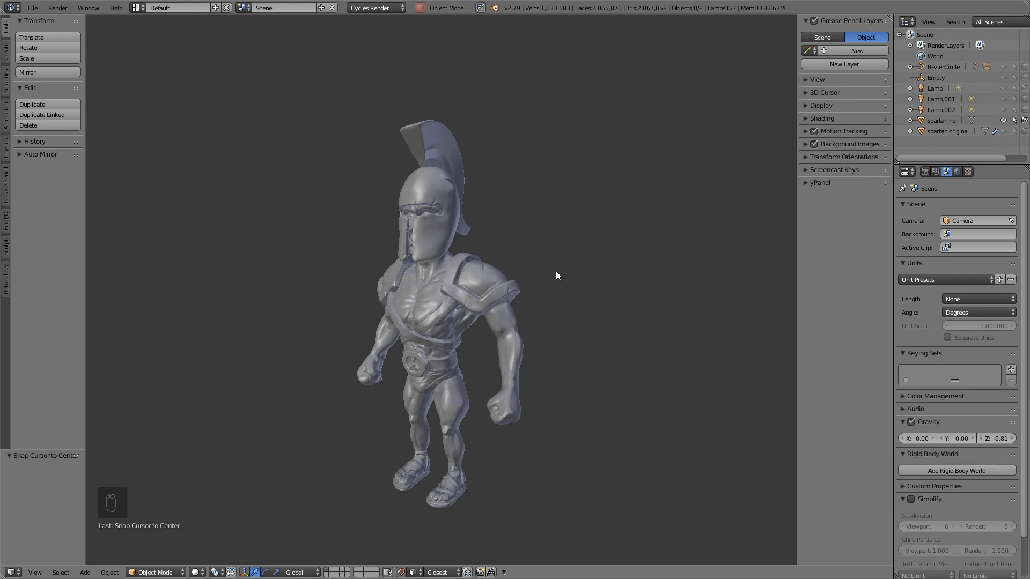
key(shift+a)
mouse_move(556, 271)
click(606, 271)
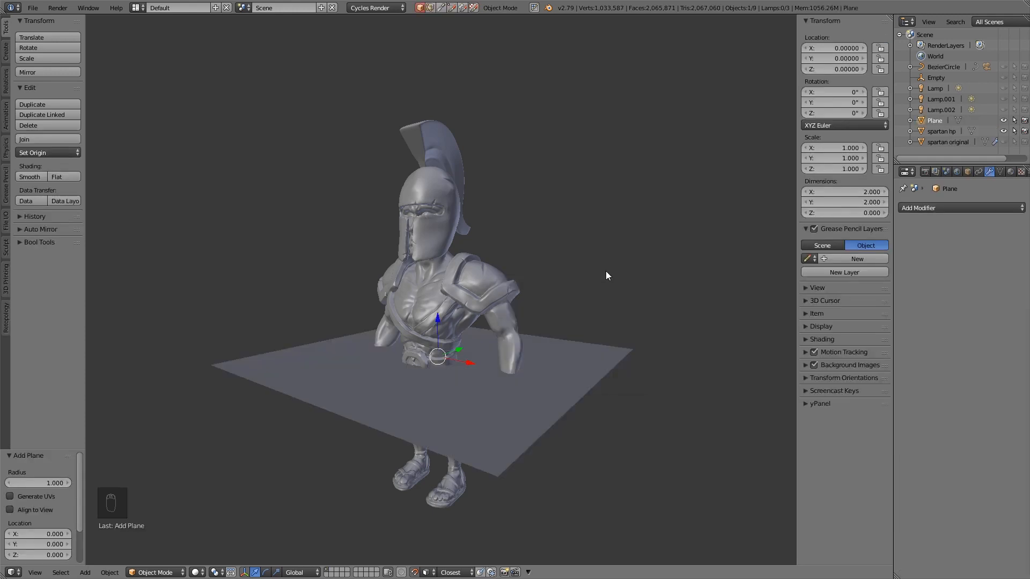
Step: Delete all of the plane's vertices in Edit Mode, keeping an empty mesh object
key(Tab)
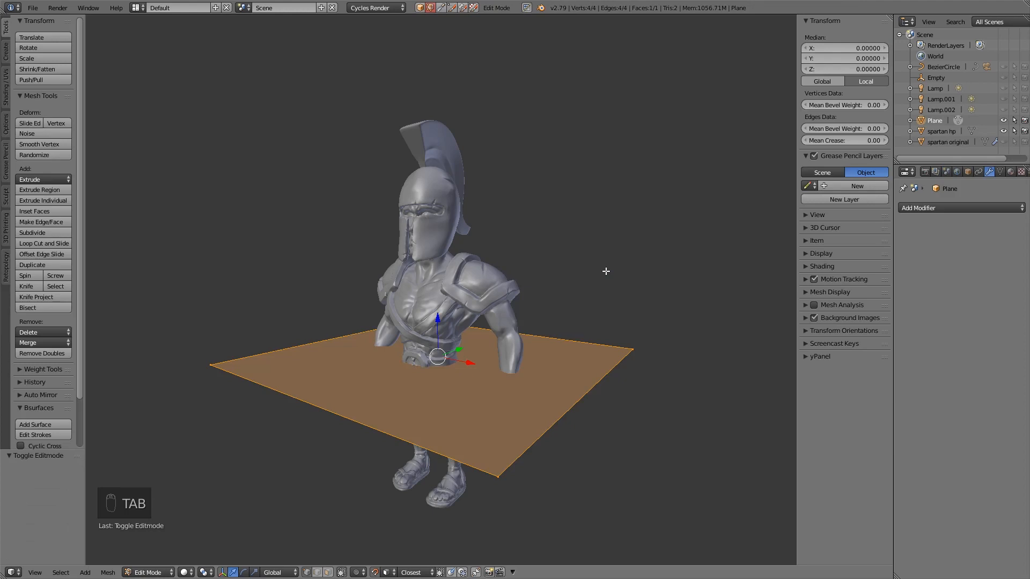
key(Delete)
click(571, 200)
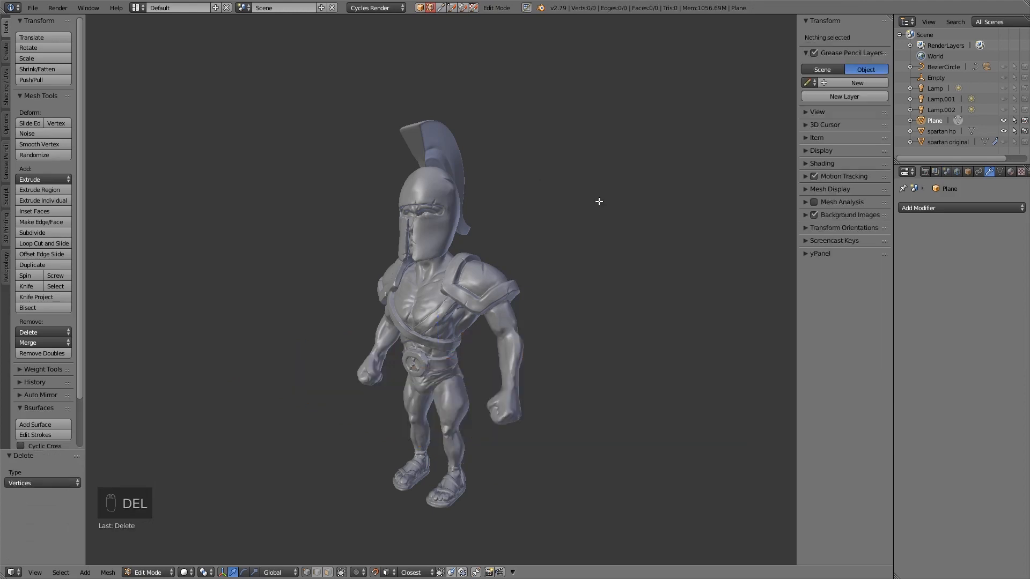
Step: Rename the empty plane object to retopo
double_click(938, 121)
text(retop)
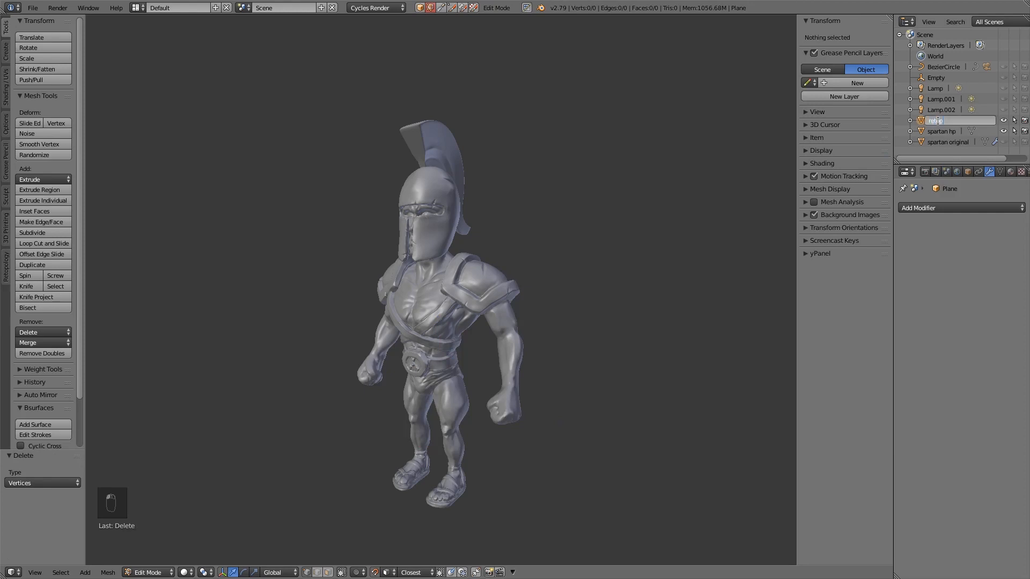
text(o)
key(Return)
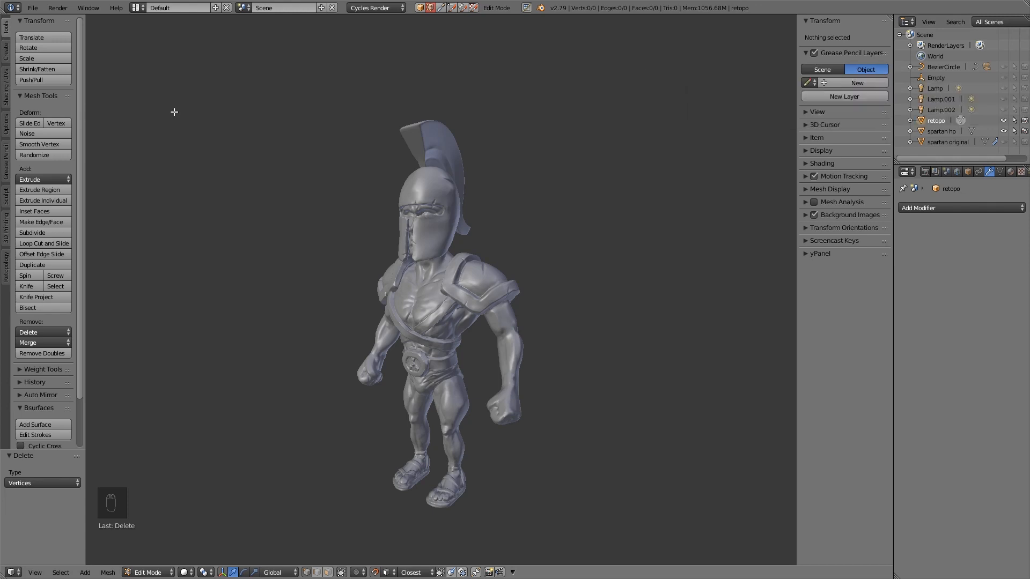
Step: Draw four short Grease Pencil strokes on the helmet surface across the upper edge of the eye opening, including its outer corner
click(6, 163)
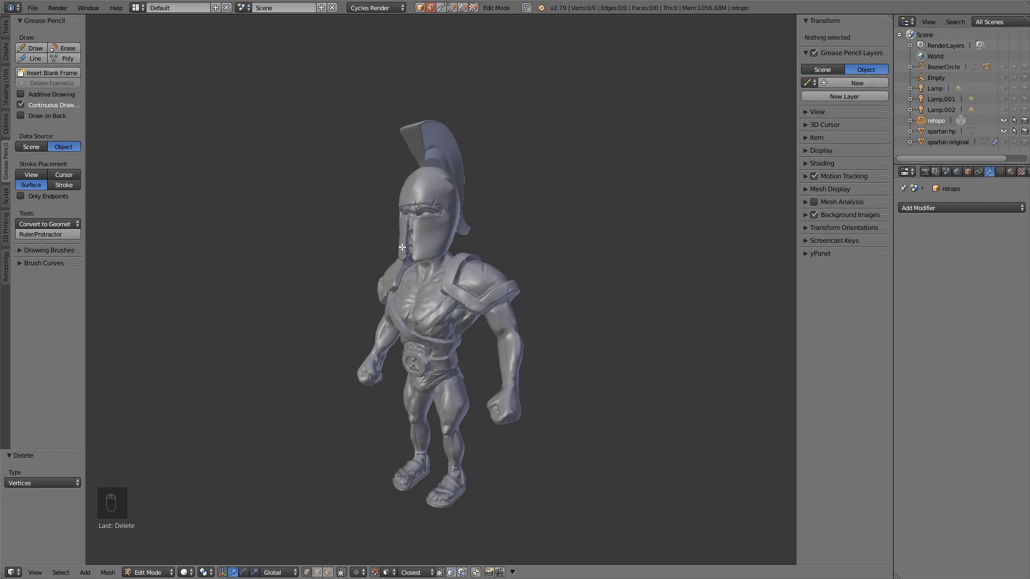
scroll(434, 247, up, 10)
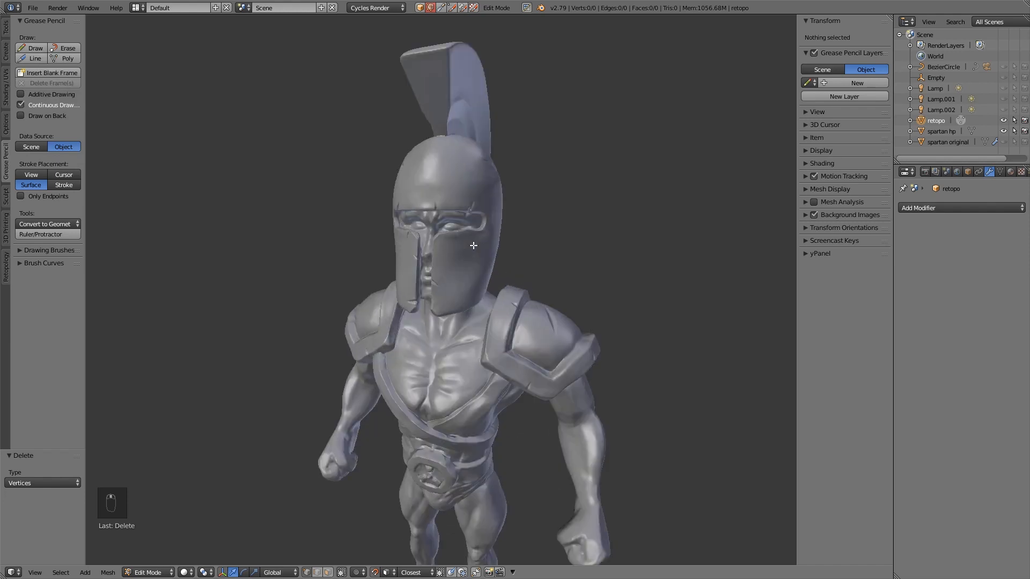
scroll(462, 260, down, 4)
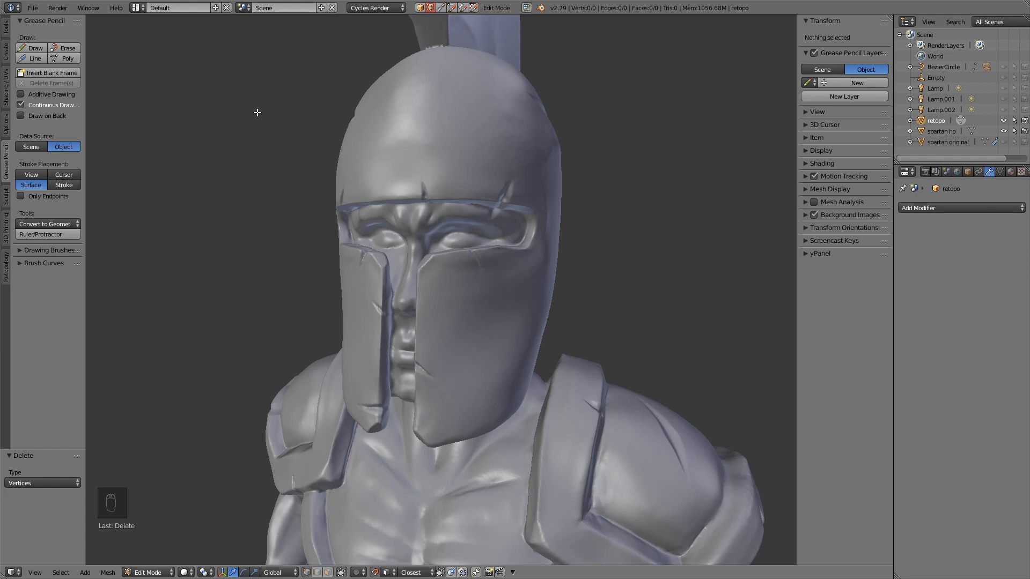
click(34, 50)
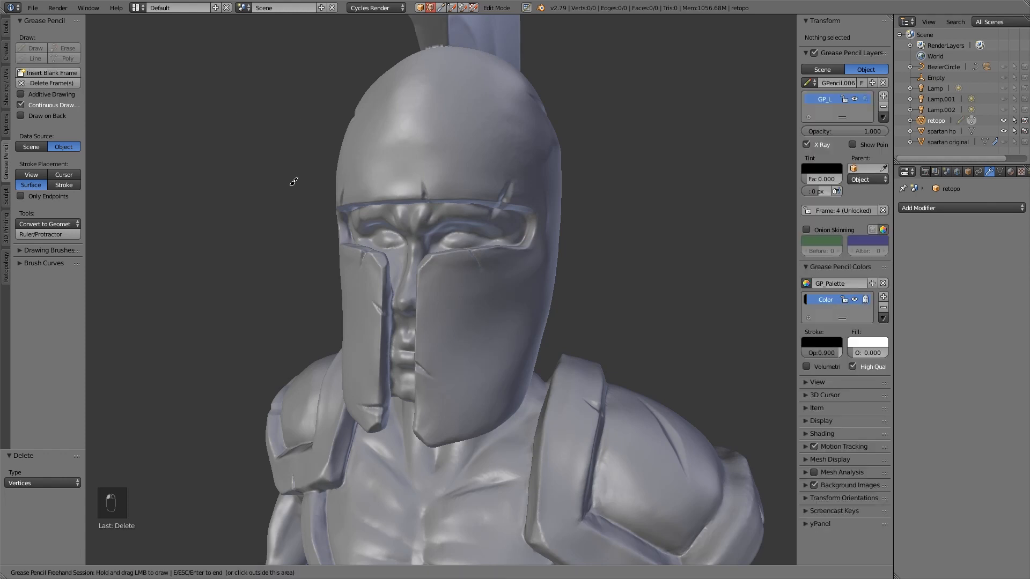
scroll(439, 186, up, 4)
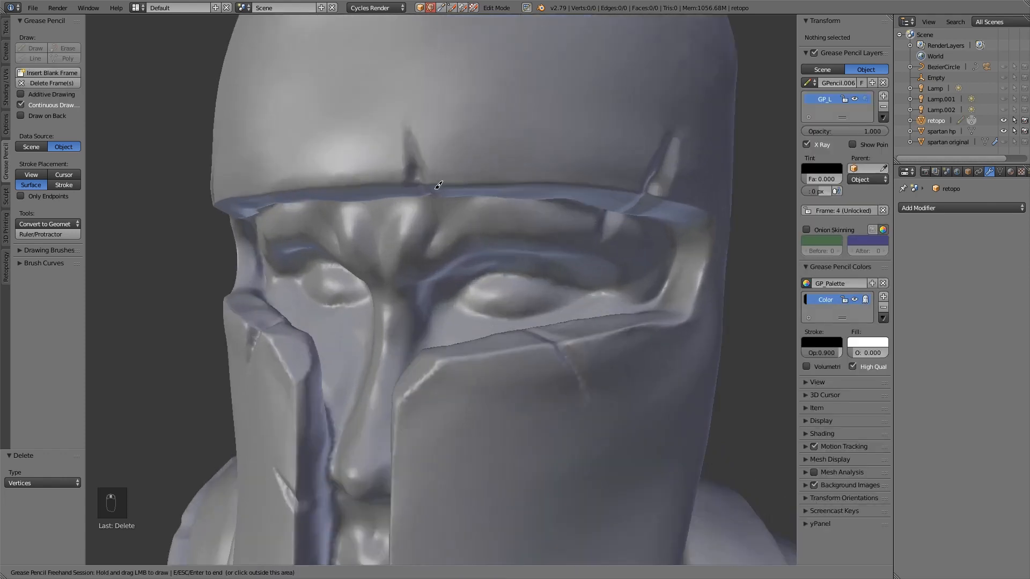
scroll(432, 182, down, 3)
drag(410, 144, 408, 184)
drag(471, 139, 467, 185)
middle_drag(467, 185, 378, 189)
drag(375, 187, 373, 223)
drag(454, 205, 438, 232)
Step: Draw Grease Pencil strokes around the outer end of the eye opening and along its lower edge, redoing misplaced ones
middle_drag(471, 245, 455, 241)
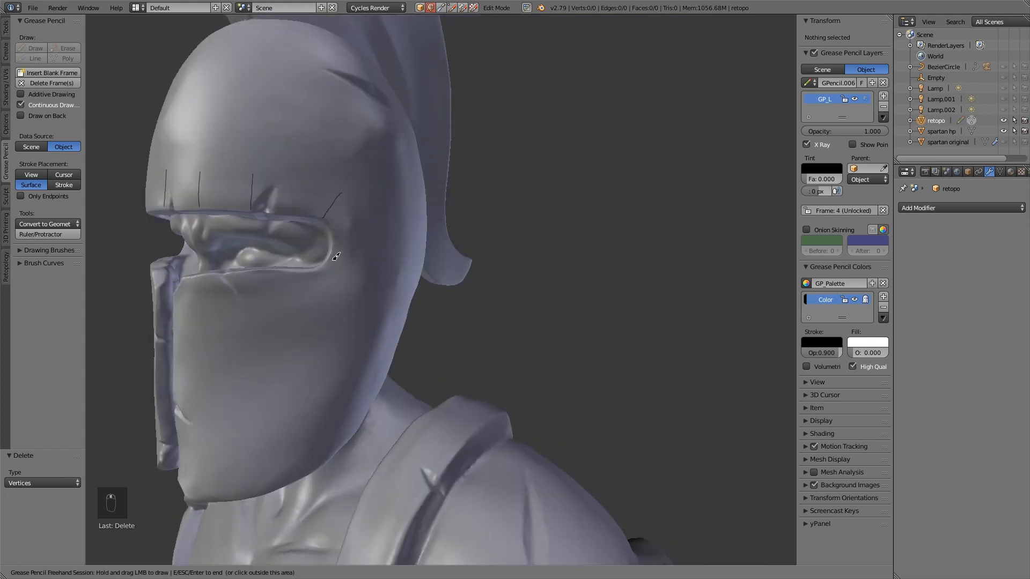
mouse_move(333, 246)
mouse_down()
mouse_move(361, 246)
mouse_move(335, 286)
mouse_up()
key(ctrl+z)
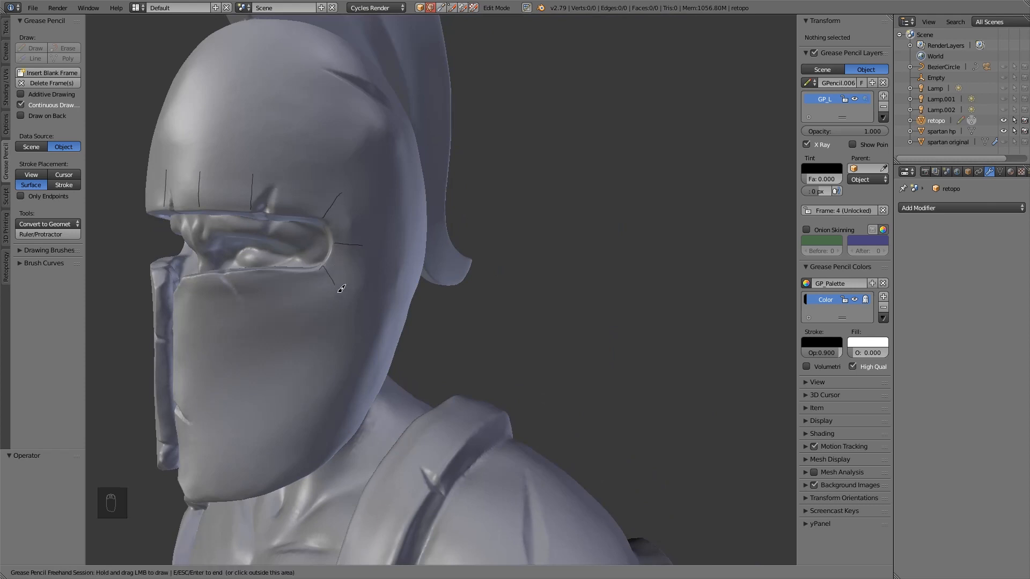
key(ctrl+z)
drag(321, 270, 337, 298)
drag(281, 273, 280, 305)
drag(248, 268, 249, 302)
Step: Draw Grease Pencil strokes across the cheek guard's front edge, down and around its lower front corner
mouse_move(216, 279)
middle_down()
mouse_move(230, 275)
mouse_move(221, 279)
middle_up()
mouse_move(300, 269)
mouse_down()
mouse_move(322, 304)
mouse_move(309, 336)
mouse_up()
drag(283, 374, 313, 373)
mouse_move(327, 349)
middle_down()
mouse_move(339, 311)
mouse_move(343, 331)
middle_up()
drag(320, 352, 353, 351)
mouse_move(320, 411)
mouse_down()
mouse_move(345, 391)
mouse_move(341, 436)
mouse_up()
Step: Draw the remaining Grease Pencil strokes across the cheek guard's bottom edge toward the neck and finish drawing
middle_drag(392, 424, 376, 389)
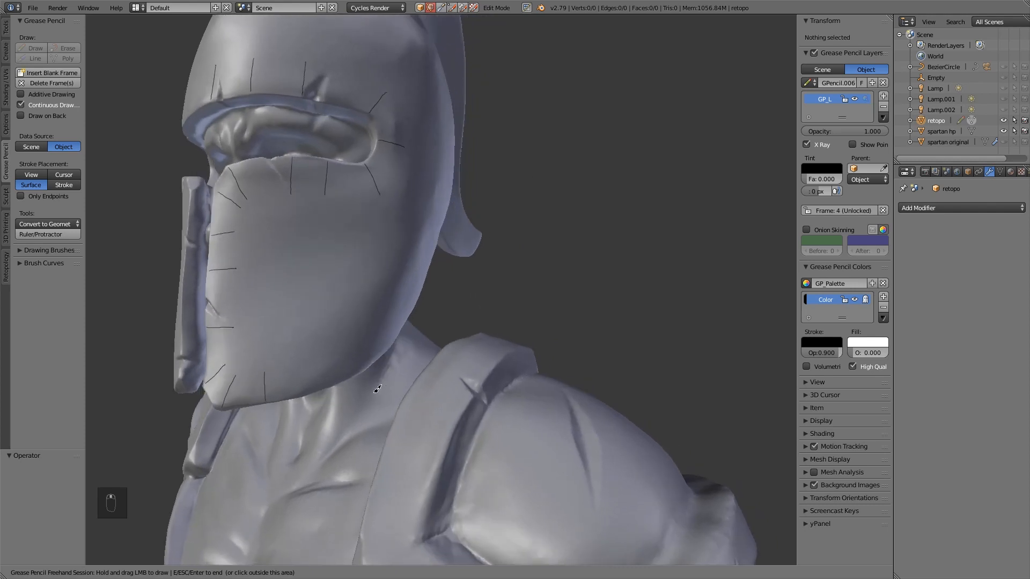
drag(318, 389, 317, 358)
middle_drag(367, 343, 262, 338)
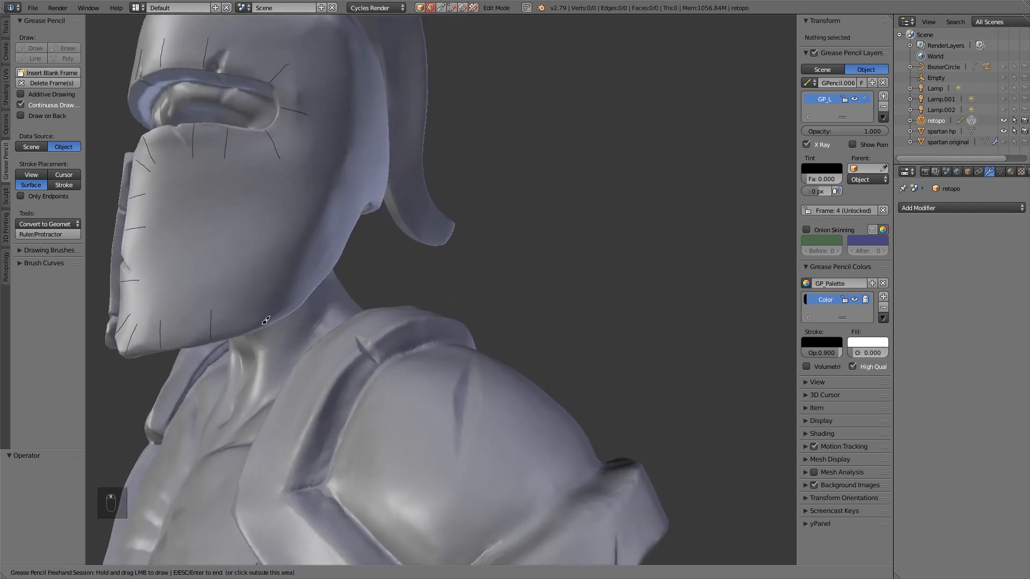
middle_drag(280, 286, 349, 294)
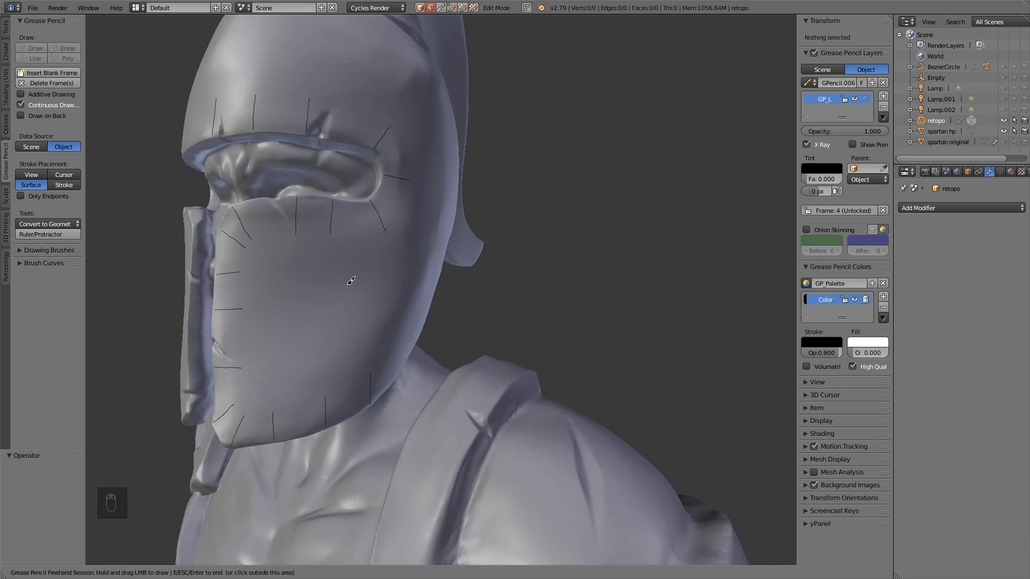
key(Escape)
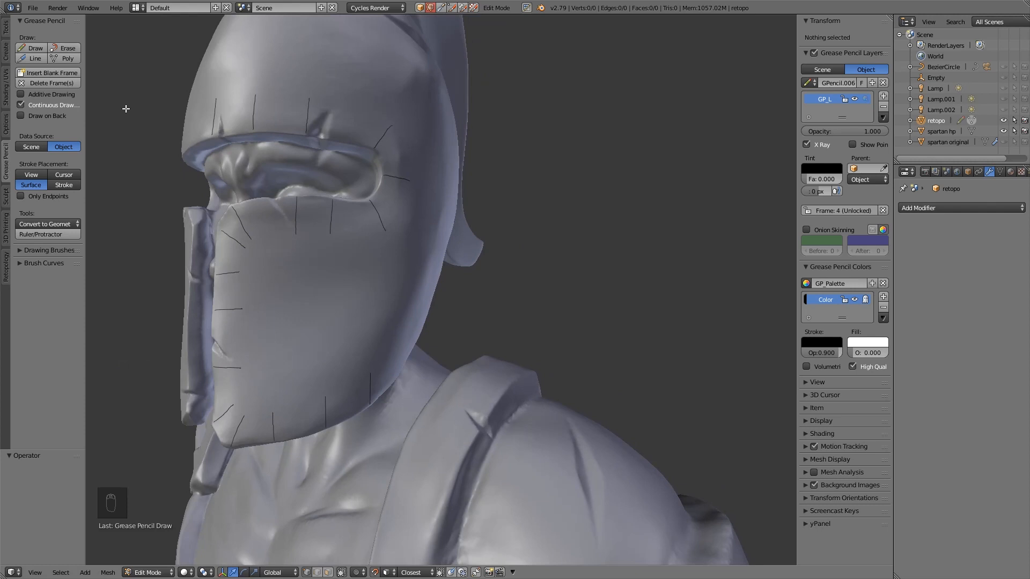
Step: Generate a Bsurfaces mesh strip from the Grease Pencil strokes with Cross set to 1
click(6, 33)
scroll(80, 336, down, 3)
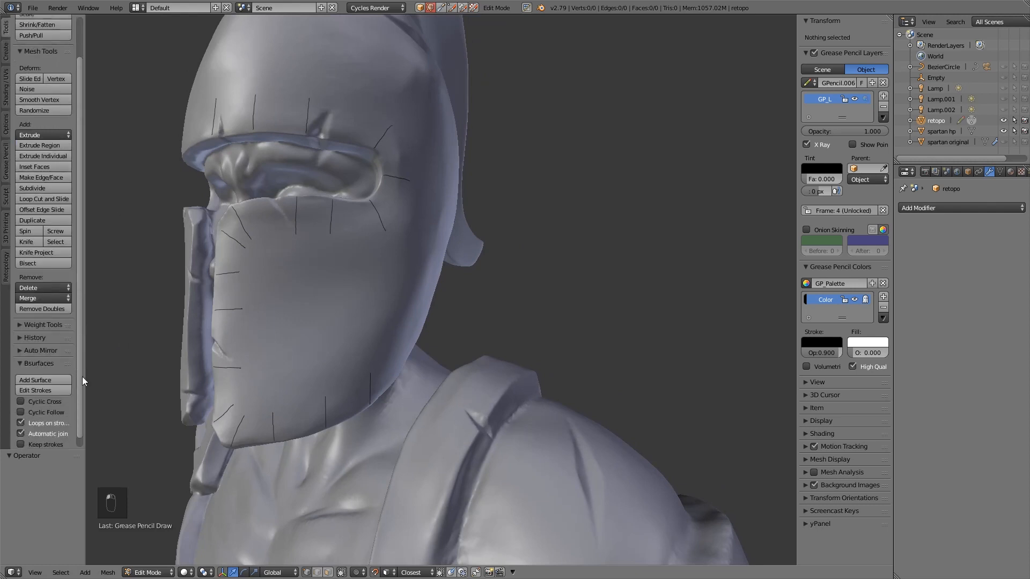
click(47, 369)
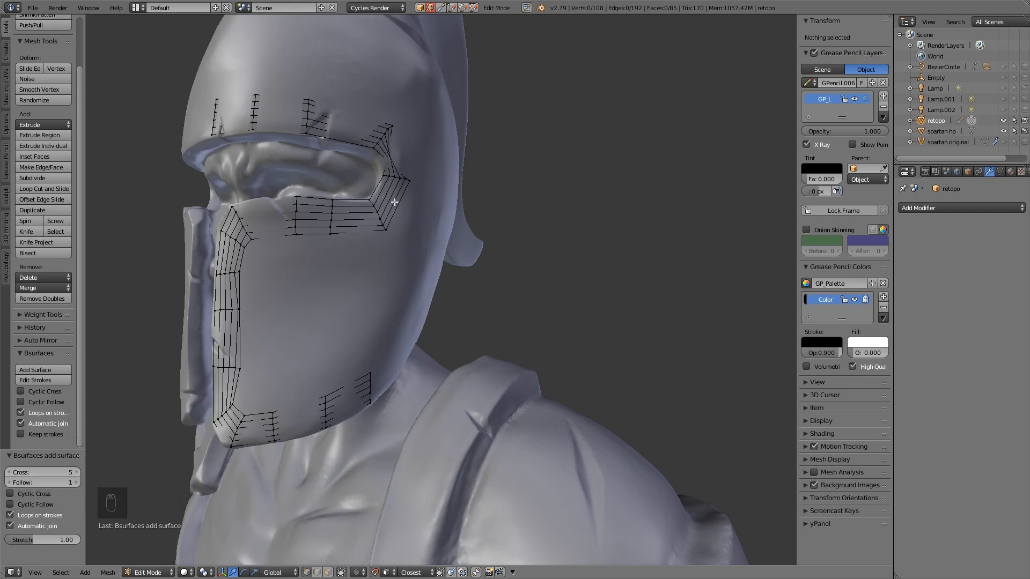
click(64, 471)
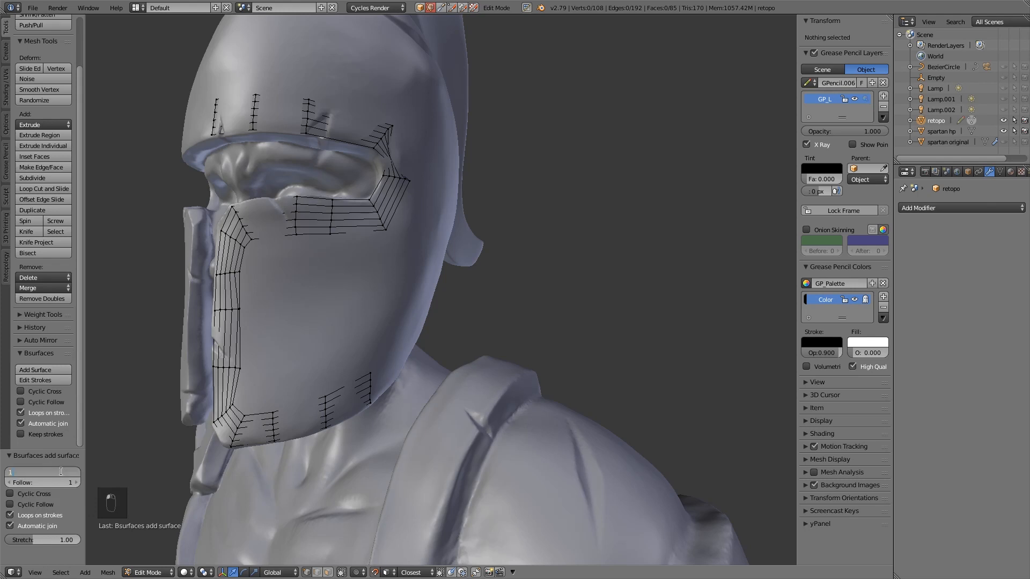
text(1)
key(Return)
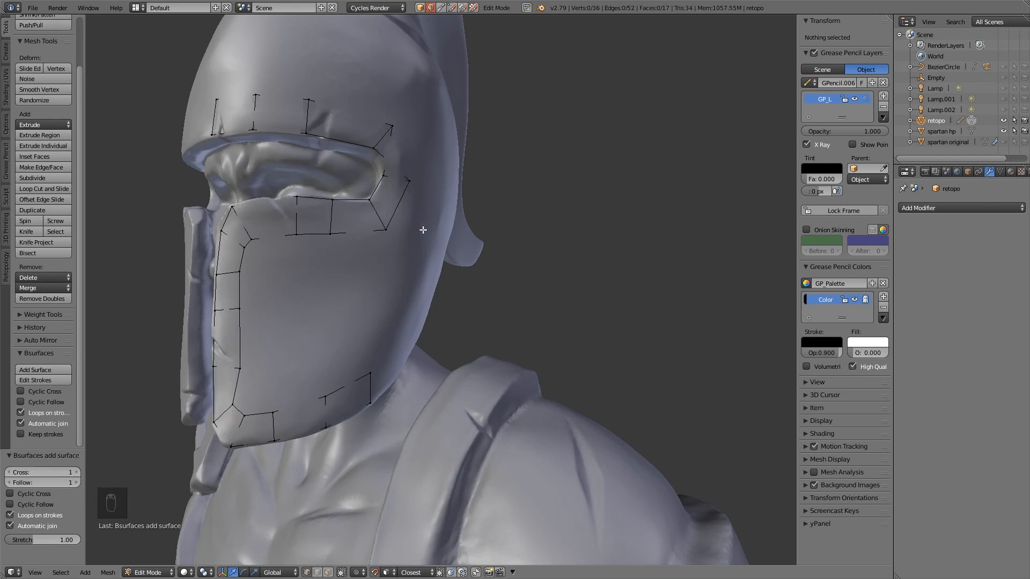
Step: Hide the spartan hp sculpt and delete the twisted face at the strip's outer eye corner
click(1003, 131)
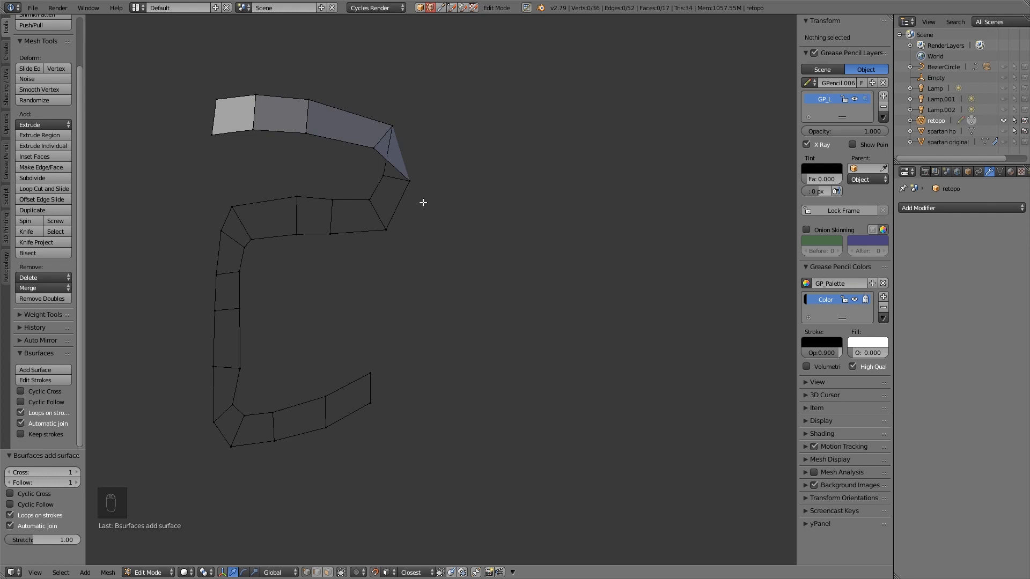
key(ctrl+Tab)
click(409, 207)
right_click(405, 173)
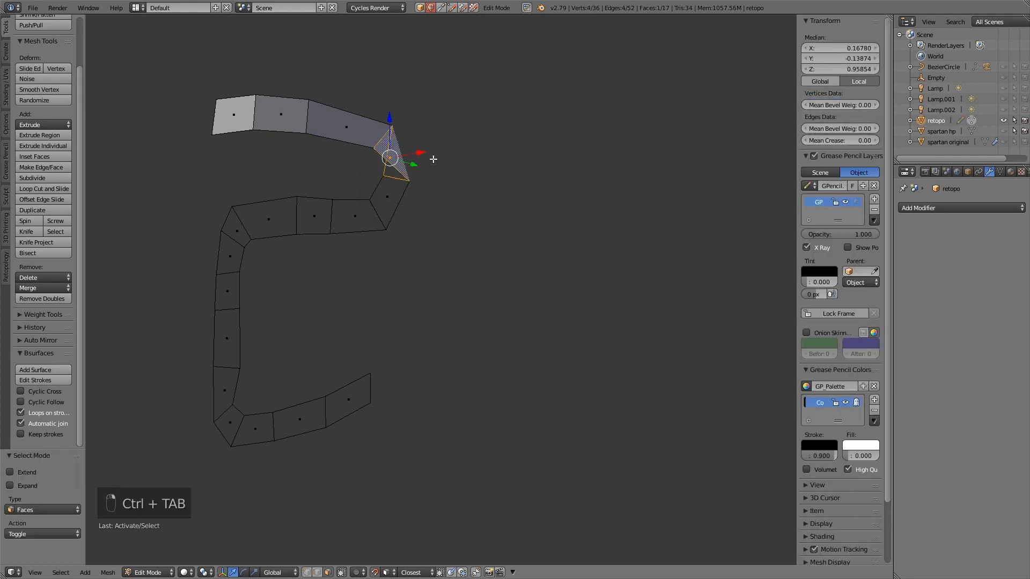
key(Delete)
click(438, 158)
Step: Fill the gap at the outer eye corner with a new face between its two open edges
key(ctrl+Tab)
click(387, 154)
right_click(390, 141)
shift+right_click(396, 173)
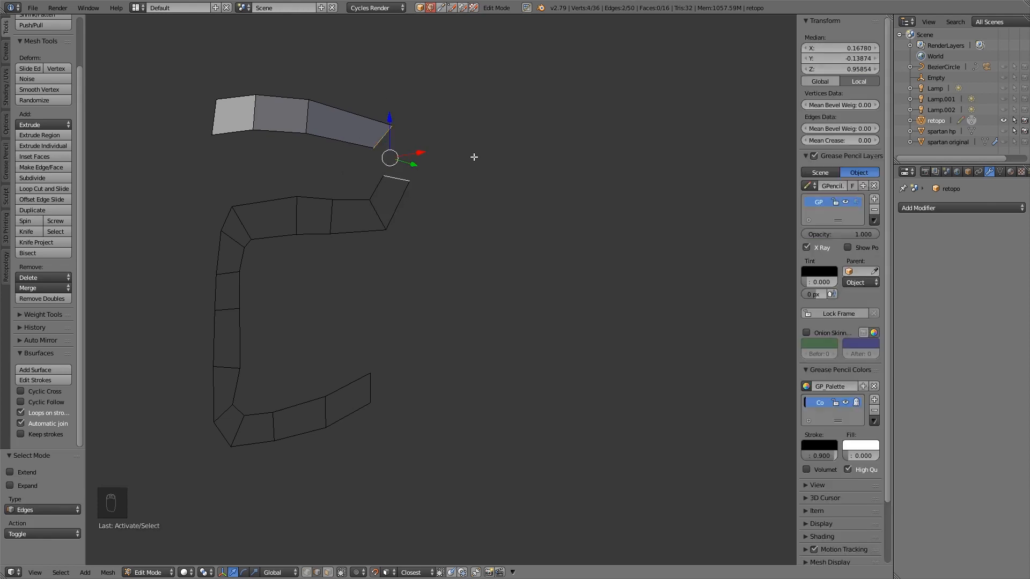
key(f)
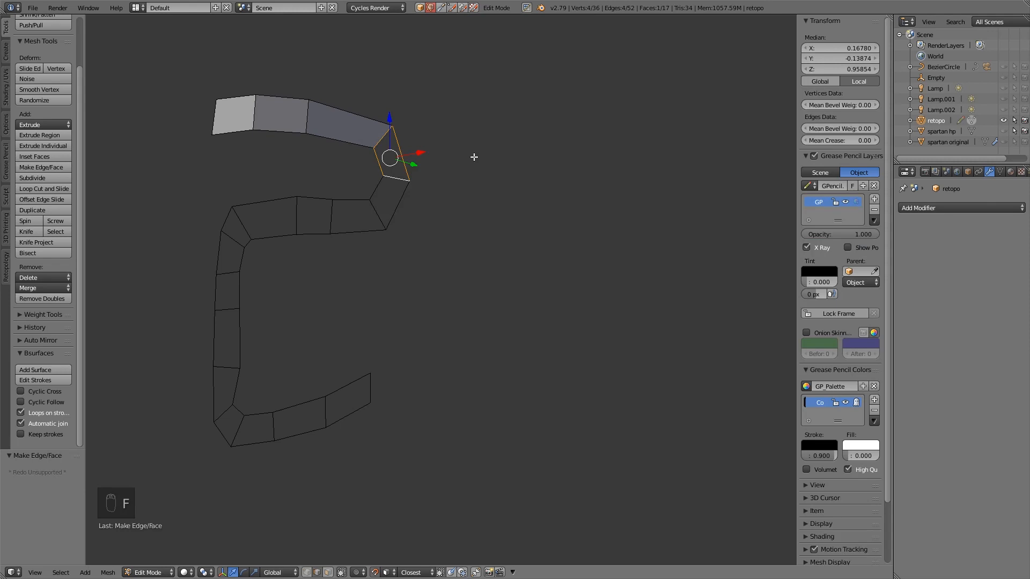
Step: Select the whole retopo mesh and recalculate its normals
key(a)
key(a)
key(a)
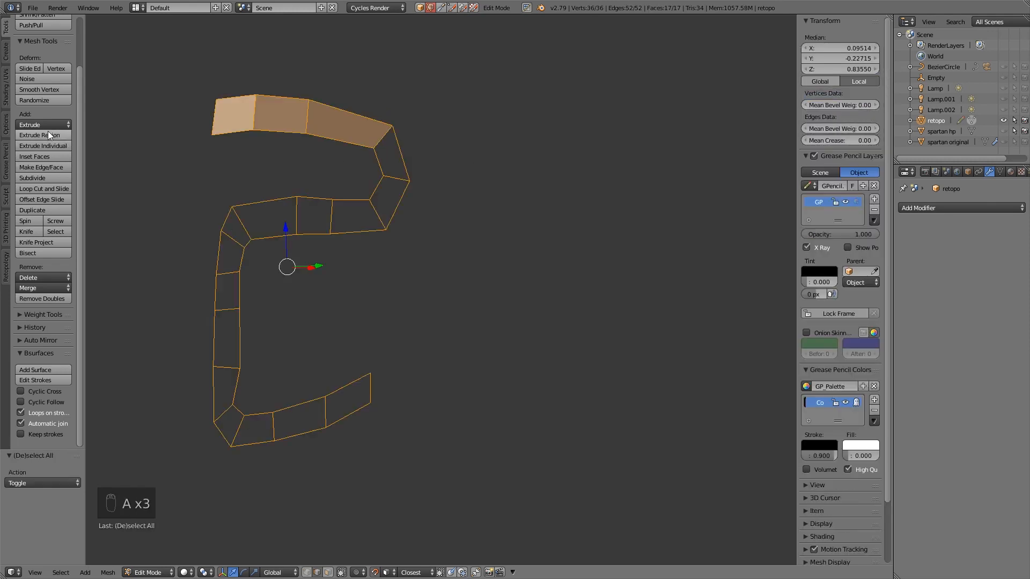
click(6, 86)
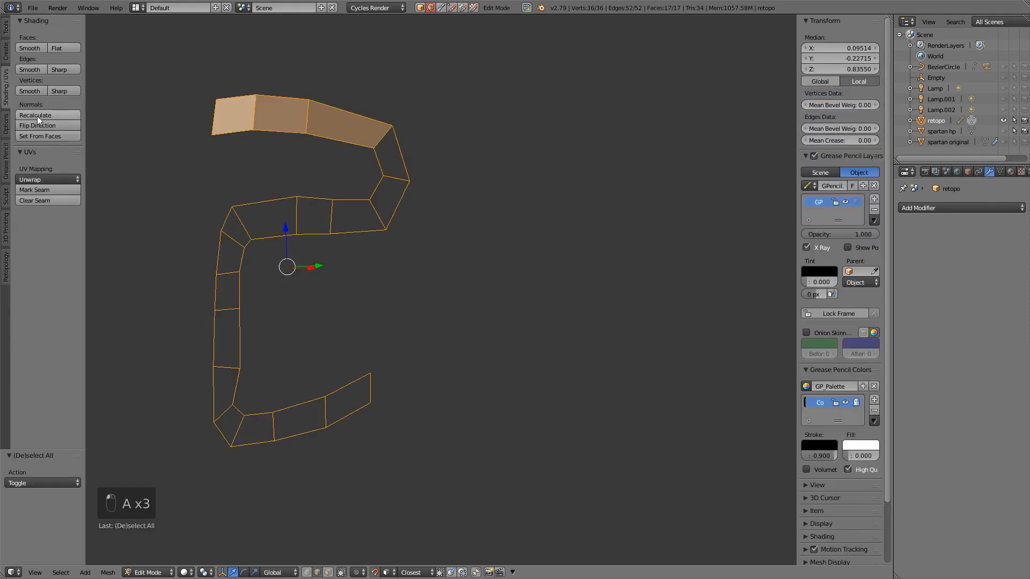
click(37, 115)
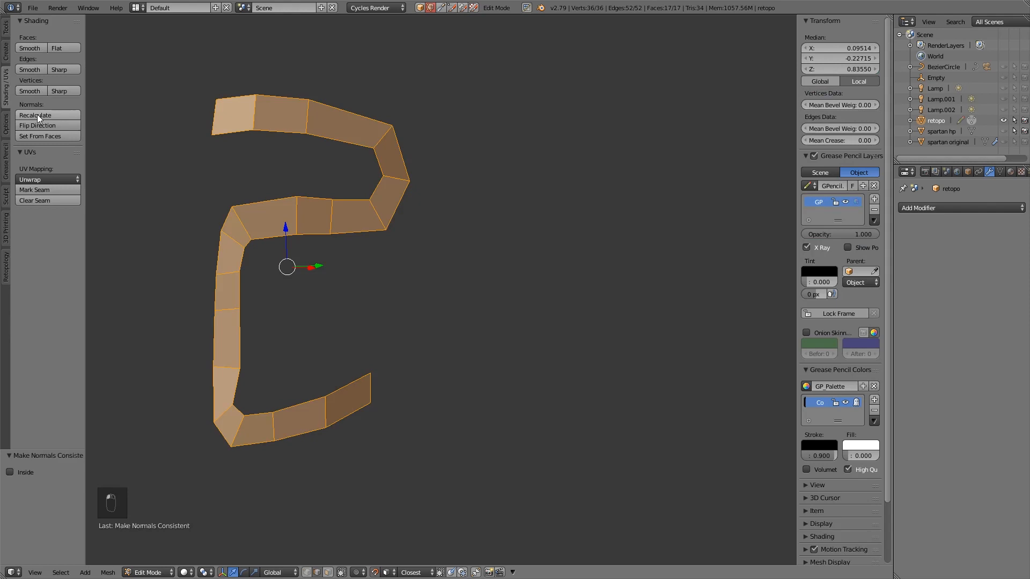
Step: Show the spartan hp sculpt again and draw three Grease Pencil strokes across the cheek guard's lower rear edge
click(1003, 131)
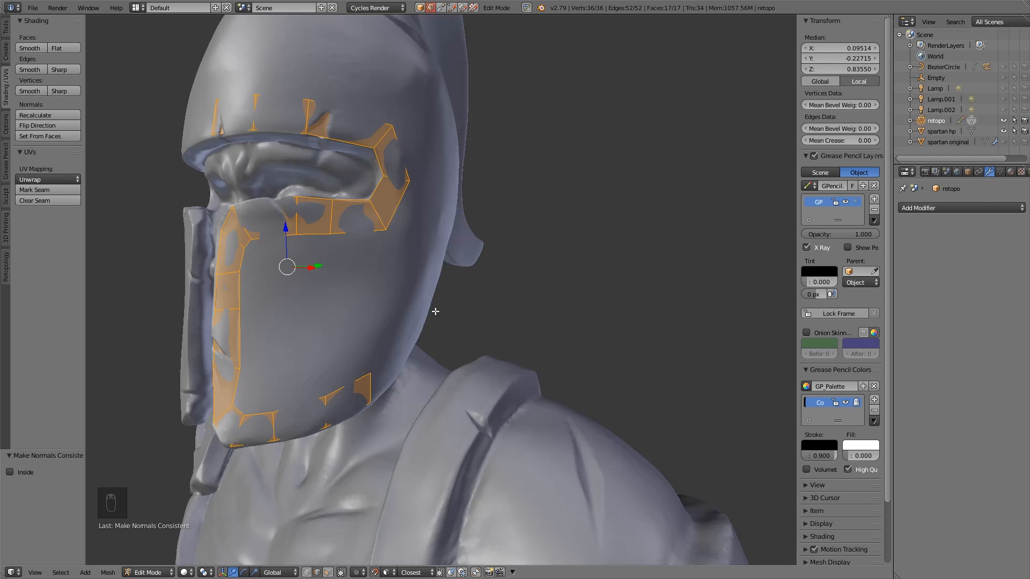
click(6, 164)
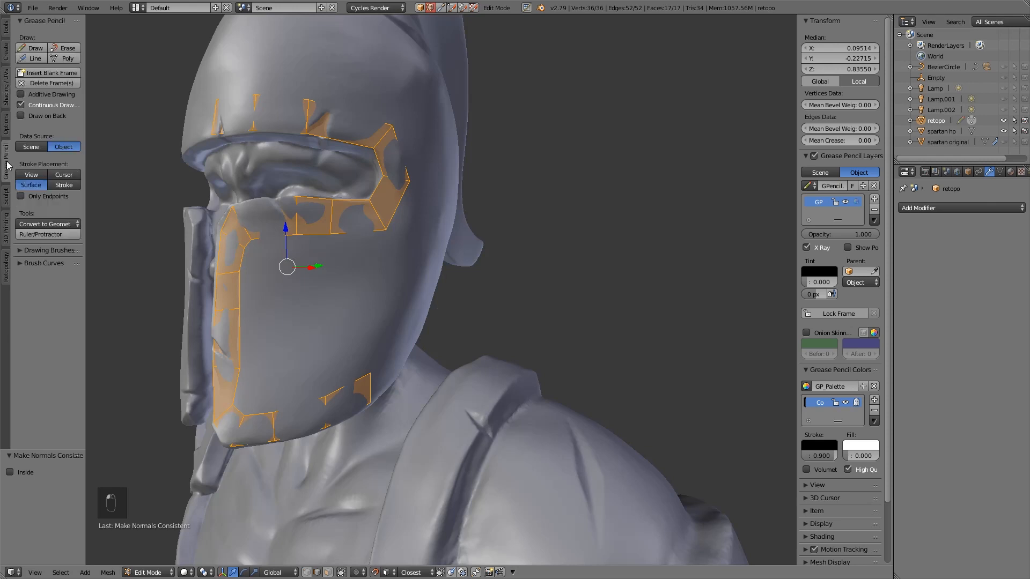
click(34, 48)
middle_drag(365, 231, 237, 277)
drag(233, 277, 248, 296)
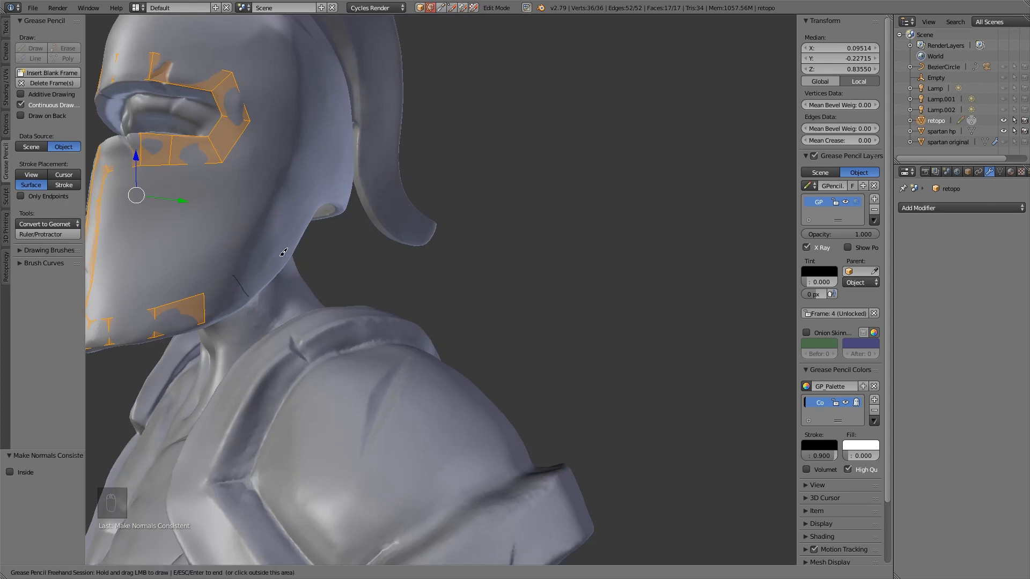
drag(264, 248, 282, 266)
drag(289, 215, 307, 226)
Step: Draw three more Grease Pencil strokes across the helmet's lower edge from behind the cheek to the nape, and finish drawing
middle_drag(332, 228, 156, 224)
mouse_move(147, 224)
mouse_down()
mouse_move(155, 239)
mouse_move(183, 228)
mouse_up()
mouse_move(183, 228)
middle_down()
mouse_move(159, 223)
mouse_move(303, 247)
mouse_move(273, 233)
middle_up()
scroll(311, 249, up, 3)
drag(274, 222, 268, 241)
middle_drag(268, 241, 233, 241)
drag(290, 222, 287, 246)
mouse_move(287, 246)
middle_down()
mouse_move(394, 292)
mouse_move(391, 276)
middle_up()
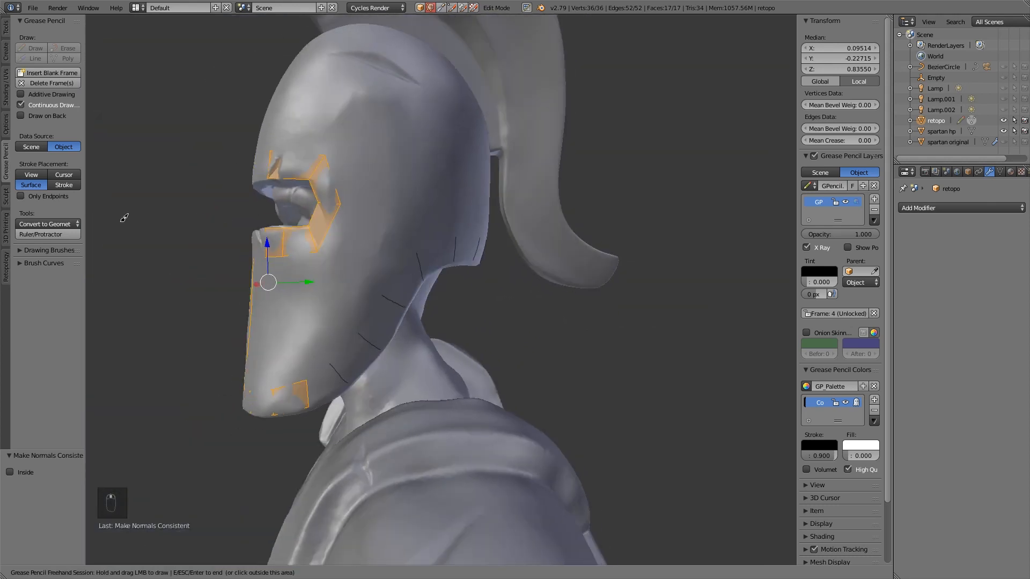
key(Escape)
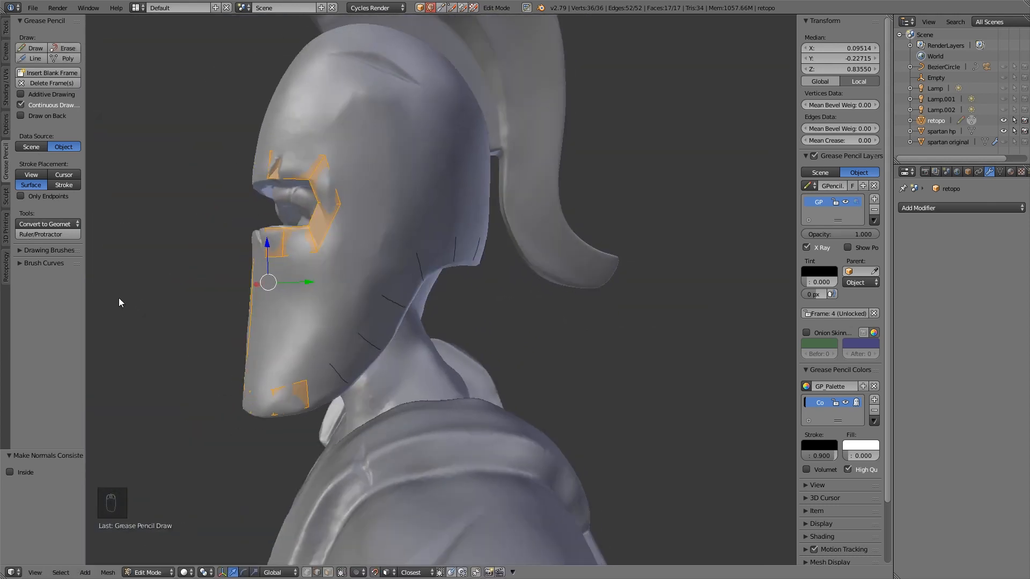
click(6, 29)
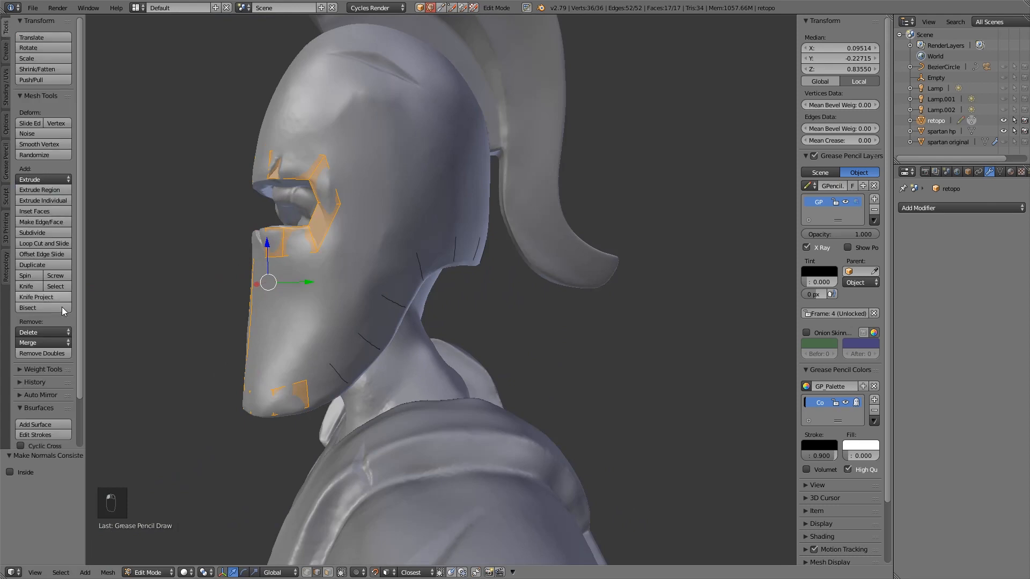
Step: Turn the strokes along the helmet's lower edge into Bsurfaces strips with Cross set to 1
scroll(75, 376, down, 3)
click(50, 376)
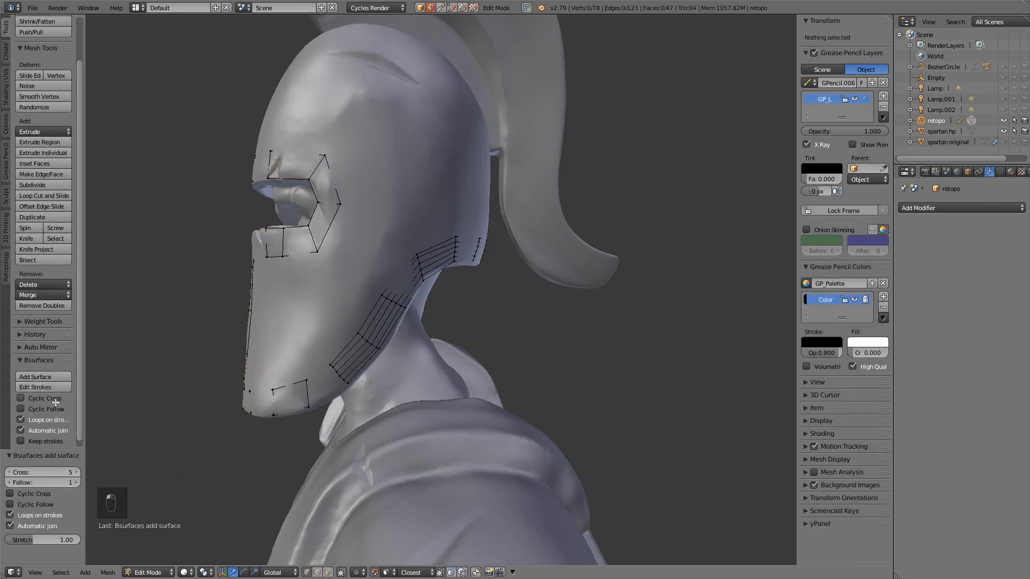
drag(52, 474, 4, 462)
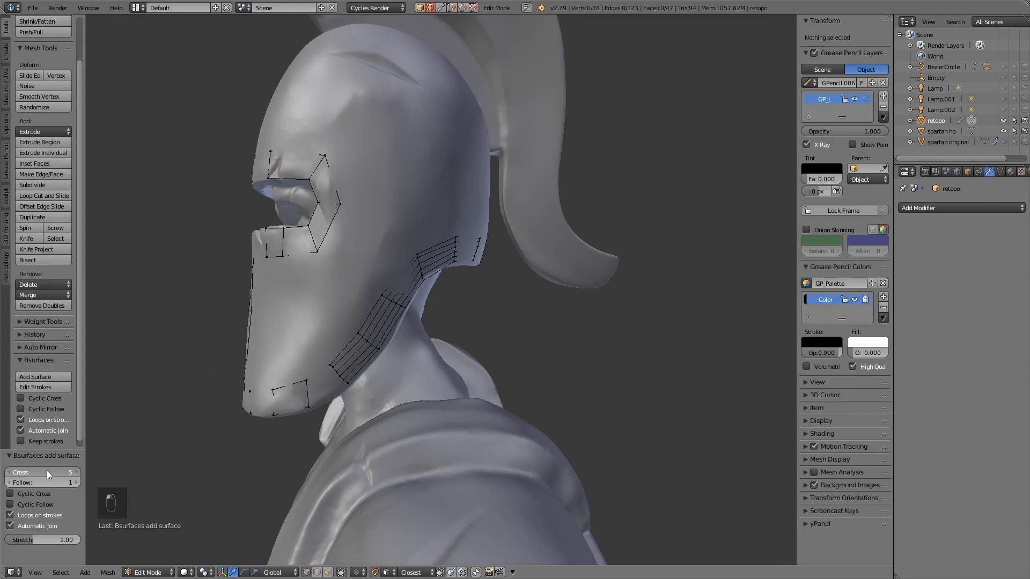
Step: Fill the gap between the chin strip and the cheek guard's lower rear strip with a face
middle_drag(313, 356, 330, 335)
right_click(340, 325)
shift+right_click(315, 339)
shift+right_click(315, 368)
shift+right_click(357, 344)
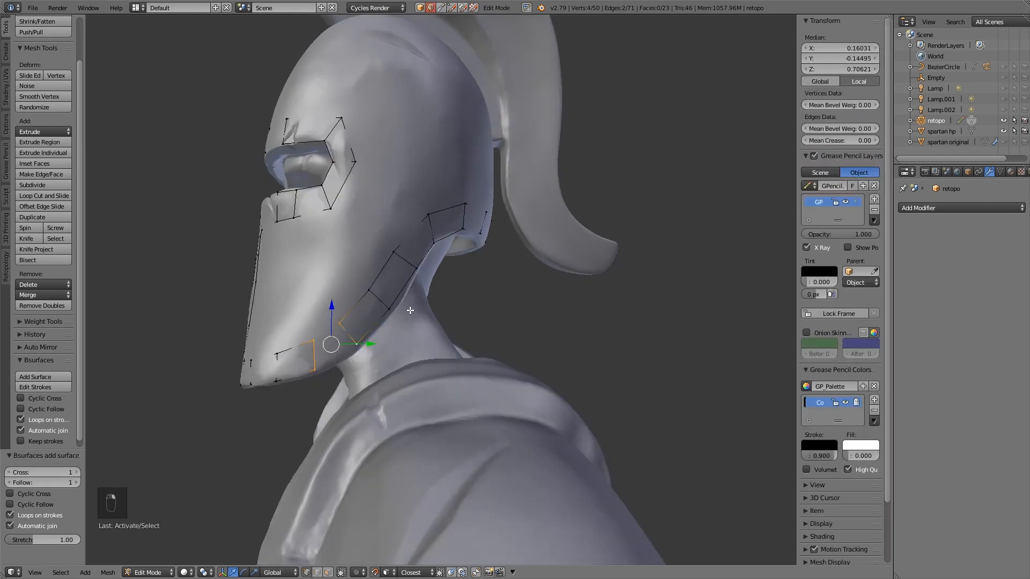
key(f)
middle_drag(411, 311, 411, 300)
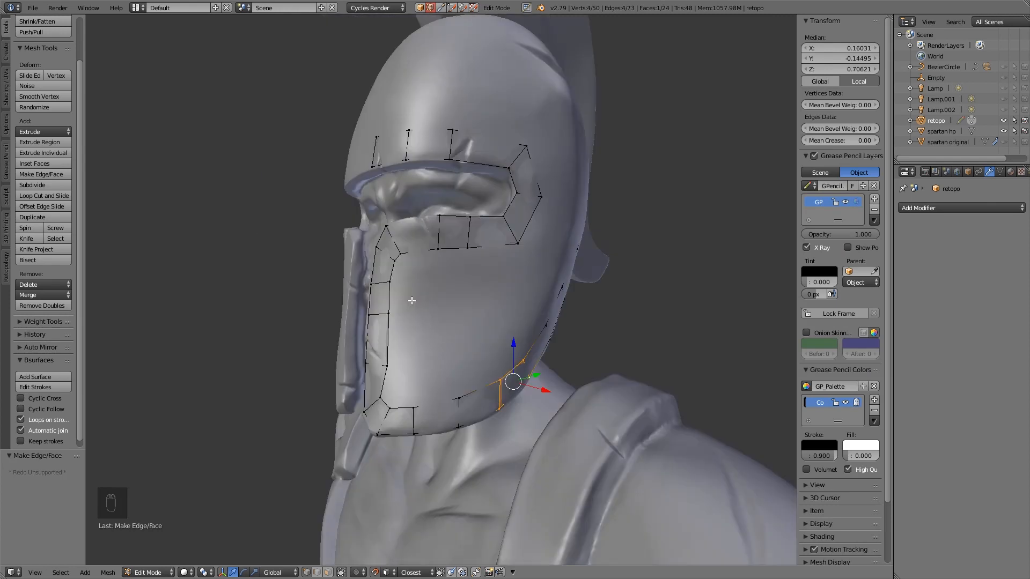
Step: Add a Mirror modifier on the X axis with Clipping to the retopo mesh and apply its result to the edit cage
middle_drag(479, 245, 490, 288)
click(998, 208)
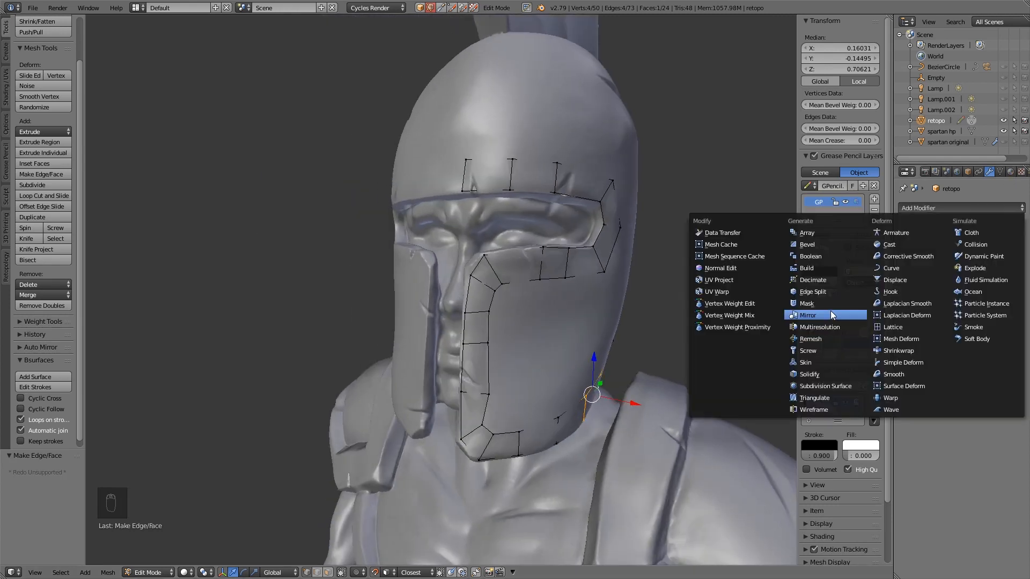
click(831, 314)
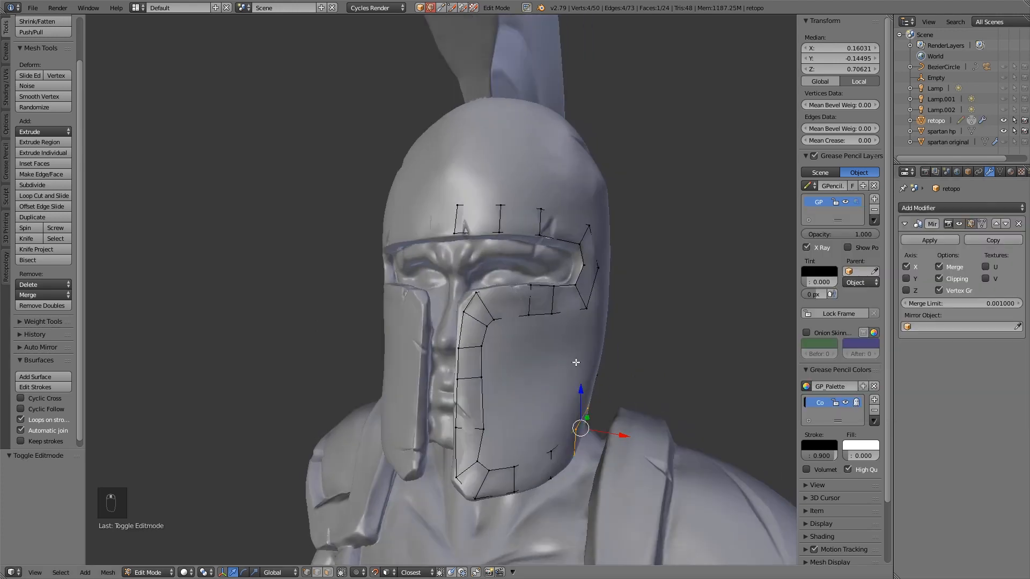
middle_drag(574, 361, 584, 350)
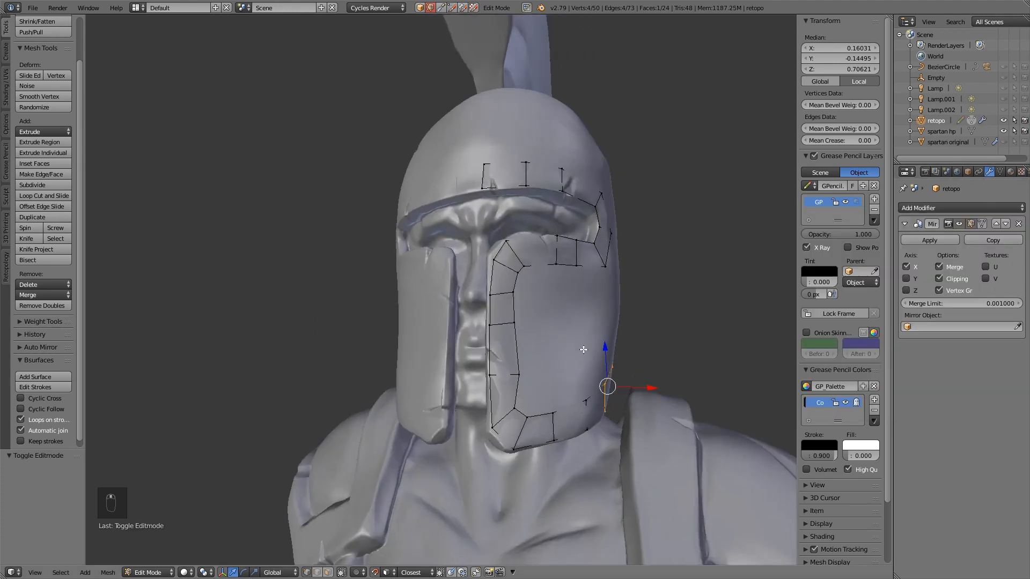
click(984, 223)
click(984, 223)
click(984, 223)
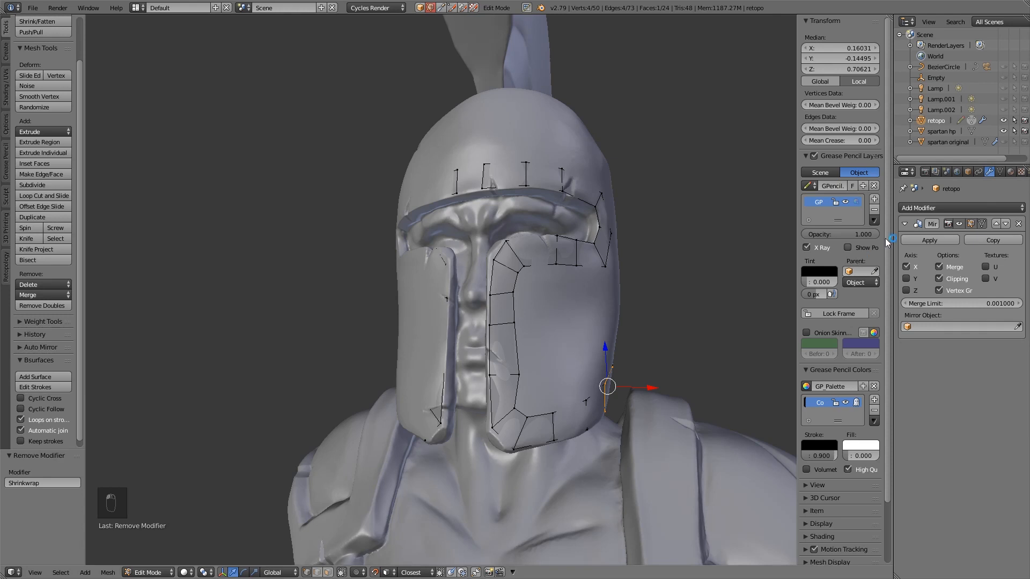
Step: Add a Shrinkwrap modifier targeting spartan hp with Keep Above Surface on, and apply its result to the edit cage
click(944, 209)
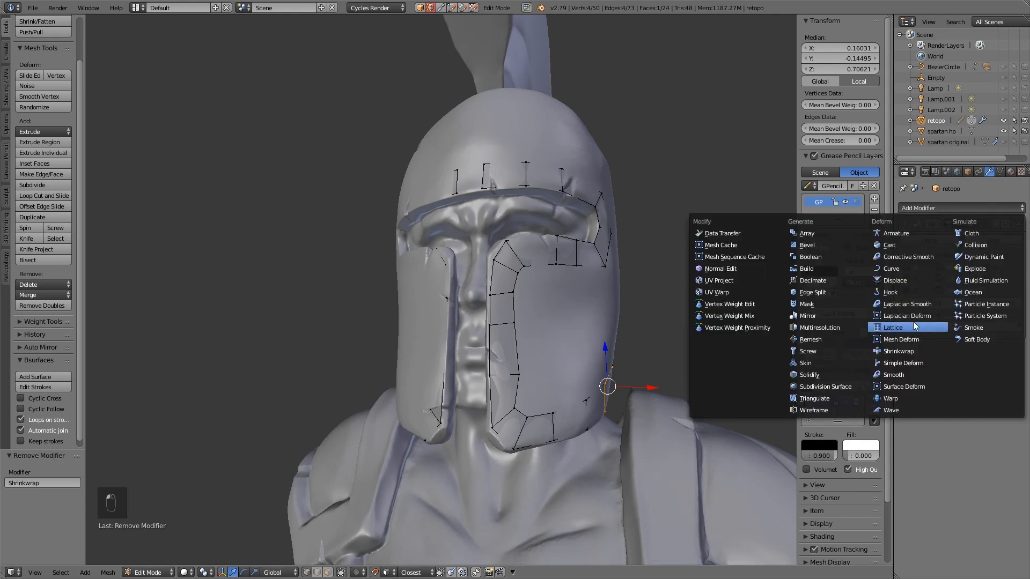
click(912, 349)
click(955, 393)
click(537, 118)
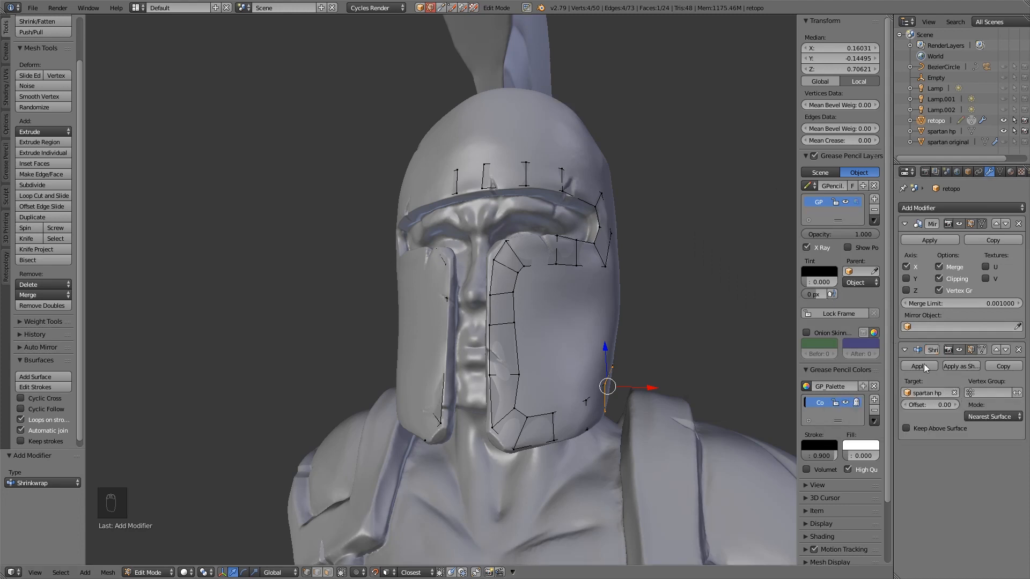
click(905, 428)
click(983, 351)
Step: Set up snapping so individual elements are projected onto the surface of other objects
middle_drag(568, 344, 504, 339)
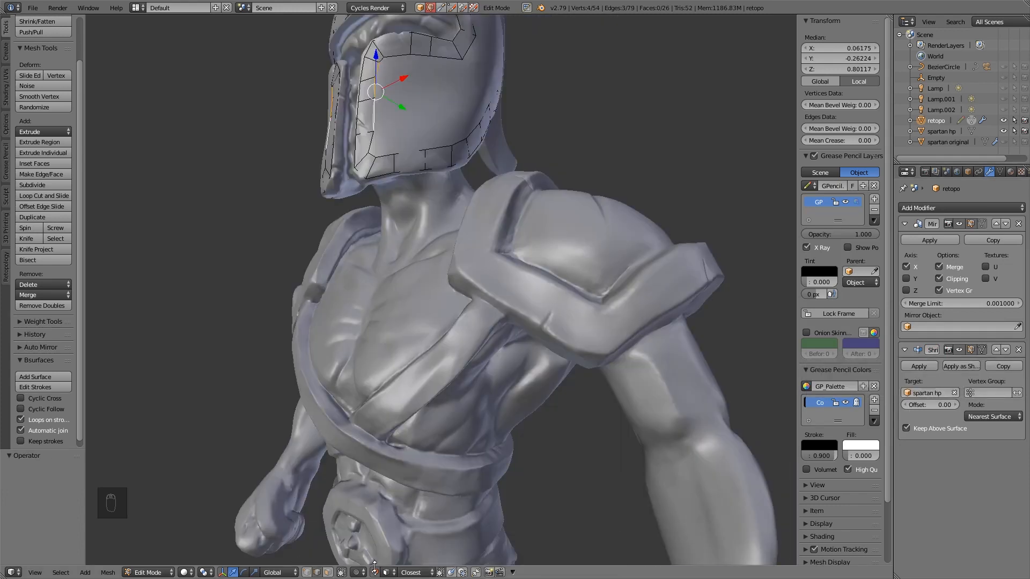
click(375, 572)
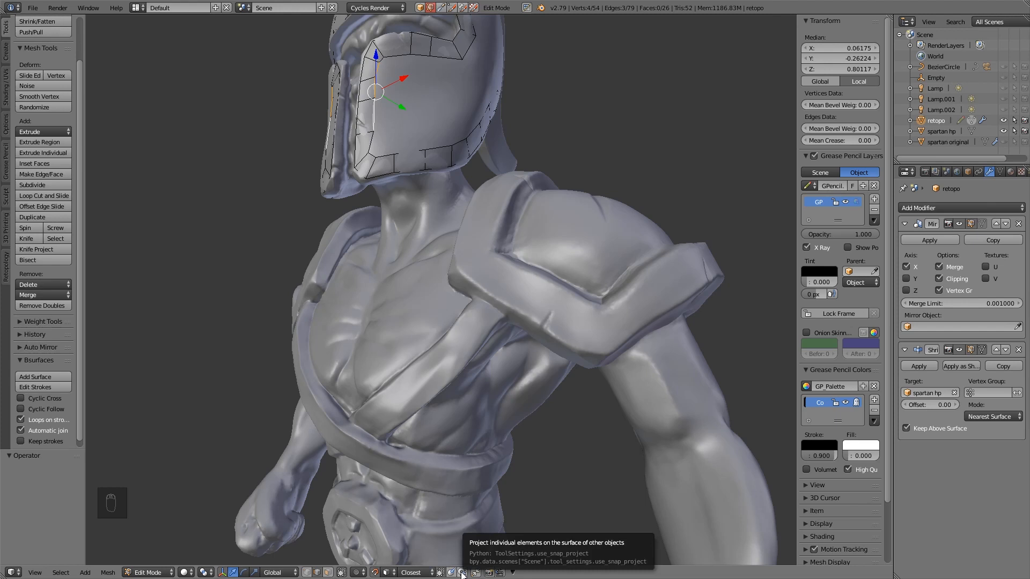
click(461, 573)
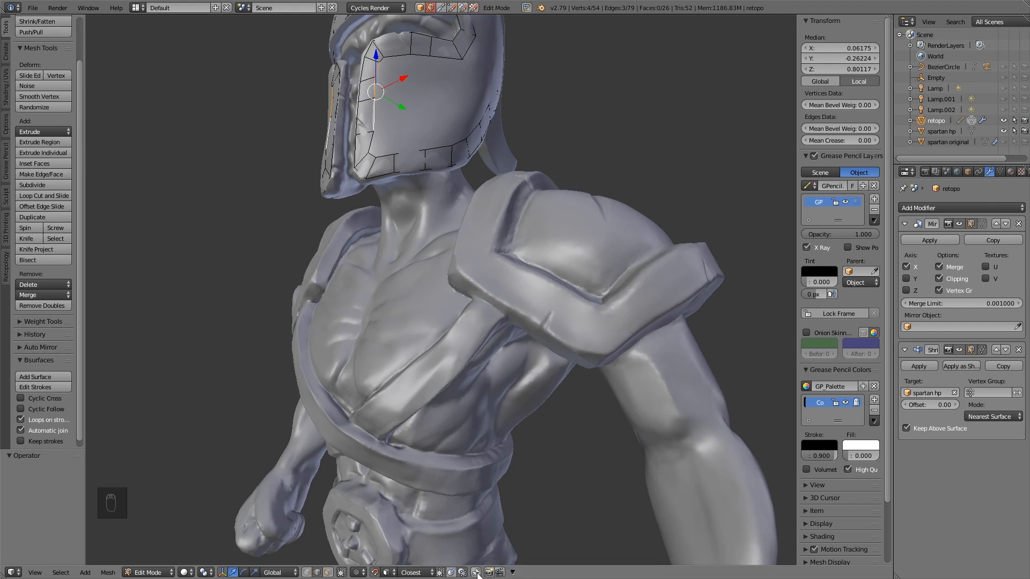
click(475, 573)
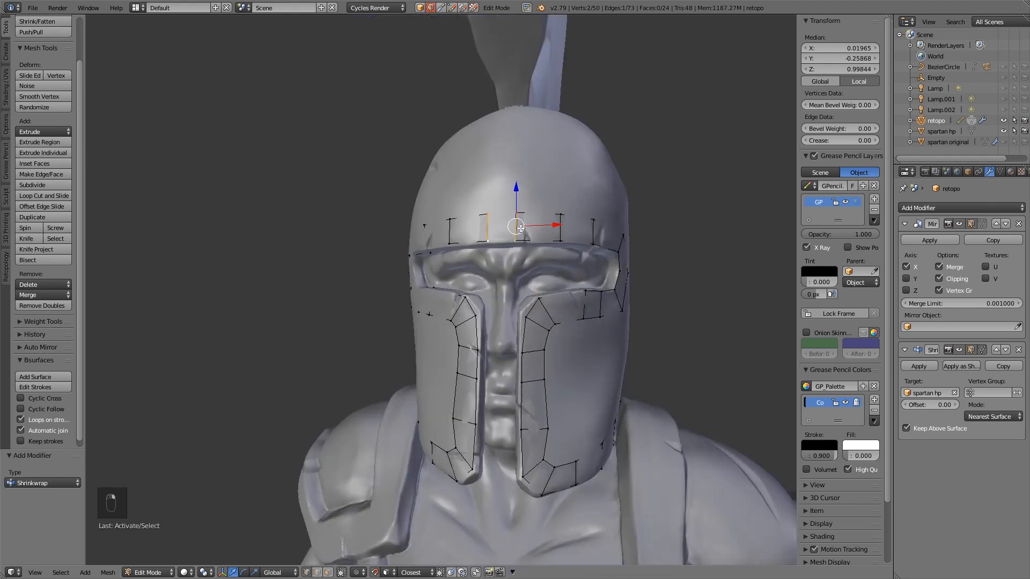
Step: Extrude the innermost brow edge and the innermost nape edge to the helmet's centre line to close both mirrored strips
key(e)
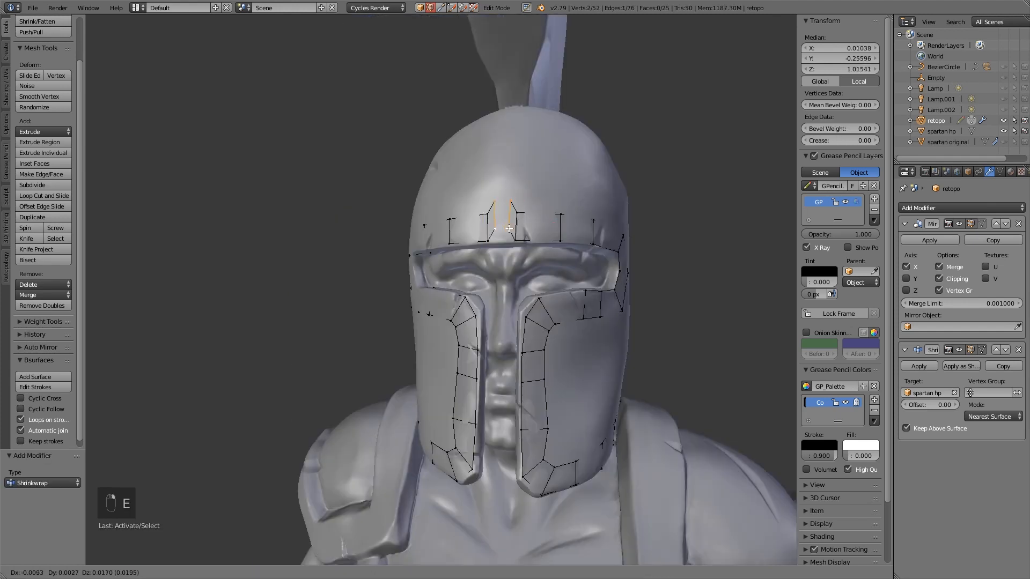
click(500, 237)
middle_drag(653, 338, 322, 294)
right_click(313, 290)
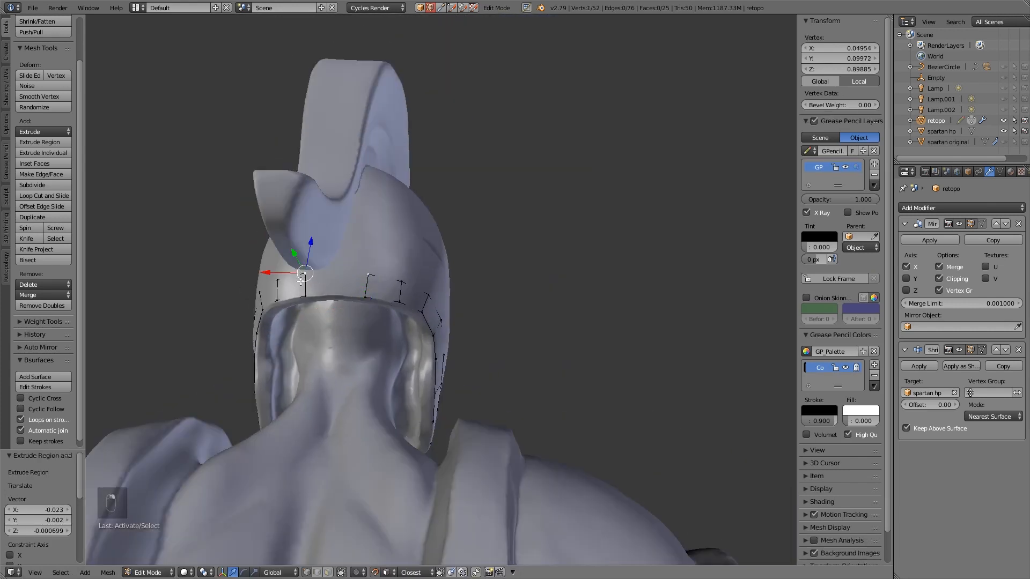
key(e)
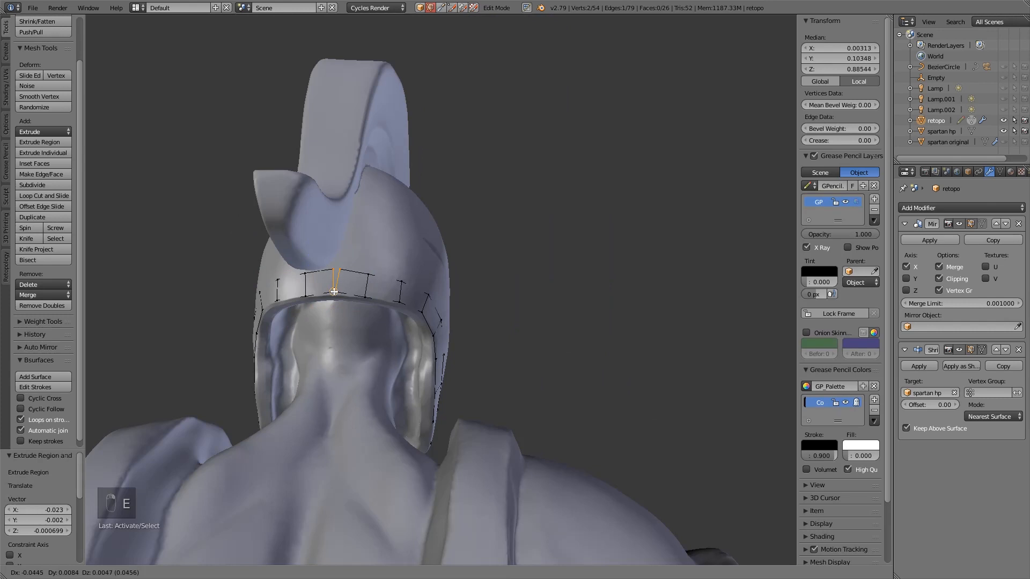
click(343, 295)
Step: Preview a loop cut around the helmet strips to check the edge flow, without making the cut
middle_drag(342, 323, 501, 343)
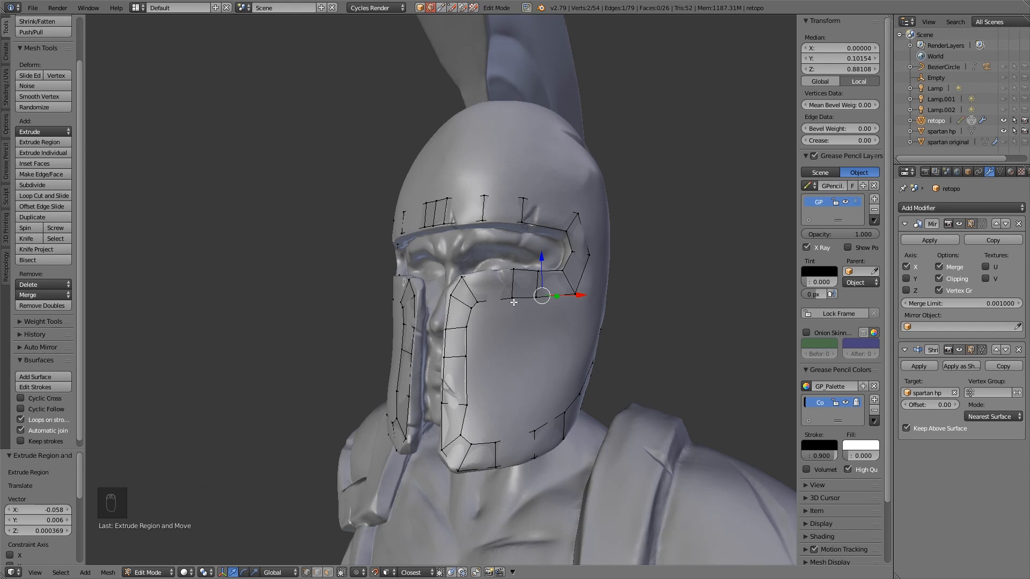
key(ctrl+r)
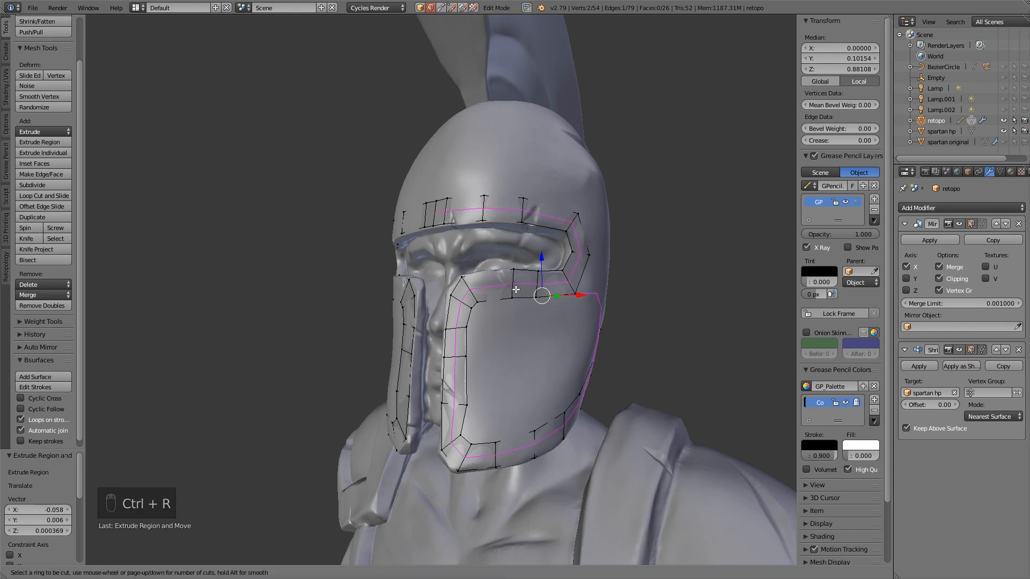
right_click(515, 290)
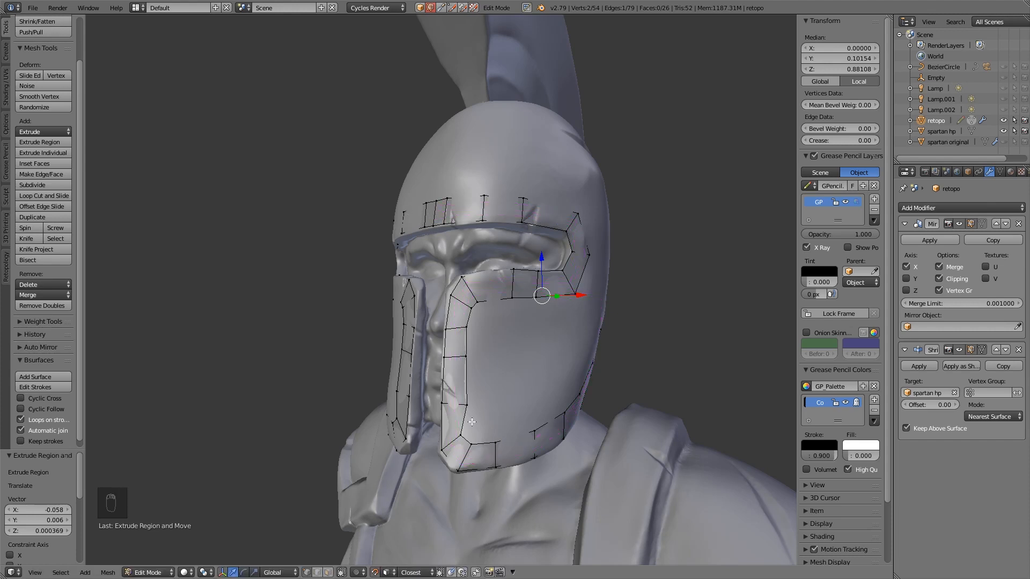
Step: Examine the mirrored helmet strips and the whole spartan figure from the front, side and above
middle_drag(561, 390, 554, 405)
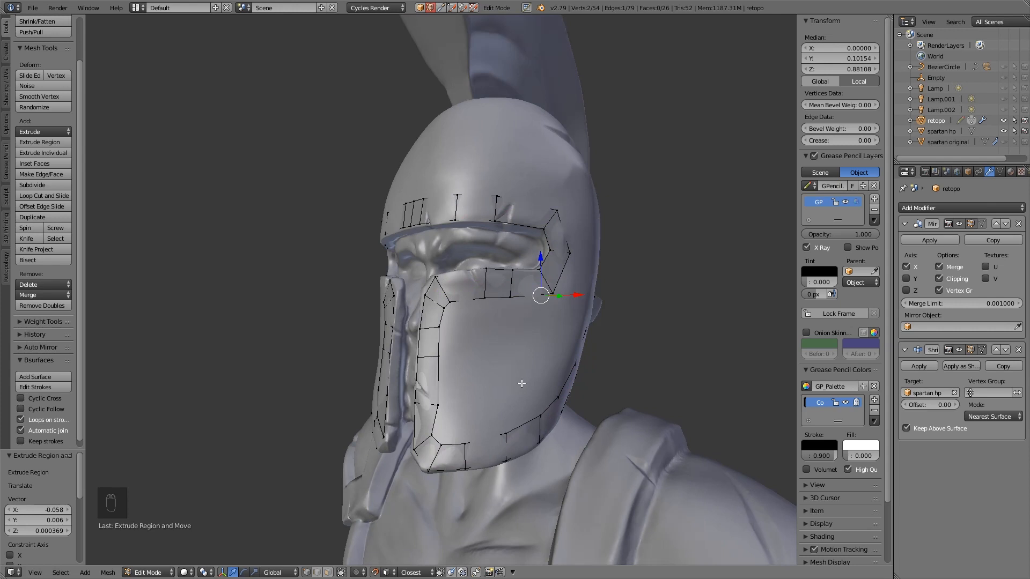
middle_drag(544, 336, 378, 129)
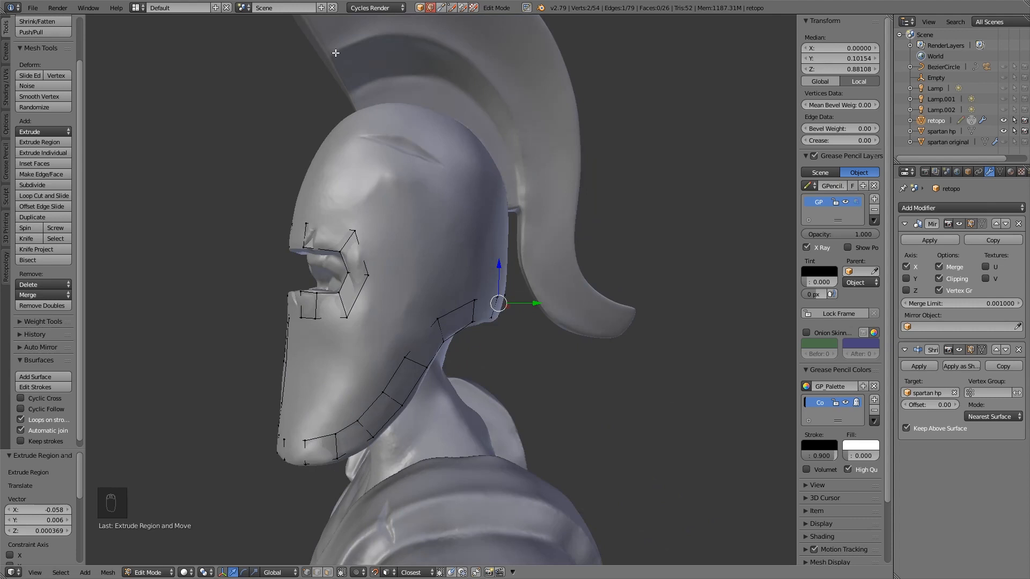
middle_drag(444, 247, 380, 216)
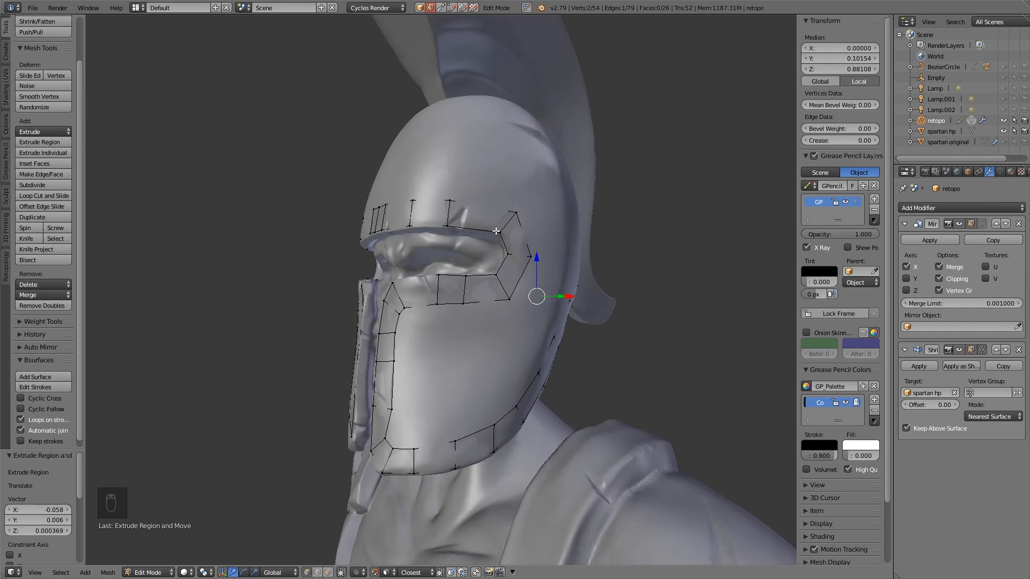
middle_drag(445, 306, 441, 289)
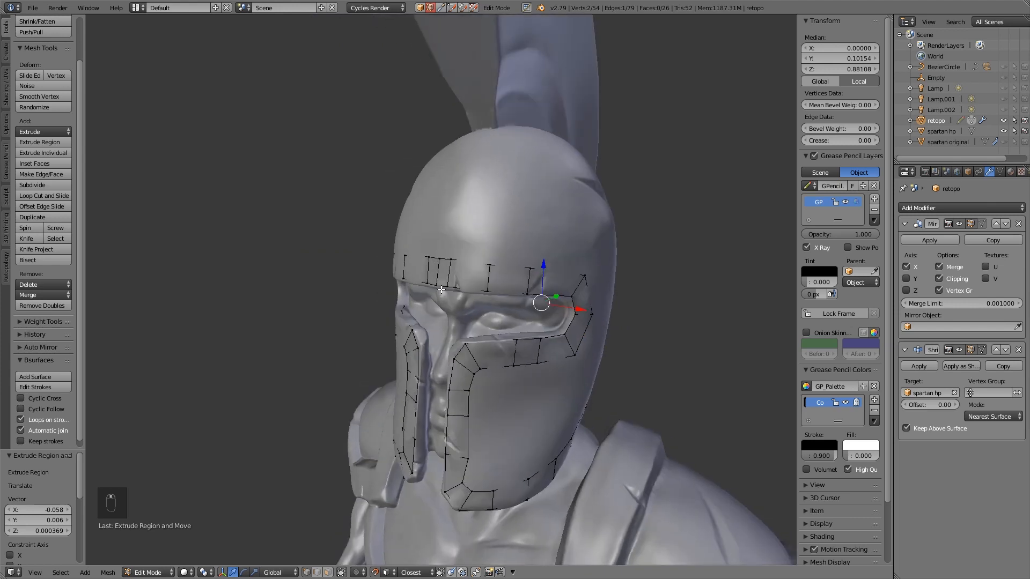
middle_drag(503, 375, 505, 346)
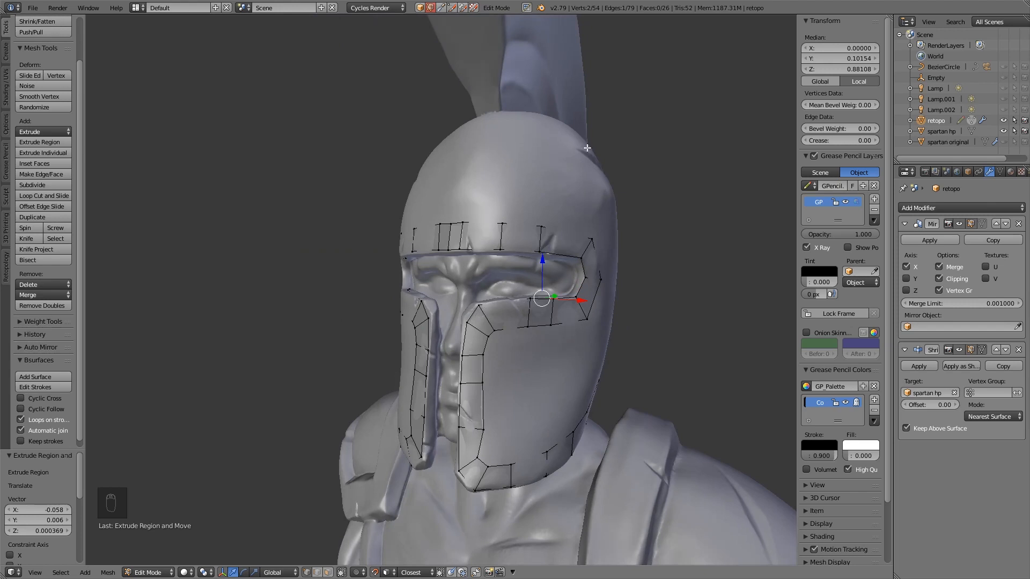
middle_drag(619, 268, 633, 242)
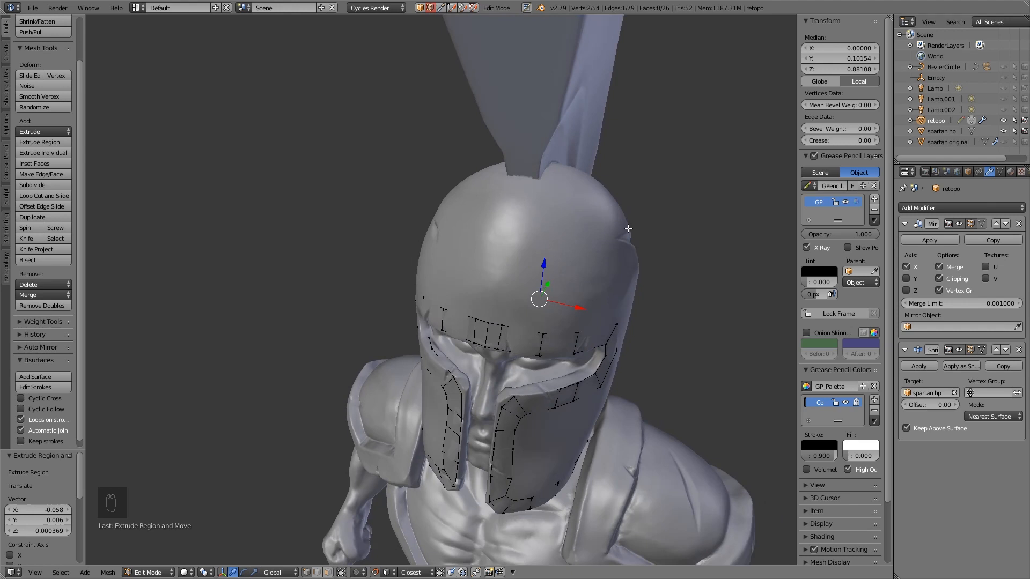
scroll(654, 278, down, 5)
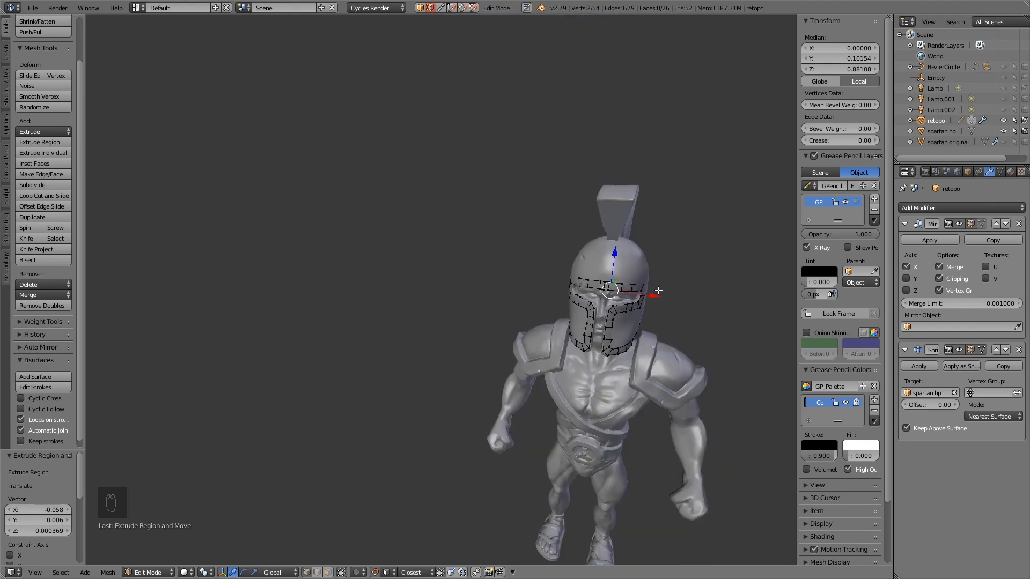
middle_drag(684, 332, 622, 278)
middle_drag(582, 176, 460, 170)
scroll(556, 188, down, 1)
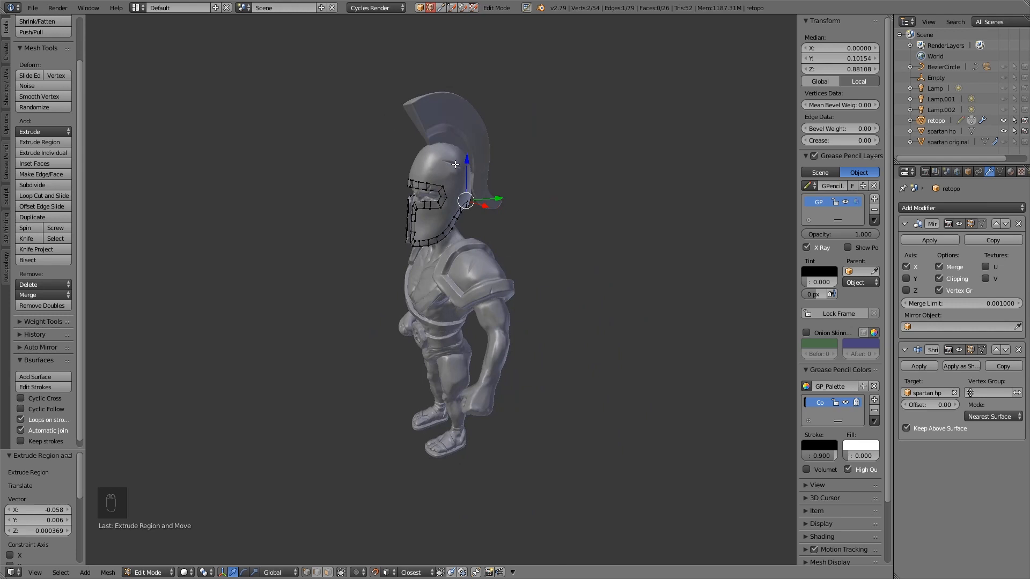
middle_drag(465, 172, 499, 253)
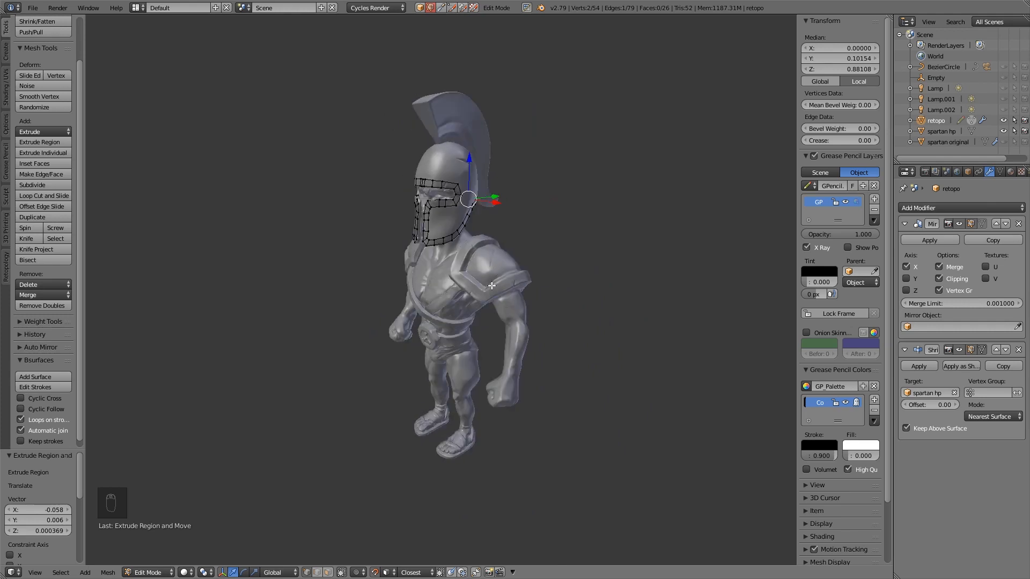
key(KP_1)
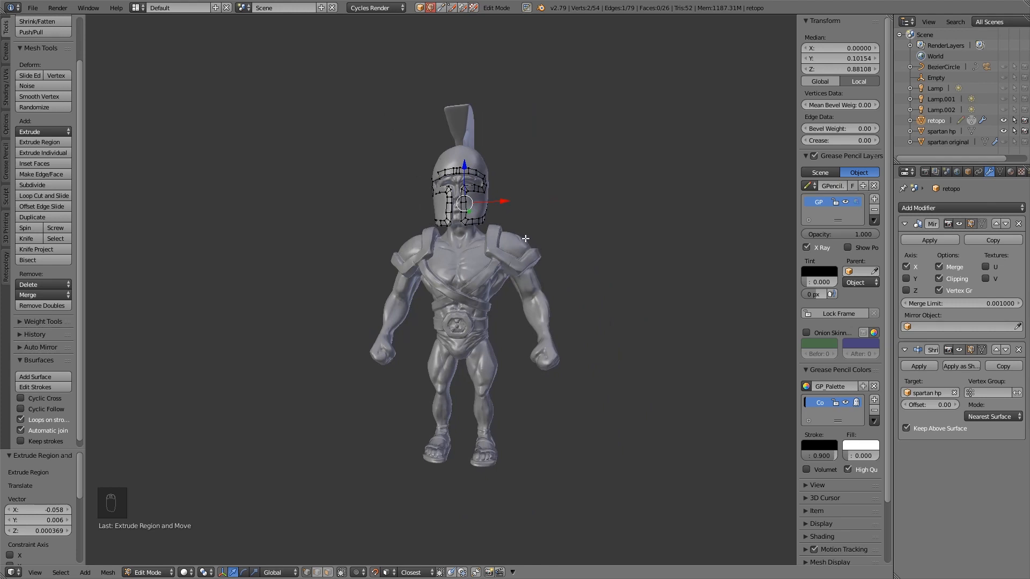
middle_drag(569, 261, 607, 259)
middle_drag(456, 260, 577, 271)
Step: In edge select mode, extrude the rear edges of the cheek guard's vertical front strip backward into a new column of faces
scroll(463, 238, up, 6)
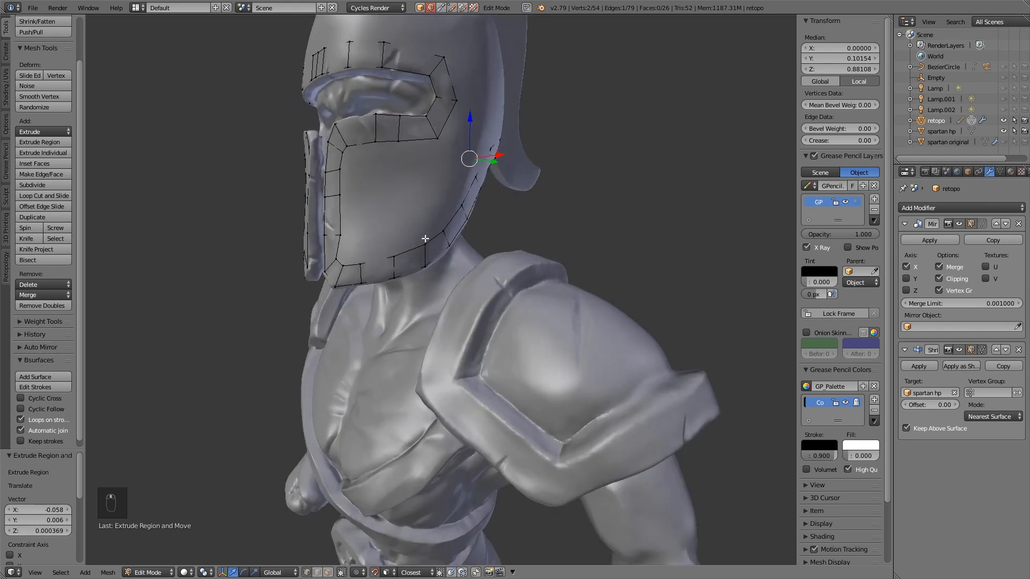
scroll(391, 245, up, 2)
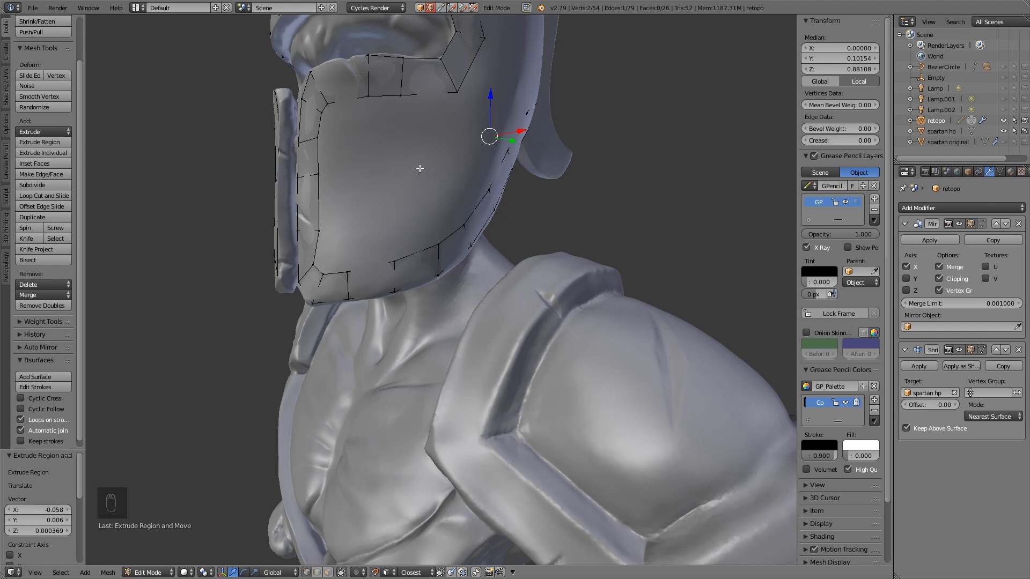
key(ctrl+Tab)
click(356, 183)
right_click(319, 133)
right_click(319, 154)
right_click(320, 132)
ctrl+right_click(319, 225)
alt+right_click(314, 248)
key(ctrl+z)
shift+right_click(314, 247)
key(e)
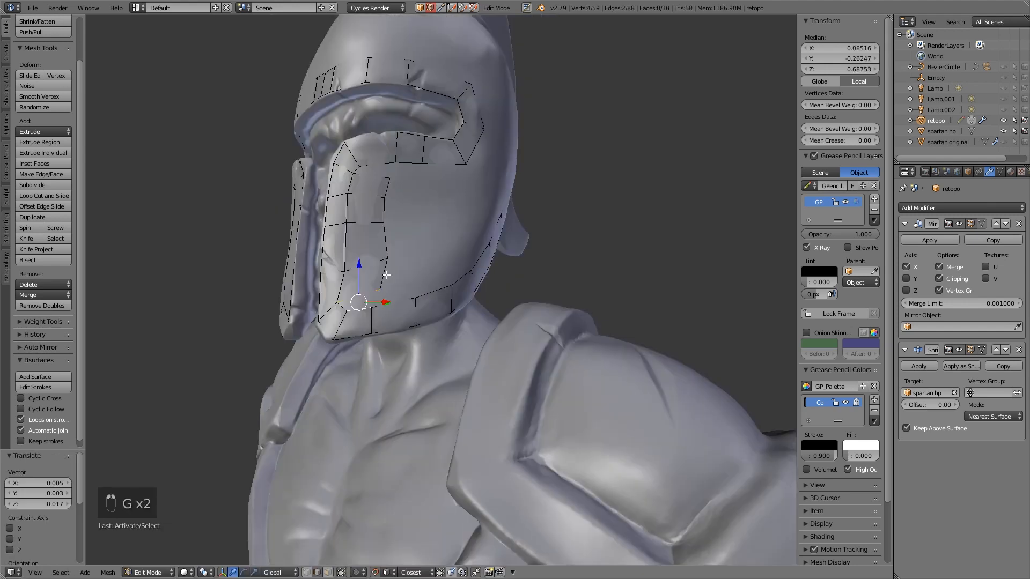
Step: Fill the gaps joining the new cheek column to the chin strip and to the strip below the eye
key(f)
right_click(374, 178)
shift+right_click(379, 164)
key(f)
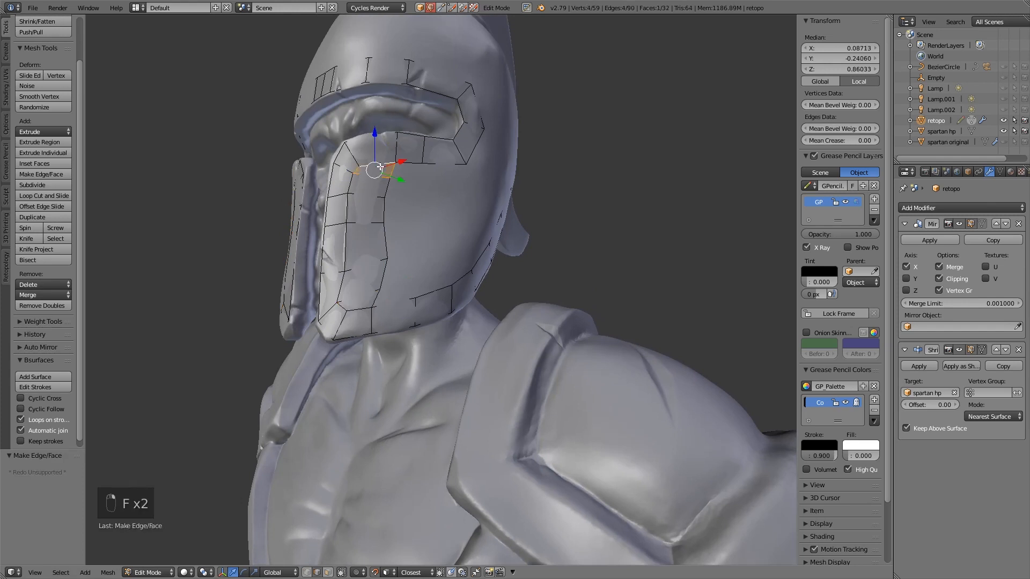
Step: Extrude the lower edge of the strip below the eye's outer corner down the cheek guard into a column of five faces
middle_drag(402, 235, 407, 230)
right_click(369, 176)
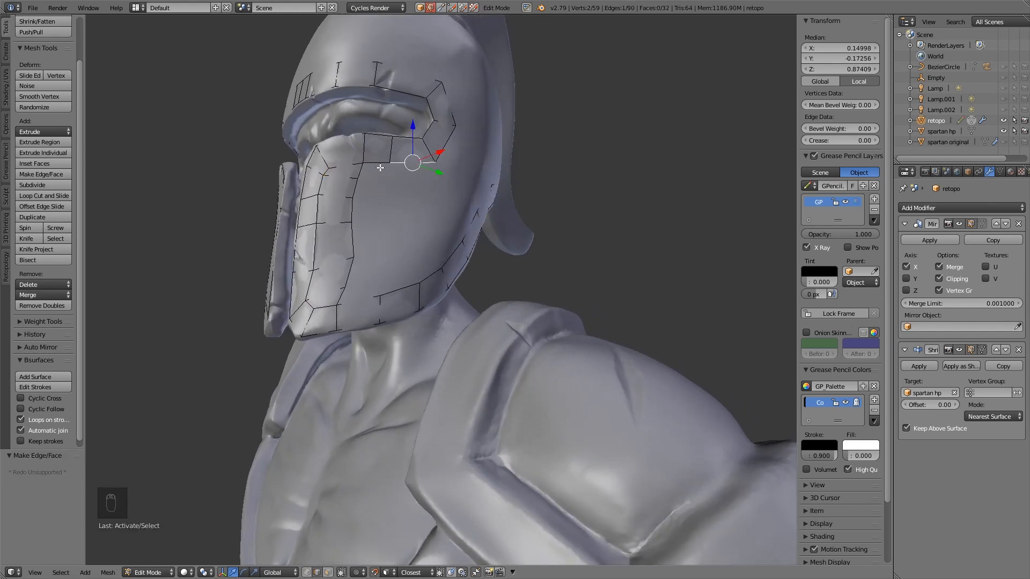
ctrl+click(406, 180)
ctrl+click(404, 212)
ctrl+click(401, 226)
ctrl+click(401, 251)
ctrl+click(407, 276)
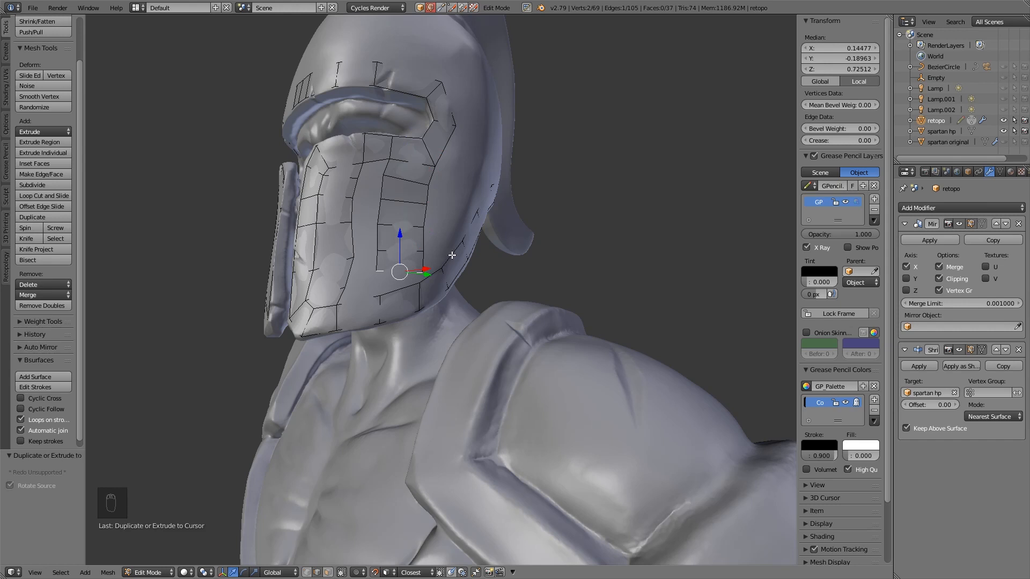
Step: Enable the F2 add-on in the user preferences and save the user settings
click(33, 7)
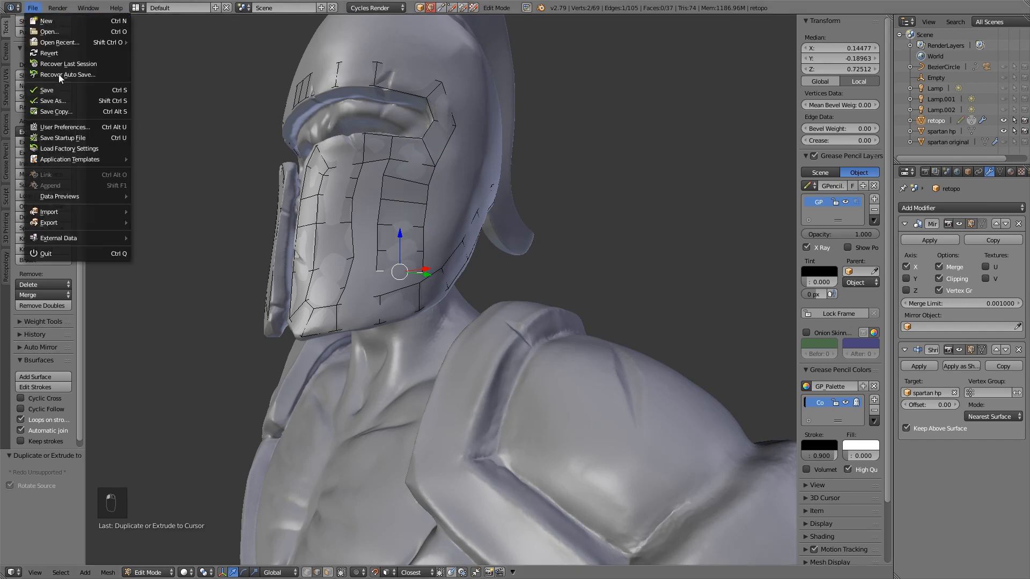
click(64, 127)
click(55, 45)
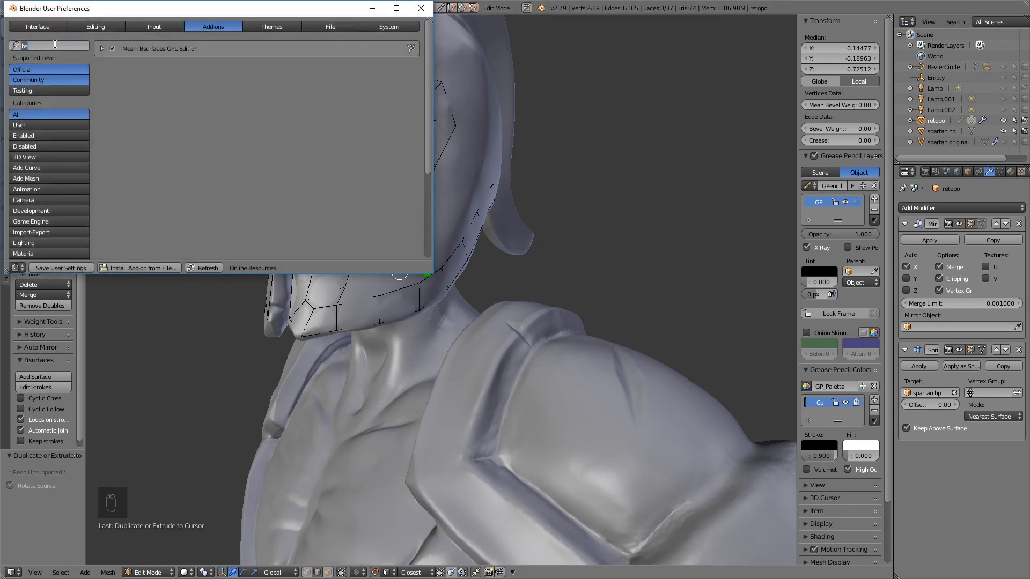
text(f2)
click(82, 267)
click(421, 8)
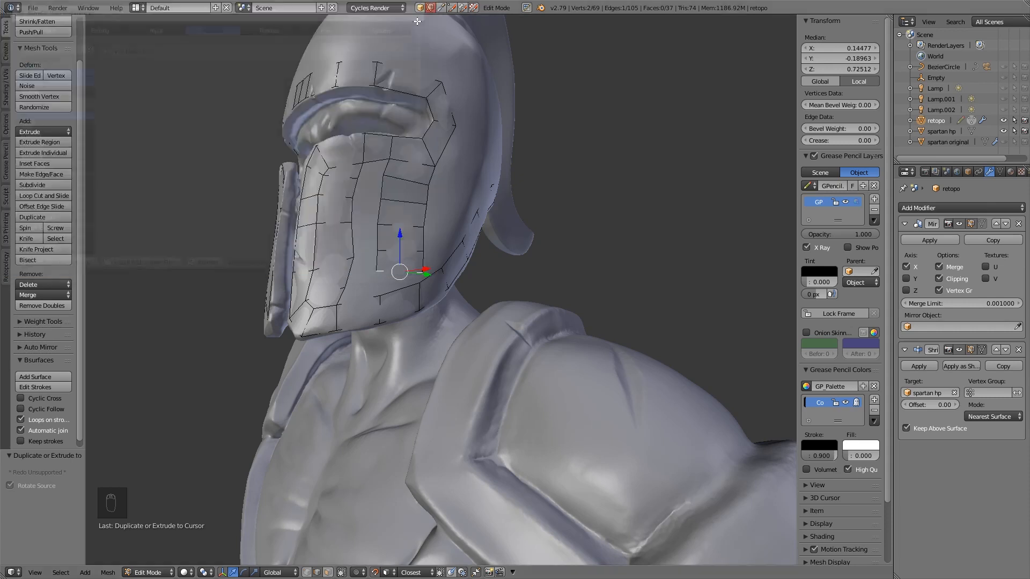
Step: Fill the gap between the new cheek column and the front columns with faces, from below the eye down to the chin strip
right_click(376, 159)
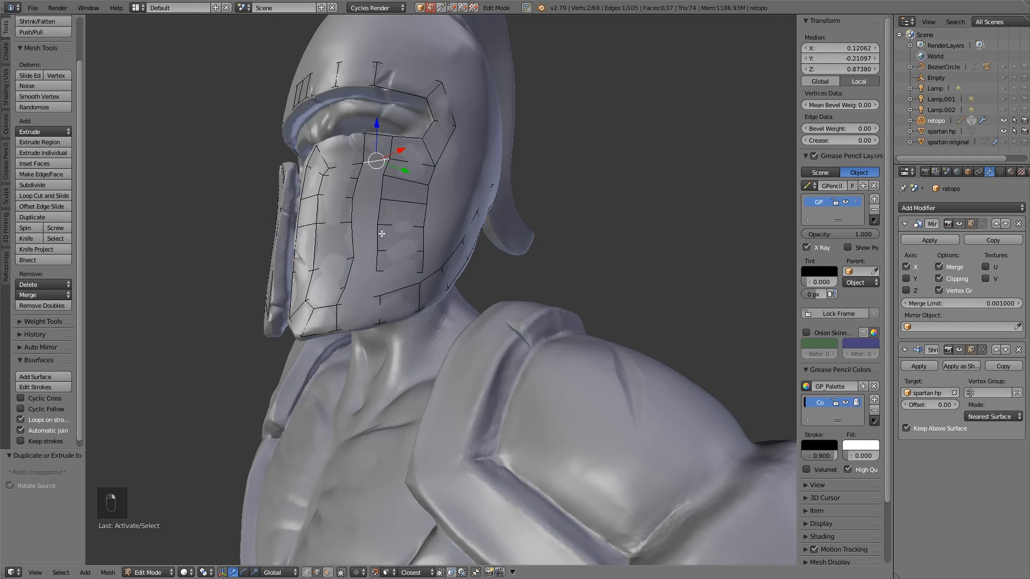
key(f)
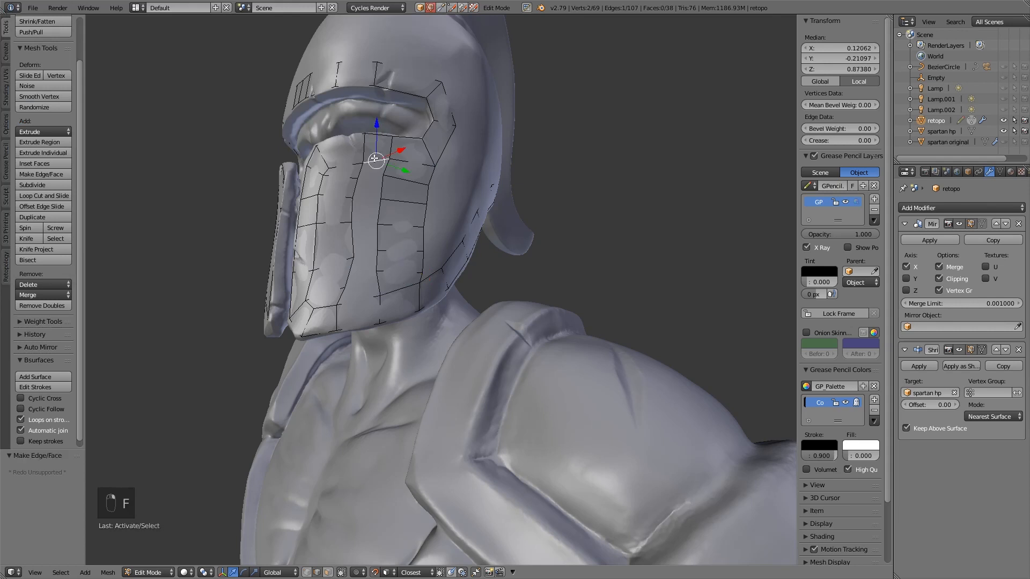
key(f)
key(f)
key(f)
key(f)
key(f)
key(f)
key(f)
key(f)
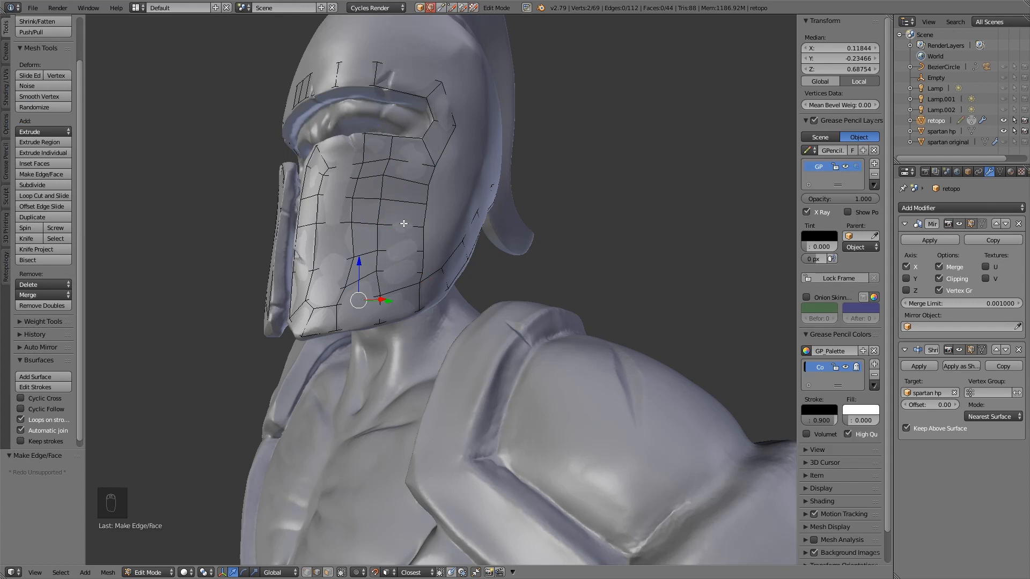
Step: In vertex select mode, reposition the vertices at the front centre of the brow strip to follow the helmet's rim and space the faces evenly
middle_drag(403, 223, 375, 271)
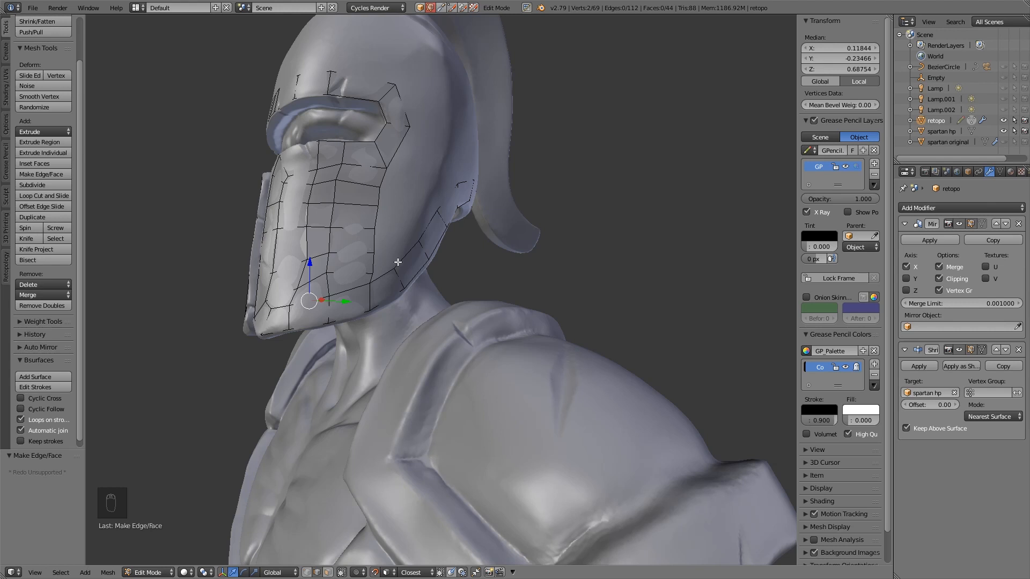
middle_drag(370, 240, 381, 246)
scroll(378, 239, up, 3)
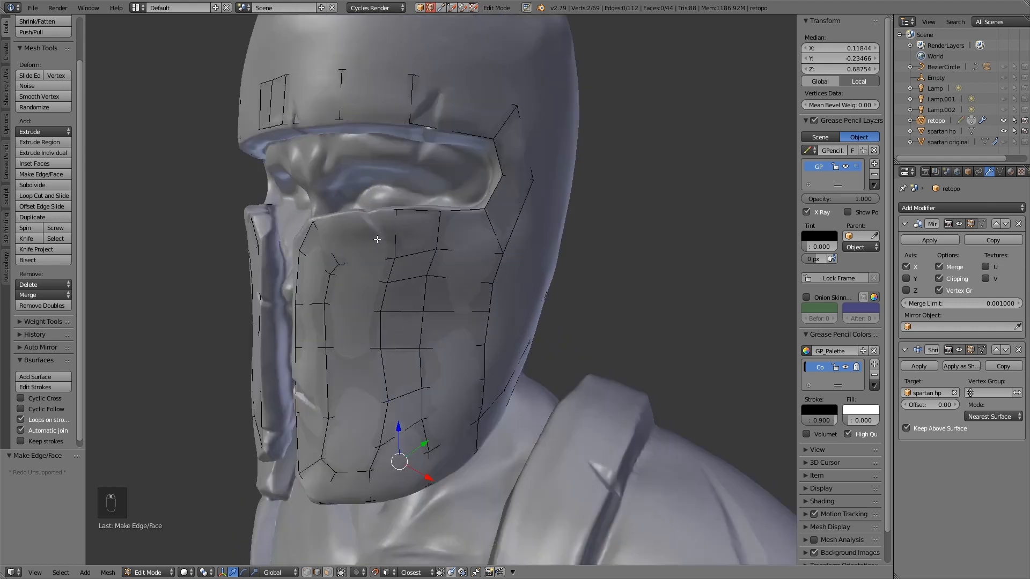
middle_drag(304, 153, 349, 126)
right_click(338, 143)
key(ctrl+Tab)
click(326, 133)
key(KP_Decimal)
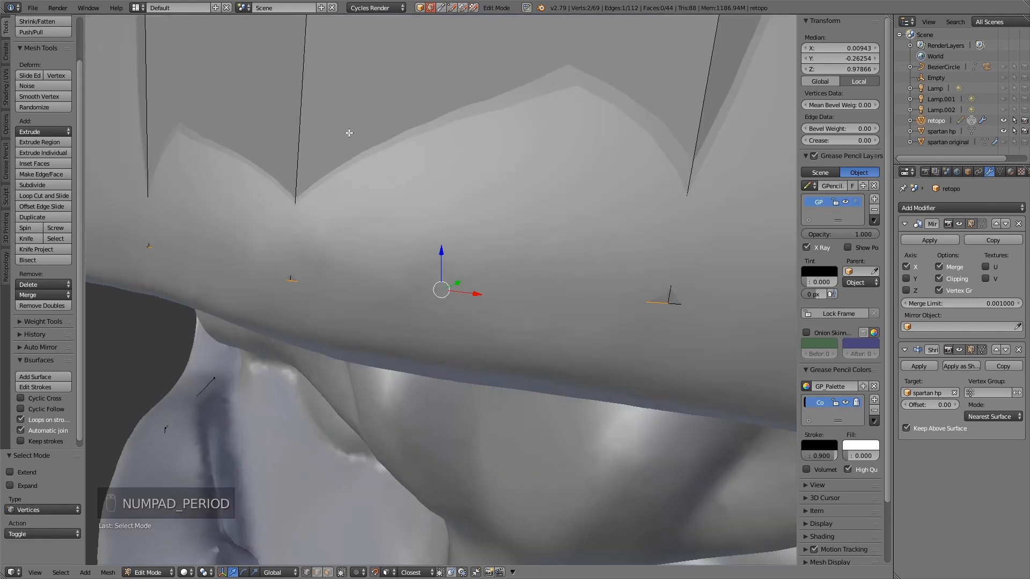
scroll(385, 162, down, 7)
middle_drag(392, 184, 406, 181)
right_click(362, 212)
key(g)
click(359, 223)
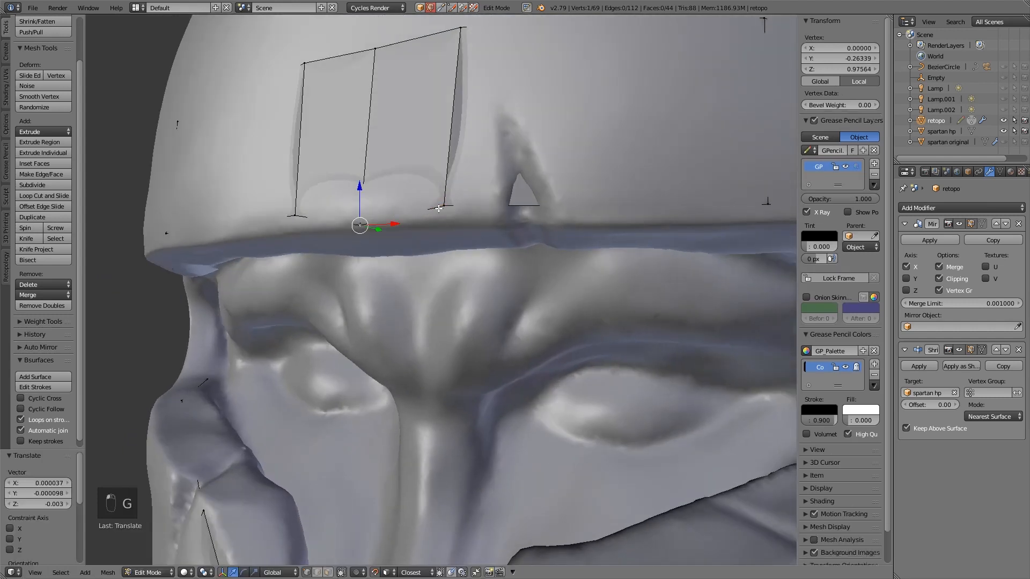
right_click(444, 209)
key(g)
click(448, 220)
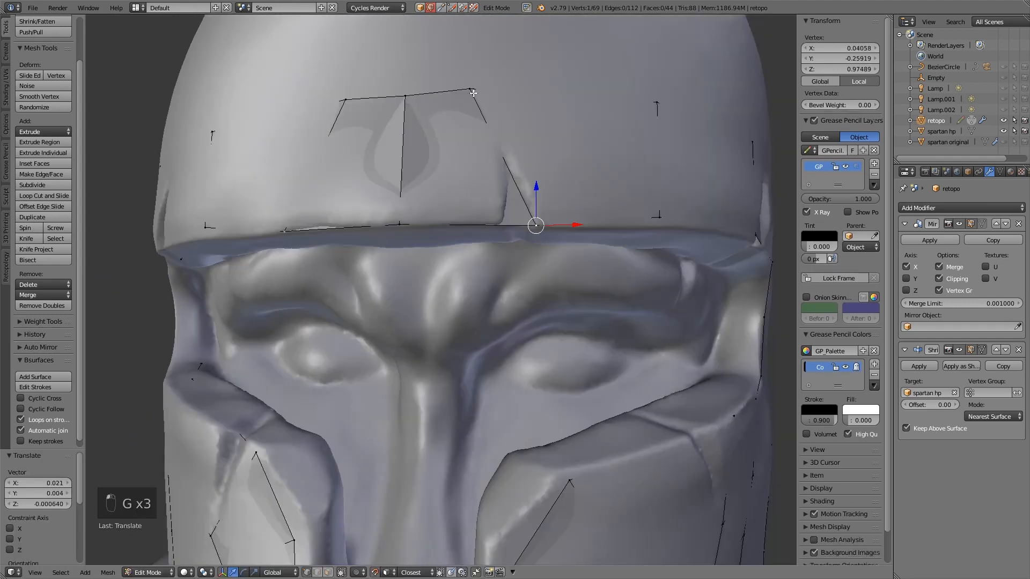
key(g)
click(538, 89)
Step: Reposition the lower and upper brow strip vertices farther along the helmet's side to even out the face widths
scroll(569, 153, down, 1)
middle_drag(605, 162, 446, 175)
scroll(446, 174, down, 2)
right_click(441, 182)
key(g)
click(446, 169)
key(g)
click(447, 187)
right_click(446, 97)
key(g)
click(461, 96)
middle_drag(632, 211, 599, 192)
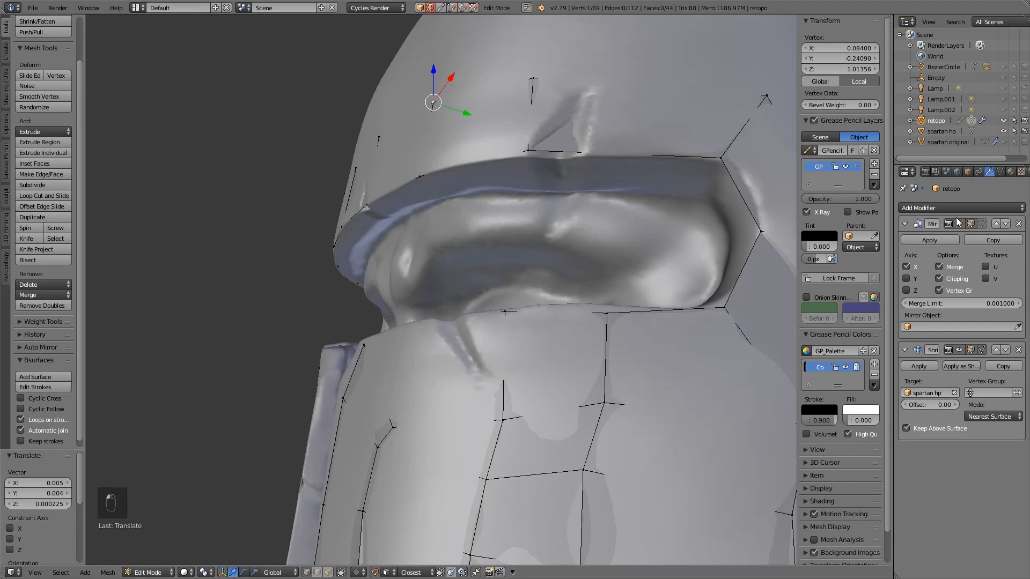
Step: Turn on X-Ray display for the retopo object
click(965, 172)
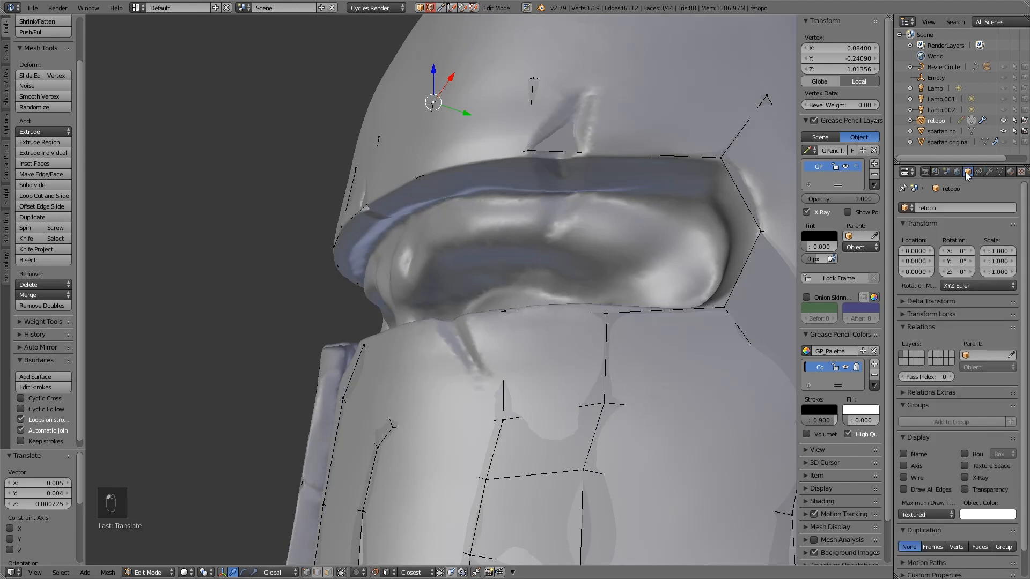
click(965, 477)
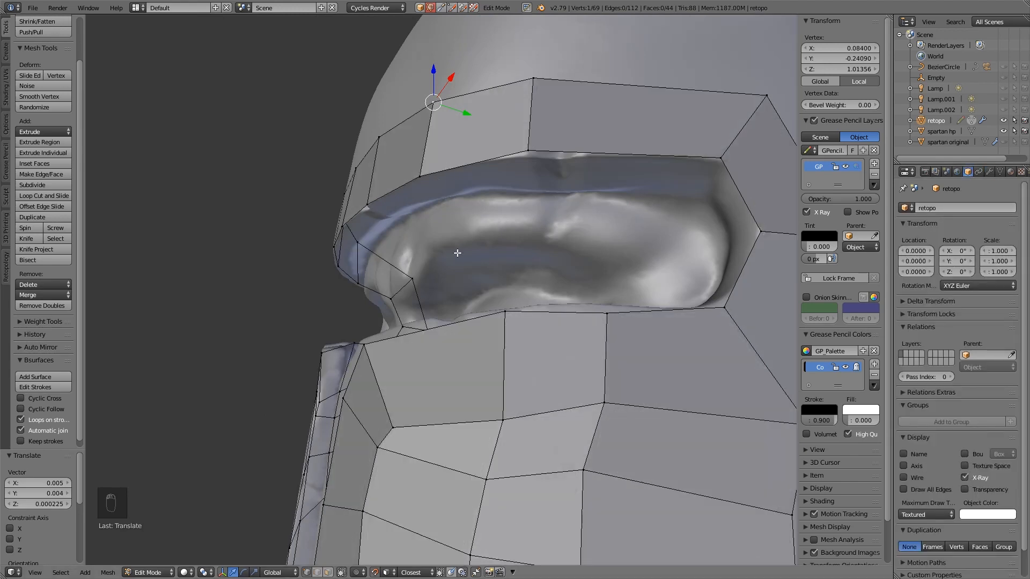
middle_drag(457, 252, 484, 251)
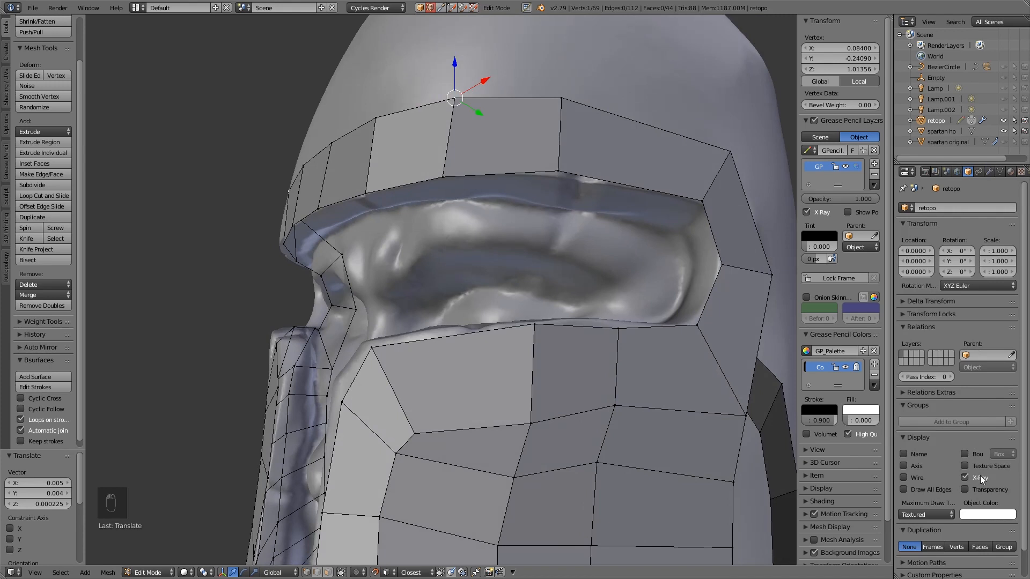
Step: Adjust vertices along the brow strip's lower edge and the cheek guard's upper edge to fit the eye opening's rim
right_click(560, 172)
key(g)
click(563, 175)
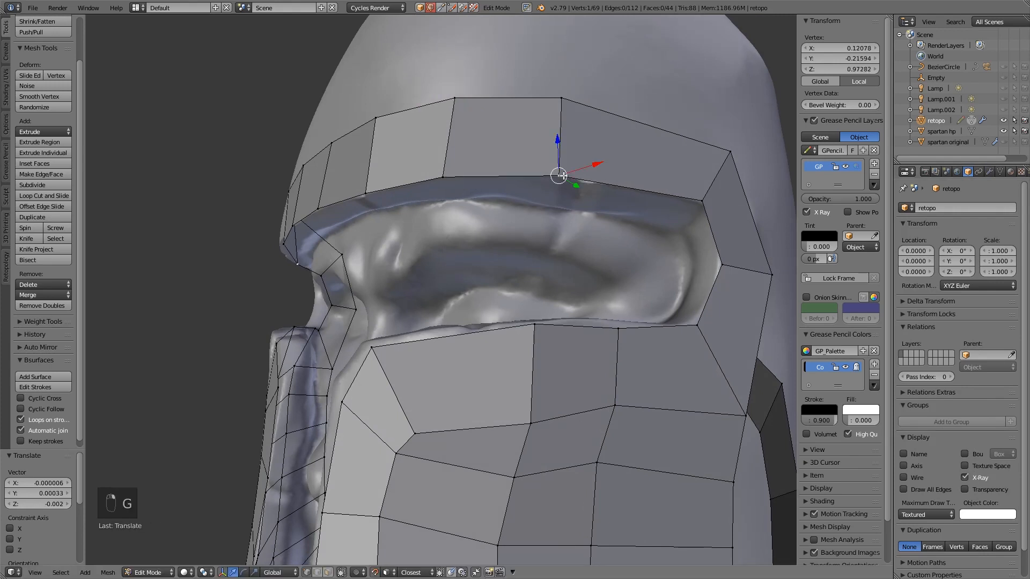
middle_drag(730, 288, 693, 348)
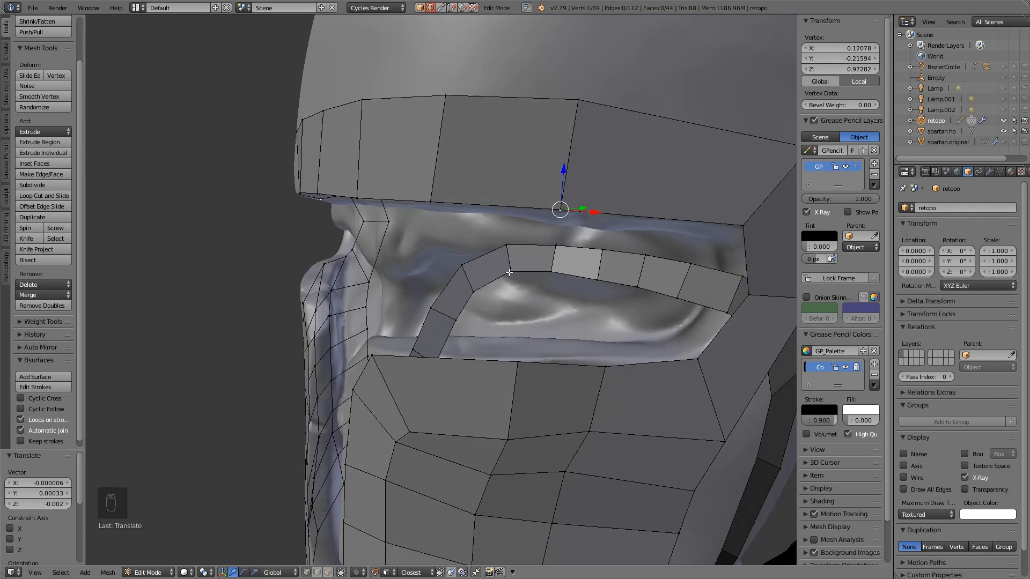
right_click(606, 368)
key(g)
click(606, 361)
middle_drag(480, 355, 504, 278)
right_click(537, 349)
key(g)
click(501, 354)
right_click(763, 283)
key(g)
click(767, 285)
scroll(504, 301, down, 3)
Step: Reposition vertices along the cheek guard's front strip and upper front corner to smooth the edge flow
right_click(496, 282)
key(g)
click(487, 274)
right_click(531, 304)
key(g)
click(542, 312)
right_click(412, 384)
key(g)
click(413, 385)
middle_drag(413, 385, 490, 397)
right_click(376, 421)
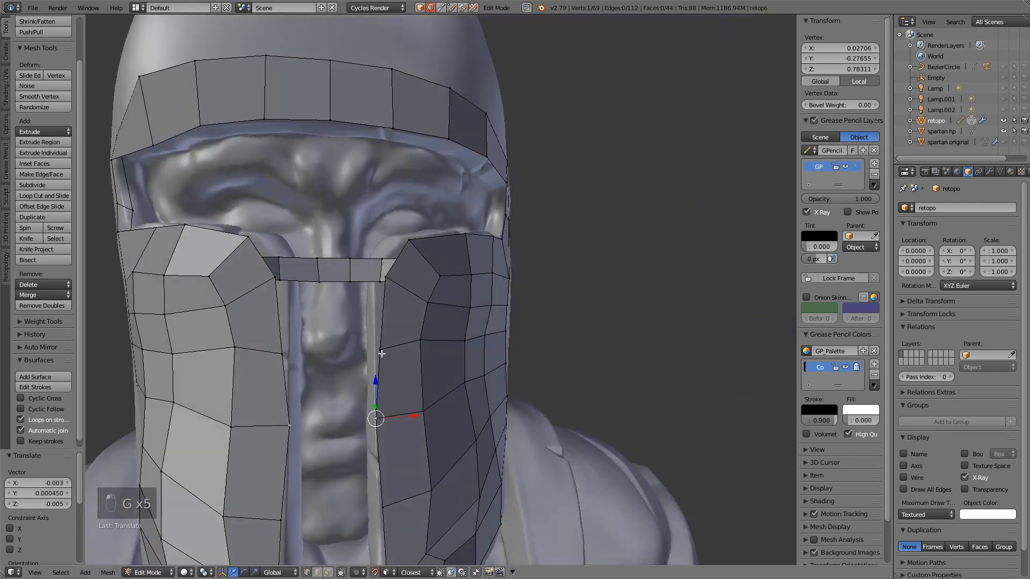
click(384, 282)
middle_drag(388, 285, 437, 285)
right_click(436, 281)
key(g)
click(436, 285)
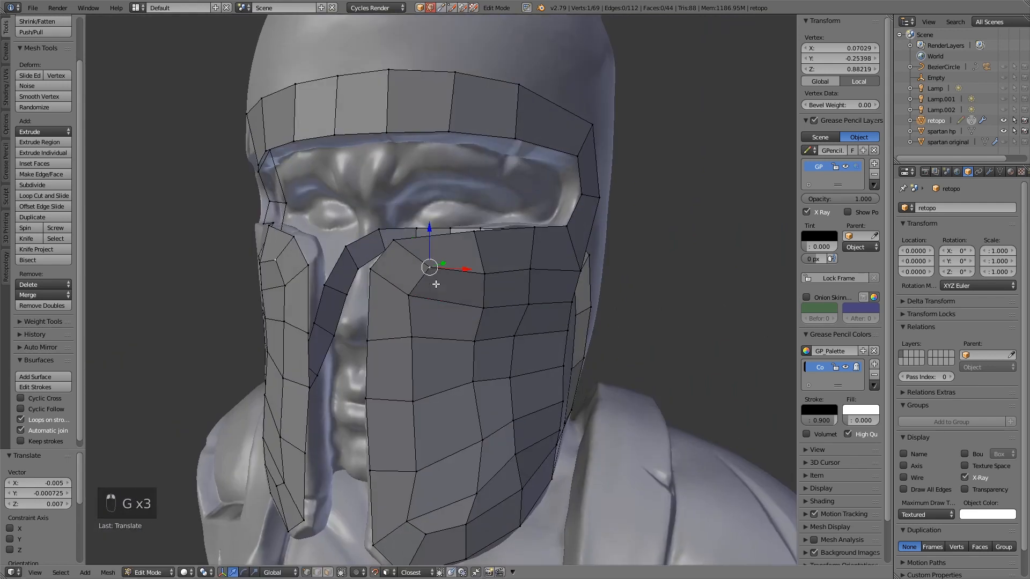
Step: Even out the inner and lower rear vertices of the cheek guard's columns
middle_drag(504, 343, 445, 322)
right_click(429, 394)
key(g)
click(429, 344)
key(g)
click(472, 366)
middle_drag(472, 366, 555, 364)
right_click(564, 340)
key(g)
click(561, 325)
right_click(556, 366)
key(g)
click(546, 351)
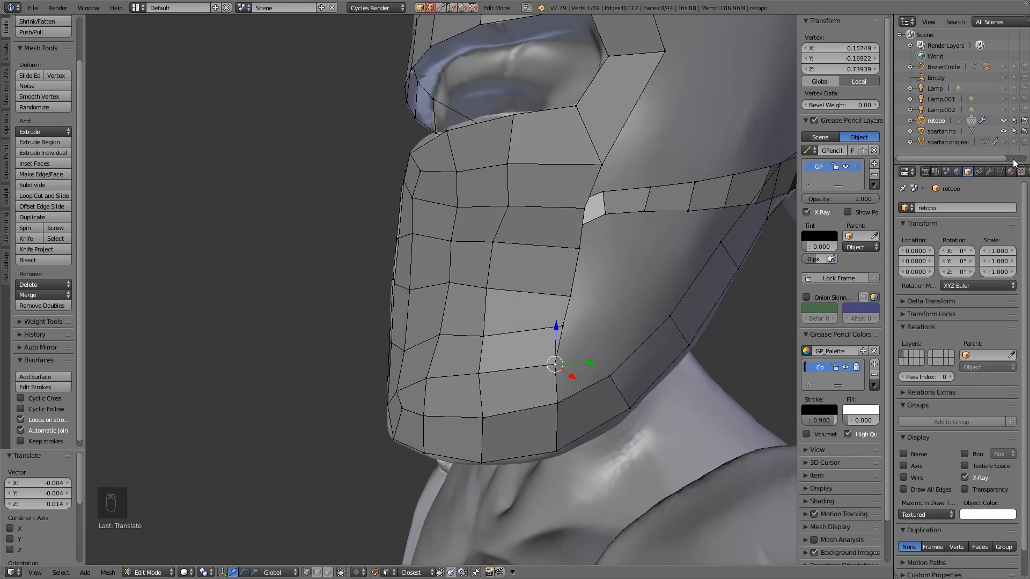
Step: Hide the Mirror modifier's effect in the viewport and turn off X-Ray display for the retopo object
click(989, 172)
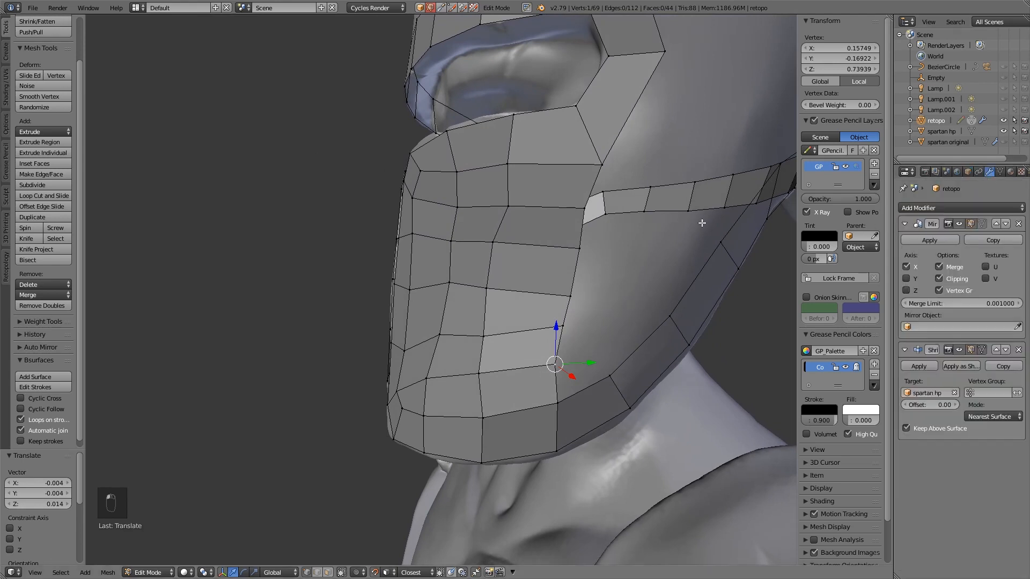
click(959, 224)
click(968, 173)
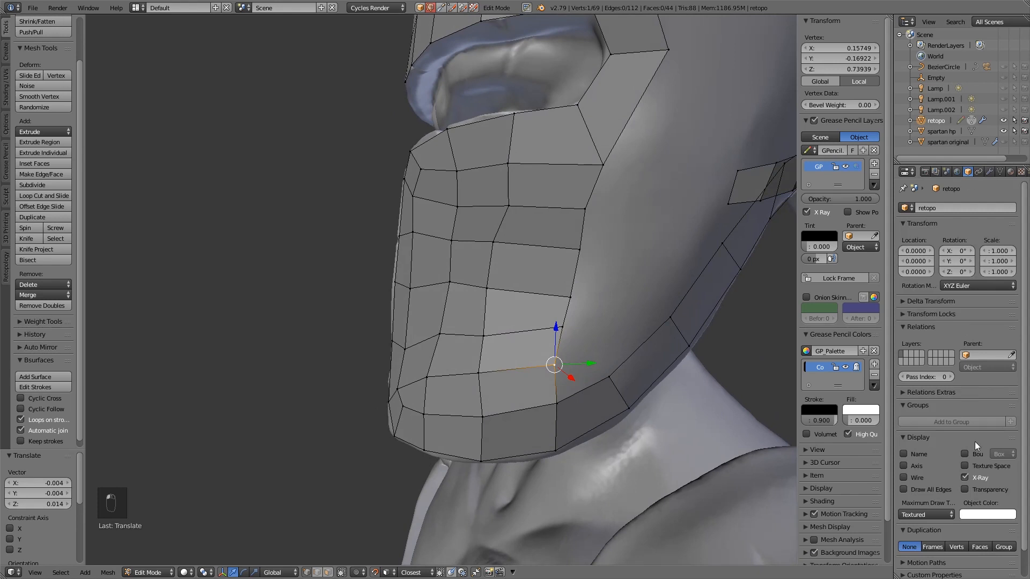
click(964, 477)
Step: Extrude the cheek column's lower rear vertex backward twice, parallel to the jaw strip
middle_drag(675, 269, 618, 233)
scroll(659, 257, down, 1)
right_click(502, 327)
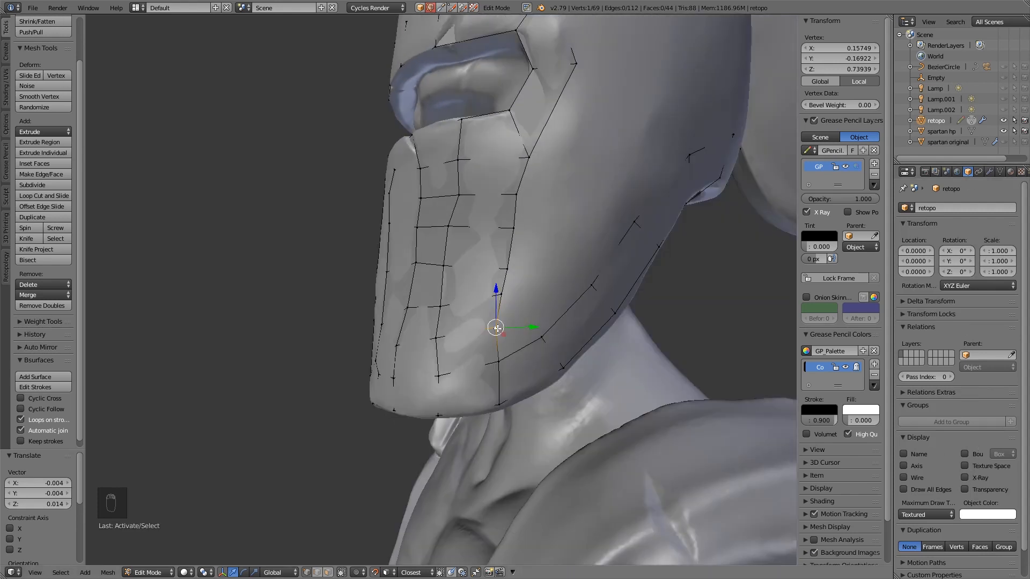
key(e)
click(528, 307)
key(e)
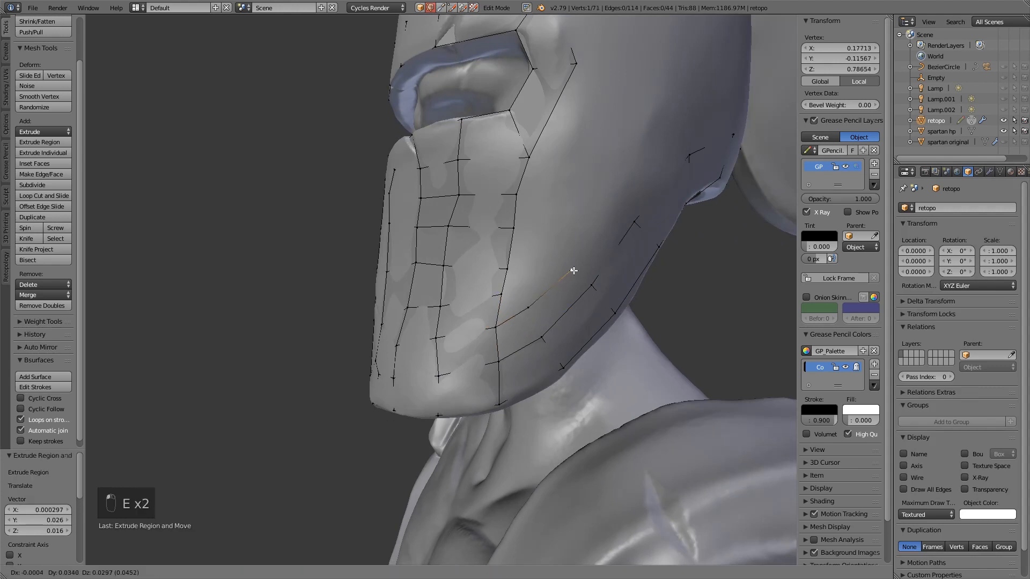
click(574, 271)
Step: Move the cheek column's rear vertex just above the extruded jaw edges forward, toward the front of the cheek guard
middle_drag(560, 297, 550, 310)
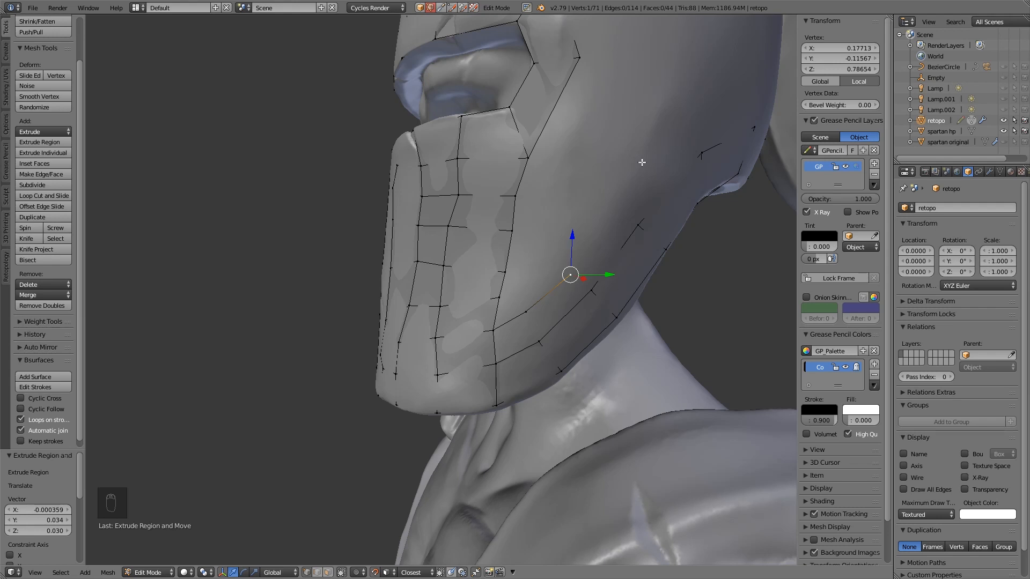
middle_drag(598, 216, 629, 254)
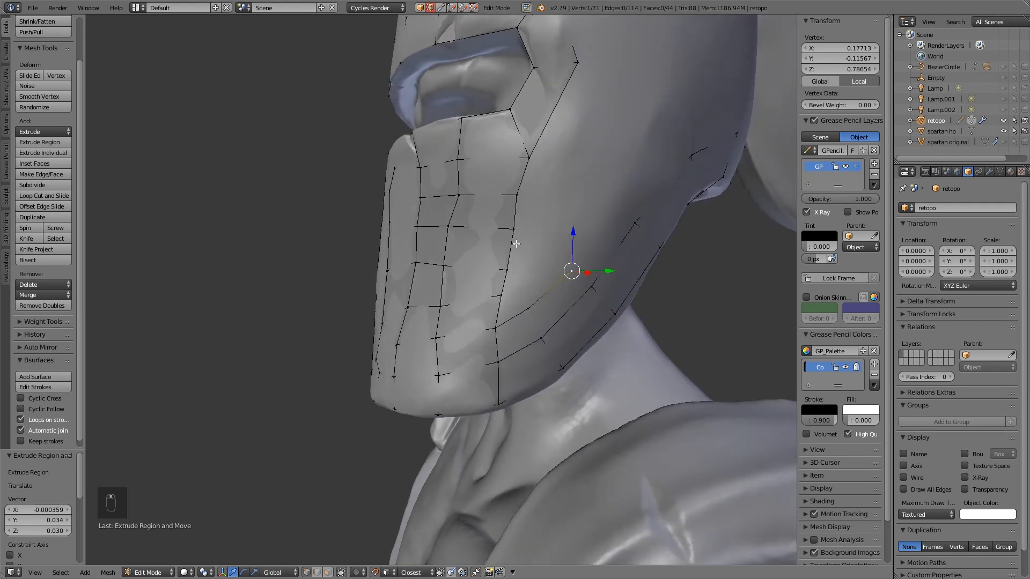
middle_drag(494, 259, 504, 294)
click(504, 294)
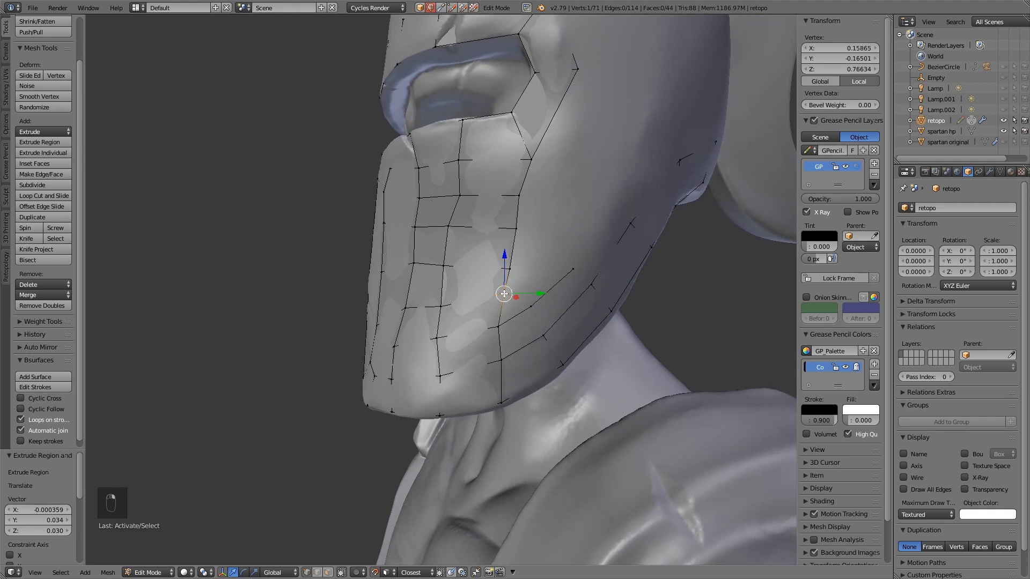
key(g)
click(484, 298)
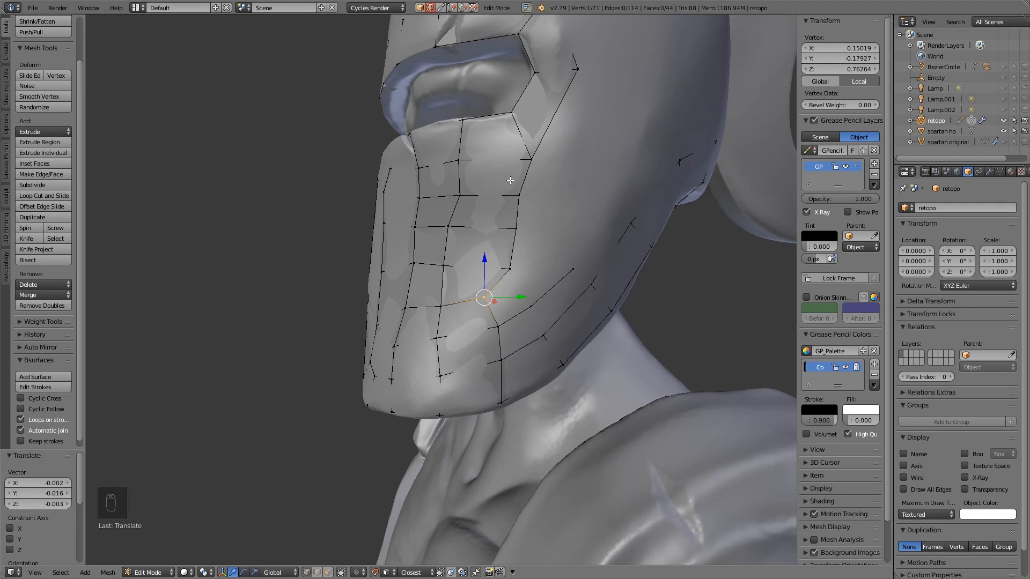
Step: Fill two faces between the extruded edges and the jaw strip below them
right_click(532, 307)
shift+right_click(544, 335)
shift+right_click(499, 326)
shift+right_click(502, 359)
key(f)
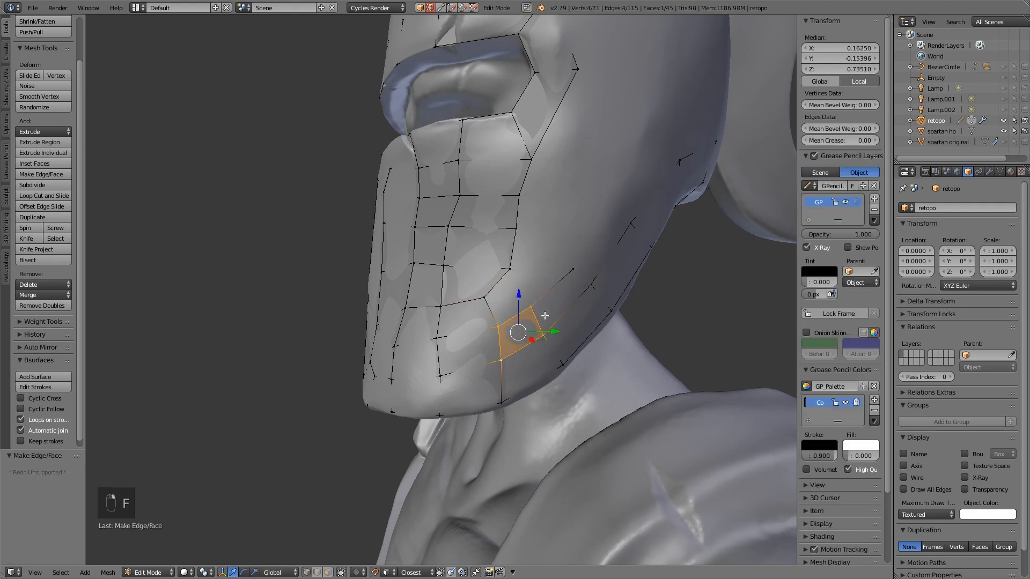
right_click(573, 269)
shift+right_click(592, 284)
shift+right_click(543, 335)
shift+right_click(531, 307)
key(shift+f)
key(f)
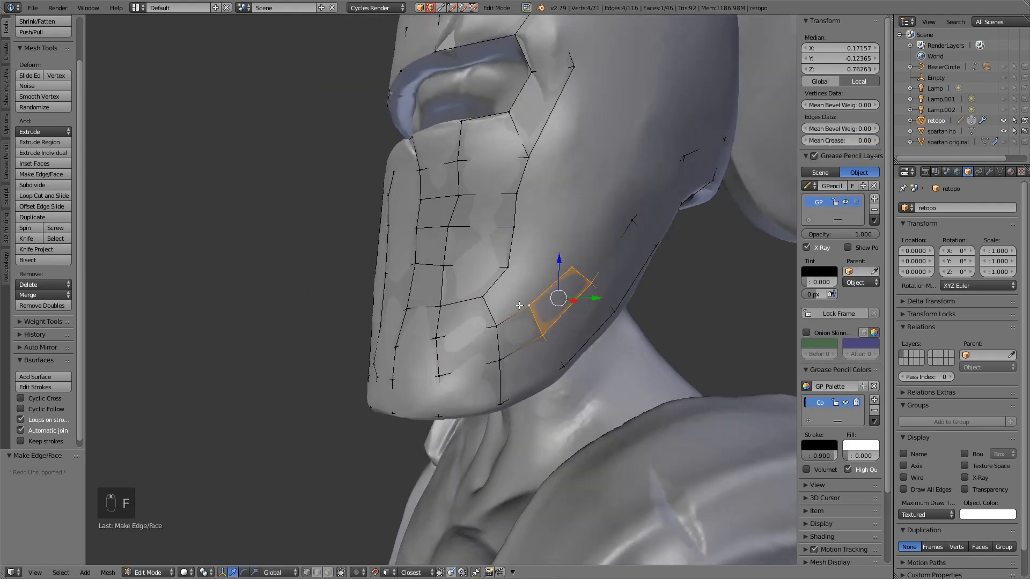
Step: In edge select mode, fill the corner between the cheek column's rear edge and the new jaw row with faces
key(ctrl+Tab)
click(492, 309)
right_click(492, 309)
key(f)
key(f)
key(f)
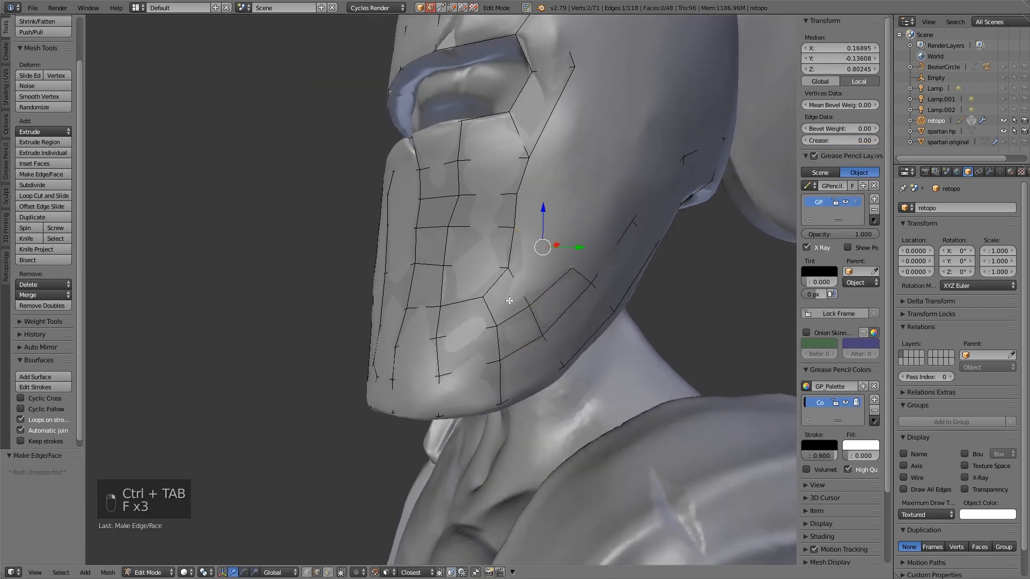
Step: In vertex select mode, move the new jaw row's upper rear vertex up and slightly forward
key(ctrl+Tab)
right_click(559, 250)
key(g)
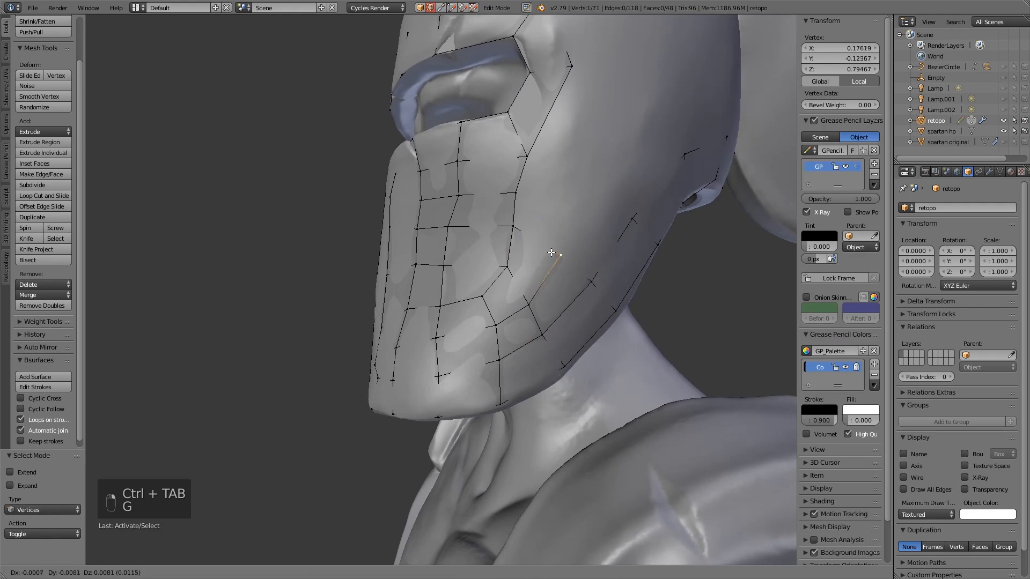
click(552, 247)
middle_drag(552, 247, 388, 155)
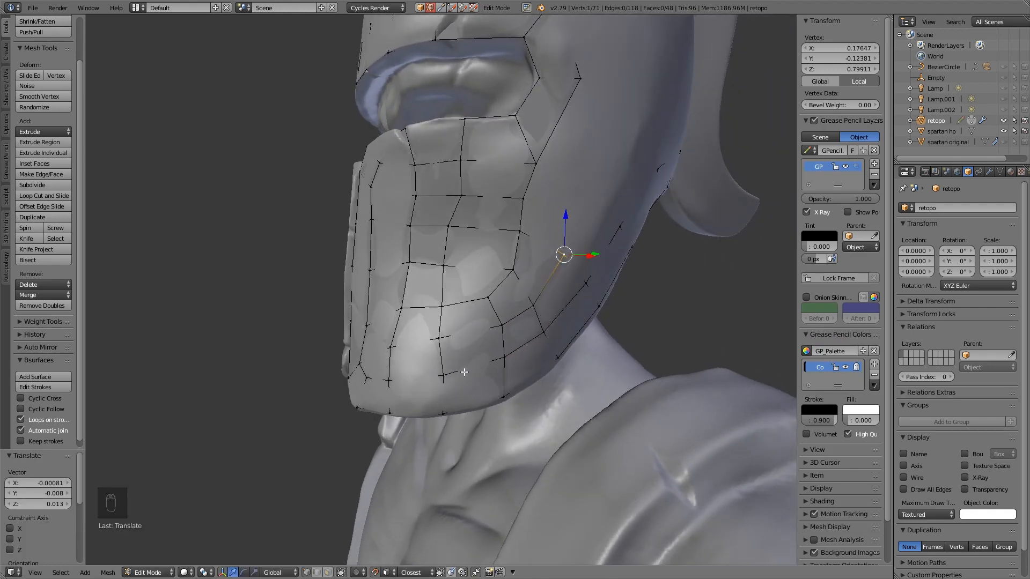
Step: Reposition the cheek column's top vertex below the eye opening and the front column's upper vertex along the cheek guard's surface
middle_drag(484, 325, 432, 349)
middle_drag(410, 140, 430, 129)
key(g)
right_click(409, 131)
right_click(405, 130)
key(g)
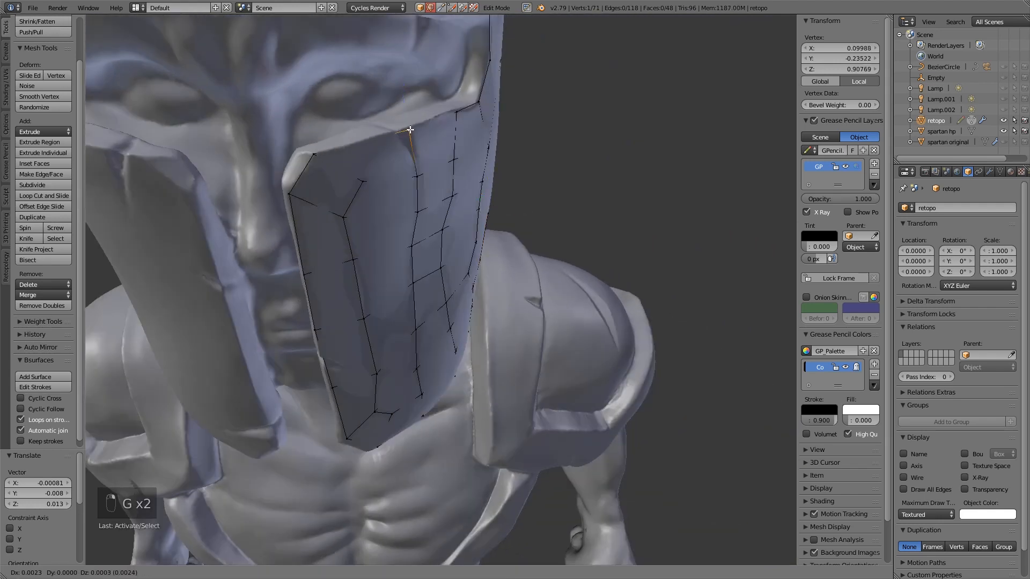
click(408, 131)
middle_drag(407, 132, 368, 145)
right_click(358, 158)
key(g)
click(371, 151)
Step: Move three vertices down the cheek guard's second column slightly forward to even out the face spacing
right_click(410, 197)
key(g)
click(398, 196)
right_click(402, 227)
key(g)
click(391, 229)
right_click(401, 267)
key(g)
click(392, 269)
Step: Extrude the new jaw row's upper rear vertex three times upward along the side of the helmet to eye-opening height
middle_drag(467, 217, 450, 147)
middle_drag(440, 317, 382, 278)
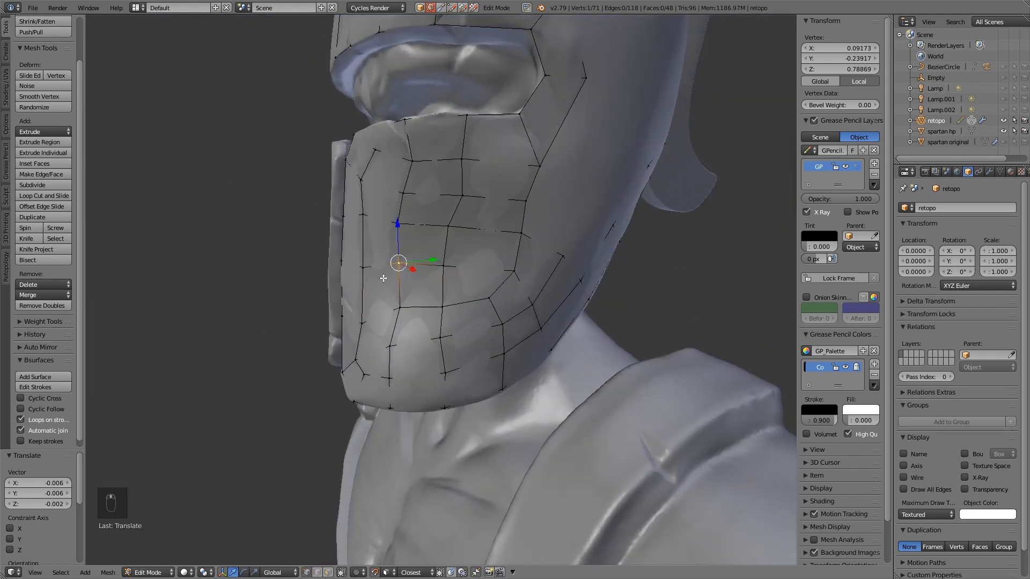
middle_drag(474, 205, 494, 232)
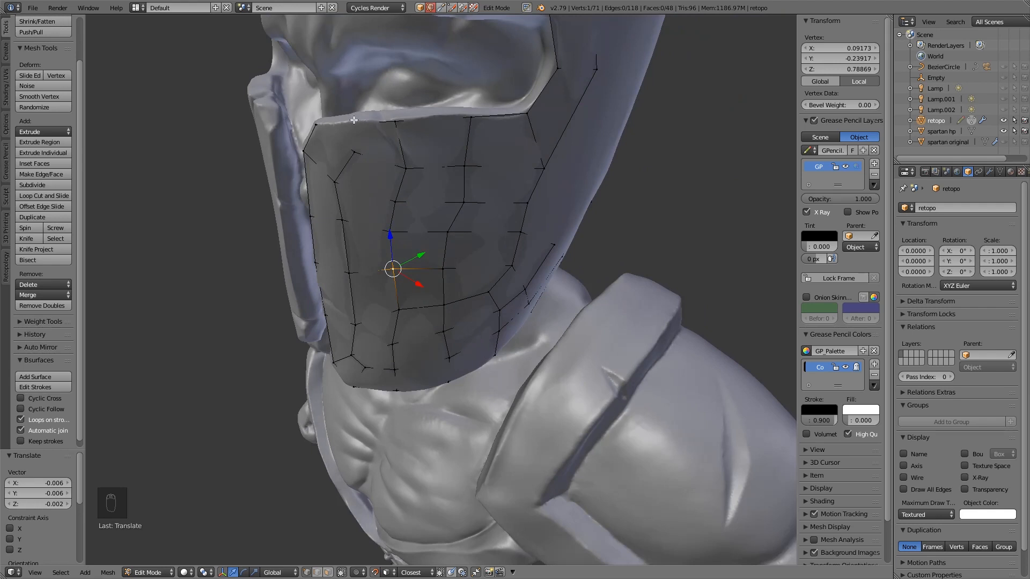
scroll(535, 193, down, 10)
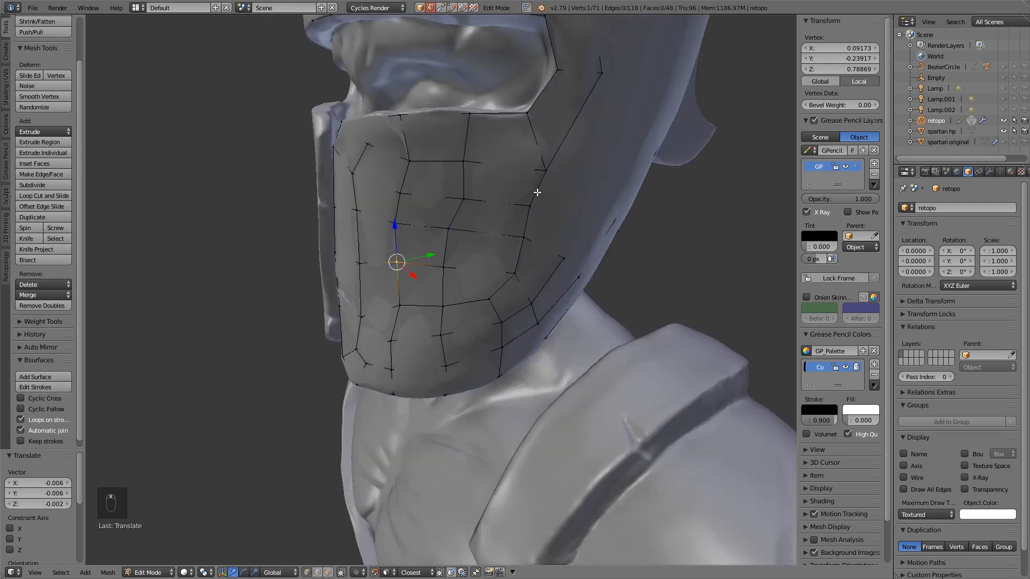
middle_drag(536, 193, 509, 183)
scroll(579, 212, up, 5)
right_click(490, 225)
key(e)
click(501, 191)
key(e)
click(508, 167)
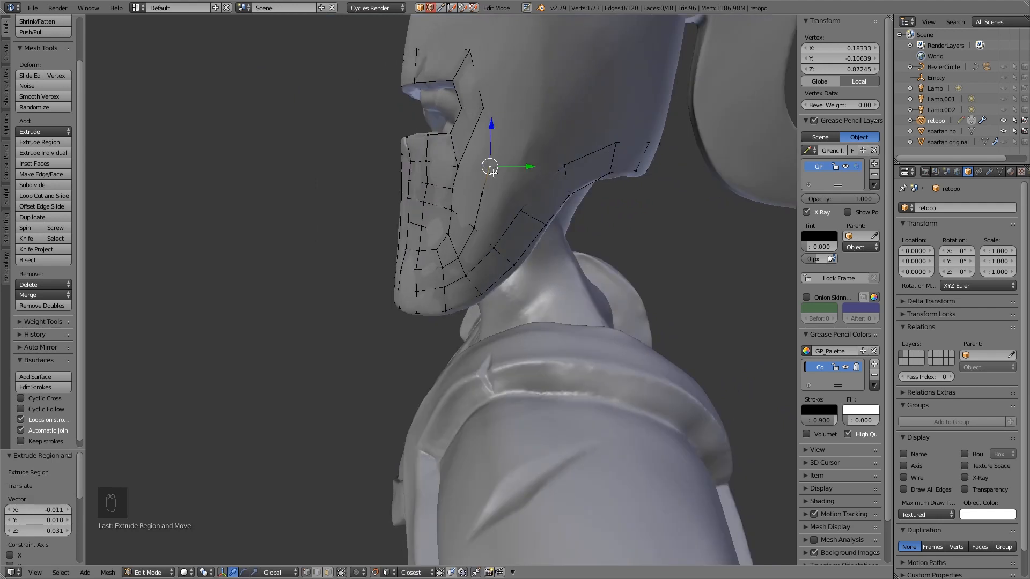
middle_drag(490, 167, 496, 163)
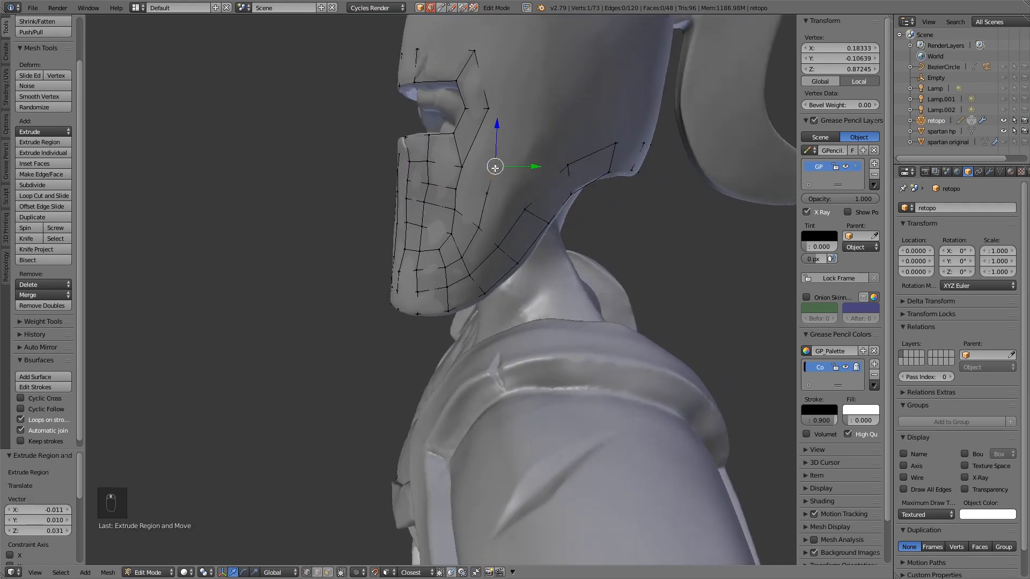
key(e)
click(515, 107)
Step: Connect the side chain's middle vertex to the rear strip's front vertex with an edge and fill two faces between chain and jaw strip
right_click(497, 166)
shift+right_click(553, 166)
key(f)
middle_drag(509, 211, 505, 215)
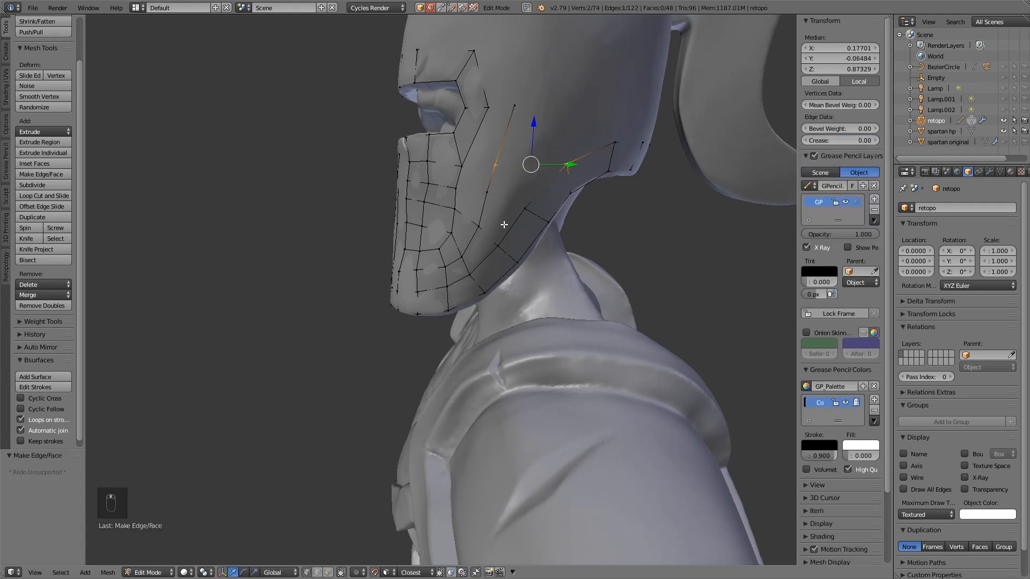
key(ctrl+Tab)
click(504, 223)
right_click(494, 233)
key(f)
key(f)
Step: Hide the spartan hp sculpt and turn off backface culling in the viewport
click(1003, 131)
mouse_move(603, 209)
middle_down()
mouse_move(536, 212)
mouse_move(462, 244)
mouse_move(643, 177)
mouse_move(483, 177)
mouse_move(483, 195)
mouse_move(435, 178)
mouse_move(577, 207)
mouse_move(394, 220)
mouse_move(598, 218)
middle_up()
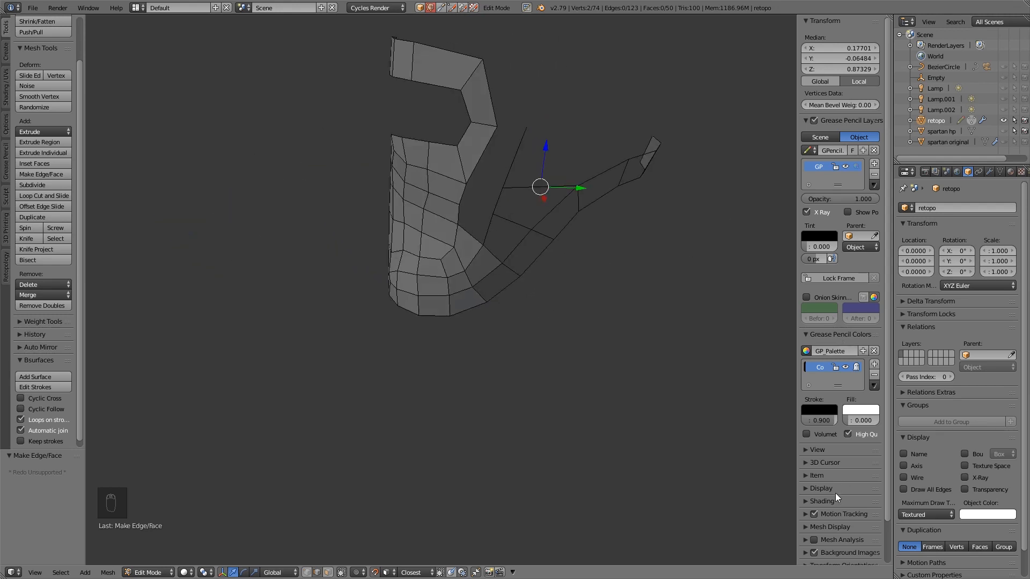
click(815, 500)
scroll(831, 491, down, 3)
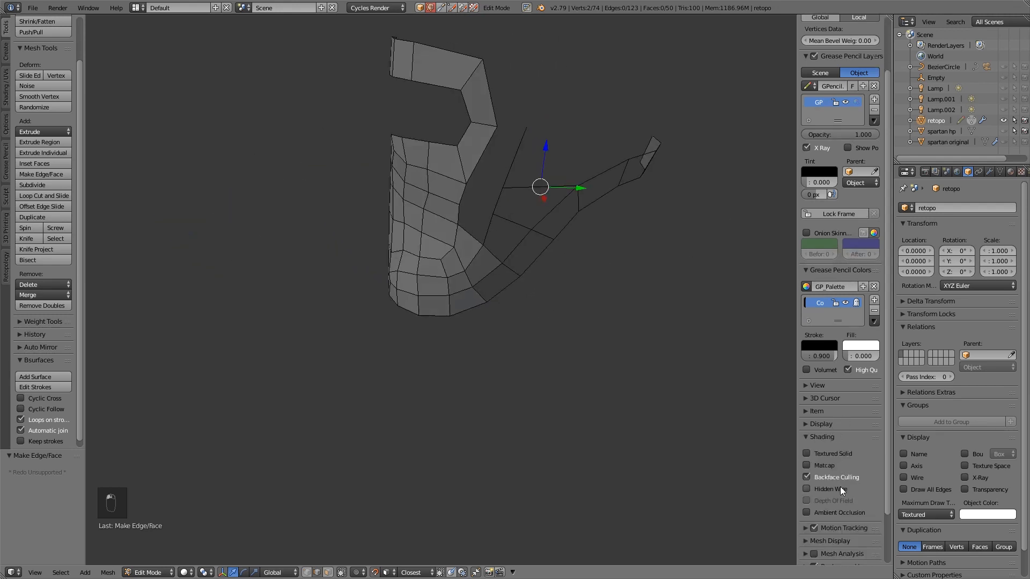
click(807, 476)
middle_drag(508, 329, 536, 311)
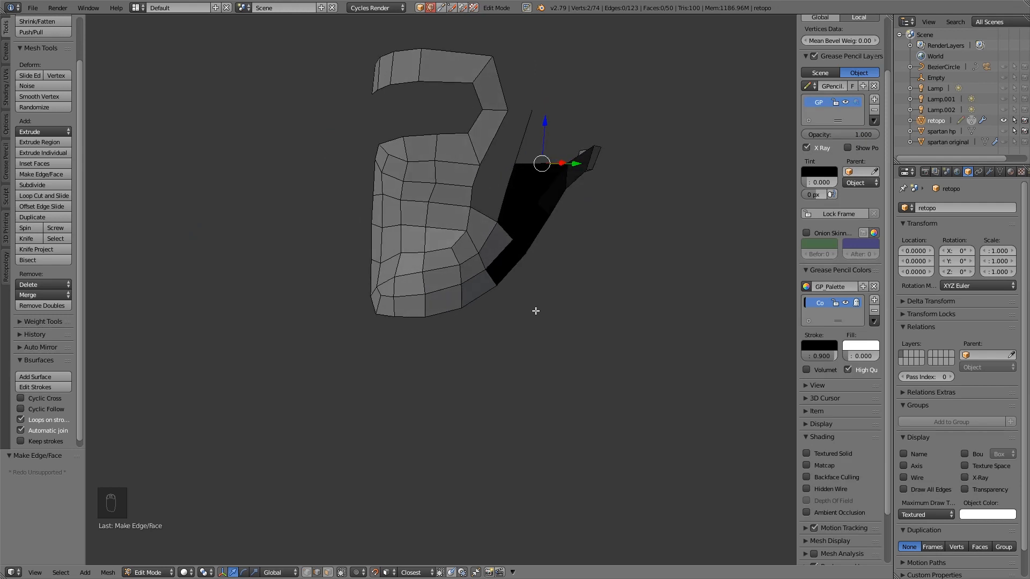
Step: Select the whole retopo mesh, recalculate its normals and deselect everything
key(a)
key(a)
key(a)
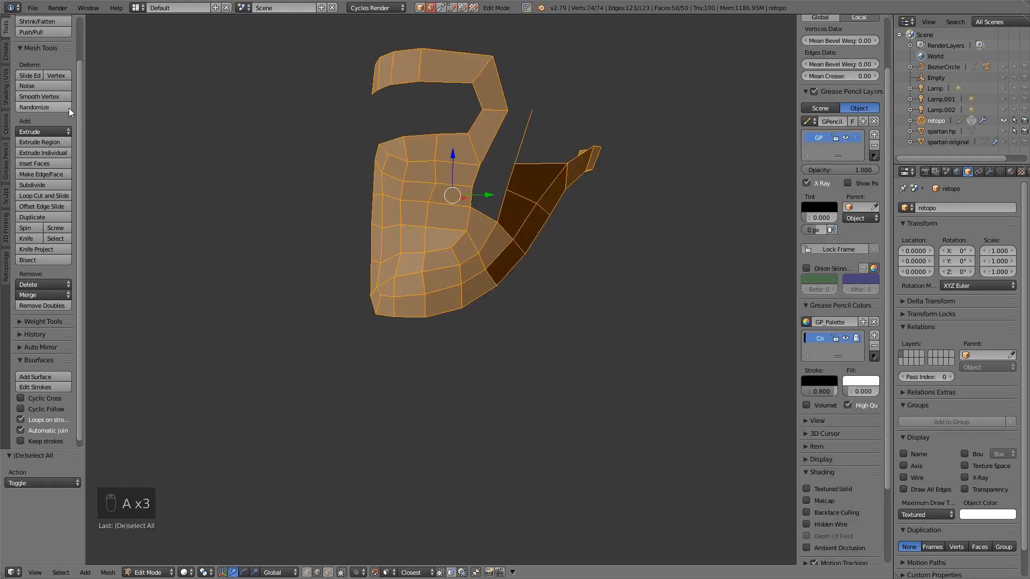
click(6, 95)
click(67, 115)
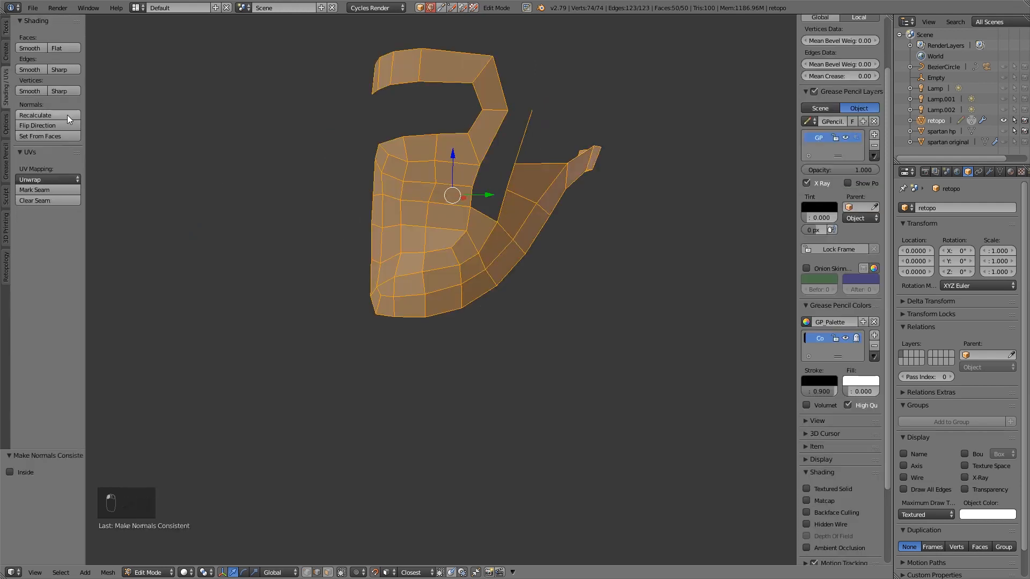
key(a)
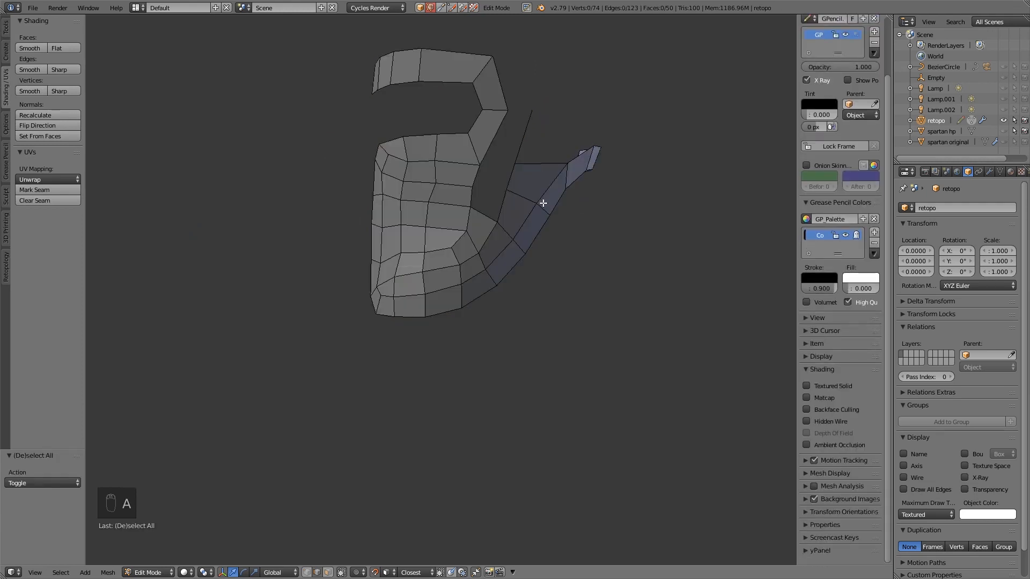
Step: Fill the open gap between the cheek guard's rear edge and the side chain with faces, working upward from the jaw
right_click(489, 223)
key(f)
key(f)
key(f)
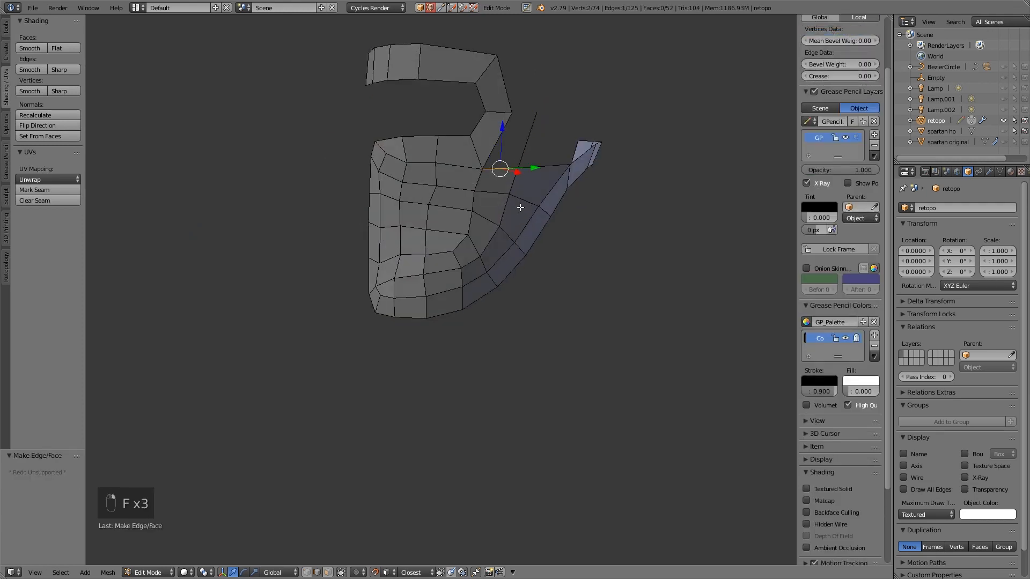
Step: Try to fill one more face from the eye-opening strip's rear corner across to the rear jaw strip
key(f)
middle_drag(542, 177, 482, 203)
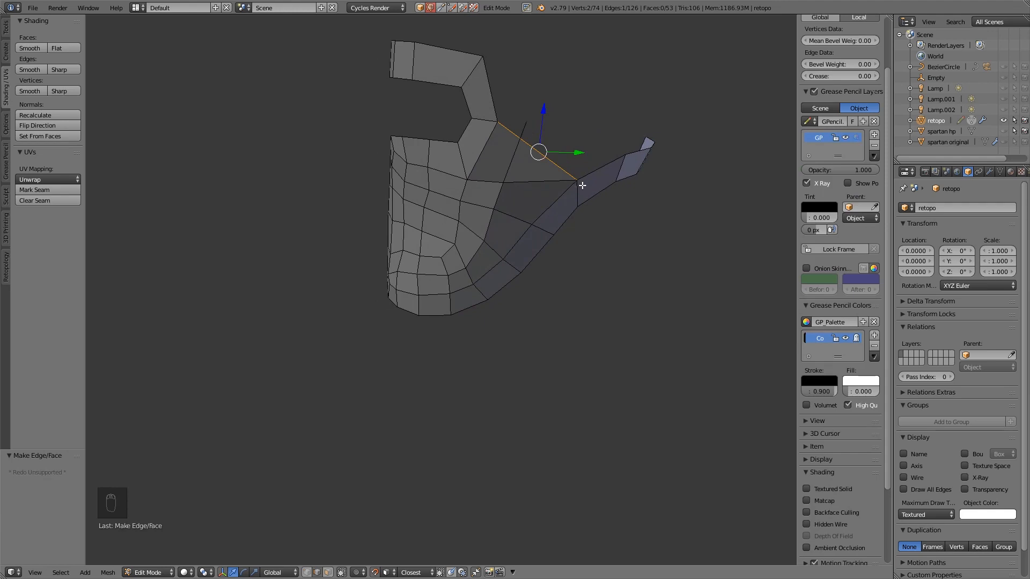
key(ctrl+z)
Step: Show the spartan hp sculpt again and extrude the rear strip's upper edge twice up the side of the helmet
middle_drag(559, 190, 518, 206)
click(1003, 131)
middle_drag(608, 189, 652, 174)
right_click(584, 167)
ctrl+click(579, 110)
ctrl+click(561, 96)
Step: Connect the extruded rear column to the side chain beside the eye opening and fill the gap between them with faces
middle_drag(558, 150, 447, 148)
right_click(536, 166)
shift+right_click(485, 164)
key(f)
key(f)
key(ctrl+Tab)
key(f)
Step: Move the edges of the side column behind the eye opening slightly rearward to even out the spacing
middle_drag(565, 204, 600, 215)
right_click(472, 217)
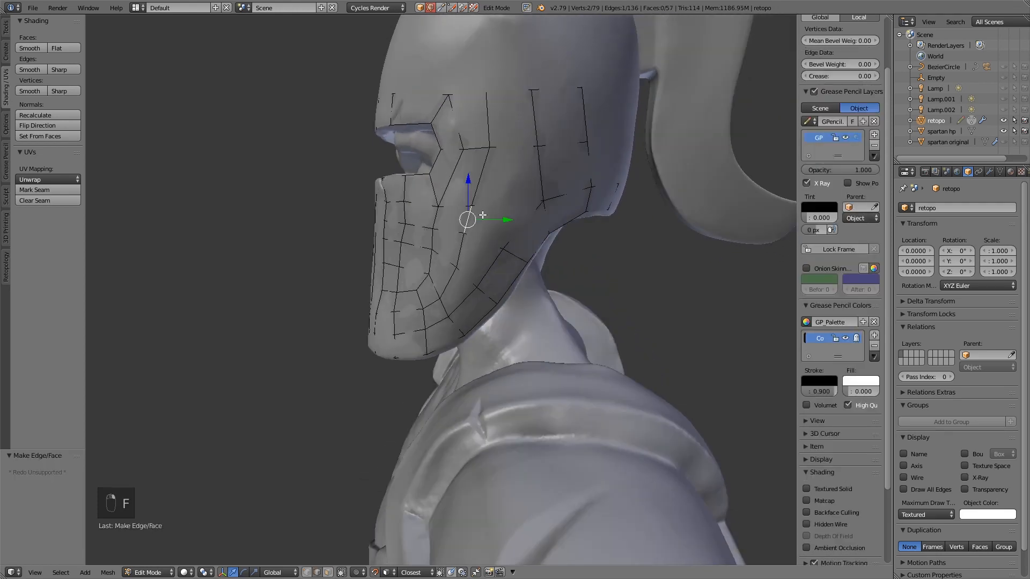
key(g)
click(485, 214)
right_click(485, 182)
key(g)
click(497, 165)
right_click(488, 129)
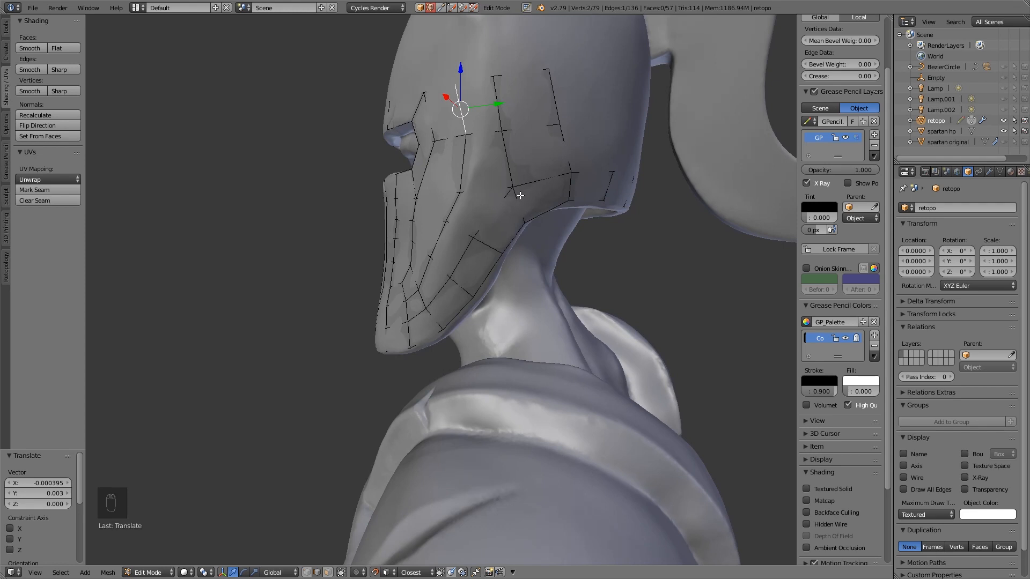
Step: Examine the face loops running around the eye opening, cheek guard and jaw using Loop Cut previews
scroll(520, 196, up, 2)
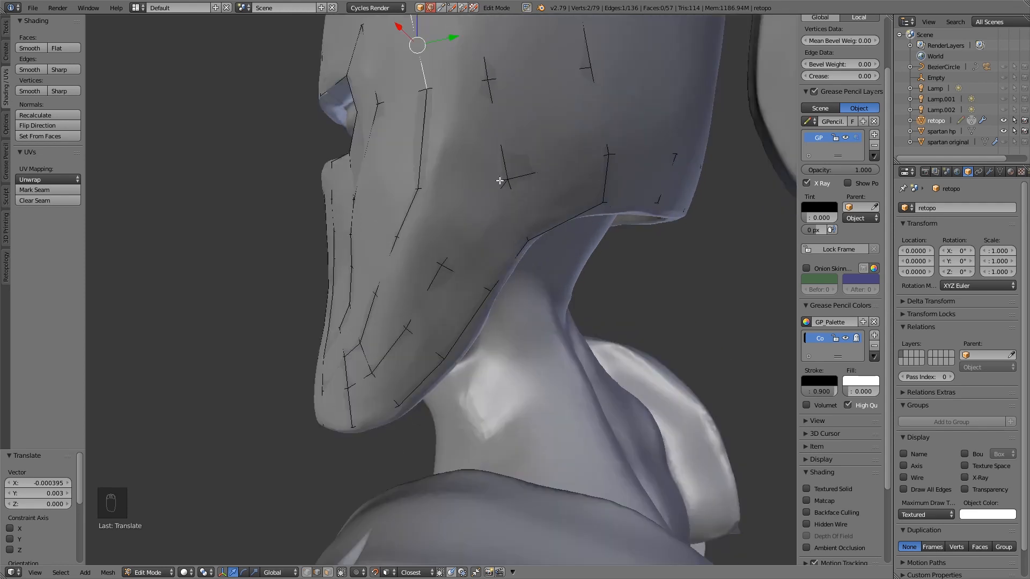
middle_drag(513, 180, 480, 211)
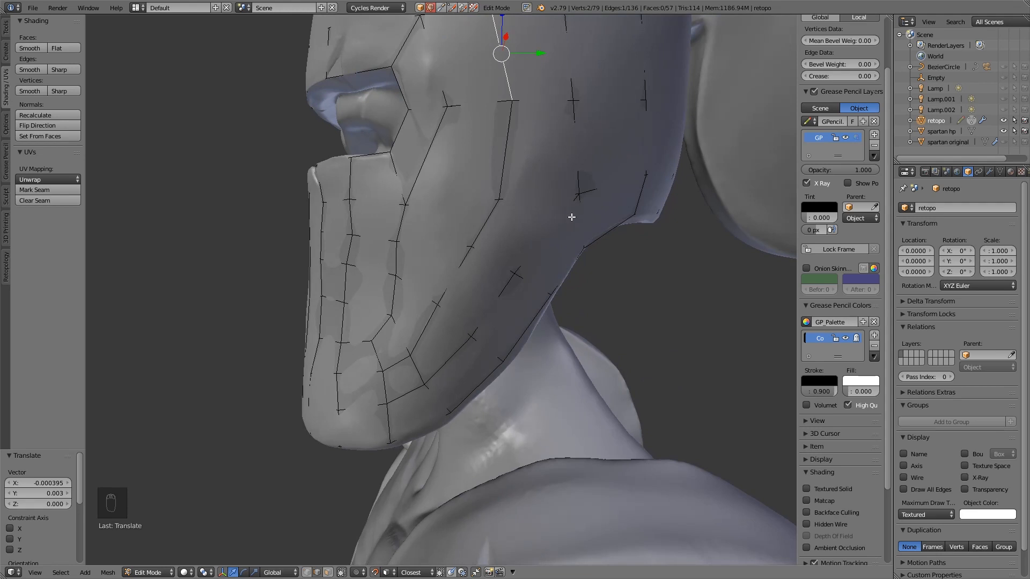
middle_drag(571, 216, 527, 214)
key(ctrl+r)
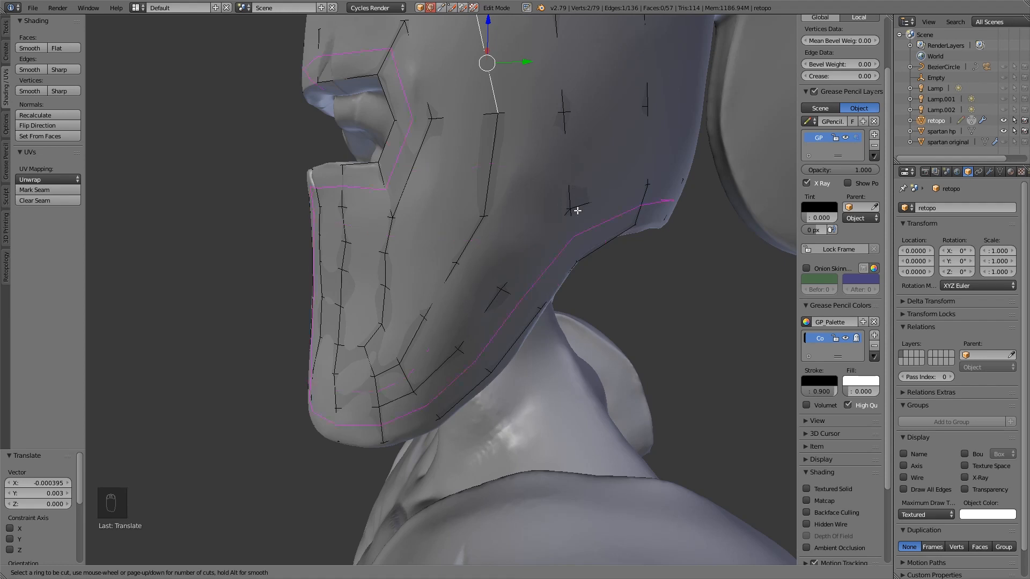
key(Escape)
middle_drag(489, 237, 540, 257)
scroll(540, 256, up, 1)
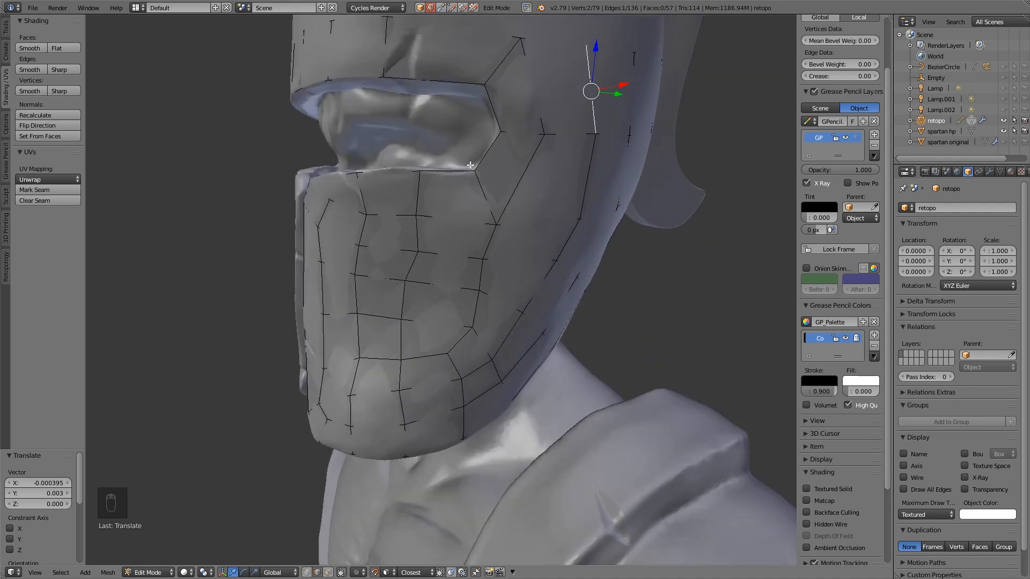
middle_drag(484, 161, 404, 97)
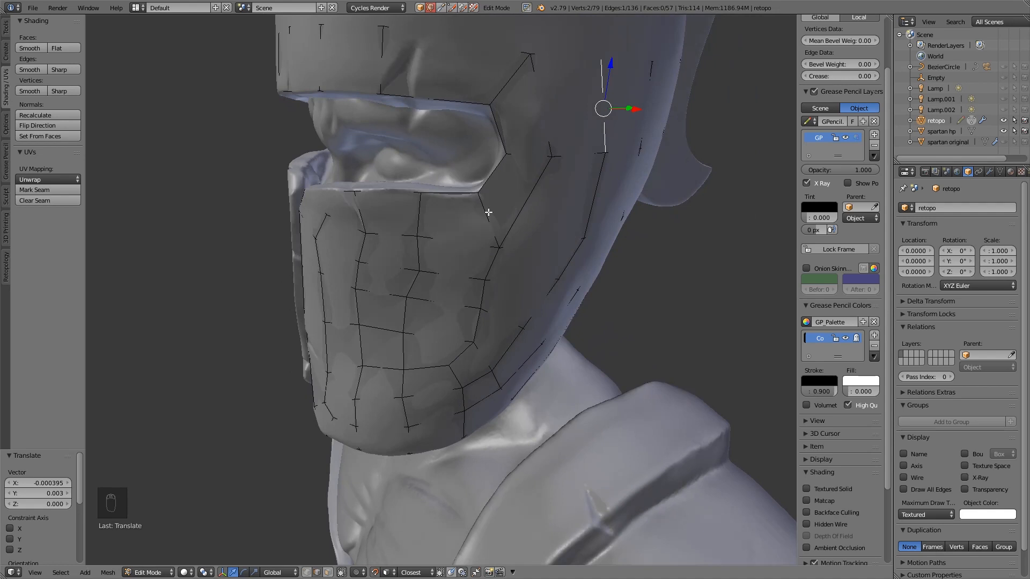
key(ctrl+r)
right_click(475, 192)
Step: Extrude the neck strip's upper edges upward at the back of the helmet and position the new row
middle_drag(532, 227, 458, 216)
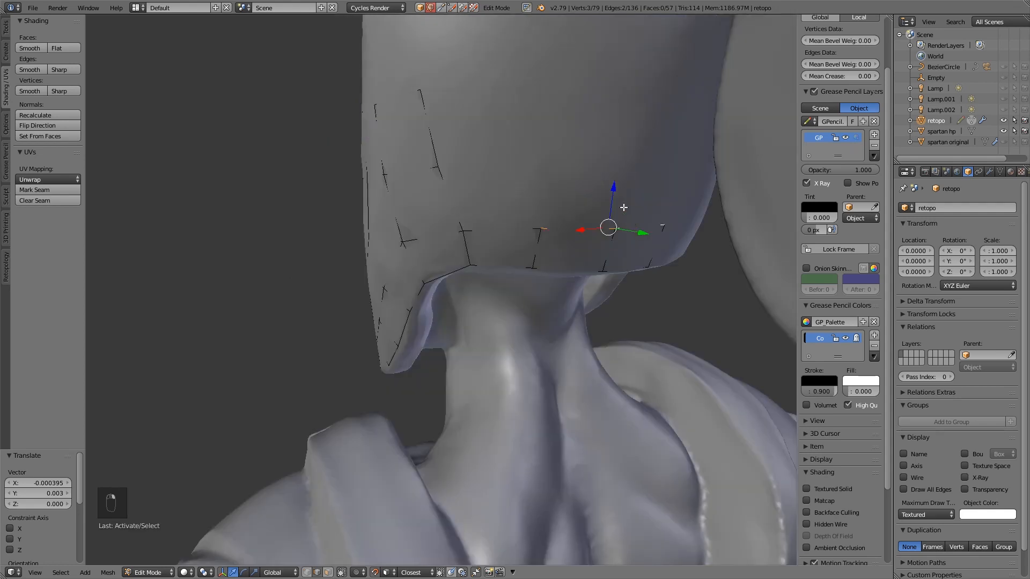
ctrl+right_click(606, 153)
middle_drag(637, 159, 600, 147)
key(g)
click(537, 99)
Step: Open the retopo mesh's modifier settings and reposition the extruded row at the back of the helmet
click(988, 171)
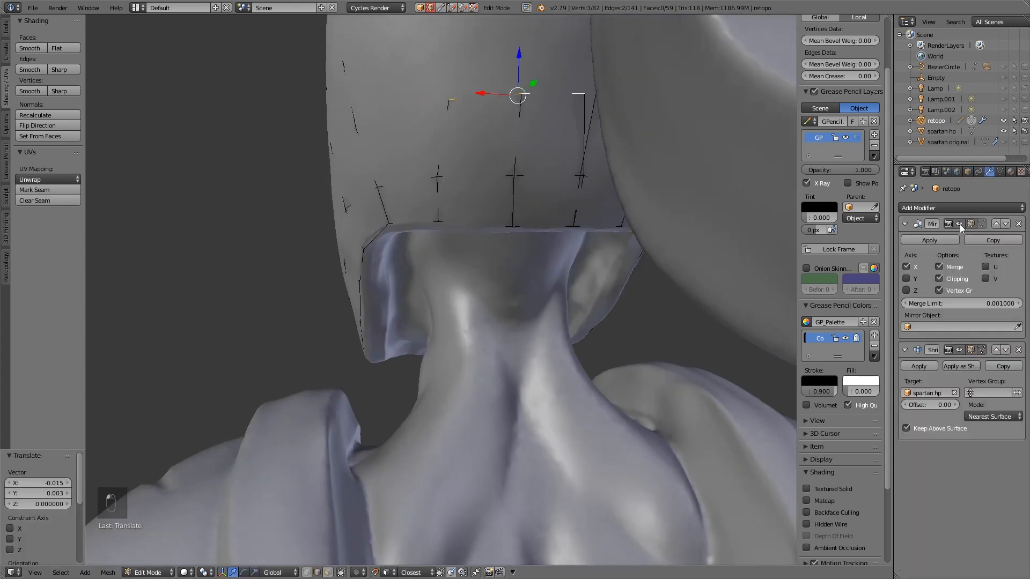
key(g)
click(510, 108)
key(g)
click(552, 177)
Step: In vertex select mode, move the back strip's vertices near the mirror centre line into even positions on the helmet surface
key(ctrl+Tab)
right_click(517, 179)
middle_drag(552, 177, 553, 236)
key(g)
click(532, 178)
scroll(532, 178, down, 4)
scroll(542, 230, up, 4)
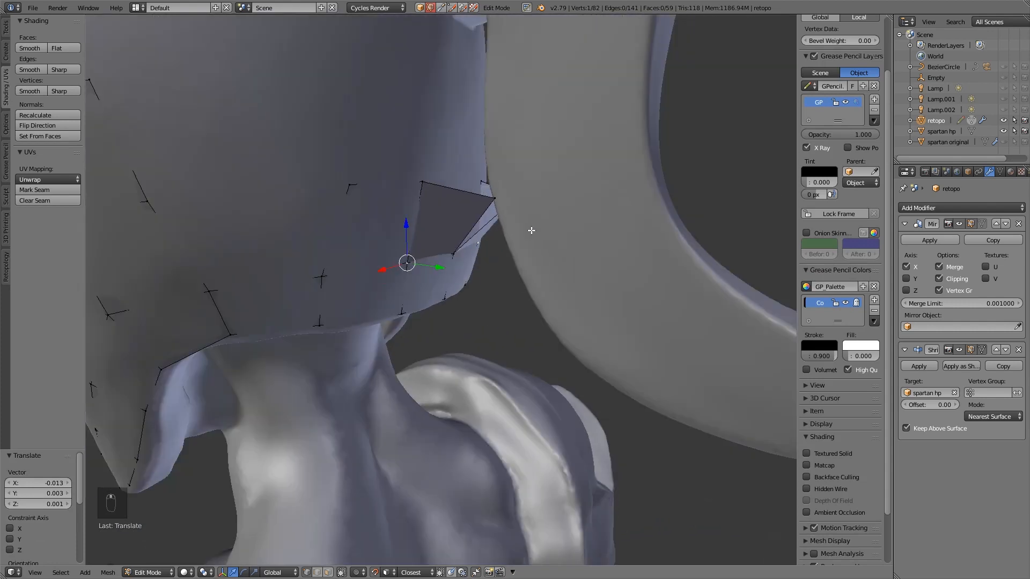
key(g)
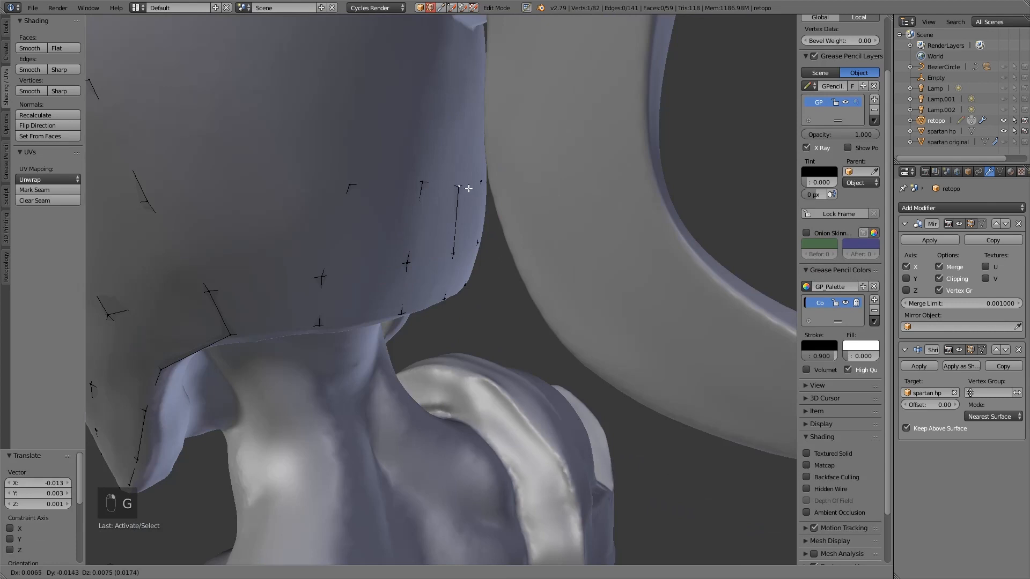
click(468, 187)
Step: Clip the side view to a region around the head so the crest's trailing part is hidden
scroll(552, 108, down, 4)
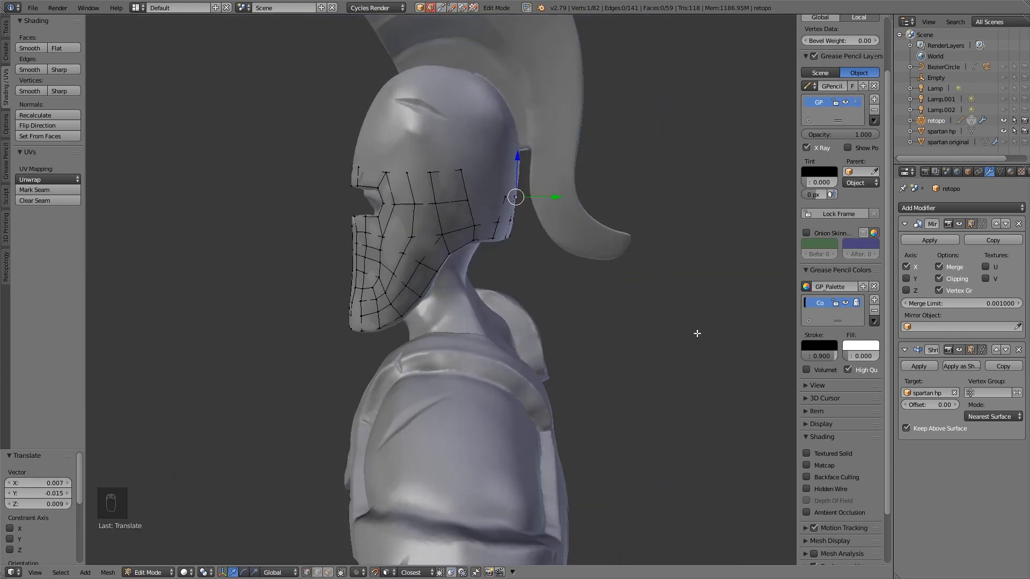
middle_drag(669, 329, 678, 324)
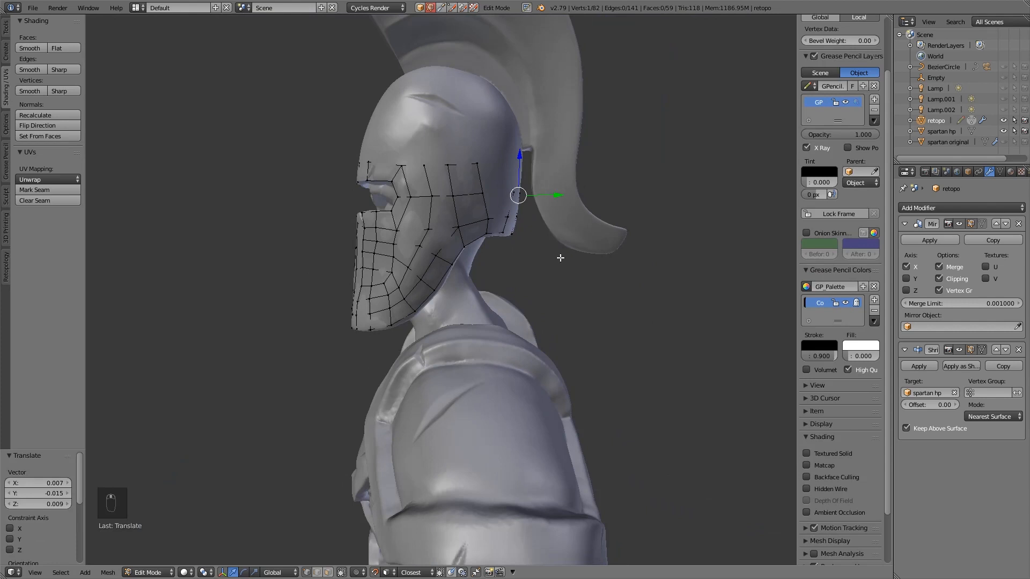
key(alt+b)
drag(303, 47, 526, 341)
Step: Extrude the top edge beside the centre line at the back of the helmet twice upward toward the crest slot
middle_drag(609, 334, 524, 339)
scroll(437, 281, up, 4)
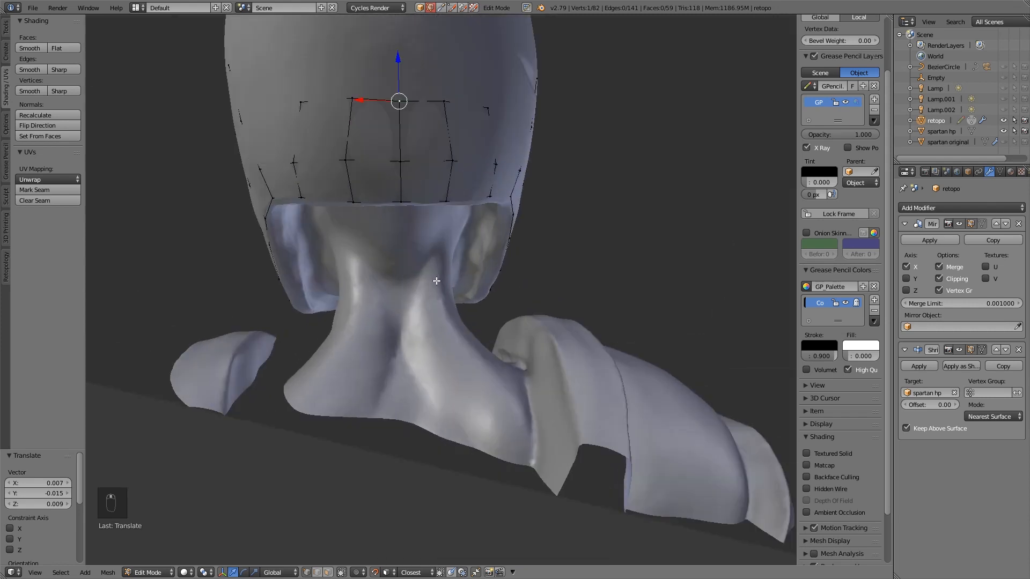
shift+middle_drag(402, 213, 482, 287)
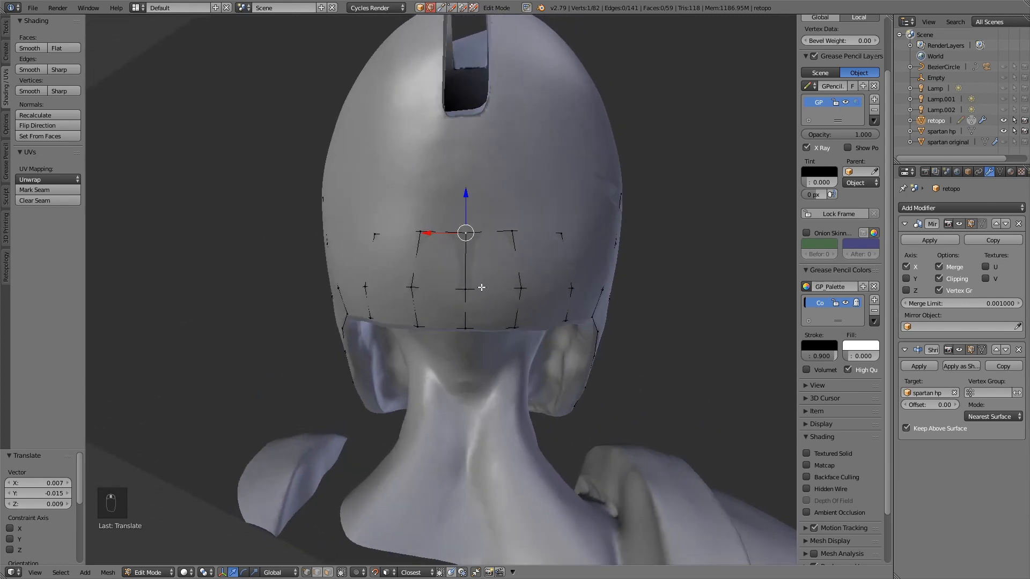
middle_drag(542, 236, 536, 256)
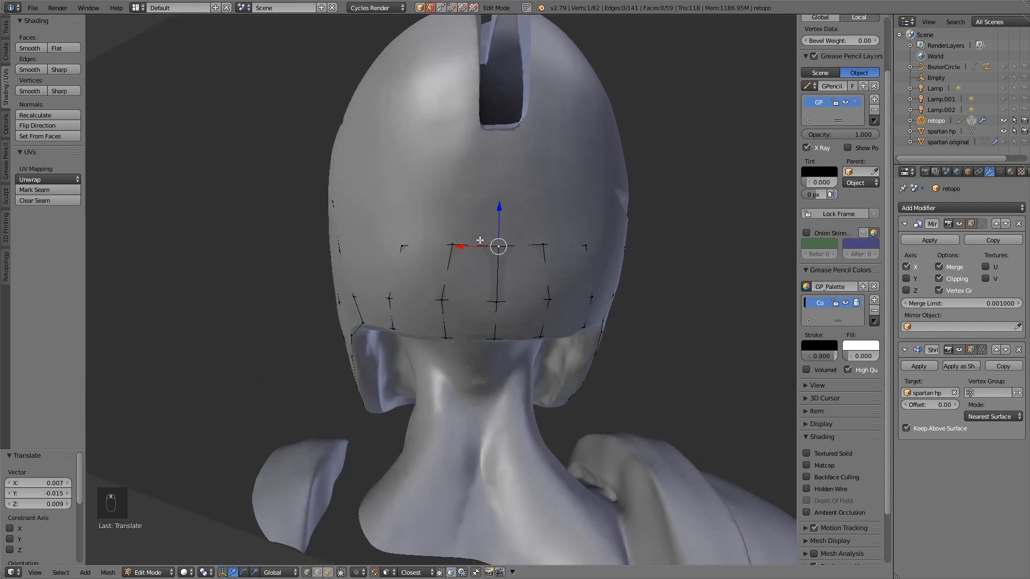
shift+right_click(456, 244)
ctrl+click(477, 193)
middle_drag(477, 193, 459, 195)
key(g)
click(460, 191)
ctrl+click(463, 153)
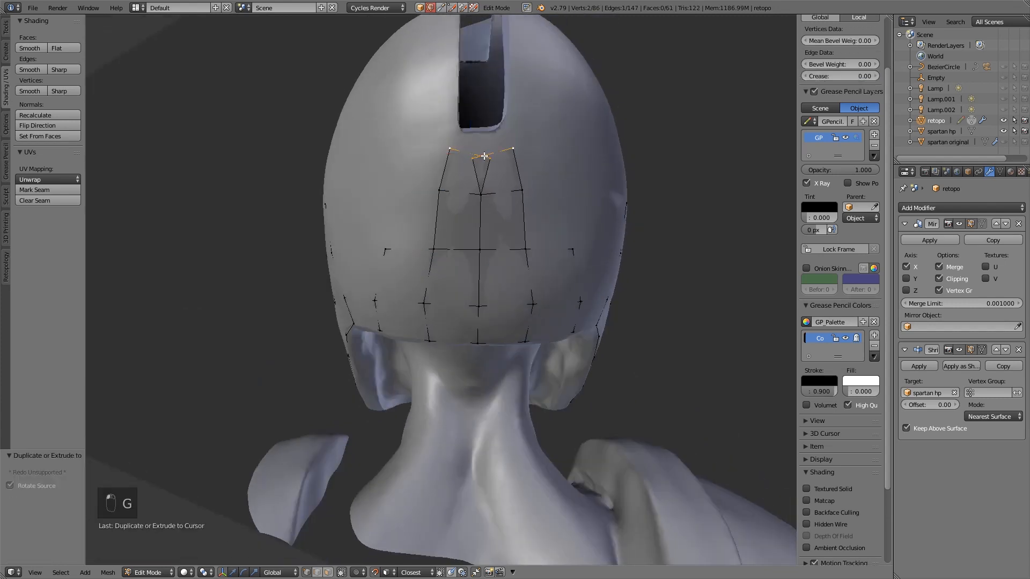
Step: Extrude the centre strip's top edge once more up to the crest slot and move its outer vertex to the slot's lower corner
scroll(445, 154, up, 4)
right_drag(428, 143, 451, 150)
shift+right_click(527, 165)
ctrl+click(510, 111)
key(g)
click(512, 130)
right_click(528, 129)
key(g)
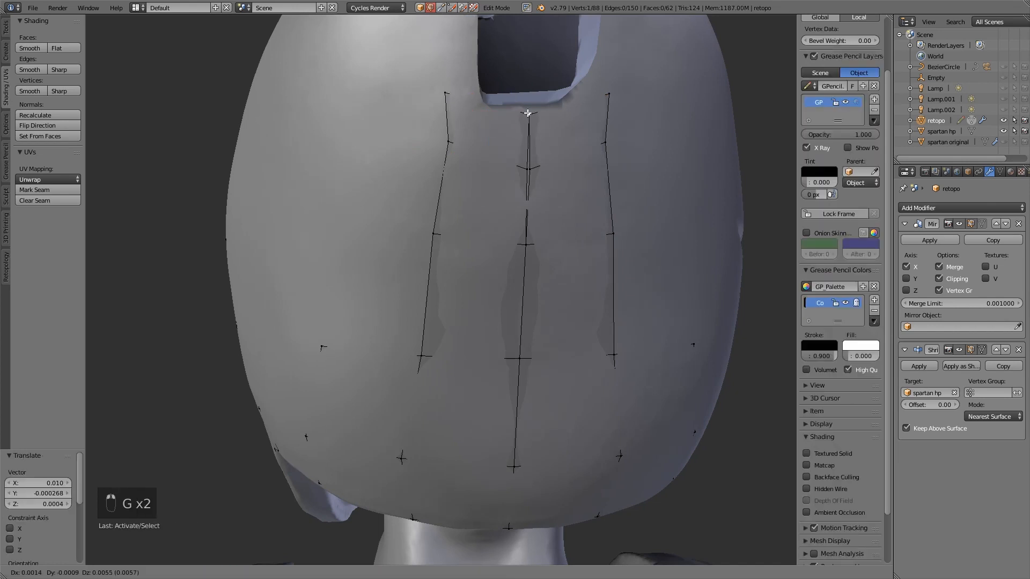
click(485, 107)
Step: Extend a chain of vertices from the crest slot's lower corner upward along the crest's base edge
scroll(484, 107, down, 5)
middle_drag(456, 236, 512, 185)
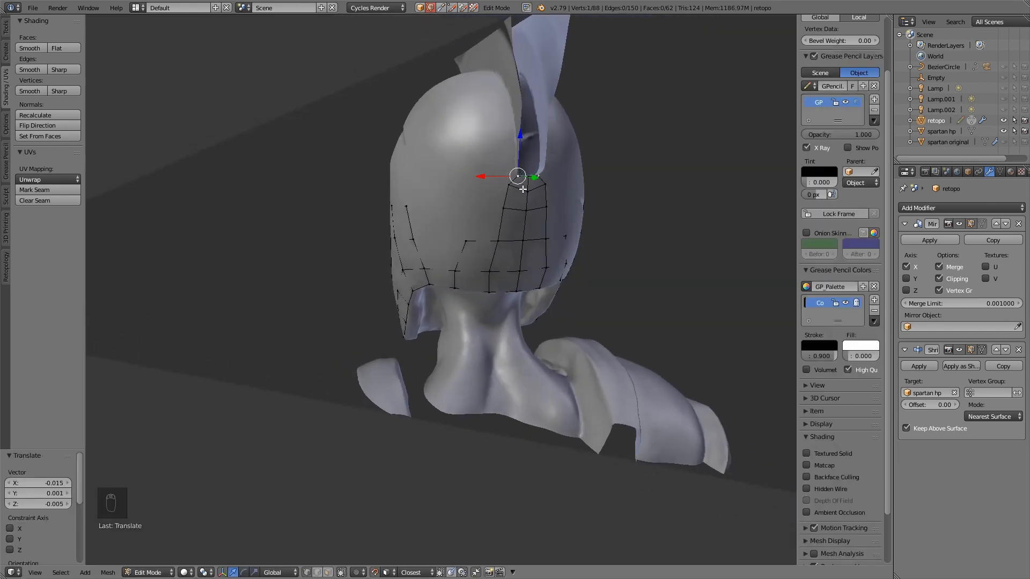
right_click(523, 189)
scroll(523, 189, up, 3)
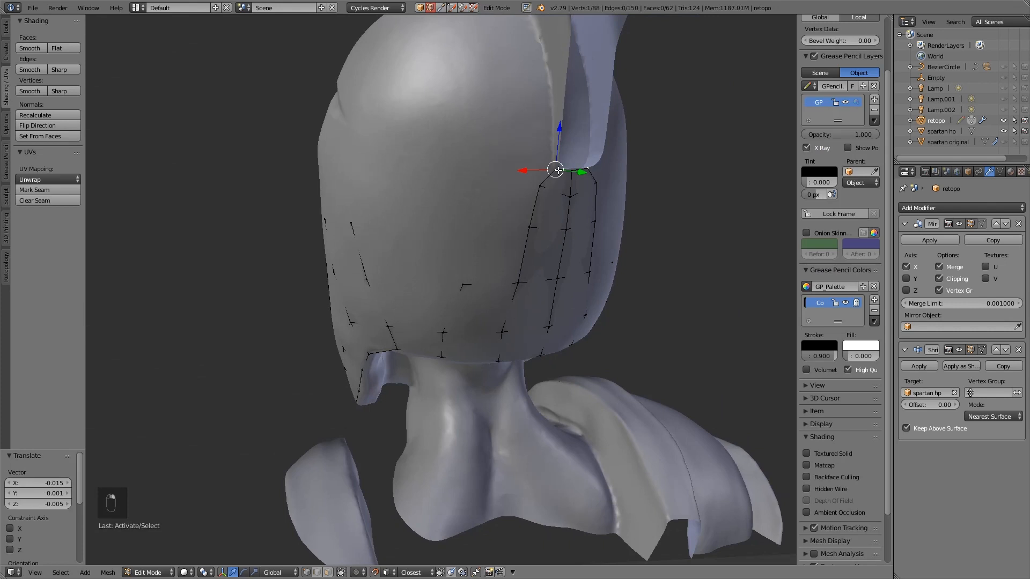
ctrl+click(552, 130)
click(550, 93)
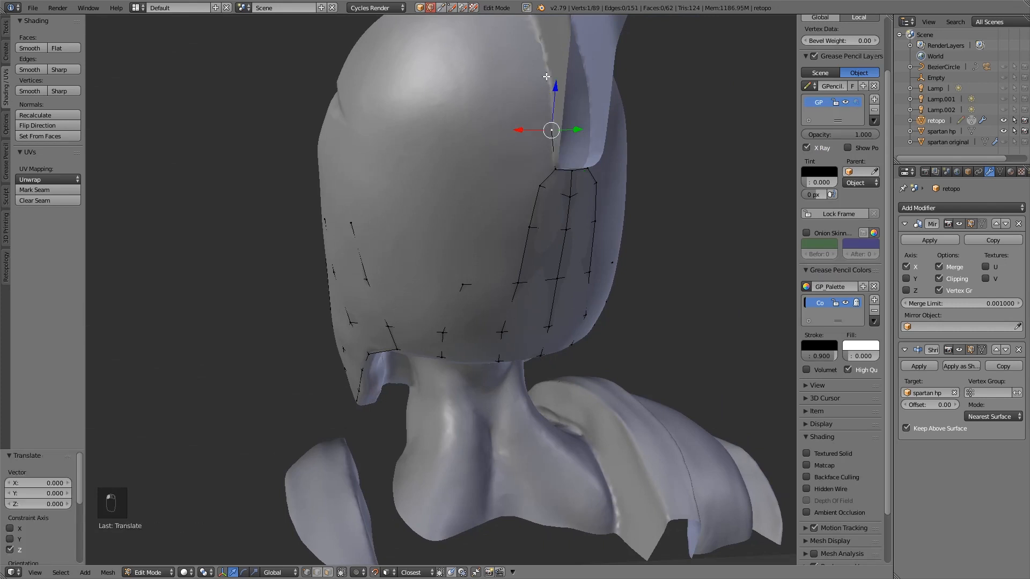
scroll(551, 93, up, 3)
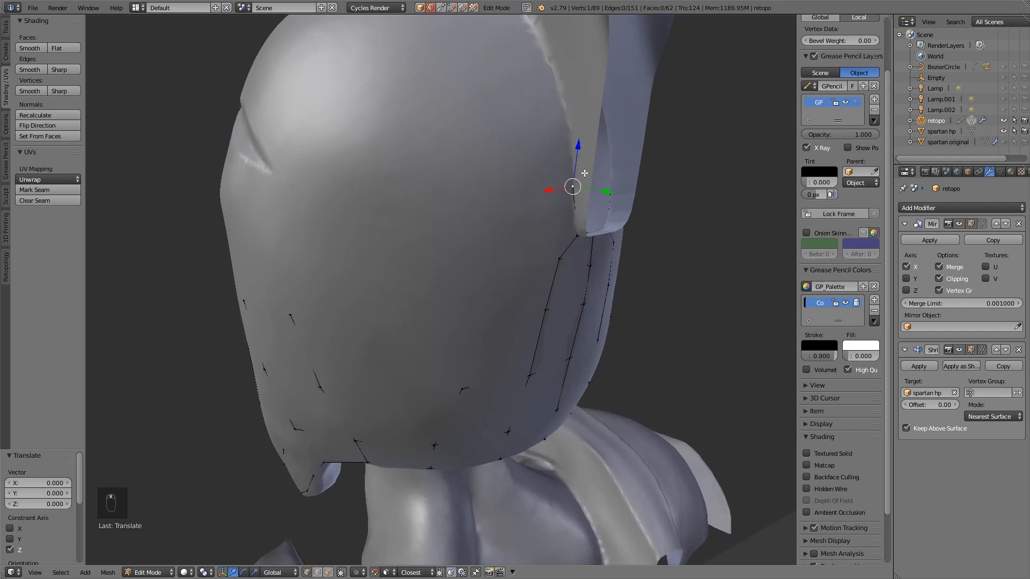
ctrl+click(567, 133)
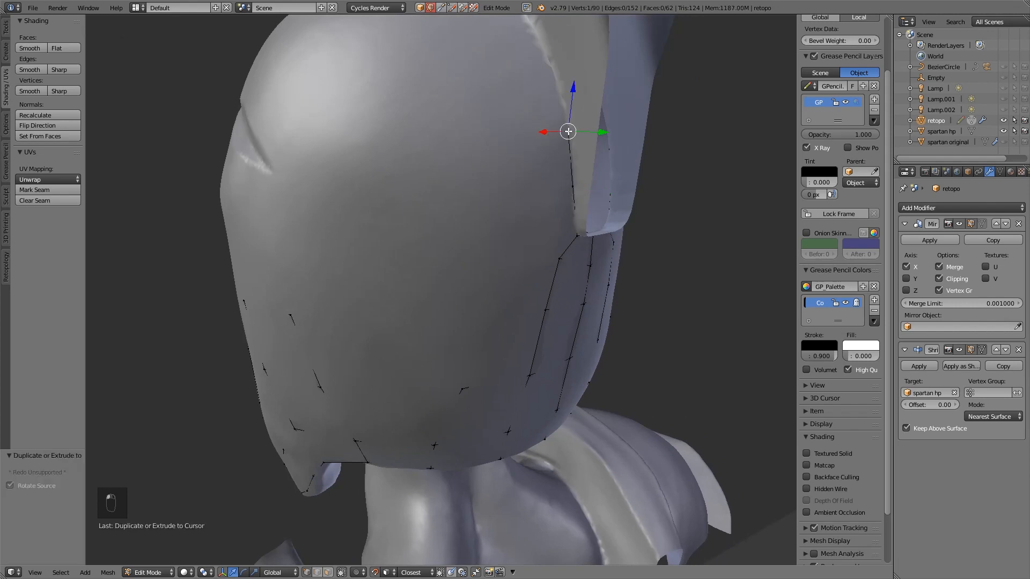
middle_drag(565, 120, 561, 202)
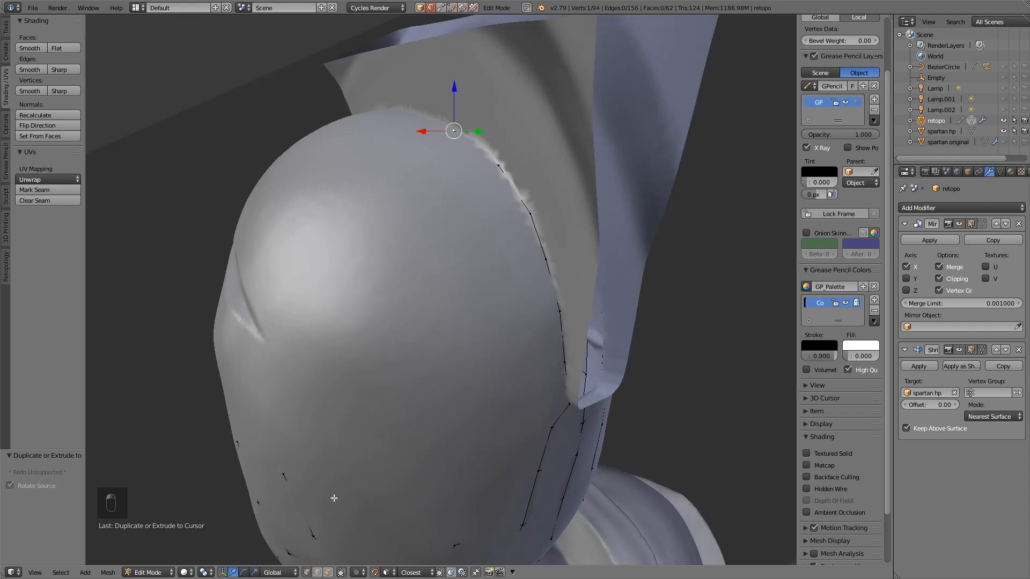
Step: With the transform manipulator hidden, continue the vertex chain along the crest's base over the helmet top, and show the manipulator again
click(221, 573)
middle_drag(421, 181, 483, 185)
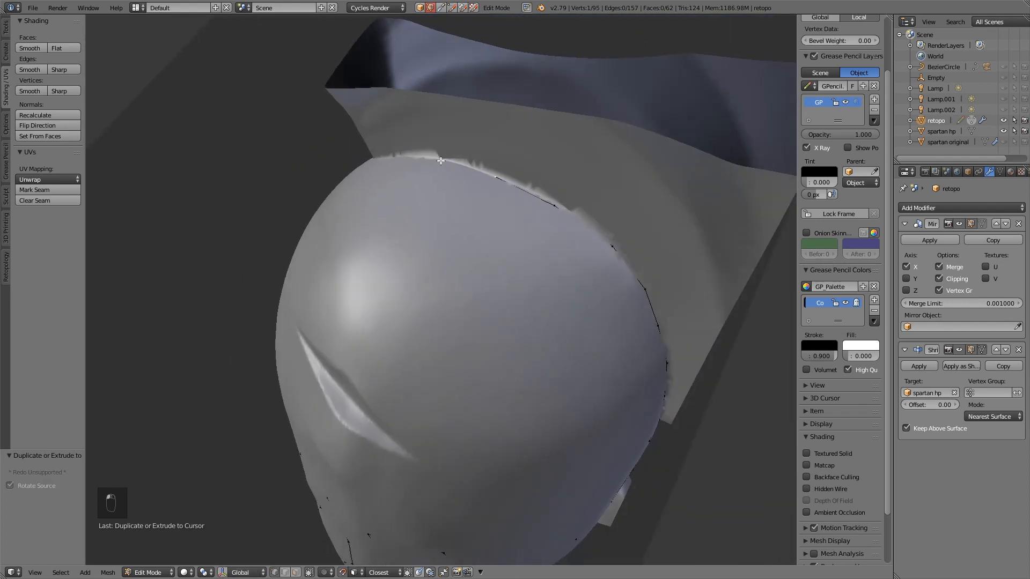
middle_drag(391, 175, 510, 157)
ctrl+click(504, 153)
ctrl+click(485, 145)
key(g)
click(484, 146)
middle_drag(547, 190, 343, 343)
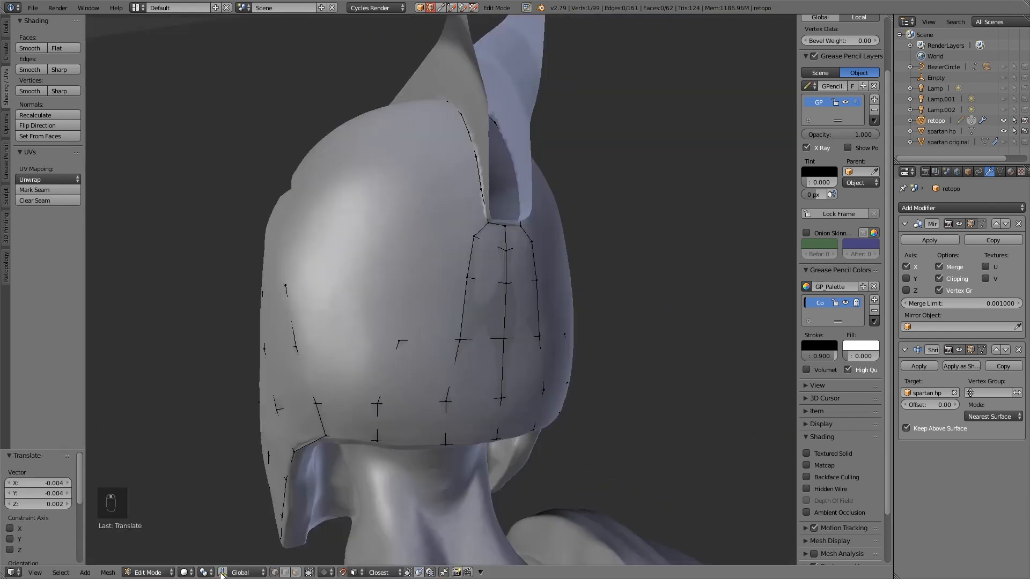
click(222, 572)
Step: Move the back strip's outer vertices below the crest slot outward to widen the strip
middle_drag(409, 372, 395, 284)
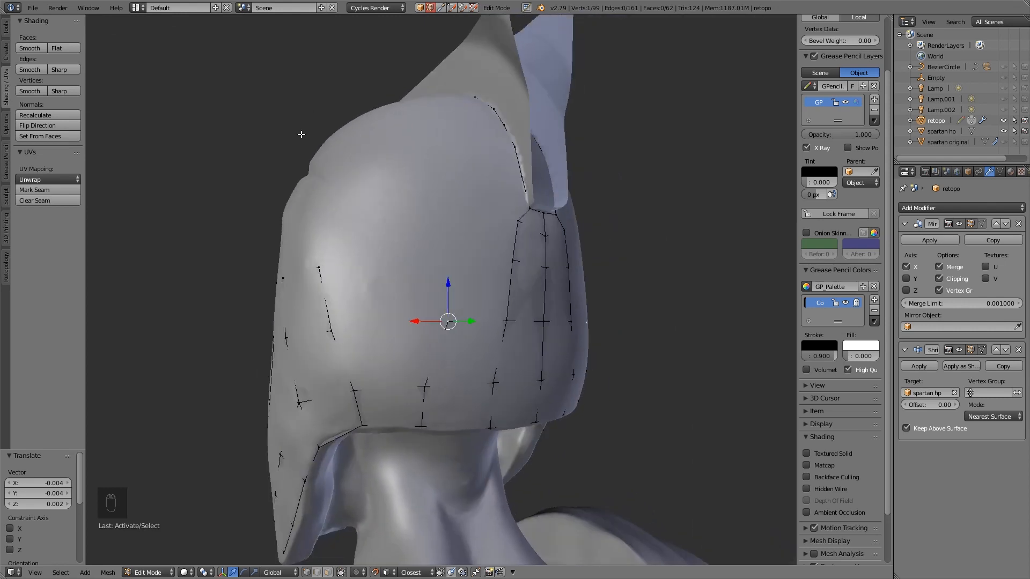
middle_drag(460, 264, 431, 265)
right_click(442, 272)
key(g)
click(421, 272)
right_click(446, 225)
key(g)
click(432, 225)
Step: Move the upper vertices between the back strip and the helmet's side into more even positions
right_click(436, 333)
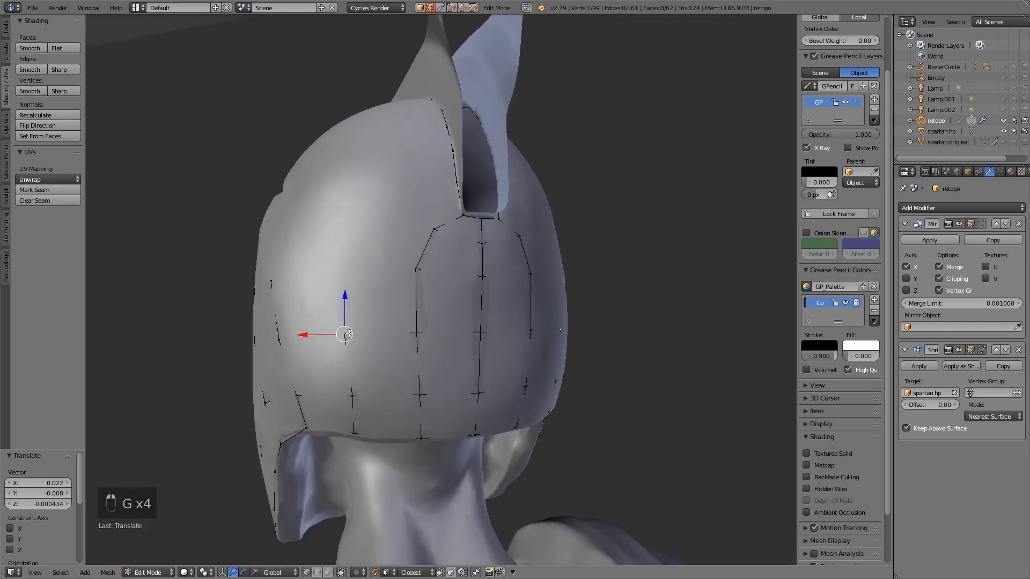
middle_drag(479, 357, 478, 276)
right_click(384, 237)
key(g)
right_click(384, 272)
middle_drag(384, 237, 370, 271)
key(g)
click(400, 274)
right_click(439, 279)
key(g)
click(490, 335)
Step: Clear the view clipping region and hide the spartan hp sculpt to inspect the retopo mesh on its own
scroll(518, 348, down, 4)
middle_drag(526, 356, 572, 356)
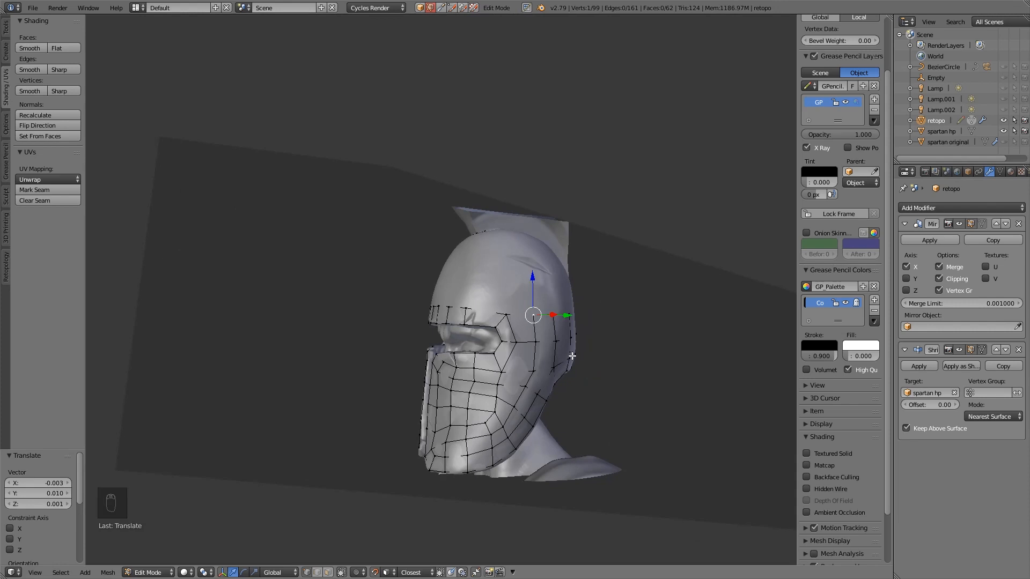
key(alt+b)
mouse_move(578, 361)
middle_down()
mouse_move(534, 359)
mouse_move(582, 359)
middle_up()
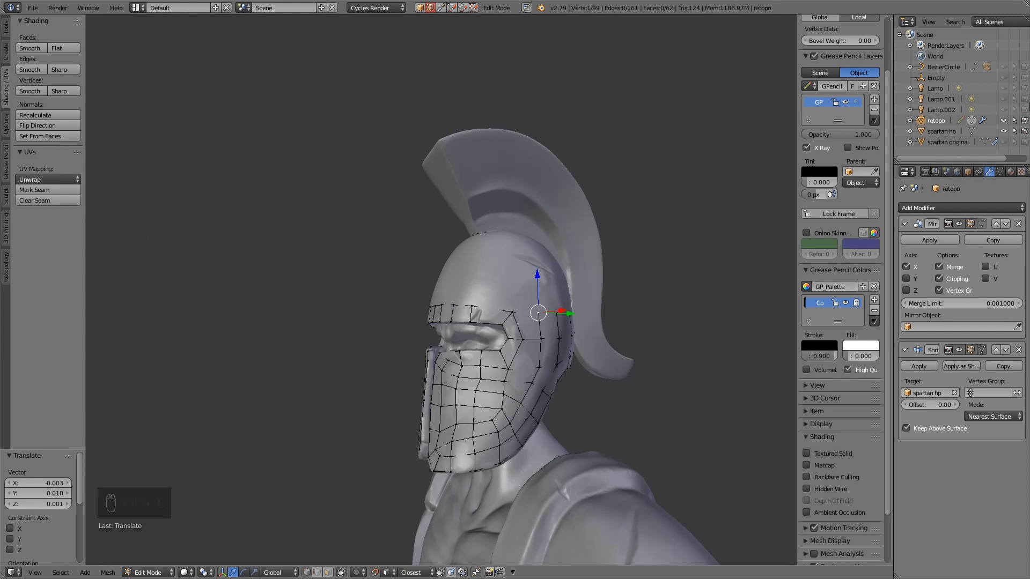
click(1003, 130)
middle_drag(558, 316, 548, 289)
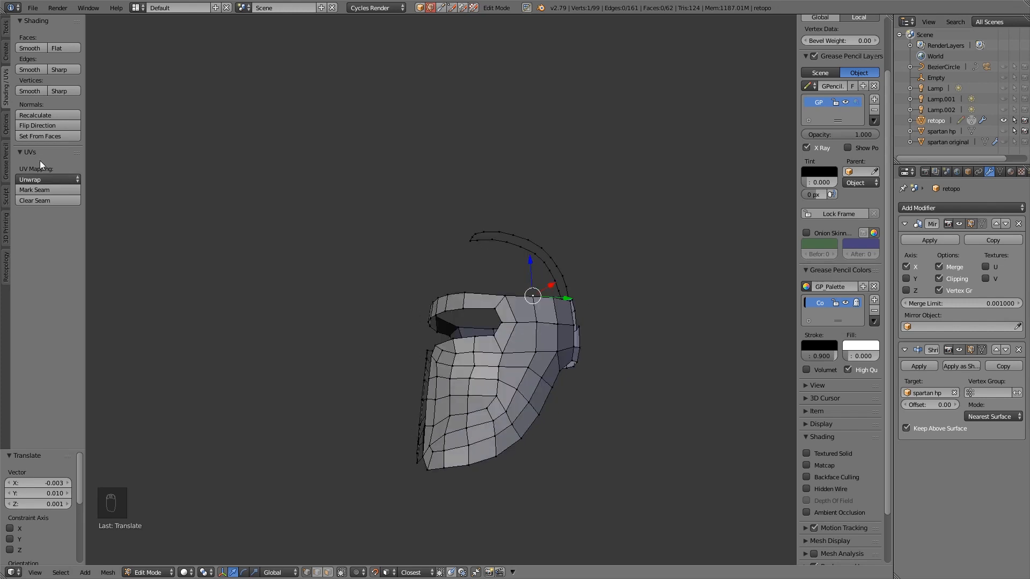
key(Tab)
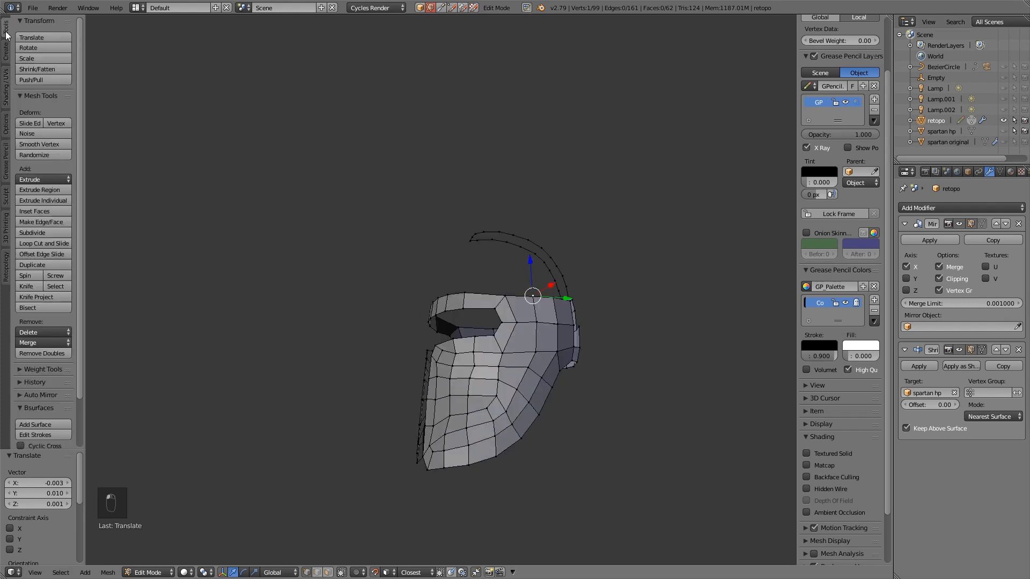
click(30, 177)
middle_drag(530, 371, 549, 383)
scroll(619, 366, down, 4)
key(Tab)
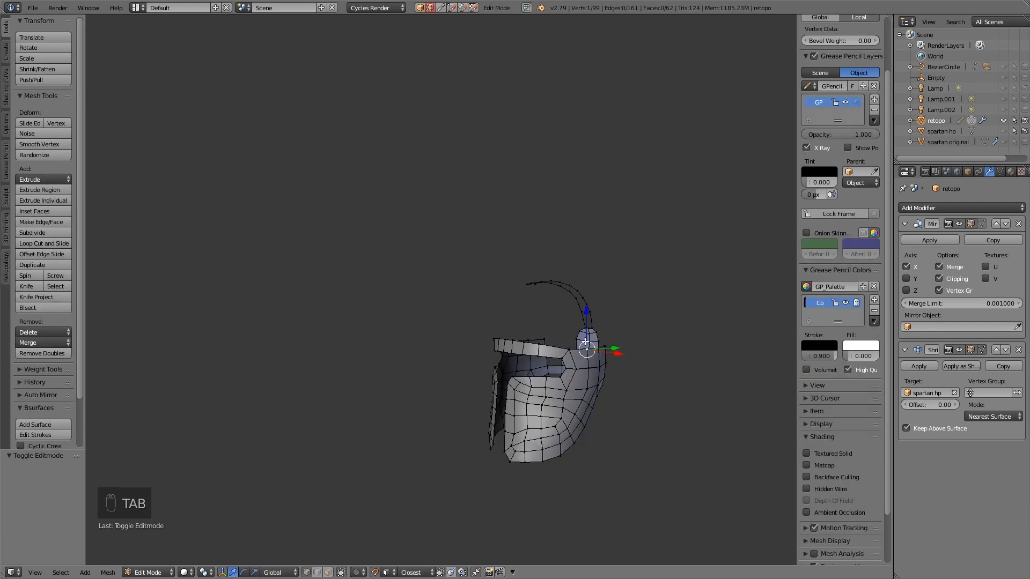
Step: In face select mode, delete the overly wide face on the helmet's side behind the eye opening
scroll(610, 400, up, 6)
middle_drag(606, 400, 558, 381)
key(g)
right_click(532, 328)
key(ctrl+Tab)
click(558, 387)
right_click(541, 346)
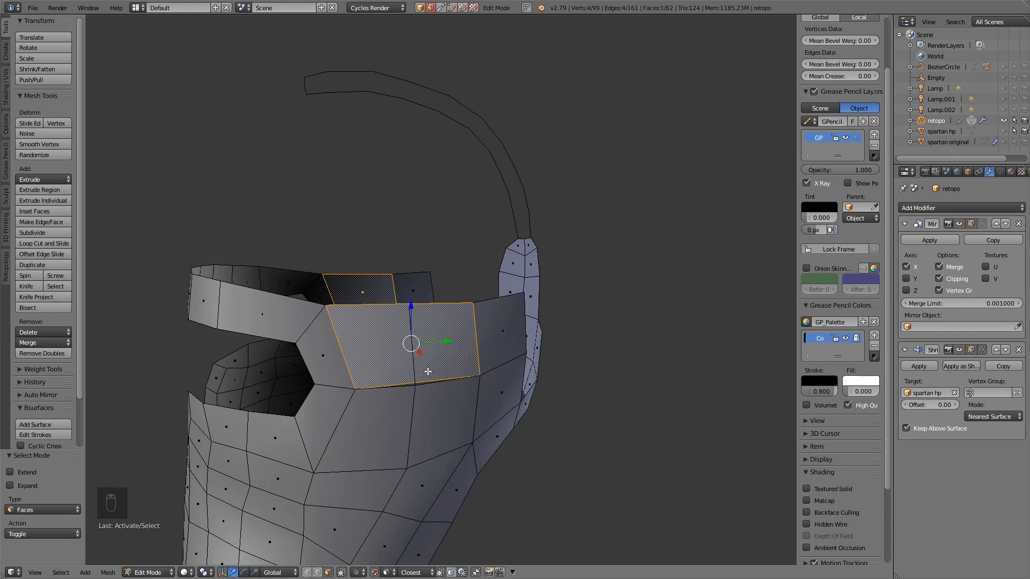
key(Delete)
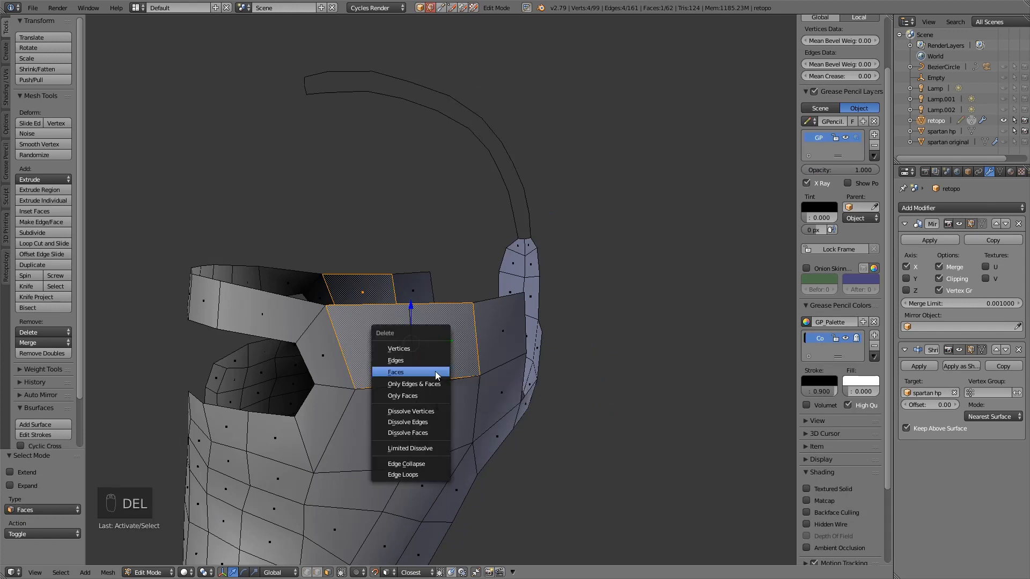
click(437, 370)
Step: In edge select mode, fill the gap beside the loose vertical edge with two new faces
middle_drag(447, 376, 453, 386)
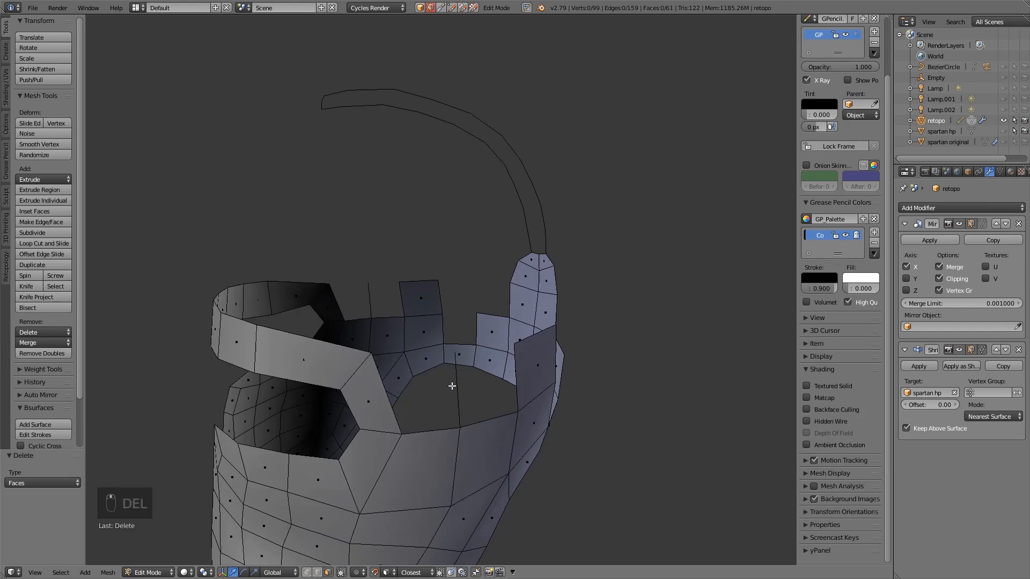
key(ctrl+Tab)
click(421, 378)
click(450, 387)
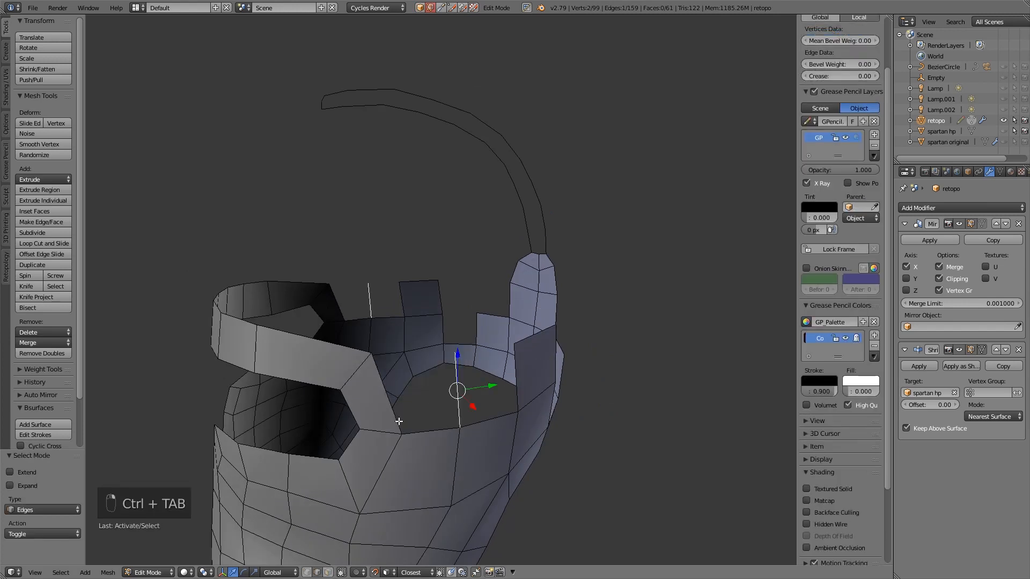
key(f)
key(f)
scroll(479, 389, down, 6)
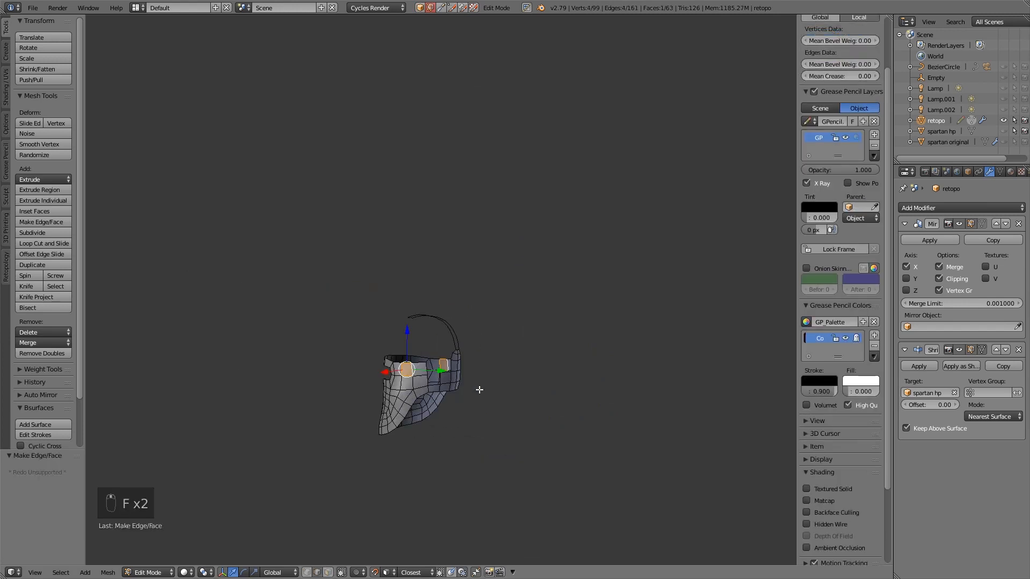
scroll(479, 389, up, 6)
Step: Show the spartan hp sculpt again, extrude new geometry beside the crest's base chain and fill a face
click(1003, 131)
middle_drag(509, 277, 378, 281)
key(ctrl+Tab)
click(327, 335)
right_click(346, 346)
key(e)
click(343, 301)
key(f)
Step: Add further vertices along the crest's base on the helmet surface and fill a face between them
right_click(321, 283)
scroll(321, 284, up, 3)
right_click(296, 349)
ctrl+click(277, 248)
right_click(323, 284)
ctrl+click(312, 233)
shift+right_click(271, 245)
key(f)
Step: Extend the outer side of the crest strip with a run of extruded points along the helmet surface
scroll(324, 297, down, 5)
right_click(376, 351)
shift+right_click(391, 344)
ctrl+click(372, 324)
ctrl+click(364, 305)
ctrl+click(356, 290)
ctrl+click(425, 310)
ctrl+click(437, 312)
Step: Fill the strip along the crest's base with a continuous row of faces
scroll(372, 300, up, 3)
key(ctrl+Tab)
click(373, 312)
right_click(372, 299)
key(f)
key(f)
key(f)
key(f)
key(f)
key(f)
key(f)
key(f)
key(f)
key(f)
key(f)
key(f)
key(f)
key(f)
key(f)
Step: Select the surplus cross edges of the strip along the crest's base and dissolve them
alt+right_click(378, 278)
alt+shift+right_click(352, 234)
middle_drag(351, 236, 365, 247)
key(Delete)
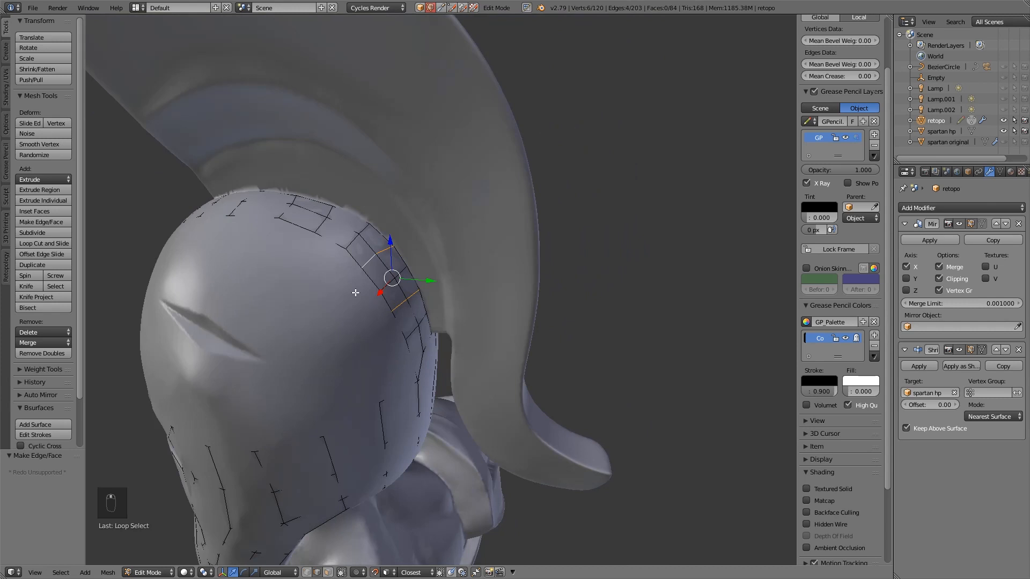
middle_drag(355, 292, 343, 277)
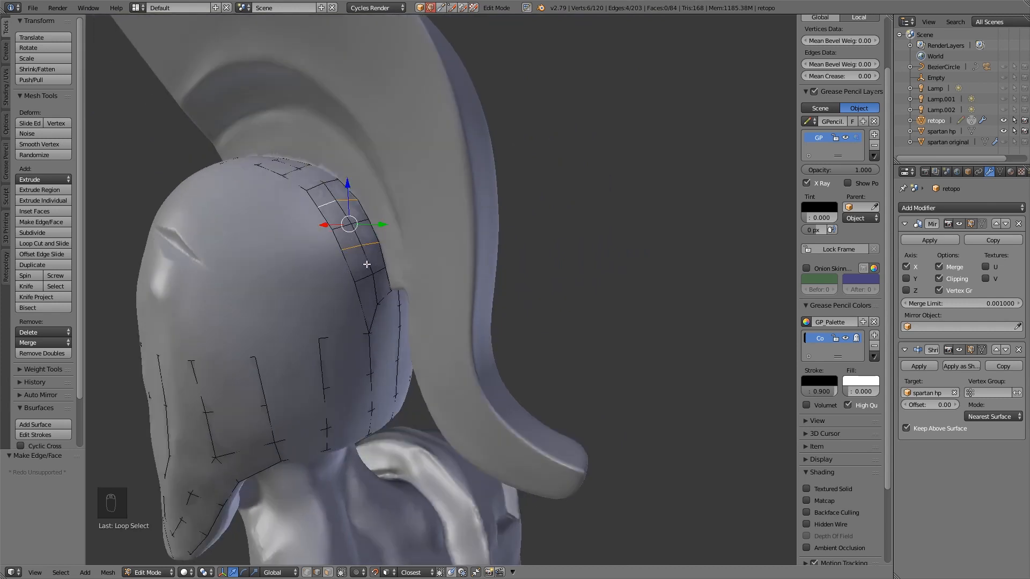
key(Delete)
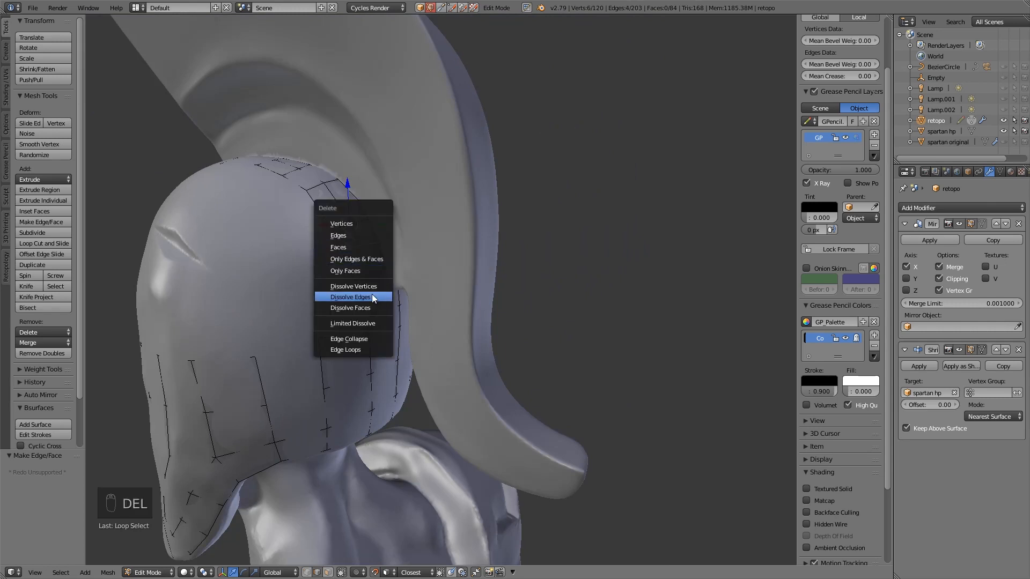
click(374, 296)
Step: Move the crest strip's remaining cross edges along the helmet surface to even out their spacing
middle_drag(373, 248, 366, 250)
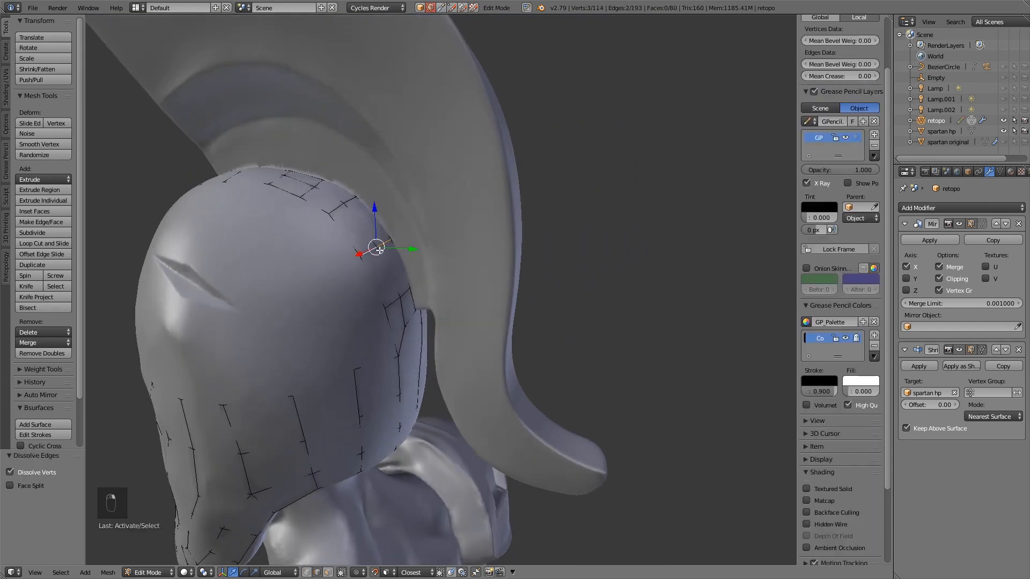
key(g)
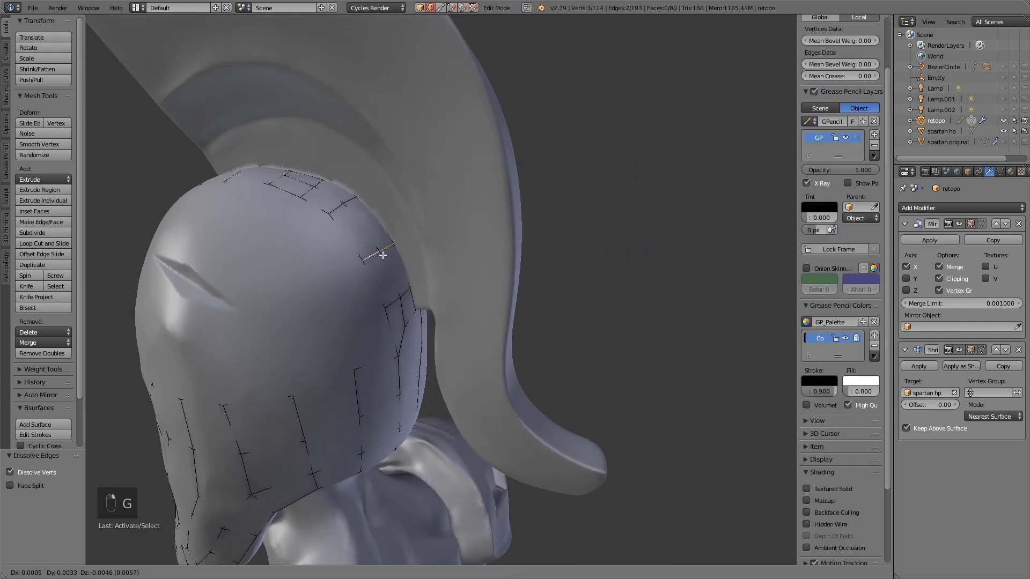
click(387, 263)
shift+right_click(340, 207)
key(g)
middle_drag(348, 228, 324, 268)
key(g)
key(g)
Step: Extrude one vertex near the crest strip's lower end and fill the adjoining face
key(ctrl+Tab)
click(368, 278)
right_click(352, 285)
right_click(444, 282)
key(e)
click(417, 286)
key(ctrl+Tab)
key(f)
Step: Adjust individual vertices around the crest strip's lower end to even out the new faces
right_click(485, 284)
key(g)
click(487, 284)
key(ctrl+Tab)
right_click(359, 279)
key(g)
click(359, 278)
scroll(402, 311, down, 3)
key(g)
right_click(349, 268)
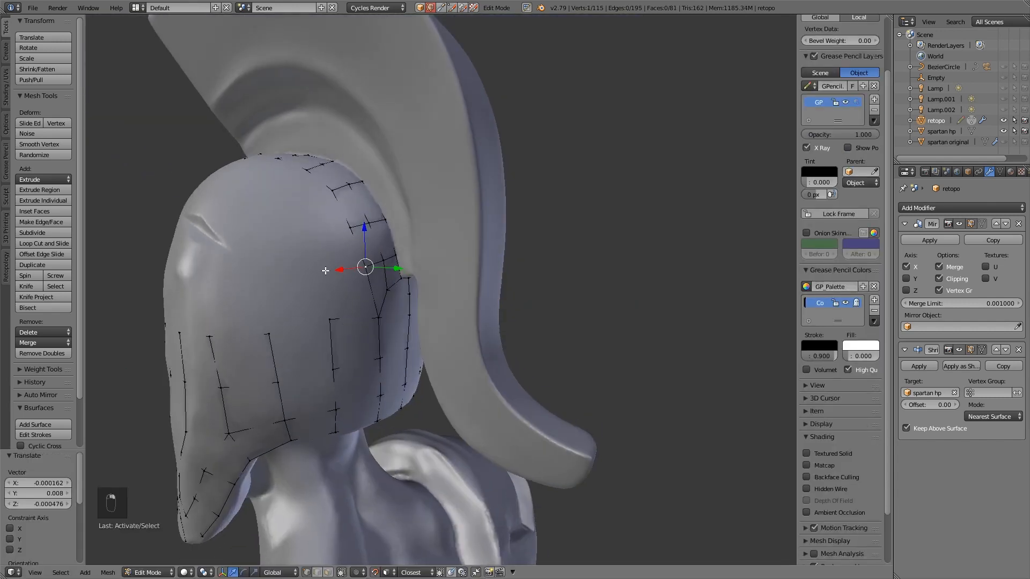
Step: Extrude an edge beside the crest strip's lower end twice around the helmet's side and adjust the outer edge's position
key(ctrl+Tab)
click(323, 278)
right_click(356, 251)
ctrl+click(301, 279)
ctrl+click(252, 279)
middle_drag(252, 279, 402, 277)
drag(504, 286, 466, 282)
middle_drag(568, 280, 429, 300)
Step: Extrude the next edge of the crest strip across the helmet's side as a second row and reposition its end edge
right_click(355, 231)
ctrl+click(317, 253)
middle_drag(269, 276, 386, 273)
ctrl+click(279, 273)
ctrl+click(462, 270)
drag(501, 276, 470, 272)
drag(501, 274, 542, 274)
middle_drag(542, 275, 423, 281)
Step: Fill faces between the new side rows and the surrounding mesh, and hide the spartan hp sculpt
right_click(394, 267)
key(f)
key(f)
right_click(337, 288)
key(f)
key(f)
click(1004, 131)
Step: Undo the last fills and refill the side gap from a newly chosen starting edge
key(ctrl+z)
key(ctrl+z)
key(ctrl+z)
shift+right_click(433, 261)
key(f)
key(f)
middle_drag(509, 325, 321, 344)
Step: Fill successive faces across the open gap between the side mesh and the crest strip
key(f)
key(f)
key(f)
key(f)
key(f)
key(f)
key(f)
key(f)
key(f)
key(f)
key(f)
key(f)
key(f)
key(f)
Step: Fill the next rows of faces on the helmet's upper side, starting from two other border spots
right_click(311, 384)
key(f)
key(f)
right_click(359, 311)
key(f)
key(f)
key(f)
key(f)
key(f)
key(f)
key(f)
Step: Continue filling faces over the helmet's crown to narrow the remaining opening
middle_drag(331, 303, 466, 410)
key(f)
key(f)
key(f)
key(f)
key(f)
key(f)
key(f)
Step: Try a loop cut and further face fills around the crown opening, and undo them
key(ctrl+r)
click(380, 430)
right_click(370, 387)
shift+right_click(337, 348)
key(f)
key(f)
middle_drag(413, 391, 361, 358)
key(ctrl+z)
key(ctrl+z)
key(ctrl+z)
key(ctrl+z)
Step: Fill the face at the crown opening's corner and delete the unsuitable face on its opposite border
key(f)
key(ctrl+Tab)
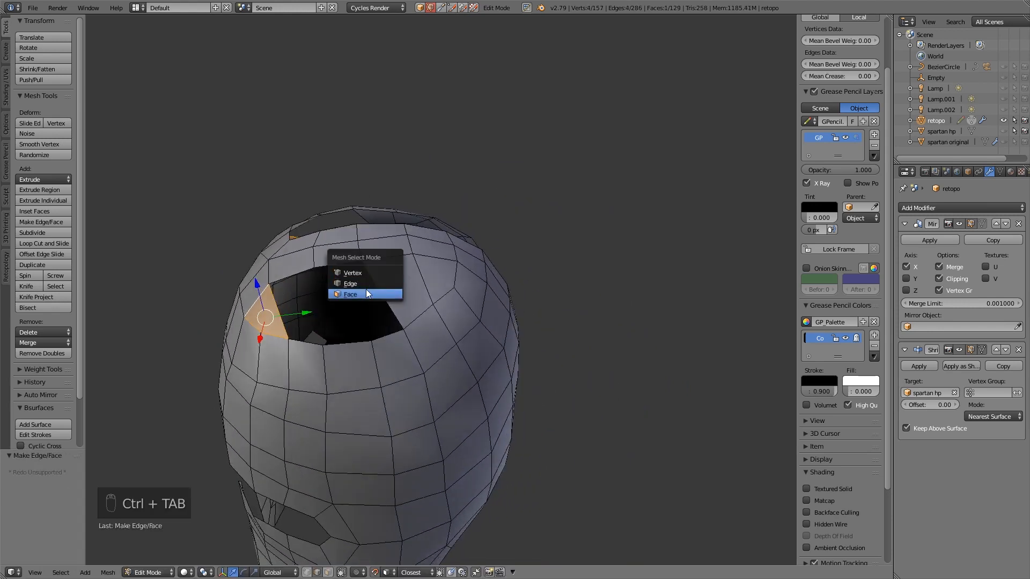
click(368, 294)
right_click(402, 287)
key(Delete)
click(375, 237)
Step: Insert a loop cut next to the crown opening and fill the remaining faces to close it
key(ctrl+r)
key(f)
key(f)
key(f)
key(f)
middle_drag(395, 263, 353, 342)
scroll(353, 341, down, 4)
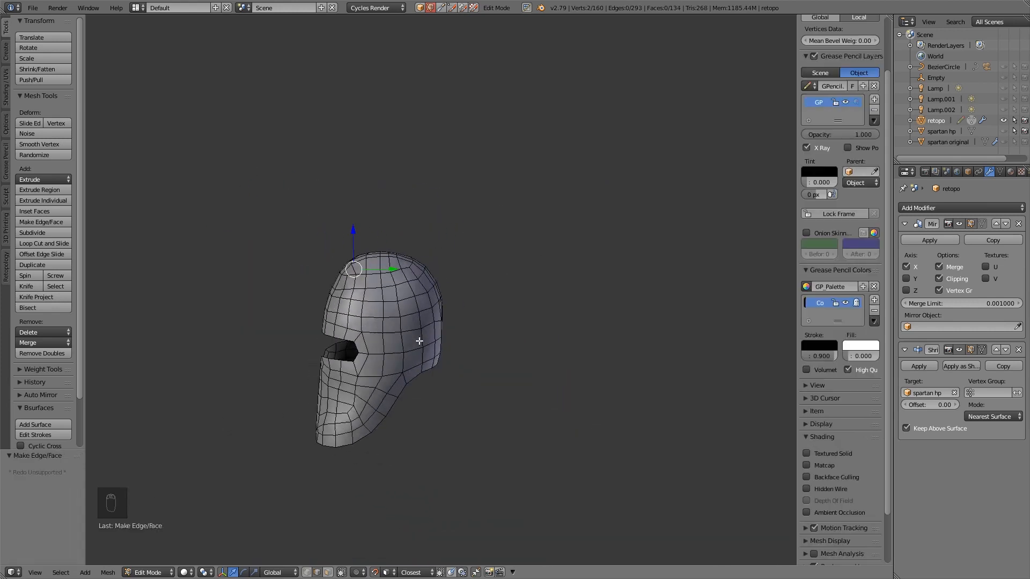
Step: Fill a triangular face on the helmet's forehead and move it slightly along the surface with the sculpt shown
scroll(404, 373, up, 2)
mouse_move(404, 372)
middle_down()
mouse_move(424, 370)
mouse_move(399, 370)
middle_up()
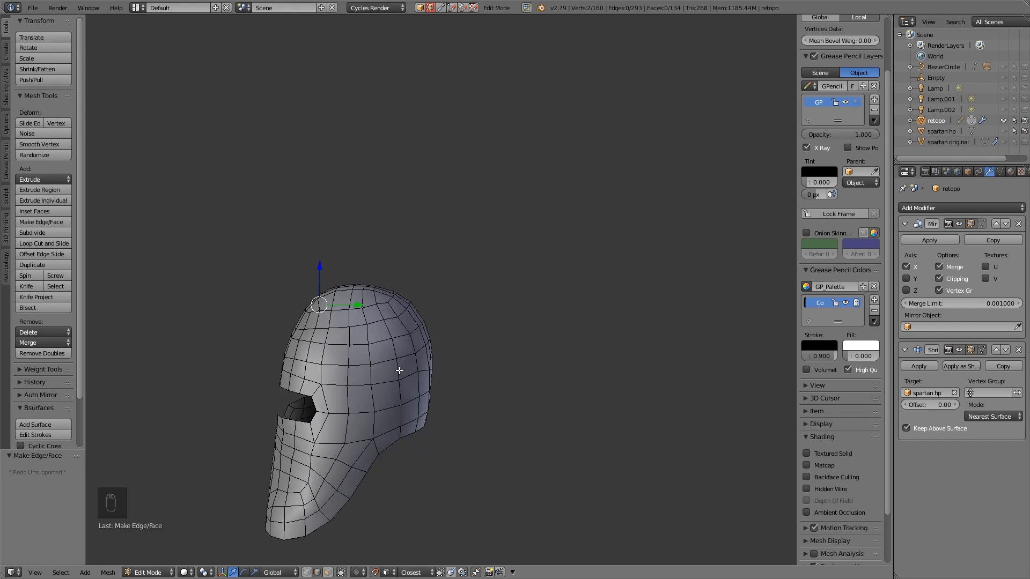
middle_drag(460, 350, 318, 326)
alt+right_click(317, 326)
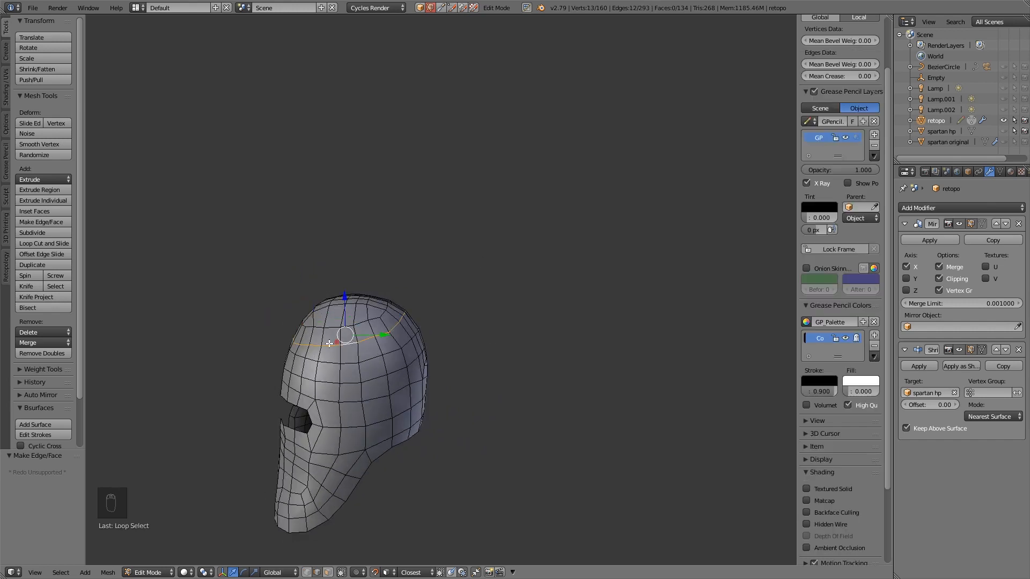
middle_drag(325, 403, 614, 177)
scroll(614, 176, up, 3)
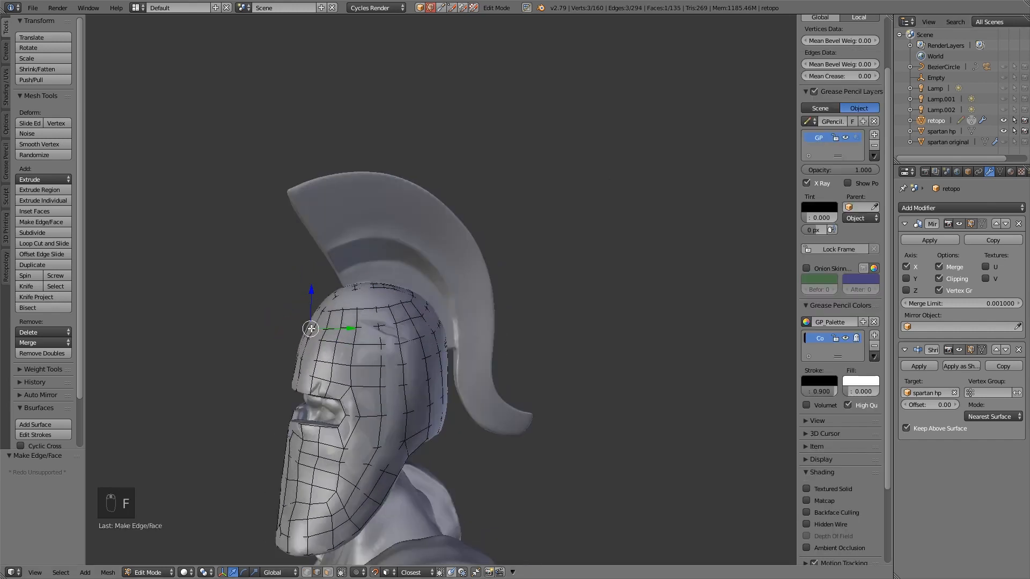
key(g)
click(315, 323)
Step: Switch to vertex selection and move individual vertices on the forehead and crown to even out the mesh
key(ctrl+Tab)
middle_drag(315, 324, 505, 377)
click(539, 346)
right_click(463, 342)
key(g)
click(461, 335)
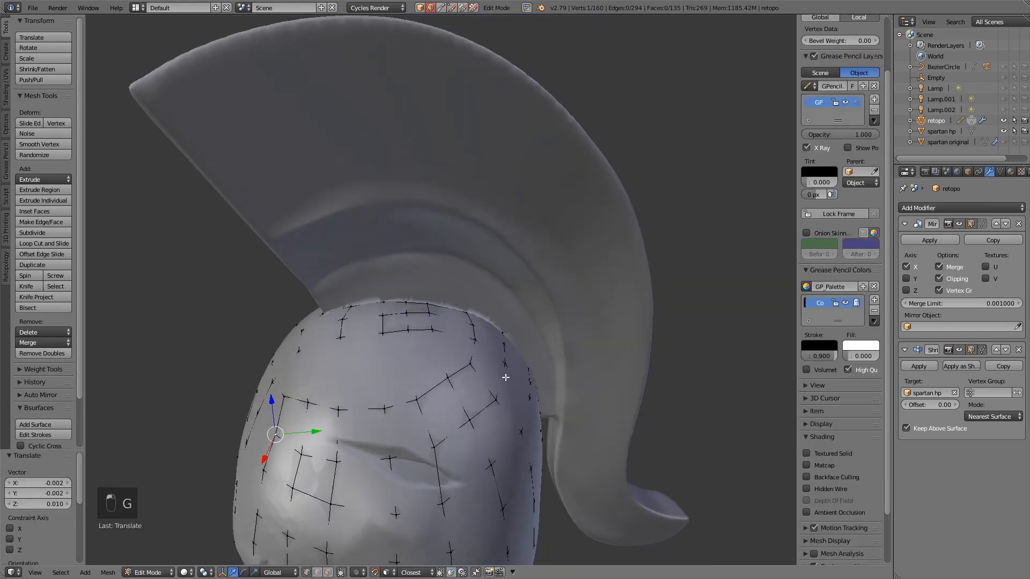
right_click(341, 338)
key(g)
middle_drag(343, 339, 458, 364)
Step: Select the mesh's border edges along the crest's base and extrude them in place
alt+right_click(291, 359)
shift+right_click(412, 304)
key(e)
right_click(450, 268)
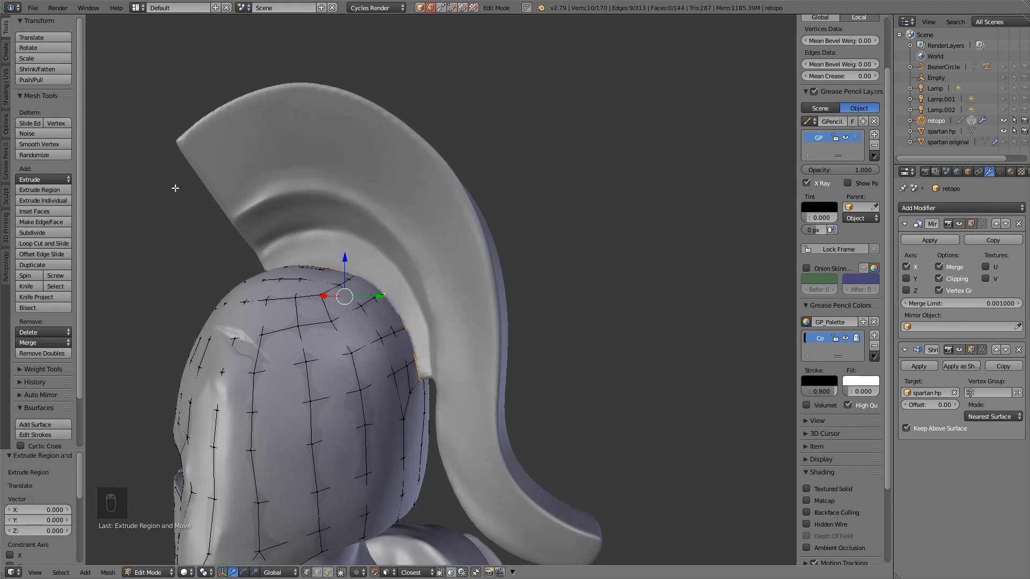
Step: Draw grease pencil cross strokes over the front part of the crest's recessed band
click(7, 162)
click(34, 49)
middle_drag(348, 190, 393, 238)
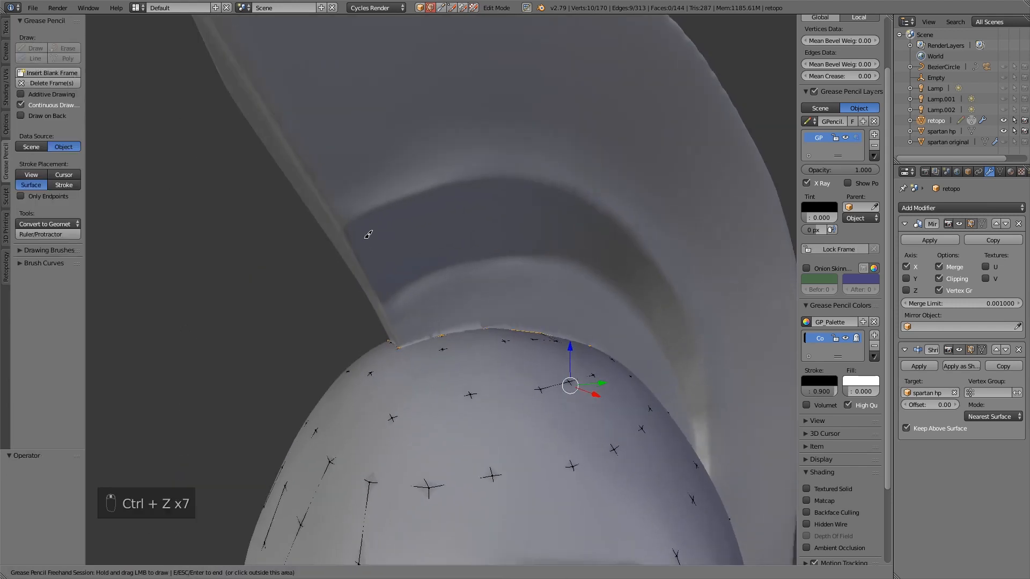
drag(346, 228, 362, 250)
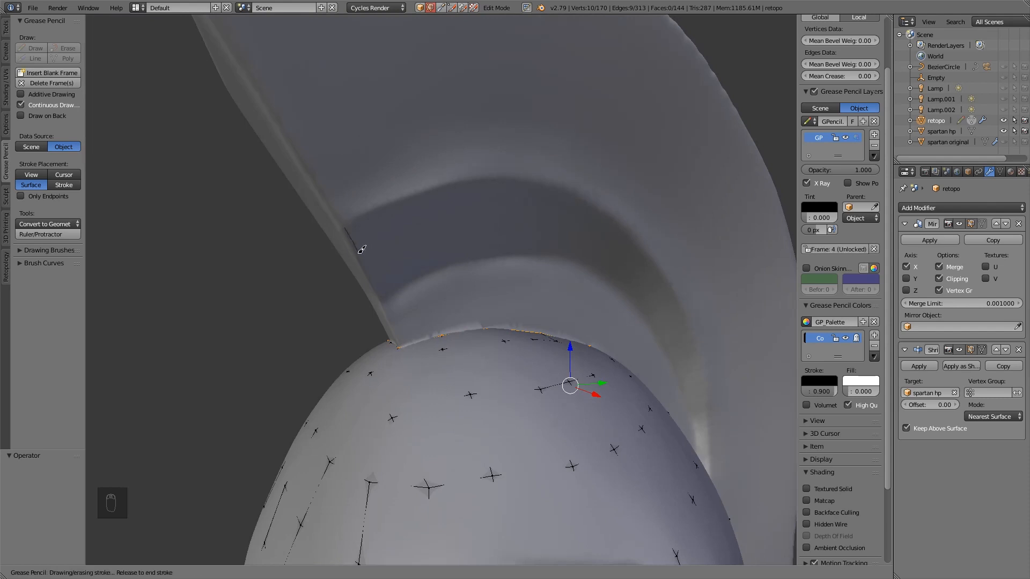
drag(383, 294, 384, 295)
middle_drag(384, 295, 368, 312)
drag(358, 294, 361, 296)
drag(383, 350, 389, 358)
middle_drag(388, 358, 358, 351)
drag(349, 230, 363, 291)
middle_drag(367, 296, 338, 295)
drag(374, 237, 380, 287)
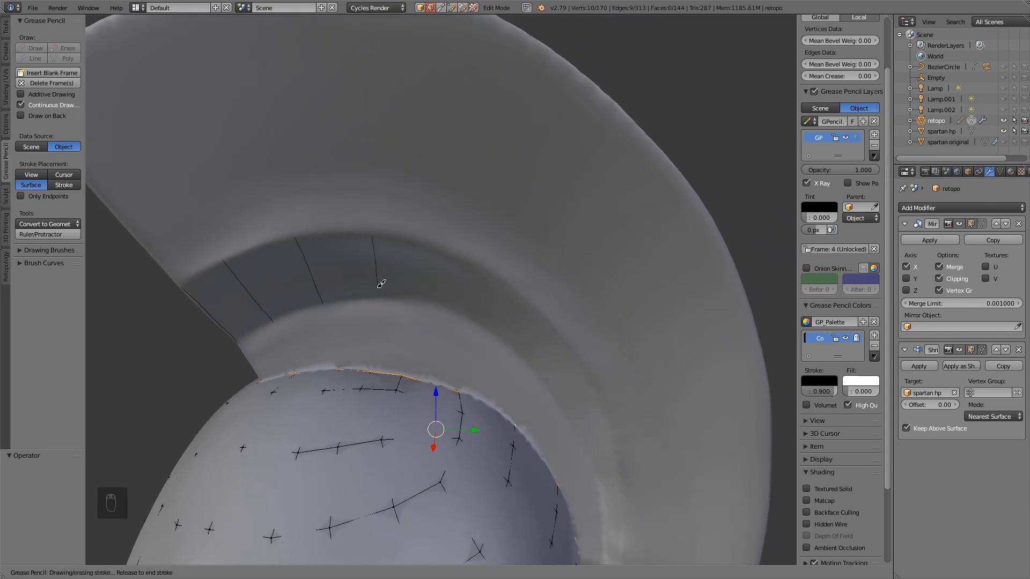
Step: Continue the grease pencil cross strokes along the recessed band down to its rear lower end
drag(437, 256, 419, 298)
middle_drag(418, 298, 408, 279)
drag(458, 287, 490, 247)
middle_drag(489, 247, 475, 228)
drag(487, 295, 515, 274)
middle_drag(517, 285, 512, 255)
drag(528, 336, 548, 328)
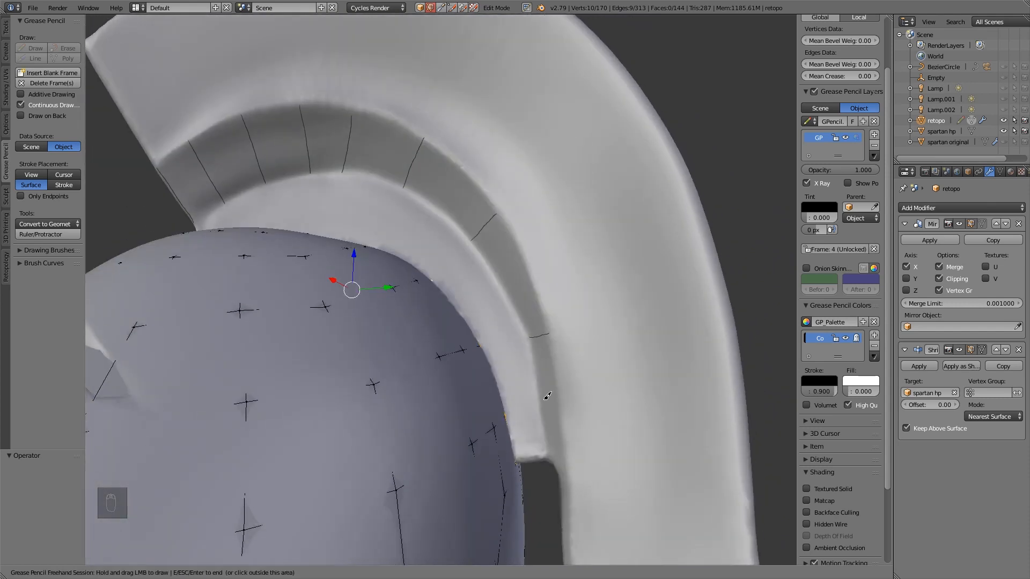
drag(542, 399, 561, 393)
middle_drag(562, 393, 577, 358)
drag(635, 331, 654, 329)
middle_drag(595, 296, 265, 377)
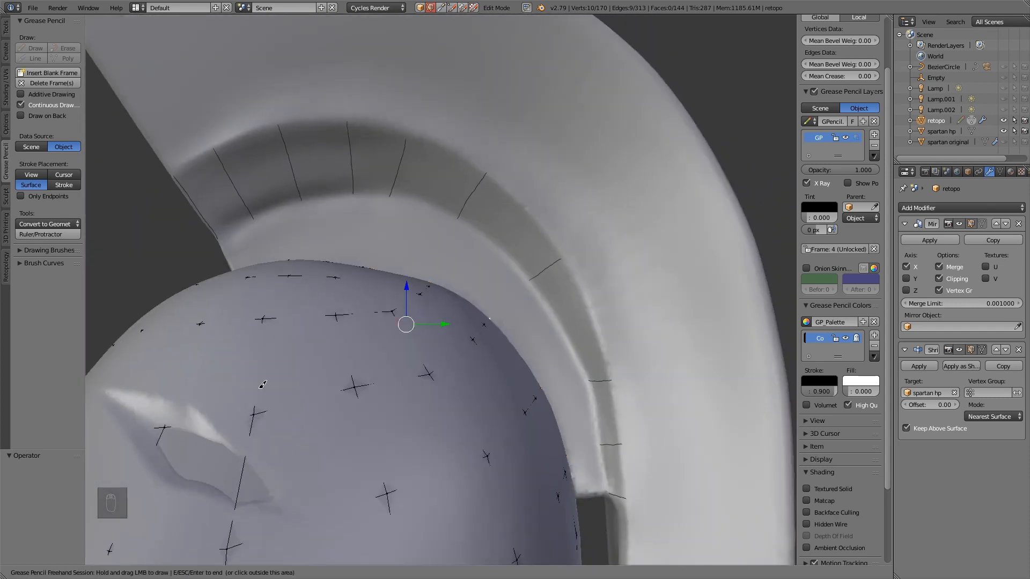
Step: Try generating a Bsurfaces surface from the strokes with the border edges selected, and undo it
key(Escape)
click(6, 27)
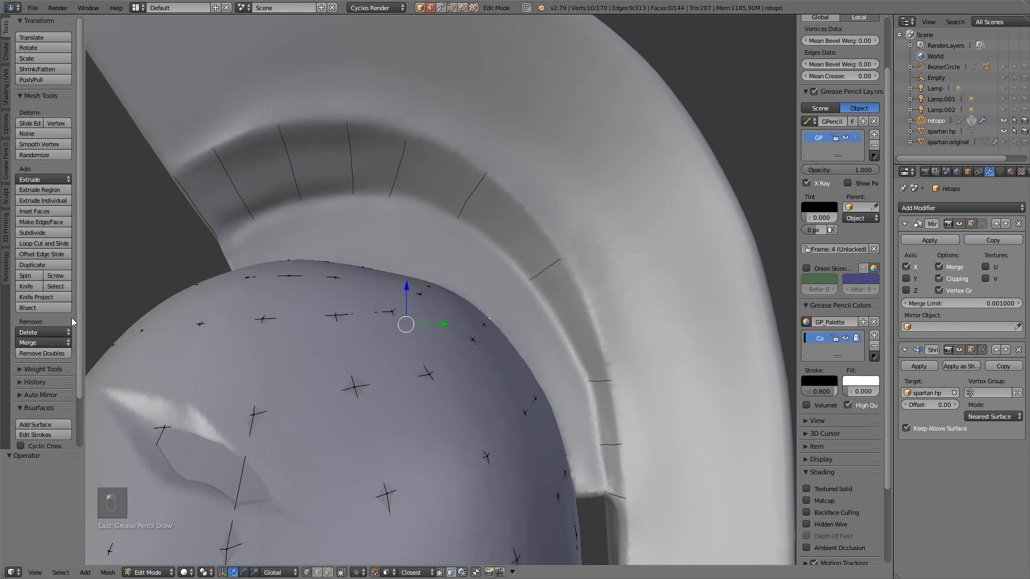
scroll(63, 370, down, 3)
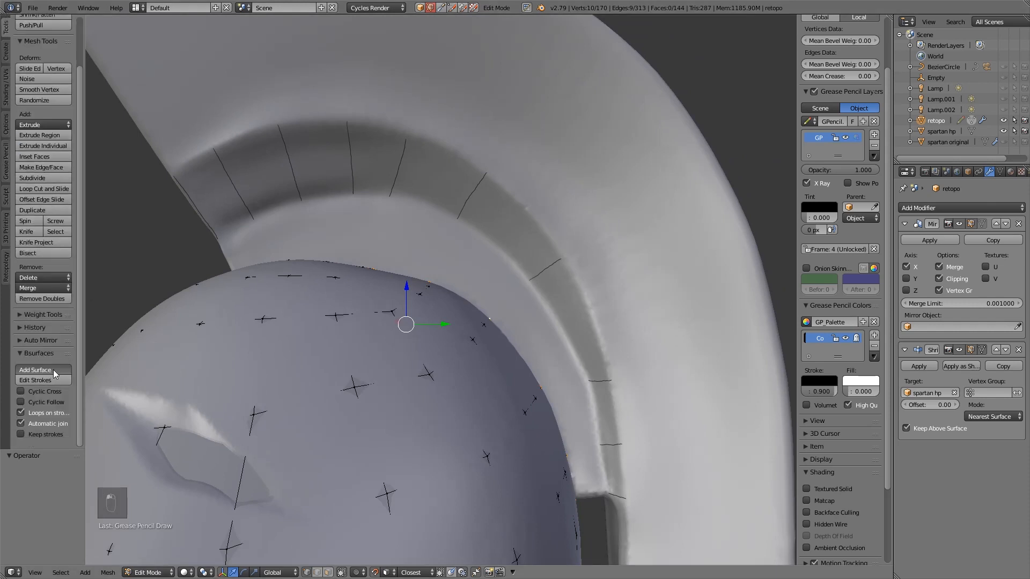
click(35, 370)
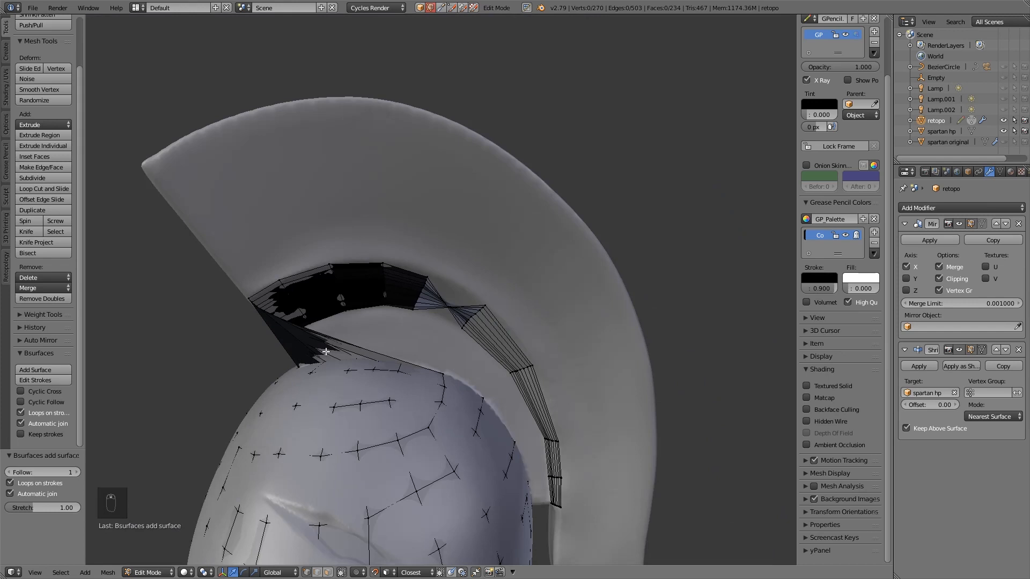
key(ctrl+z)
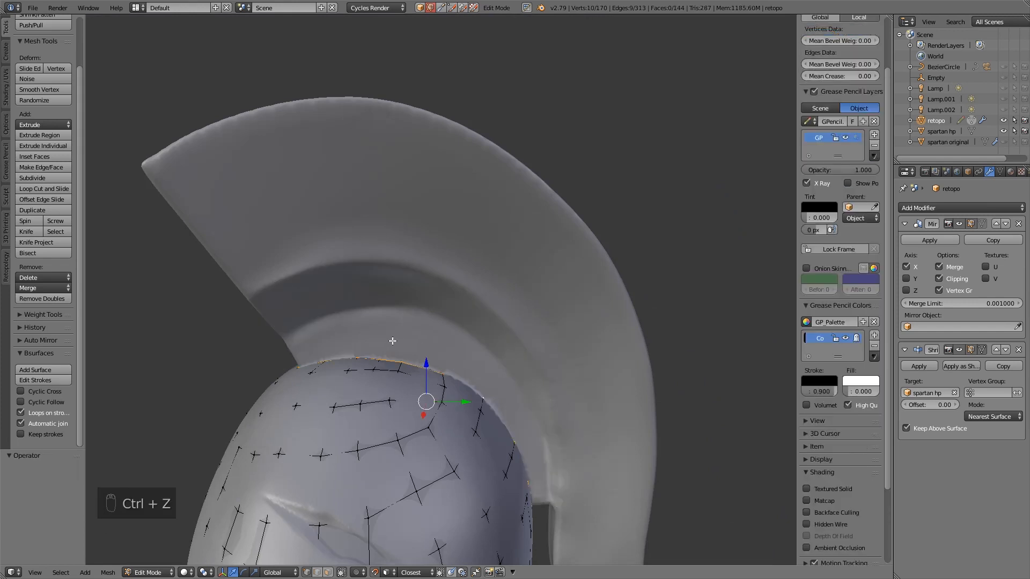
middle_drag(385, 346, 404, 338)
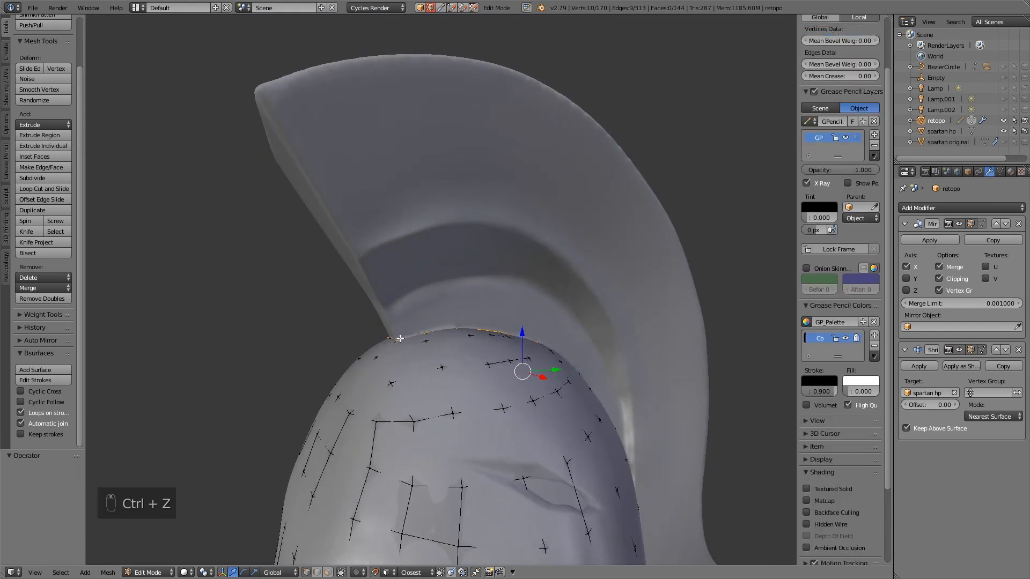
Step: Try drawing grease pencil cross strokes over the front part of the crest's recessed band, and undo them
key(a)
scroll(440, 370, up, 5)
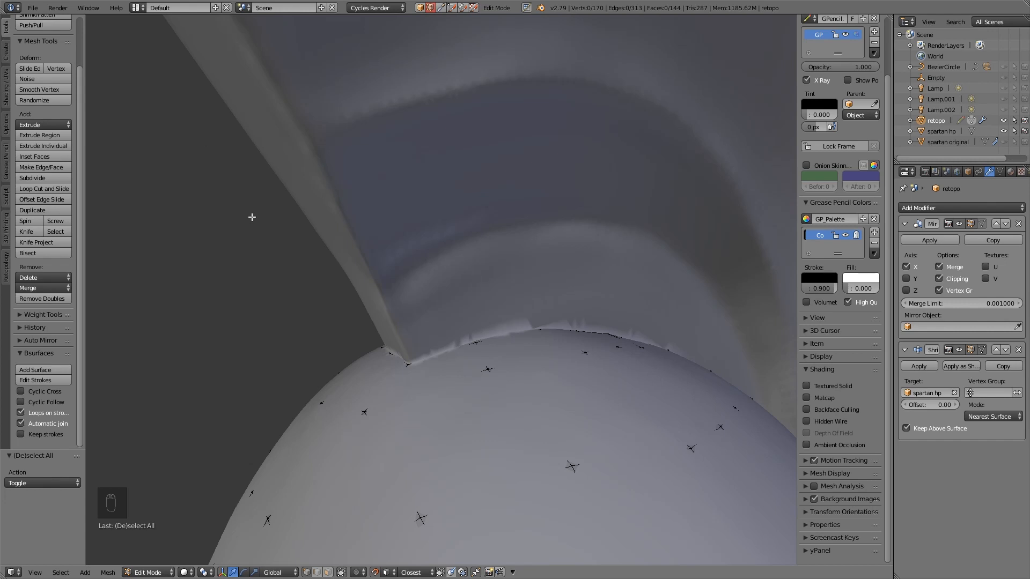
click(6, 161)
click(31, 47)
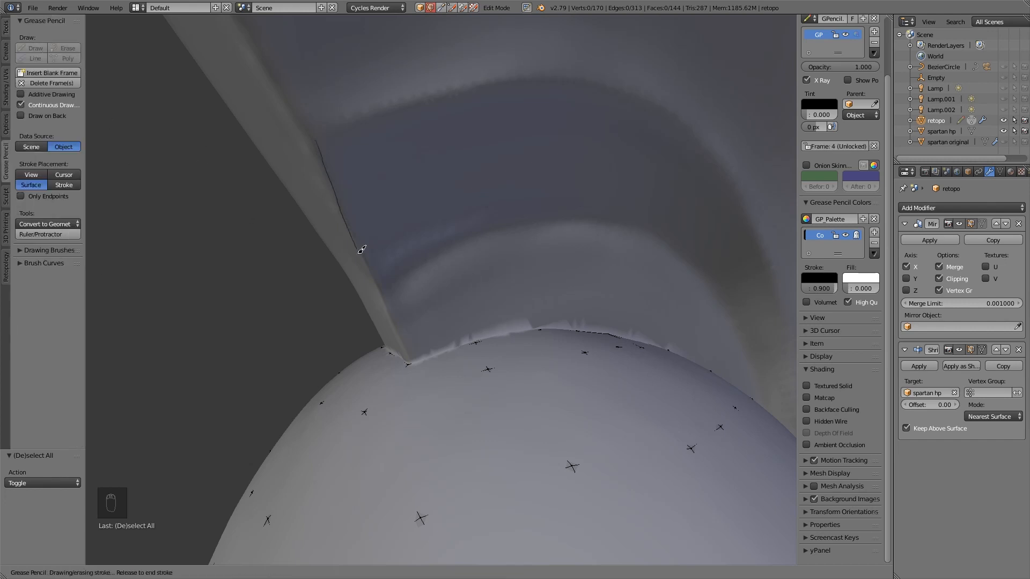
key(ctrl+z)
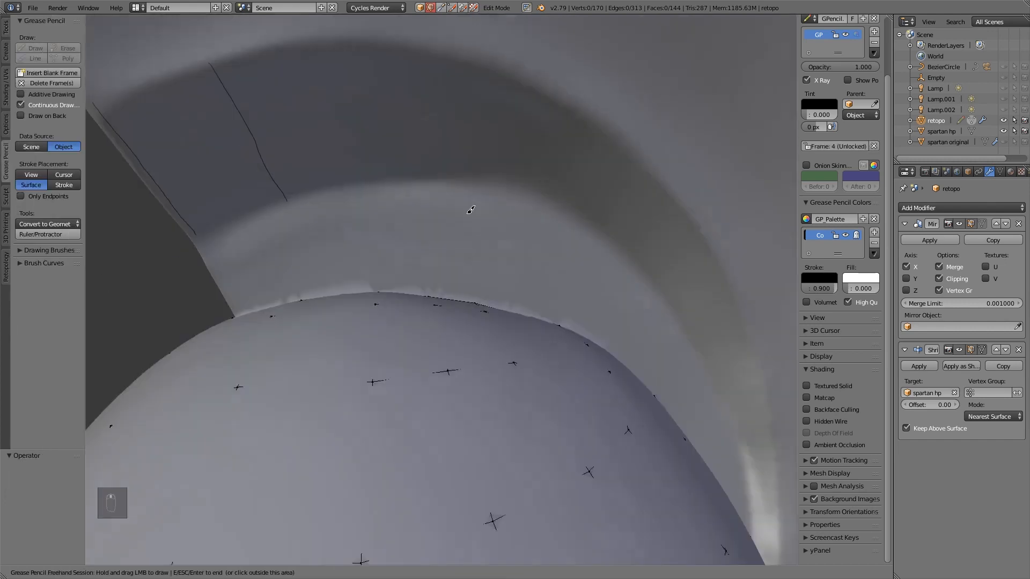
middle_drag(468, 213, 460, 252)
drag(378, 227, 382, 108)
drag(452, 239, 460, 153)
middle_drag(477, 241, 430, 213)
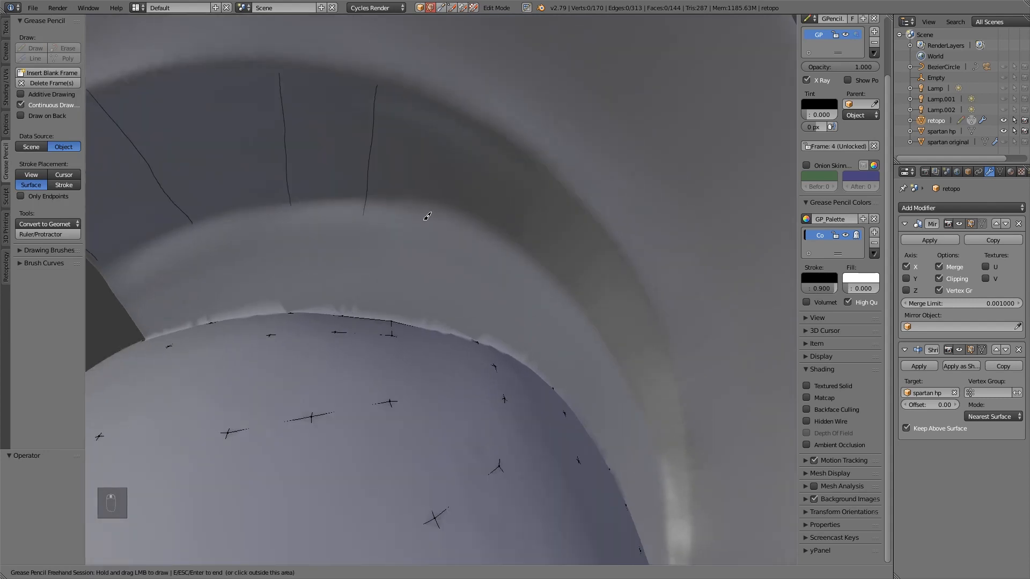
drag(427, 223, 467, 134)
middle_drag(445, 177, 496, 200)
key(ctrl+z)
key(ctrl+z)
key(ctrl+z)
key(ctrl+z)
key(ctrl+z)
key(ctrl+z)
key(ctrl+z)
Step: Draw more widely spaced grease pencil cross strokes along the recessed band from its front to its rear lower end
drag(239, 277, 167, 164)
drag(314, 238, 276, 106)
drag(409, 215, 407, 79)
drag(518, 210, 539, 91)
middle_drag(633, 161, 576, 167)
drag(517, 259, 562, 193)
middle_drag(613, 311, 503, 306)
drag(501, 309, 531, 304)
drag(512, 404, 533, 401)
mouse_move(536, 400)
middle_down()
mouse_move(526, 373)
mouse_move(516, 374)
middle_up()
drag(492, 377, 513, 380)
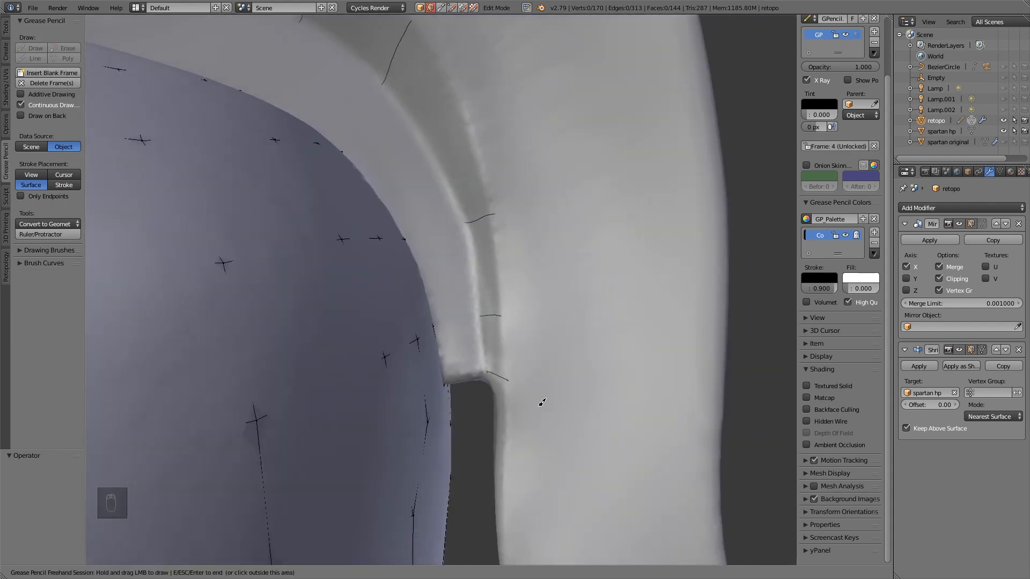
Step: End the drawing session and generate a Bsurfaces surface from the strokes with Cross set to 1
scroll(540, 402, down, 4)
middle_drag(540, 402, 252, 377)
key(Escape)
click(7, 34)
click(43, 369)
middle_drag(481, 412, 445, 410)
drag(43, 472, 80, 471)
key(Return)
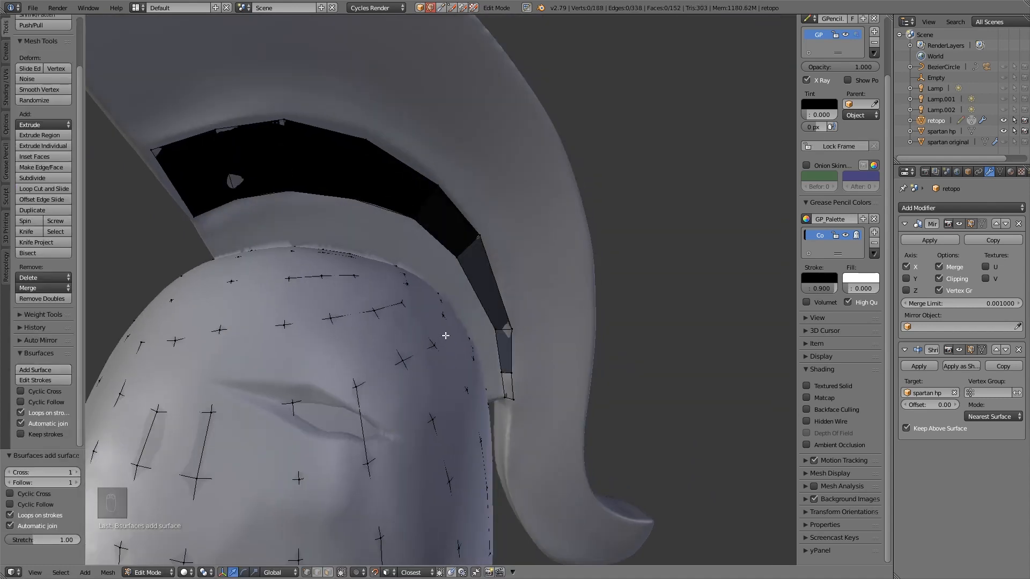
Step: Flip the normals of the newly generated strip of faces in the recessed band
key(a)
key(ctrl+n)
key(Tab)
key(Tab)
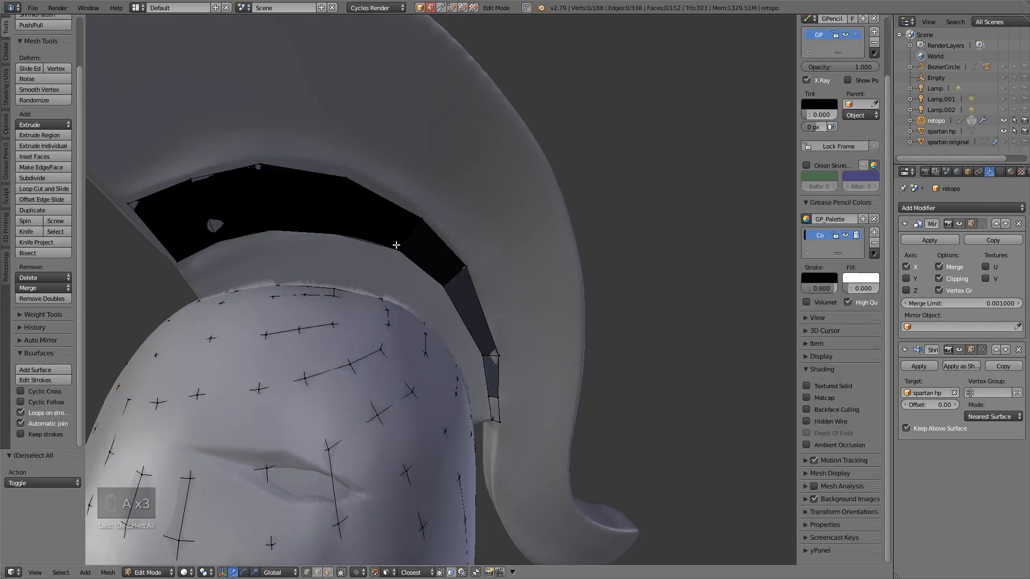
key(a)
key(ctrl+n)
click(9, 96)
click(38, 125)
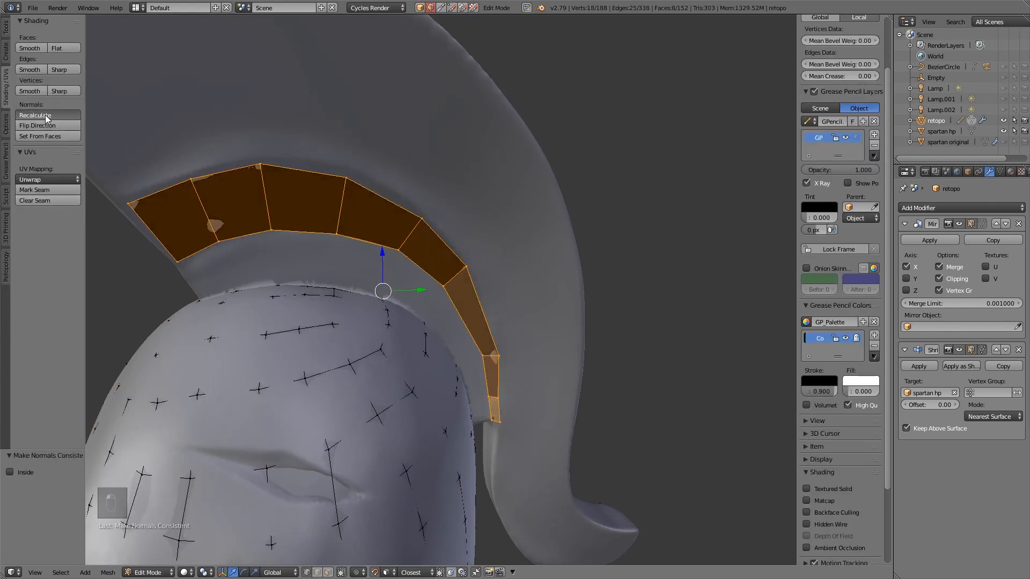
middle_drag(292, 232, 177, 236)
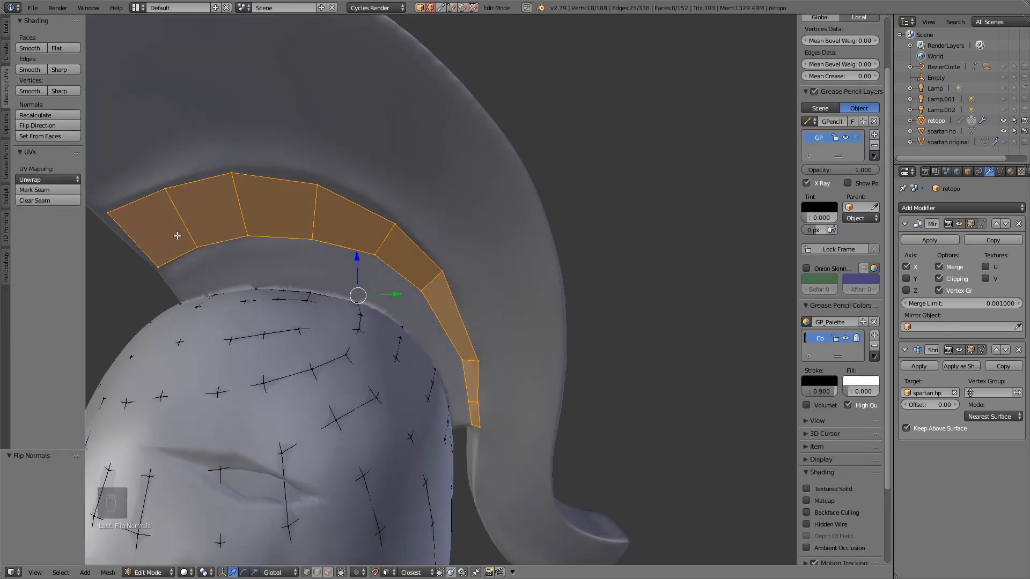
Step: Try bridging the strip's lower edge loop with the helmet's border edges at the crest base, and undo it
alt+right_click(396, 281)
alt+shift+right_click(388, 318)
middle_drag(423, 315, 419, 320)
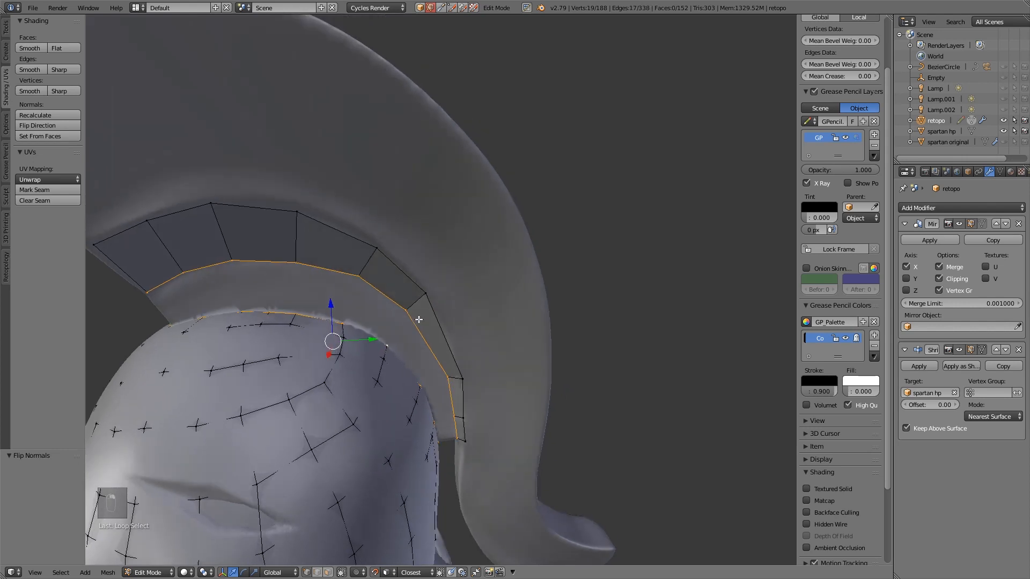
key(ctrl+e)
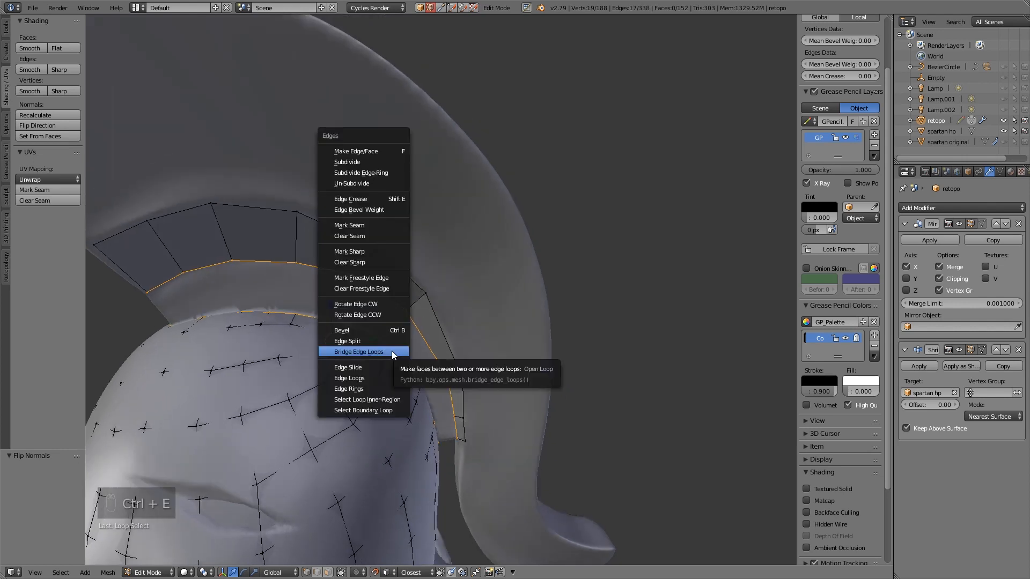
click(392, 351)
mouse_move(399, 347)
middle_down()
mouse_move(386, 334)
mouse_move(406, 342)
middle_up()
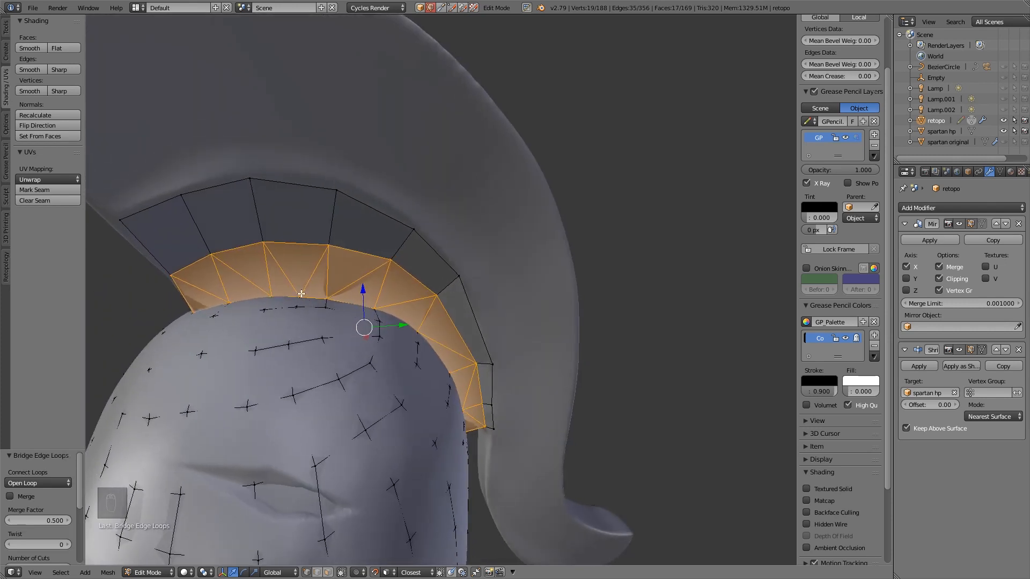
key(ctrl+z)
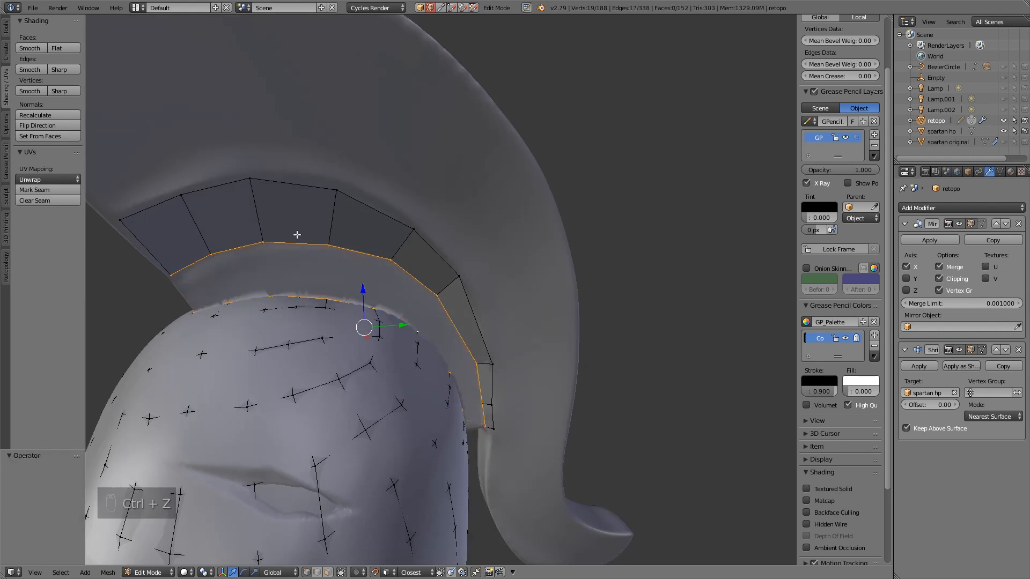
Step: Add one centred loop cut across the strip's face near the top of the arch
key(ctrl+r)
click(297, 235)
right_click(297, 234)
Step: Bridge the strip's lower edge loop with the helmet's border edges along the crest base
alt+right_click(310, 245)
alt+shift+right_click(323, 297)
key(ctrl+e)
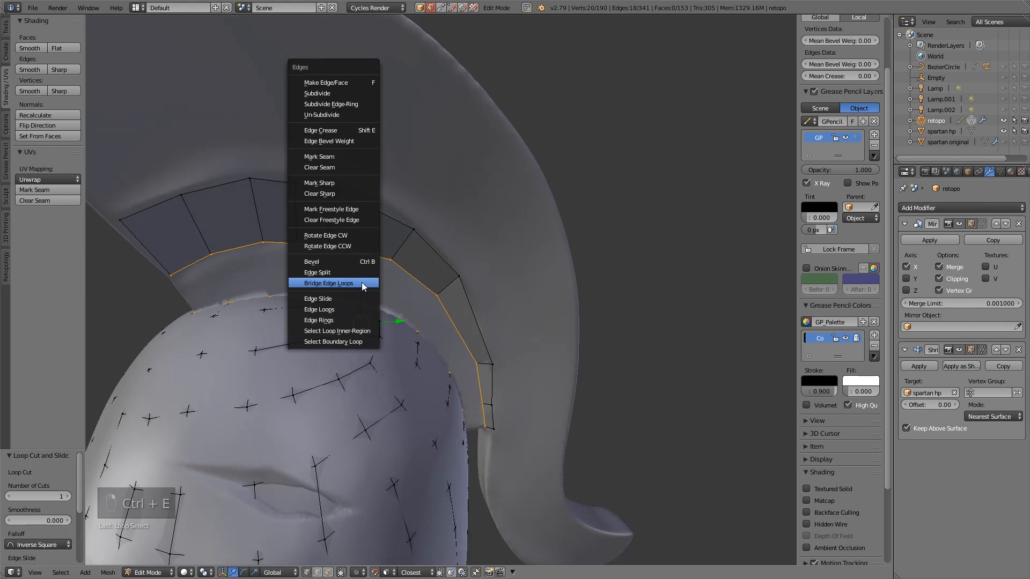
click(361, 282)
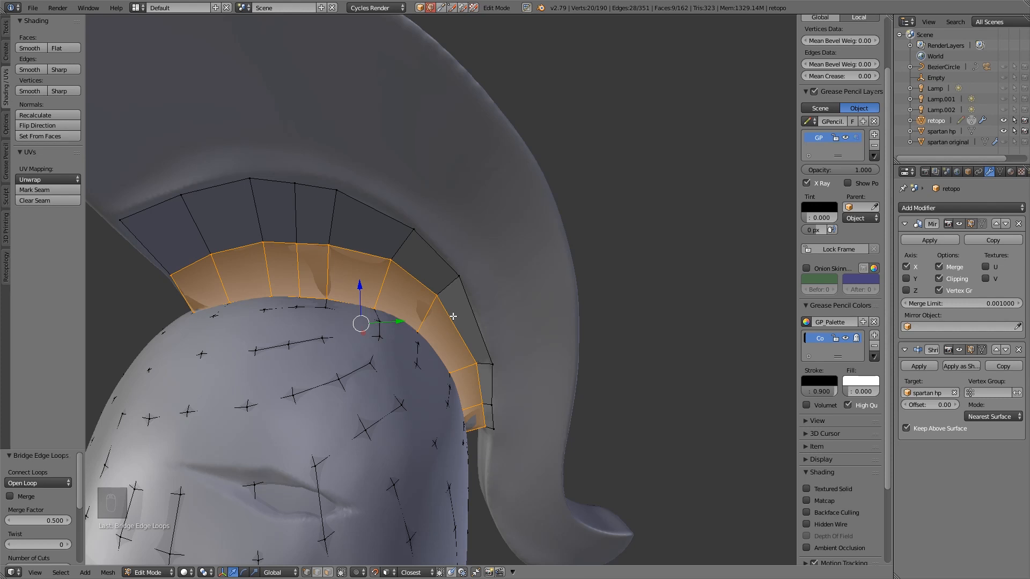
middle_drag(312, 325, 357, 323)
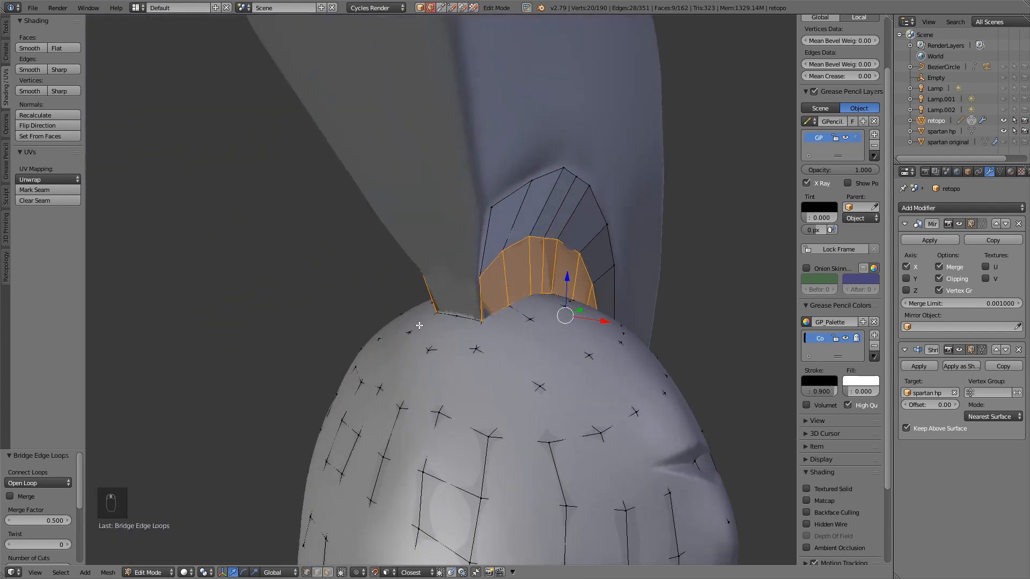
Step: Extrude the recessed band's front edge across the crest's front face and fill the gap below it with a face
right_click(507, 228)
key(e)
click(436, 260)
right_click(424, 270)
middle_drag(429, 263, 584, 250)
key(g)
key(g)
click(580, 252)
middle_drag(708, 241, 577, 226)
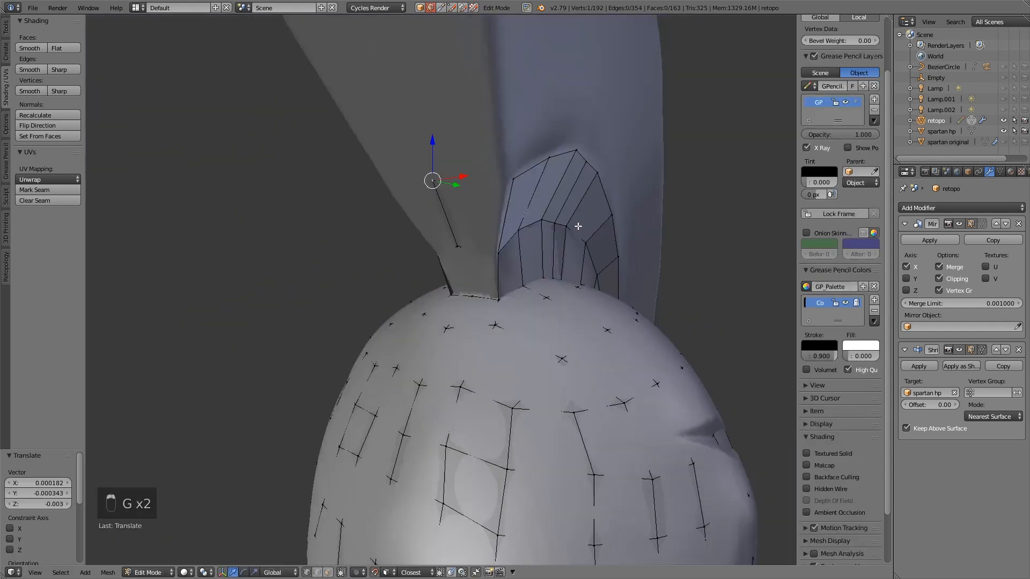
shift+right_click(454, 248)
key(ctrl+z)
key(f)
Step: Reposition the two end vertices of the recessed band at its rear lower end
middle_drag(433, 267, 402, 278)
scroll(402, 279, up, 6)
right_click(423, 209)
key(g)
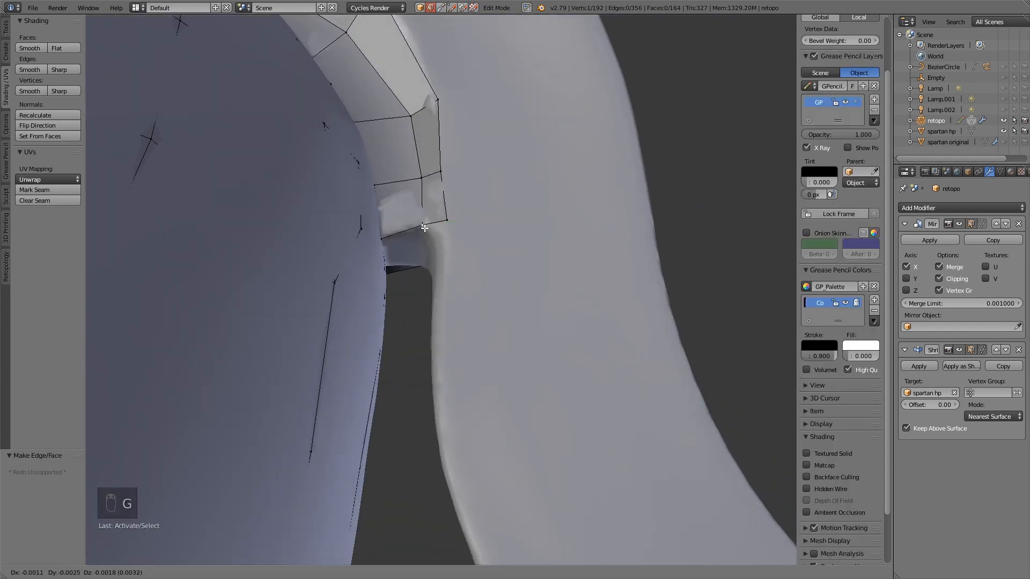
click(425, 228)
right_click(445, 221)
key(g)
click(444, 235)
middle_drag(444, 235, 462, 268)
Step: Extrude geometry from the helmet border across the crest's underside at the rear of its base
ctrl+right_click(384, 273)
key(ctrl+e)
click(407, 285)
right_click(354, 276)
key(e)
click(375, 271)
middle_drag(376, 270, 418, 306)
key(e)
click(450, 310)
Step: Fill the gap between the extruded underside geometry and the band's rear lower end with faces
alt+right_click(444, 275)
alt+right_click(443, 286)
key(ctrl+Tab)
key(ctrl+e)
click(368, 305)
key(ctrl+z)
shift+right_click(396, 276)
key(f)
shift+right_click(451, 284)
key(f)
Step: Switch back to vertex selection and reposition vertices at the band's rear end and along the bridged strip
scroll(451, 284, down, 3)
key(ctrl+Tab)
click(450, 274)
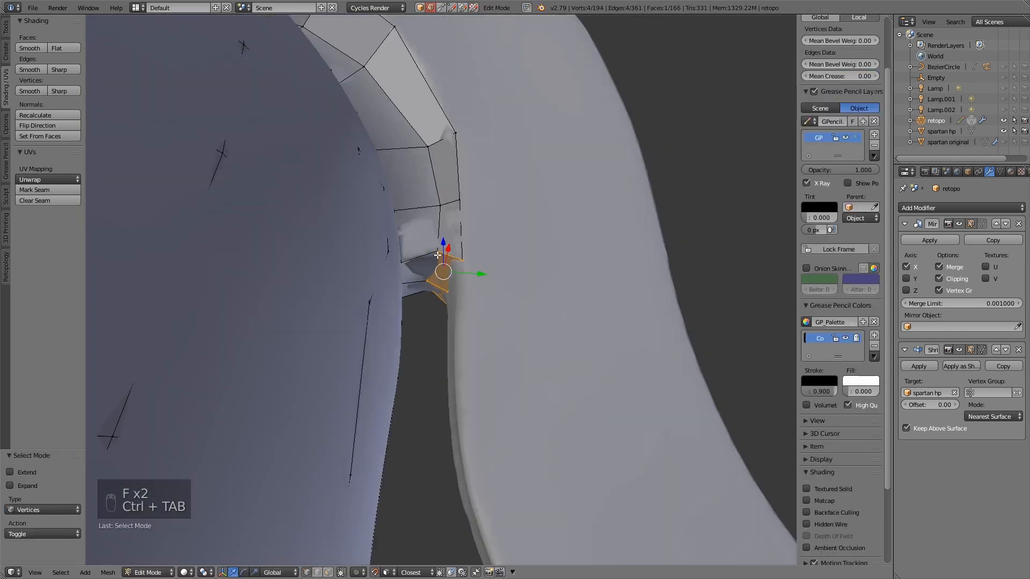
right_click(458, 259)
key(g)
click(460, 260)
key(g)
middle_drag(474, 311, 541, 338)
right_click(377, 232)
key(g)
click(391, 235)
right_click(372, 269)
key(g)
click(384, 269)
Step: Test-move two bottom vertices of the bridged strip to check whether they are joined to the helmet shell
right_click(364, 332)
scroll(375, 331, up, 8)
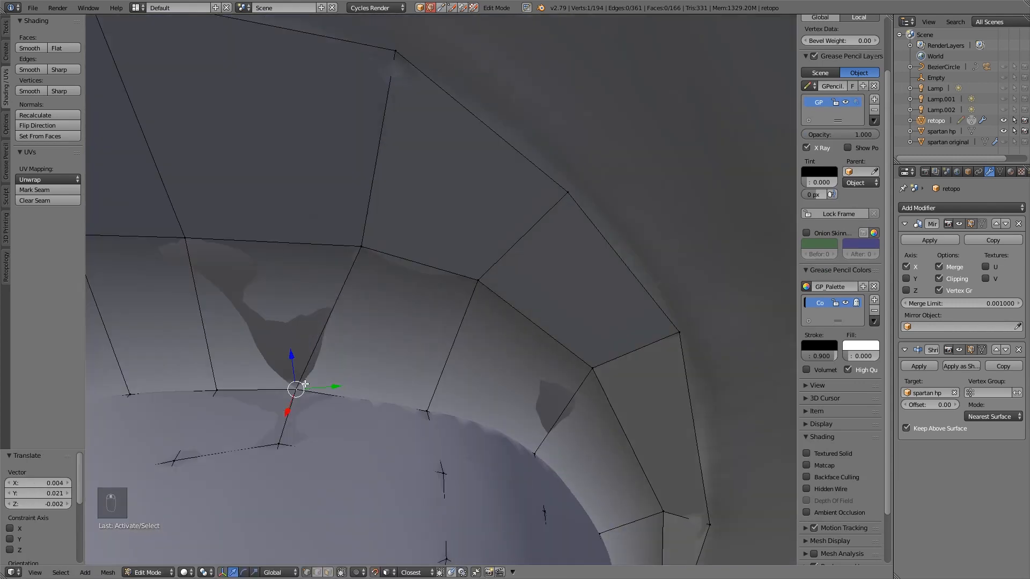
key(a)
key(a)
key(a)
key(a)
right_click(294, 377)
key(g)
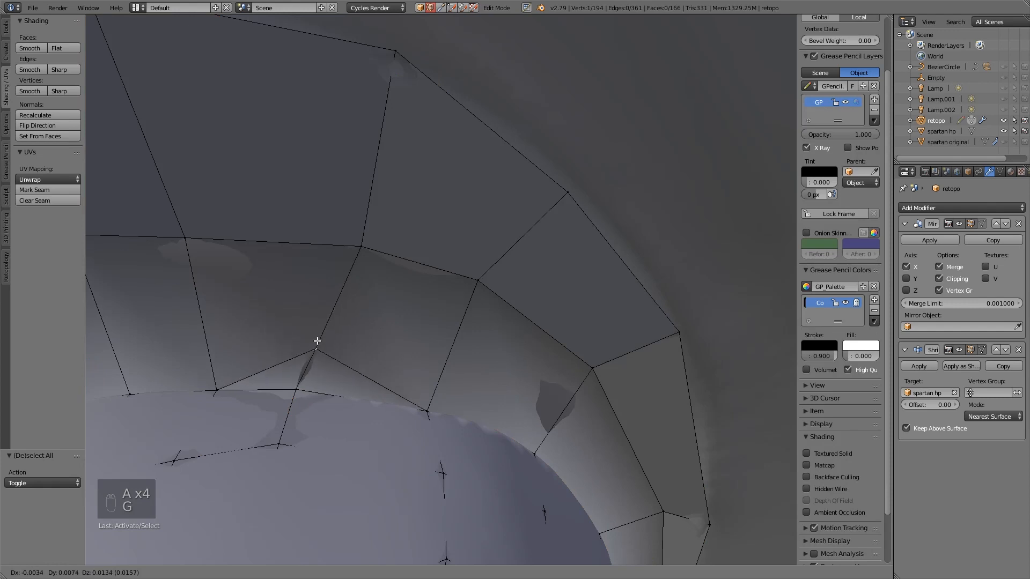
right_click(317, 340)
right_click(425, 407)
key(g)
right_click(409, 366)
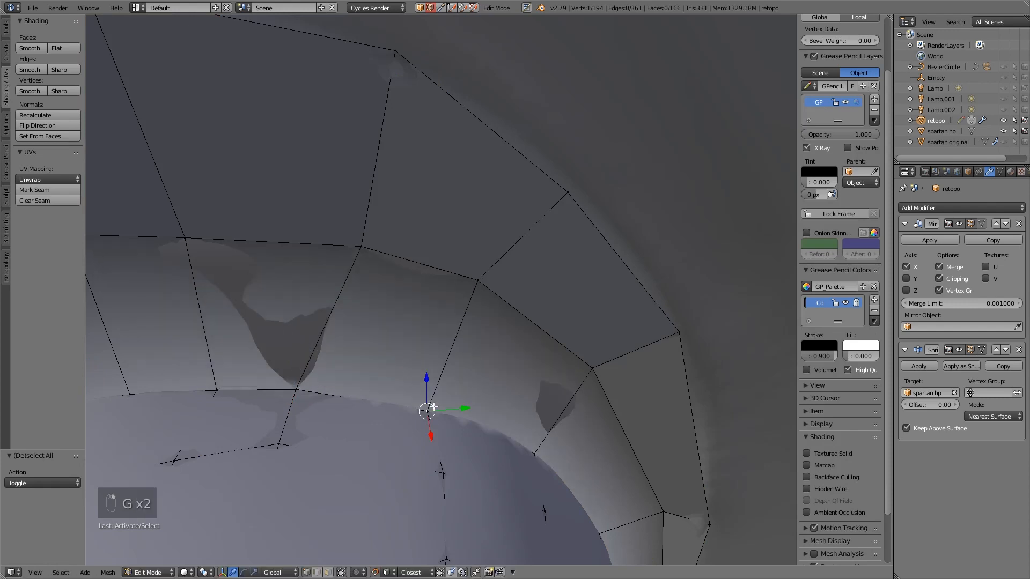
scroll(421, 432, down, 6)
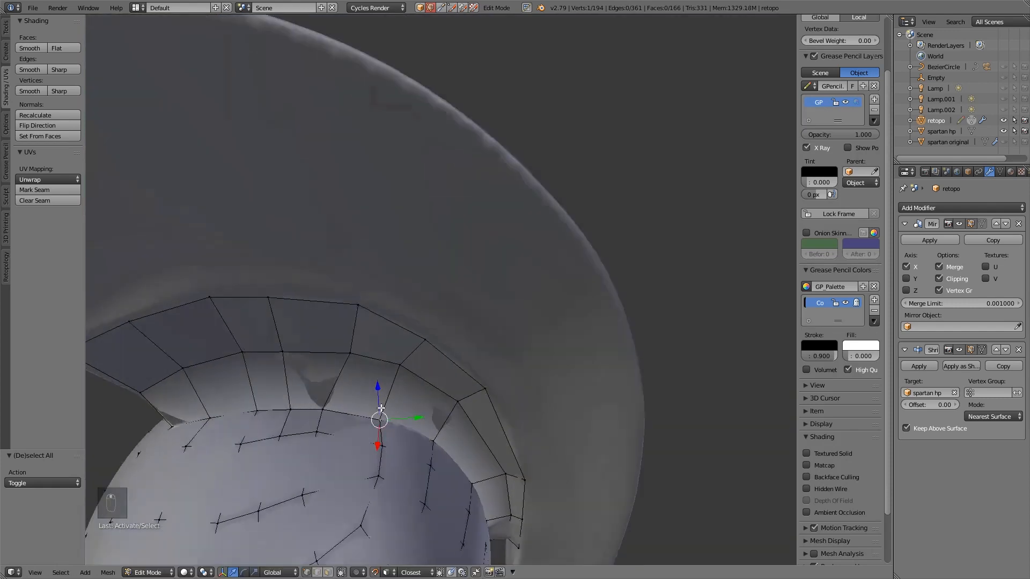
Step: Select the whole retopo mesh and remove its duplicate vertices
middle_drag(381, 409, 389, 403)
key(a)
key(a)
key(a)
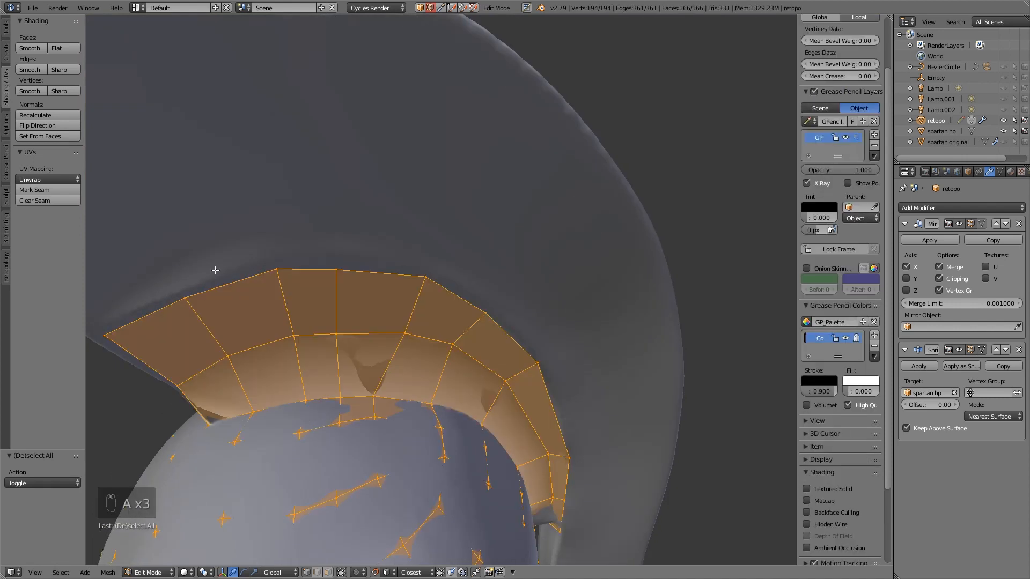
click(7, 38)
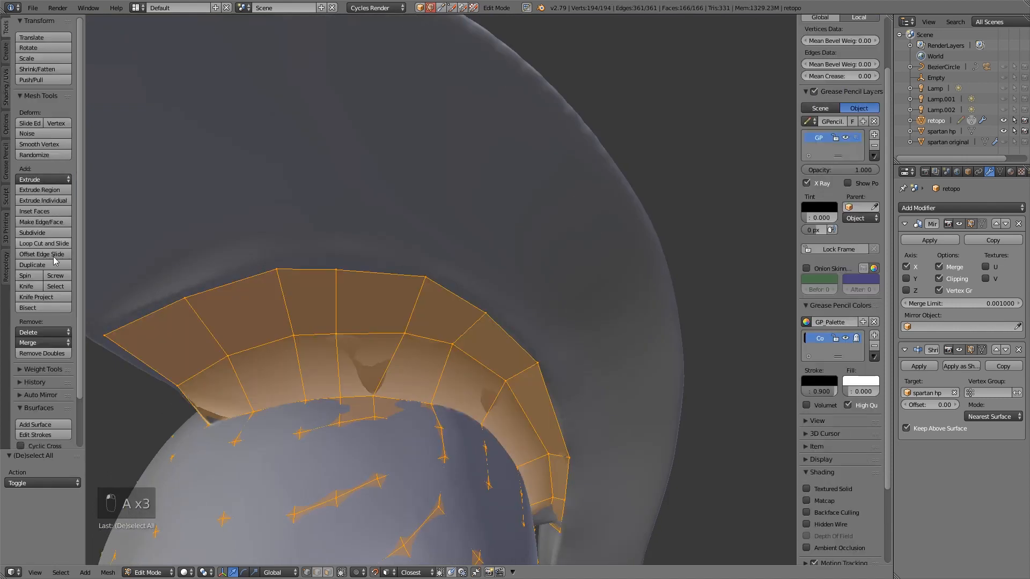
click(42, 353)
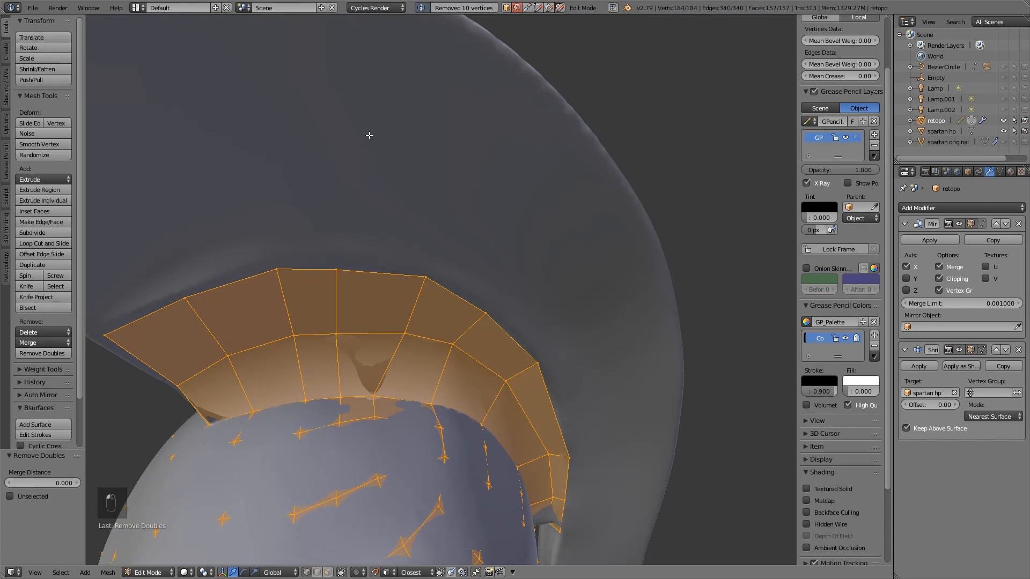
middle_drag(467, 178, 457, 345)
right_click(455, 348)
key(g)
right_click(505, 351)
Step: Reposition individual vertices along the recessed band to space its faces more evenly
scroll(529, 365, down, 2)
alt+middle_drag(529, 365, 508, 347)
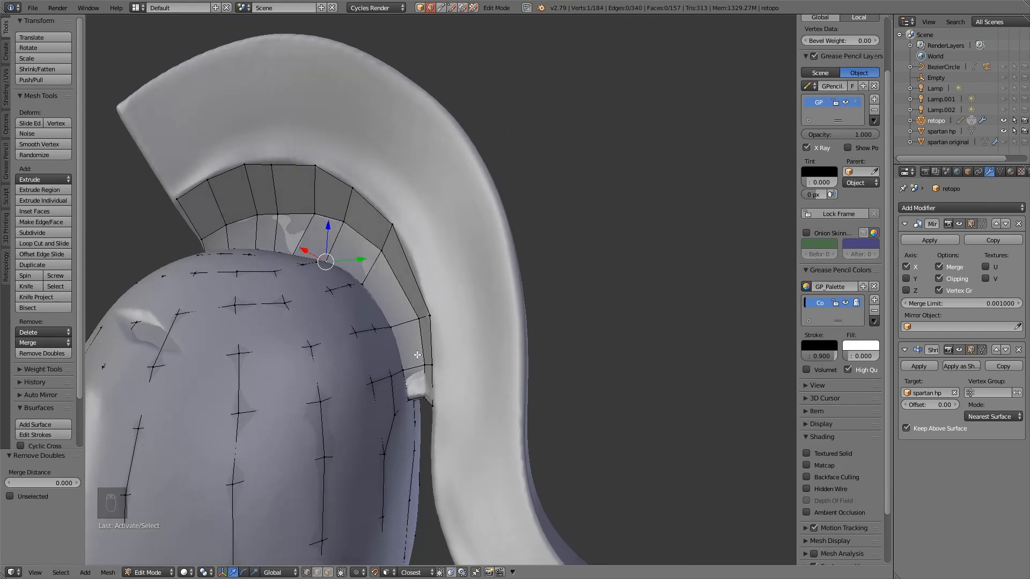
middle_drag(452, 387, 515, 384)
right_click(285, 184)
key(g)
click(284, 184)
key(g)
right_click(390, 201)
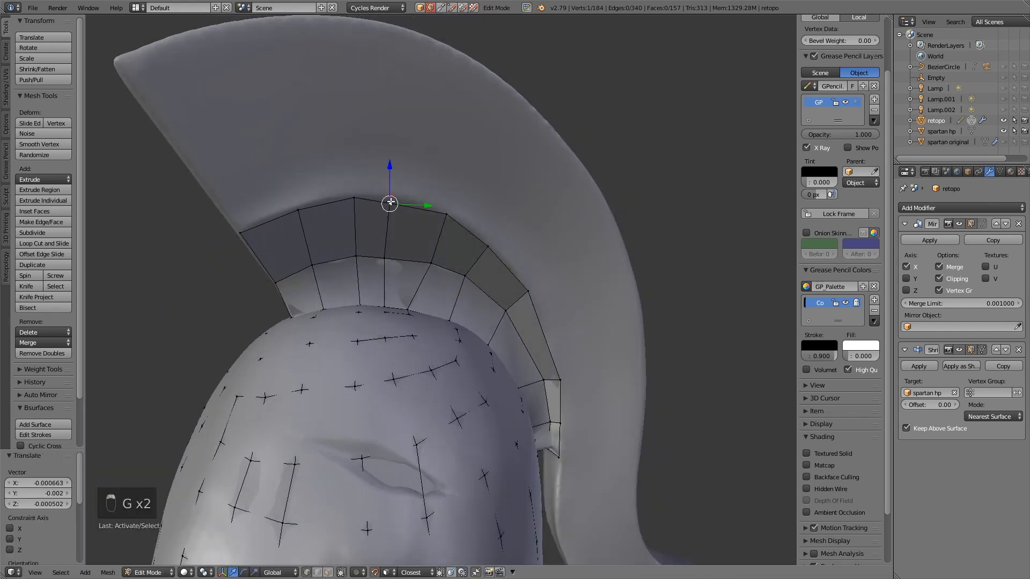
right_drag(390, 202, 393, 201)
middle_drag(490, 279, 464, 263)
right_drag(450, 263, 461, 278)
middle_drag(461, 285, 529, 436)
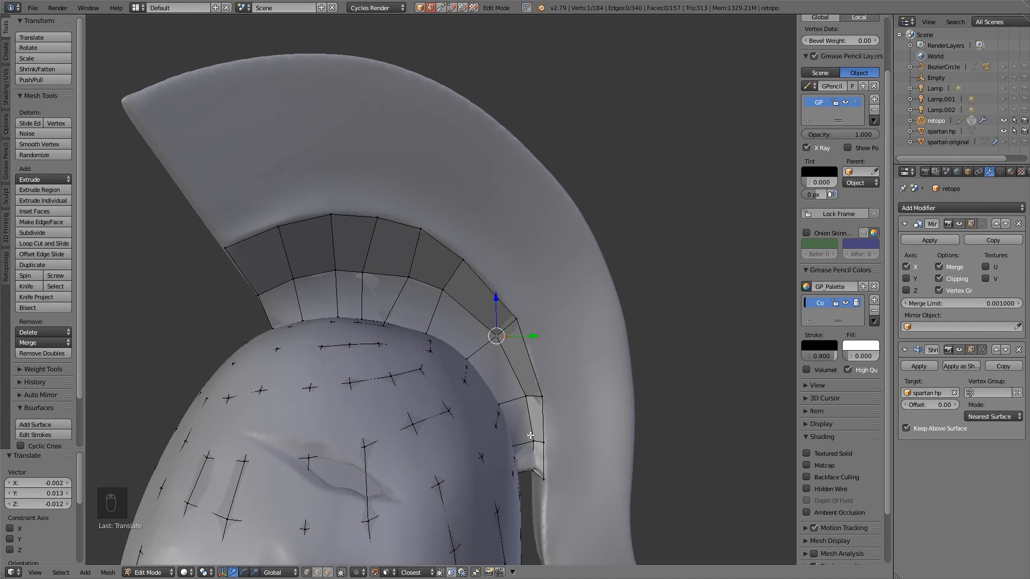
middle_drag(377, 334, 406, 352)
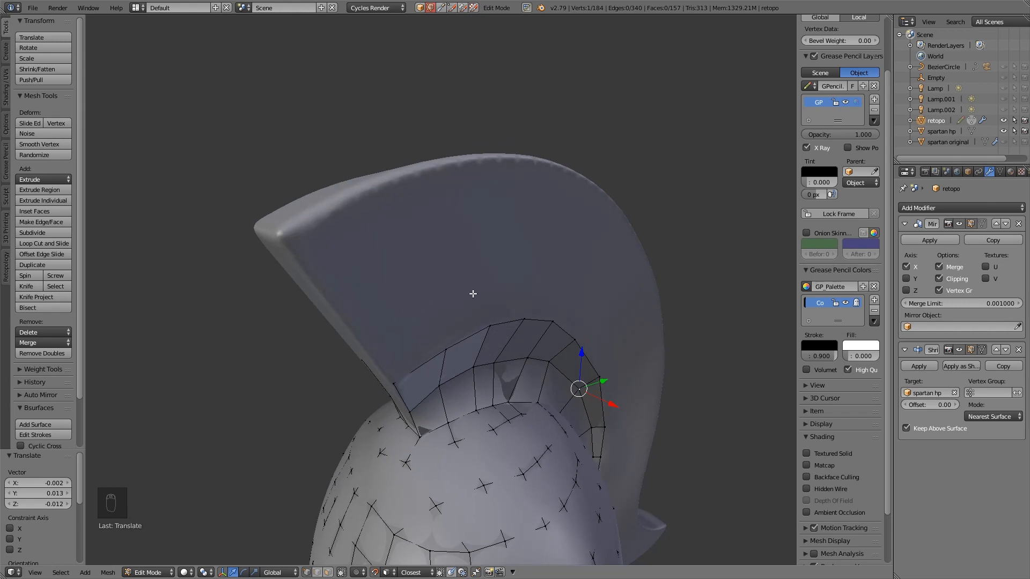
Step: Place a chain of connected vertices along the crest's outer edge, from its front tip over the top and down the back
key(a)
ctrl+right_click(289, 234)
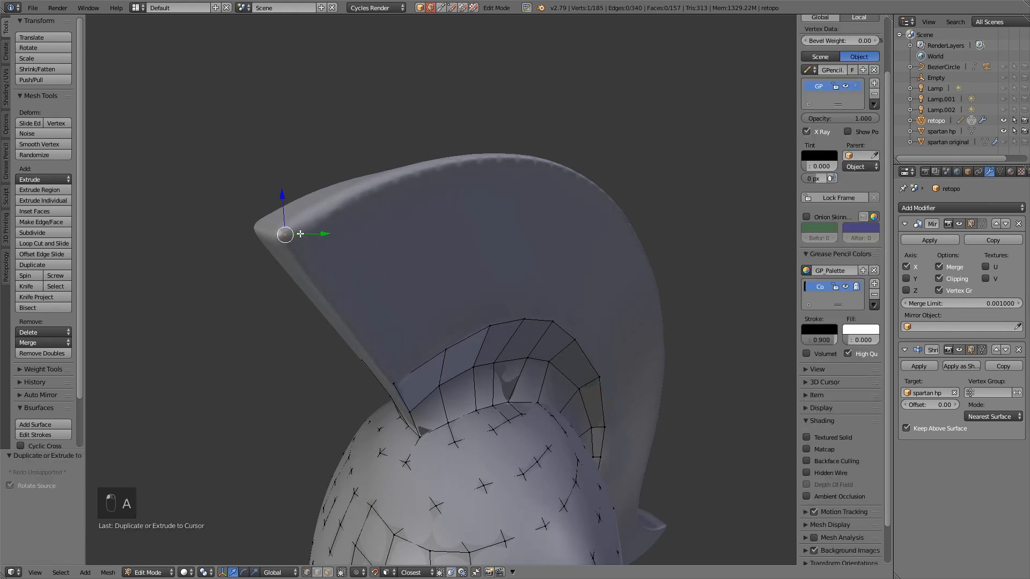
middle_drag(384, 263, 362, 241)
ctrl+right_click(310, 219)
mouse_move(310, 218)
middle_down()
mouse_move(333, 225)
mouse_move(323, 220)
middle_up()
ctrl+right_click(323, 185)
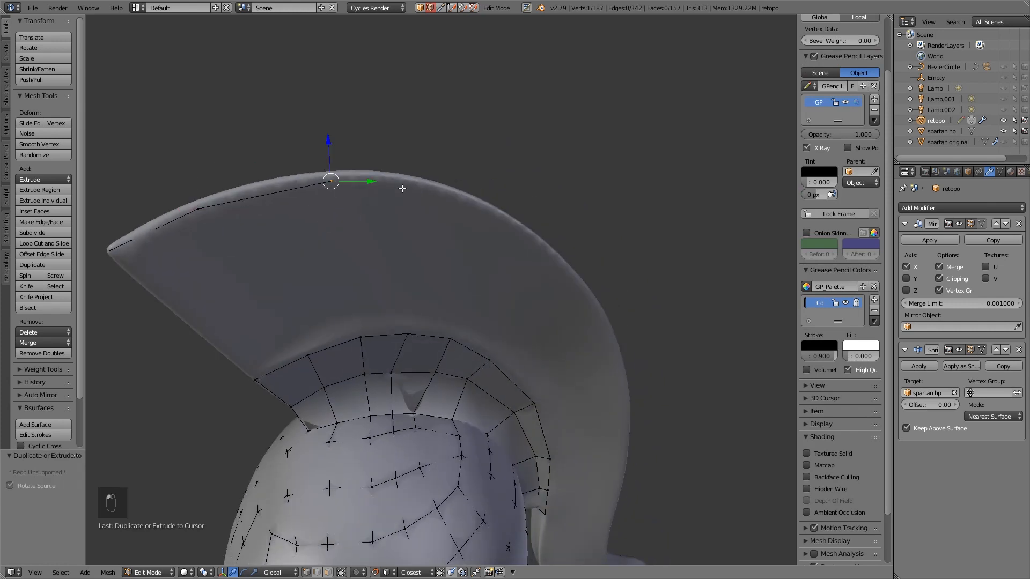
ctrl+right_click(422, 186)
middle_drag(422, 186, 411, 181)
ctrl+right_click(477, 217)
middle_drag(477, 217, 490, 234)
ctrl+right_click(490, 234)
ctrl+right_click(540, 374)
middle_drag(540, 375, 503, 371)
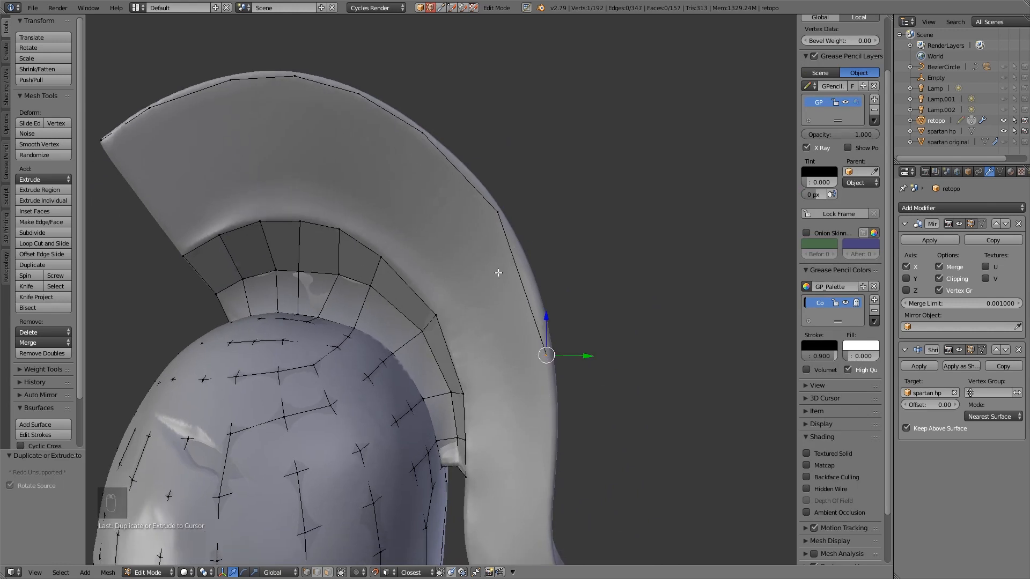
middle_drag(498, 272, 503, 234)
ctrl+right_click(557, 396)
middle_drag(558, 396, 616, 402)
ctrl+right_click(556, 327)
scroll(601, 311, down, 1)
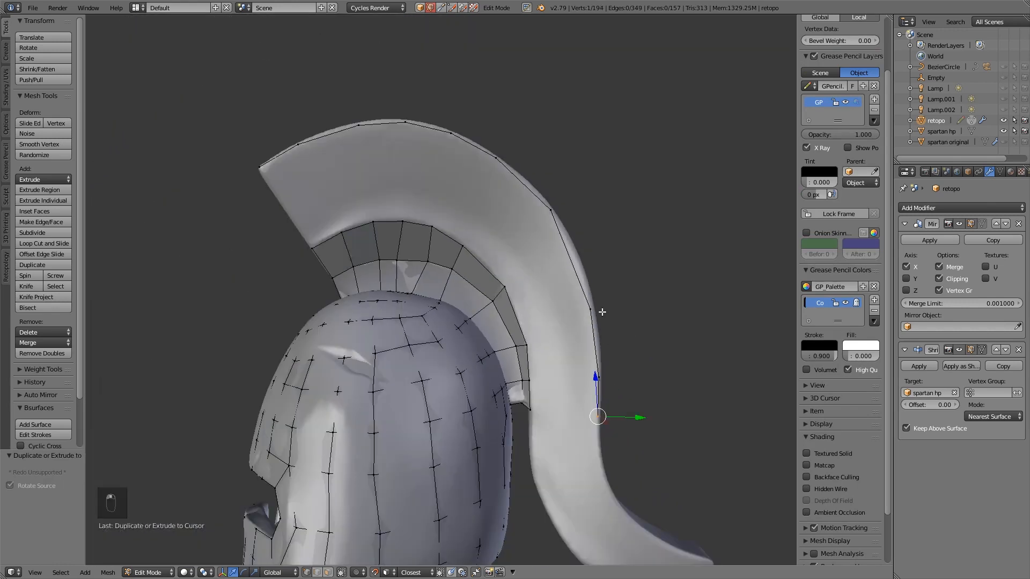
Step: Reposition individual vertices of the outer edge chain to space them more evenly along the crest's curve
scroll(602, 312, down, 5)
middle_drag(602, 312, 484, 304)
scroll(501, 317, up, 4)
right_click(448, 303)
key(g)
click(459, 307)
right_click(416, 265)
key(g)
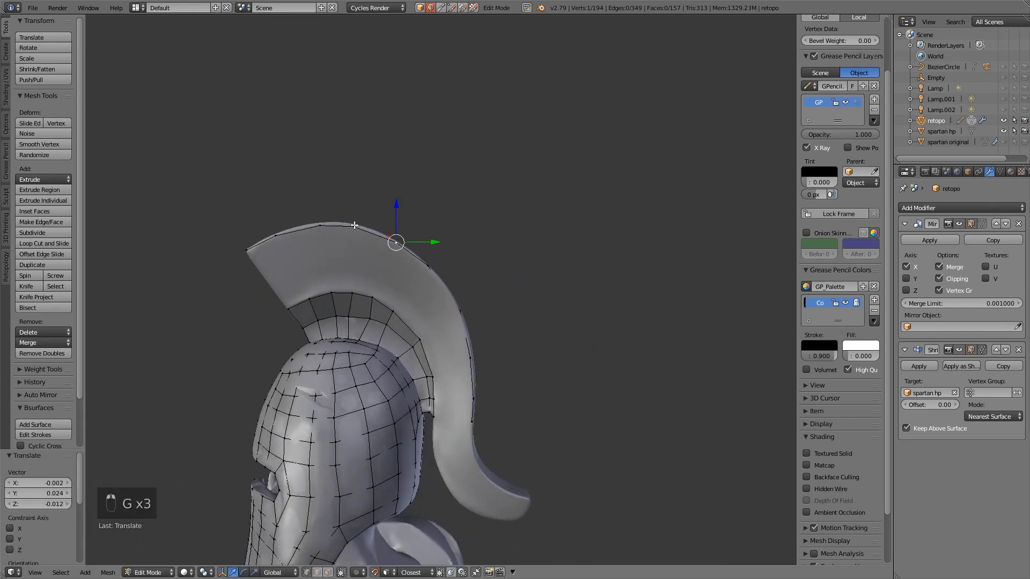
right_click(354, 225)
key(g)
click(362, 228)
Step: Select the crest's outer edge chain and the recessed band's upper edge loop, and try bridging them
alt+right_click(409, 252)
alt+shift+right_click(429, 349)
key(ctrl+e)
click(482, 340)
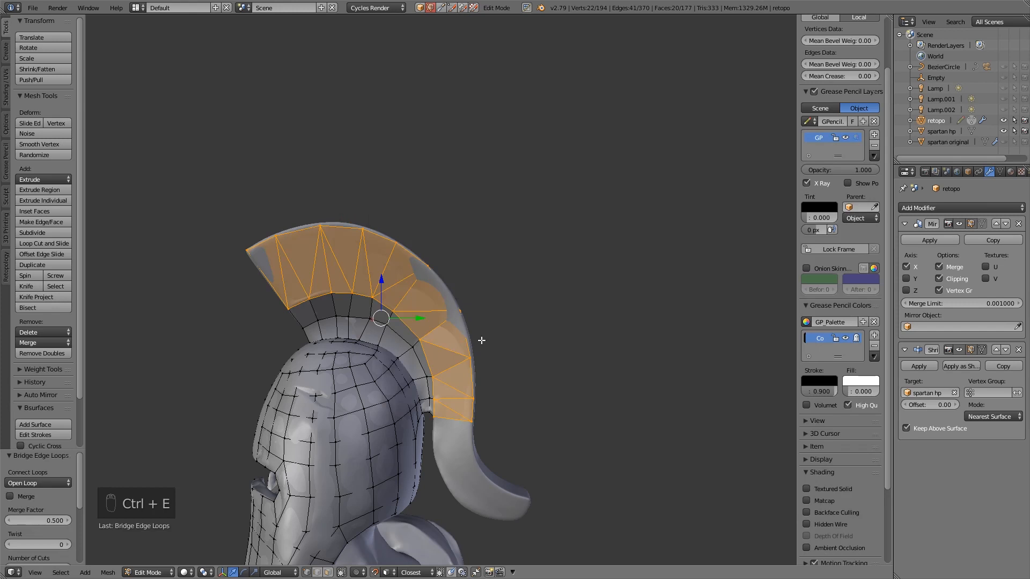
key(ctrl+z)
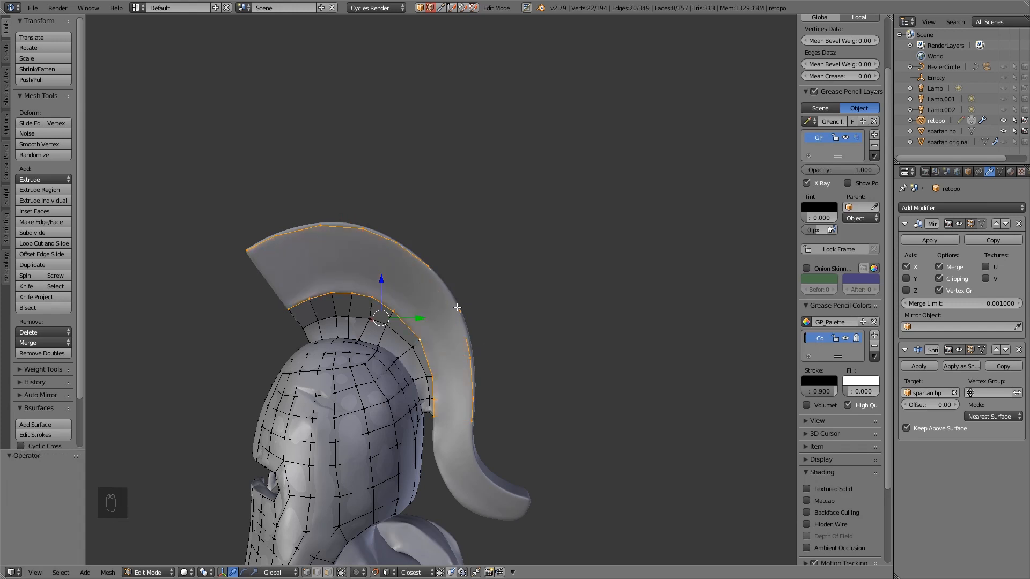
Step: Bridge the outer edge chain to the matching edges of the recessed band's upper loop to form the crest's side
scroll(506, 371, up, 5)
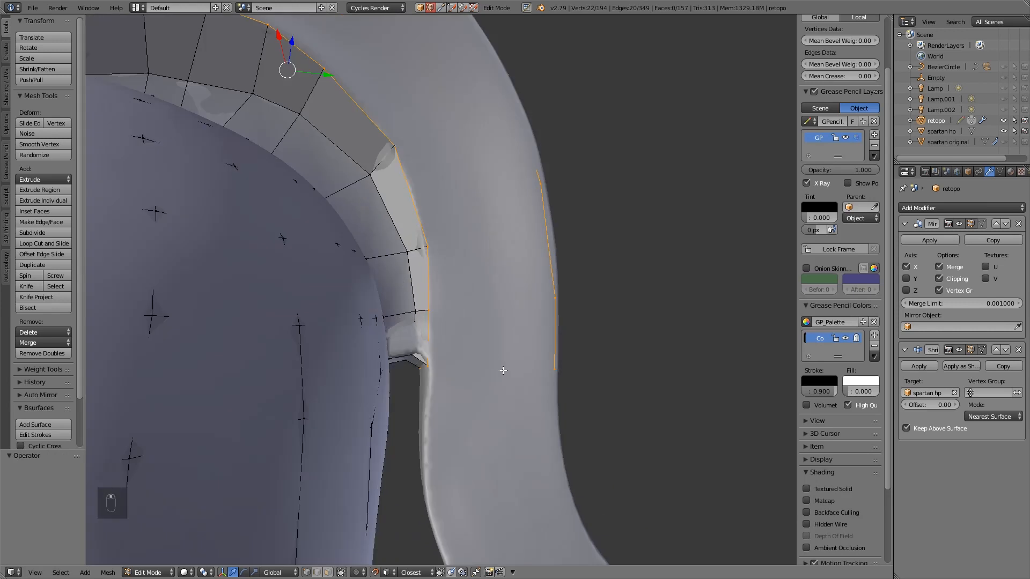
middle_drag(471, 368, 471, 366)
scroll(452, 292, down, 6)
middle_drag(418, 289, 484, 296)
middle_drag(464, 234, 467, 277)
key(ctrl+e)
click(467, 276)
middle_drag(494, 314, 531, 346)
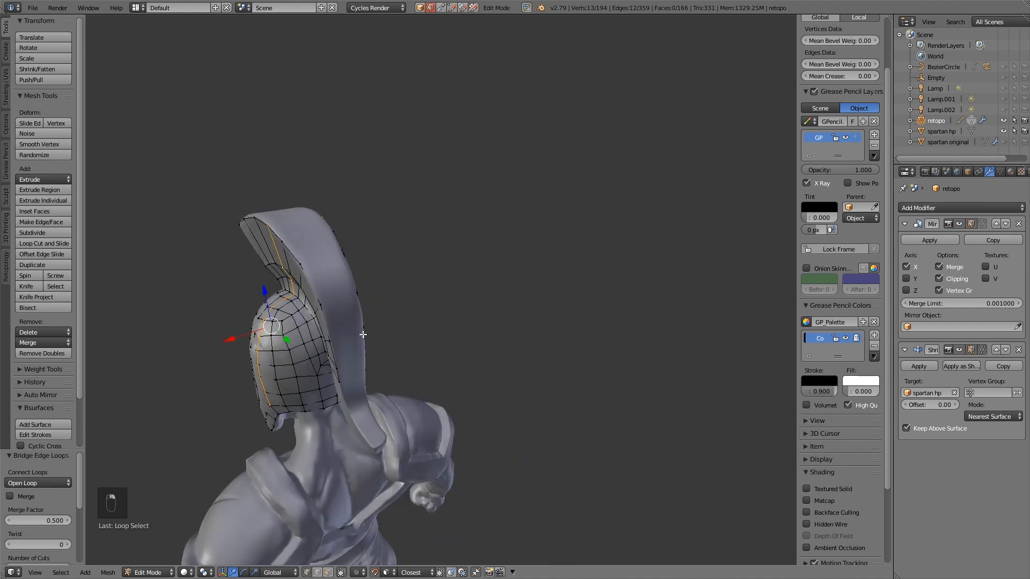
Step: Select the crest's outer edge loop and try extruding it toward the crest's centre line
middle_drag(363, 334, 322, 317)
alt+right_click(320, 288)
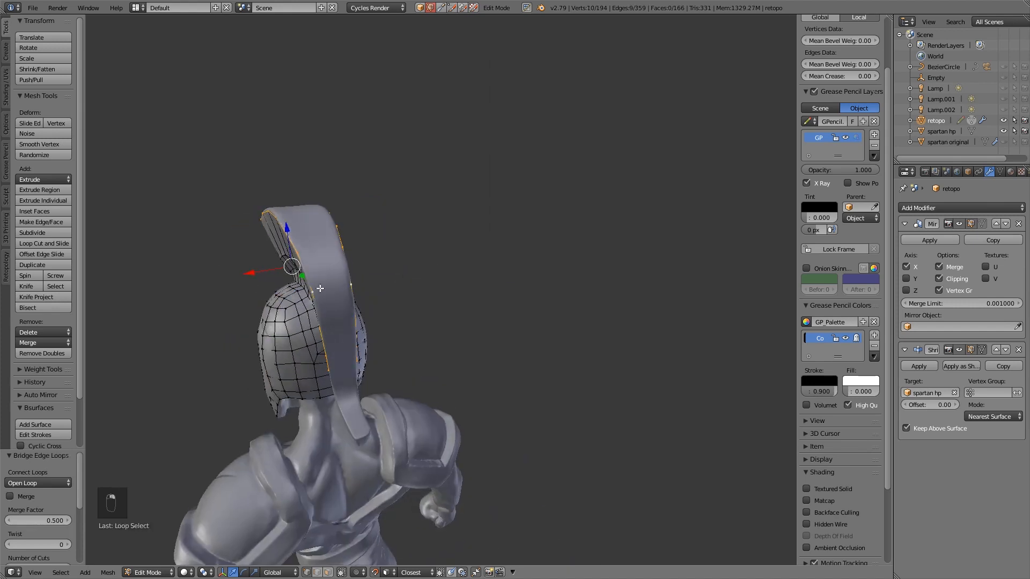
key(e)
click(338, 280)
key(ctrl+z)
Step: With the sculpt hidden and snapping turned off, extrude the crest's outer edge loop along X to the mirror centre
middle_drag(338, 281, 441, 298)
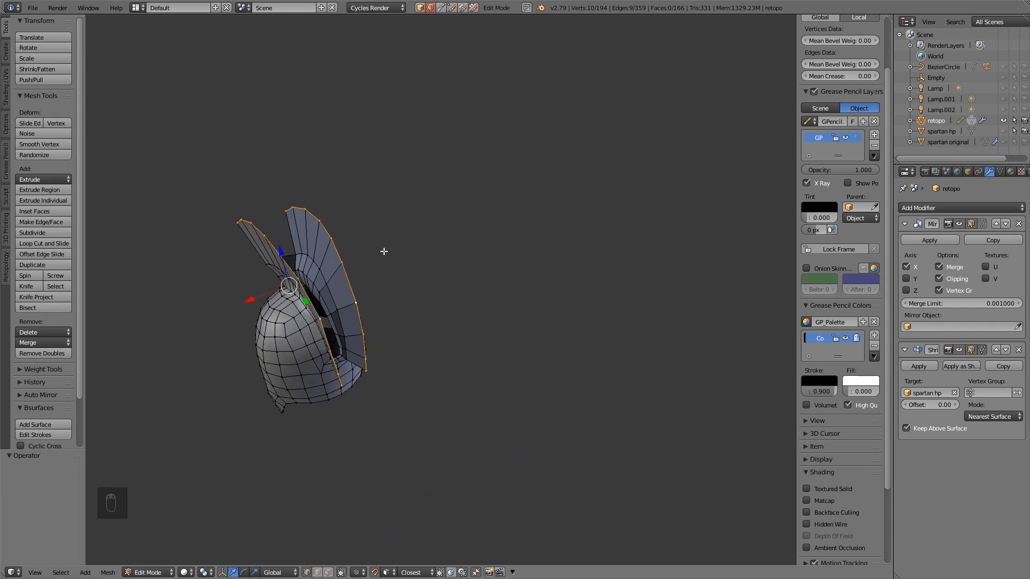
key(shift+Tab)
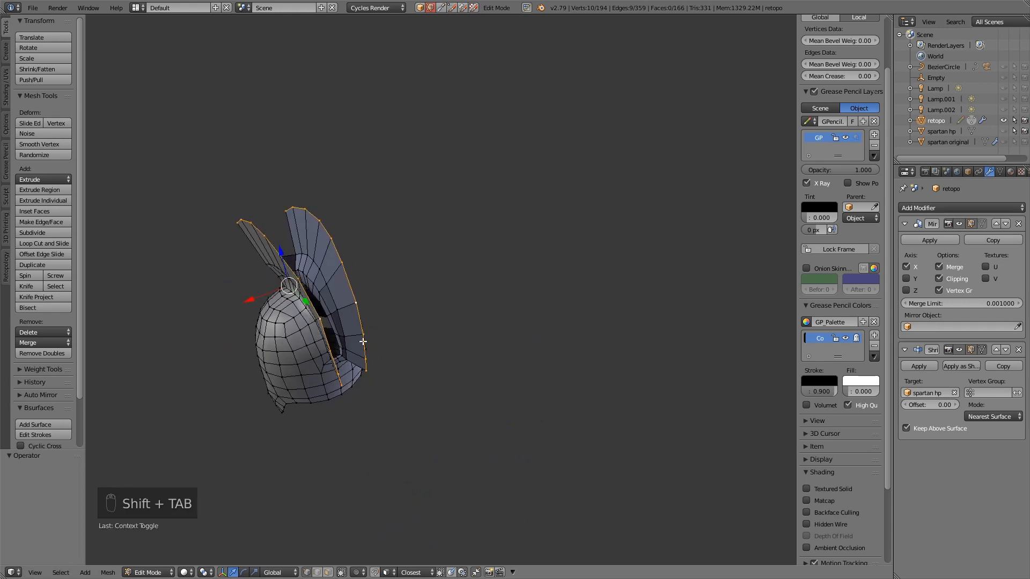
middle_drag(617, 222, 506, 244)
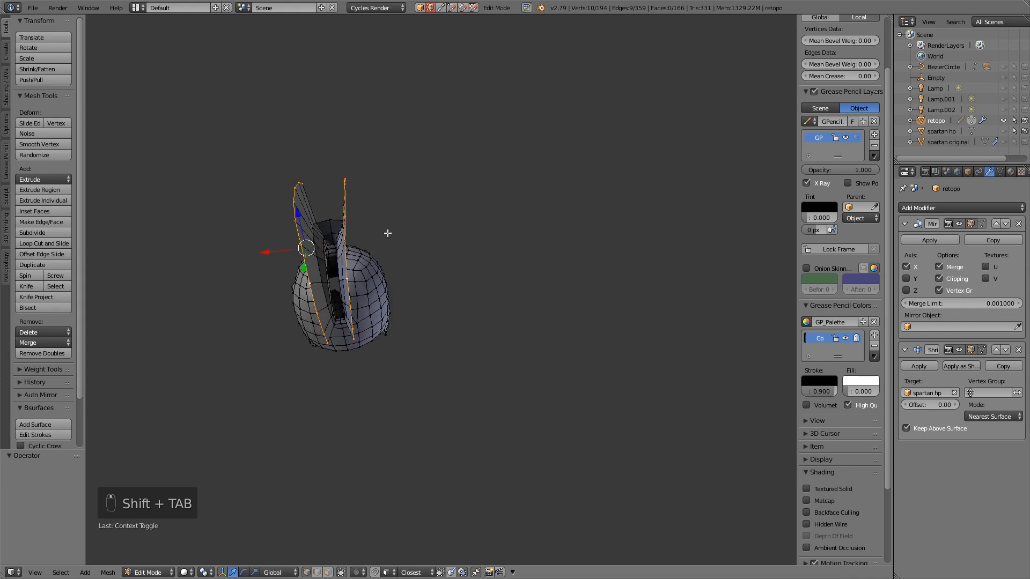
key(e)
key(x)
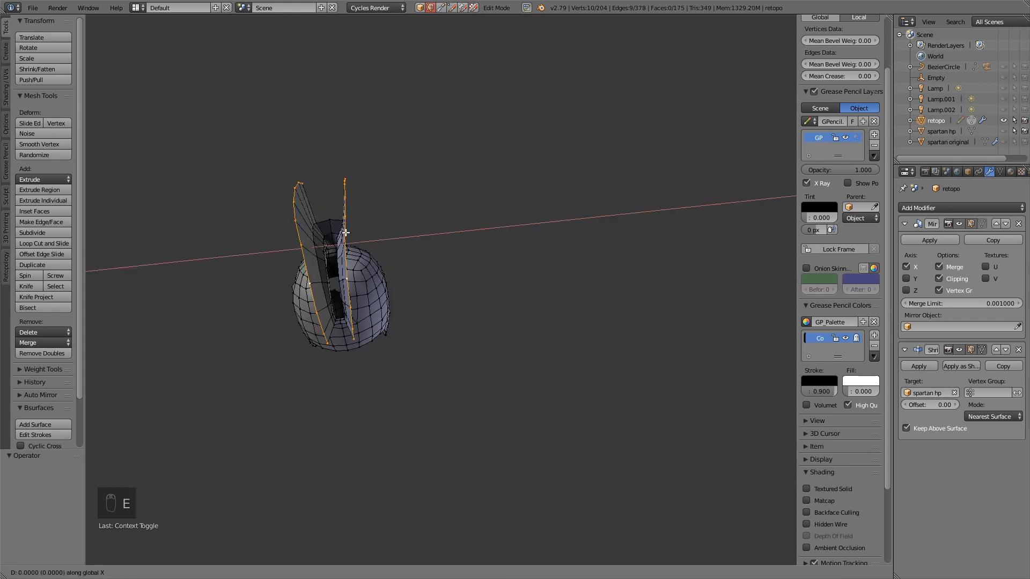
click(392, 243)
middle_drag(392, 243, 524, 252)
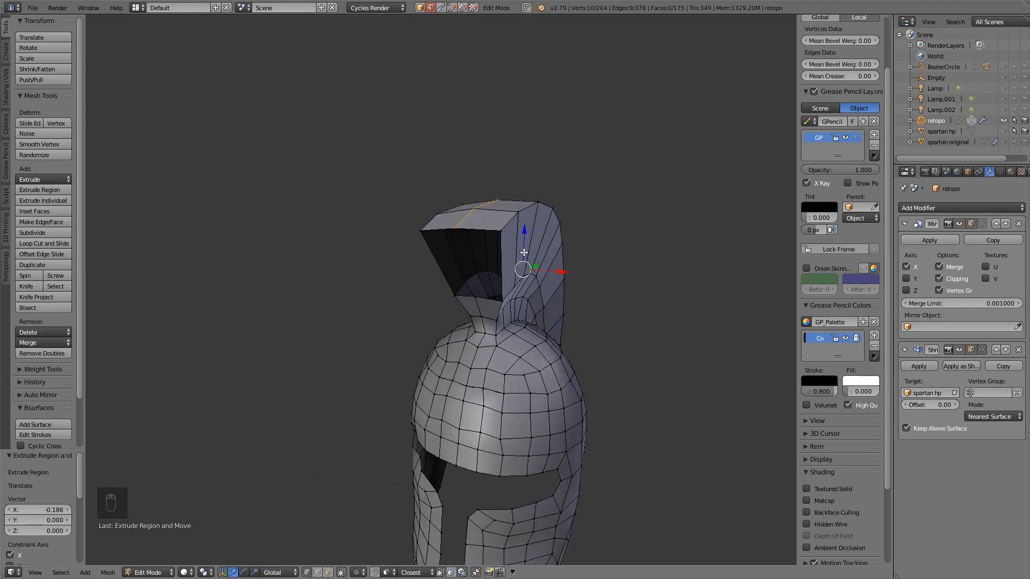
Step: Fill the open front of the crest with a face between its four corner vertices
right_click(456, 230)
shift+right_click(475, 294)
shift+right_click(502, 301)
shift+right_click(500, 232)
key(f)
Step: With the sculpt shown again, extrude a chain of vertices down the outer edge of the crest's tail to its tip
middle_drag(613, 284, 417, 303)
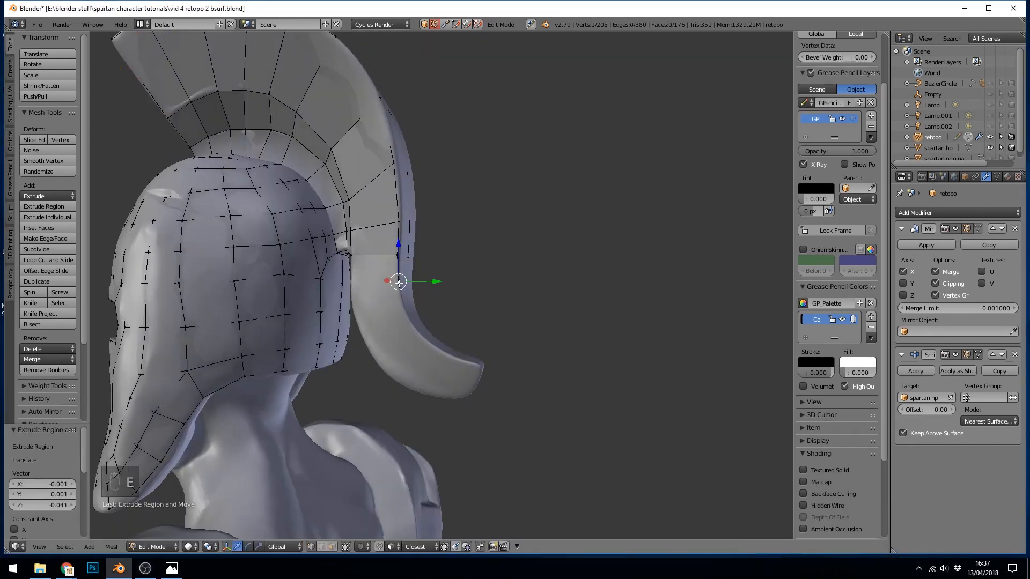
click(398, 283)
key(e)
click(478, 367)
middle_drag(478, 368, 230, 357)
scroll(368, 422, up, 3)
Step: Reposition the tail chain's vertices so they follow the outer edge of the sculpted tail
key(g)
click(368, 422)
key(g)
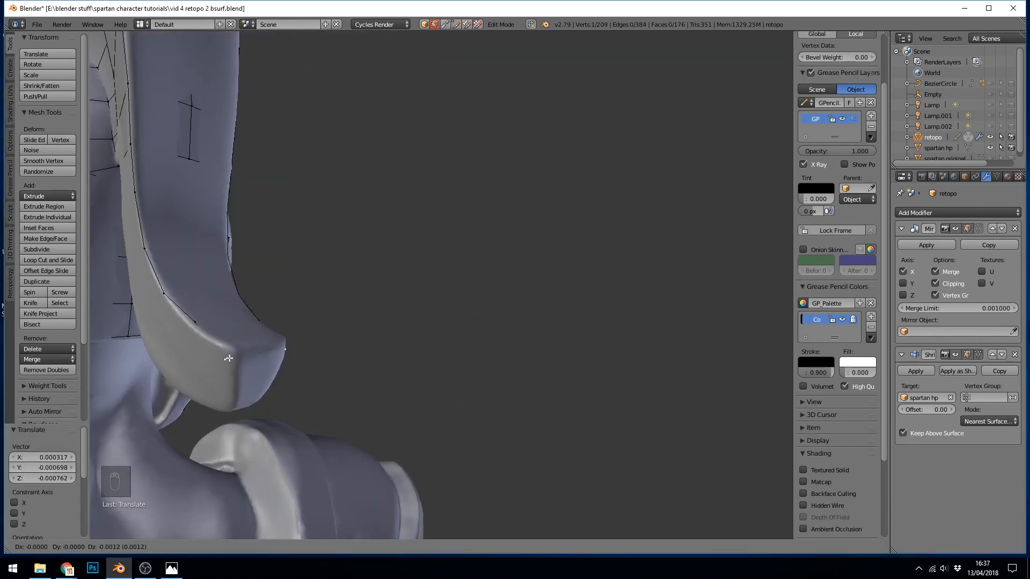
right_click(398, 354)
key(alt+F11)
key(g)
middle_drag(214, 356, 279, 305)
key(g)
click(343, 318)
key(g)
click(339, 321)
Step: Select the tail's outer edge chain and extrude it across the back to the crest's centre line
scroll(279, 306, down, 2)
right_click(172, 247)
ctrl+right_click(255, 366)
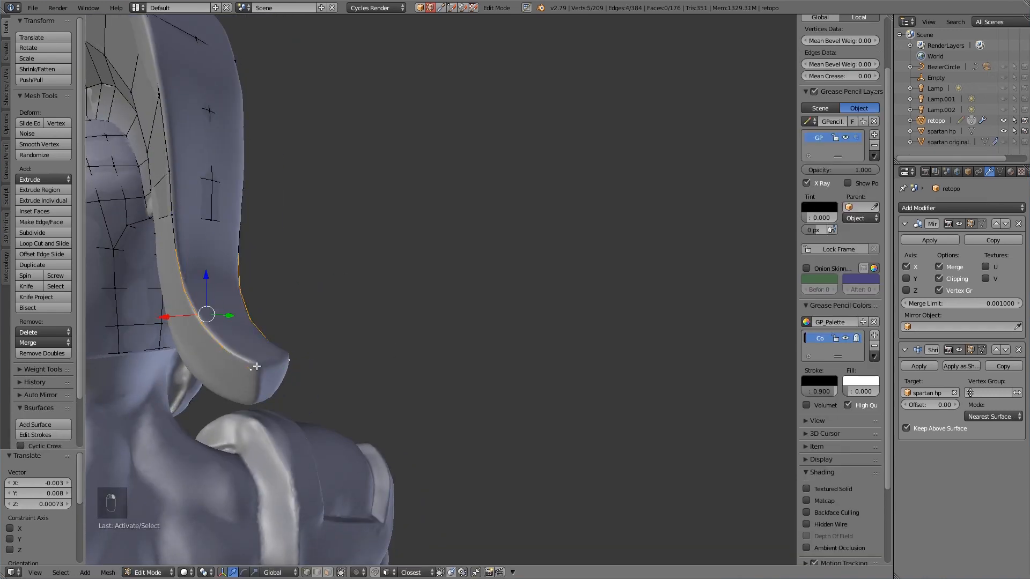
middle_drag(254, 366, 177, 344)
key(e)
click(207, 344)
Step: Reposition the extruded strip's vertices along the back of the tail and around its tip
right_click(207, 372)
key(g)
click(211, 356)
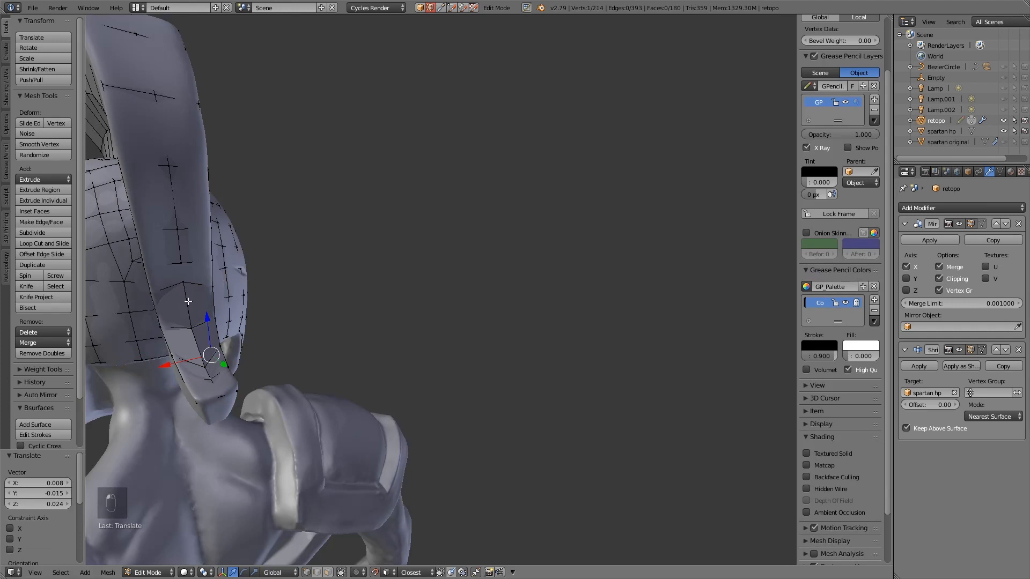
key(g)
click(203, 355)
right_click(200, 360)
key(g)
key(g)
key(g)
click(211, 395)
right_click(196, 402)
key(g)
click(260, 356)
middle_drag(196, 402, 425, 277)
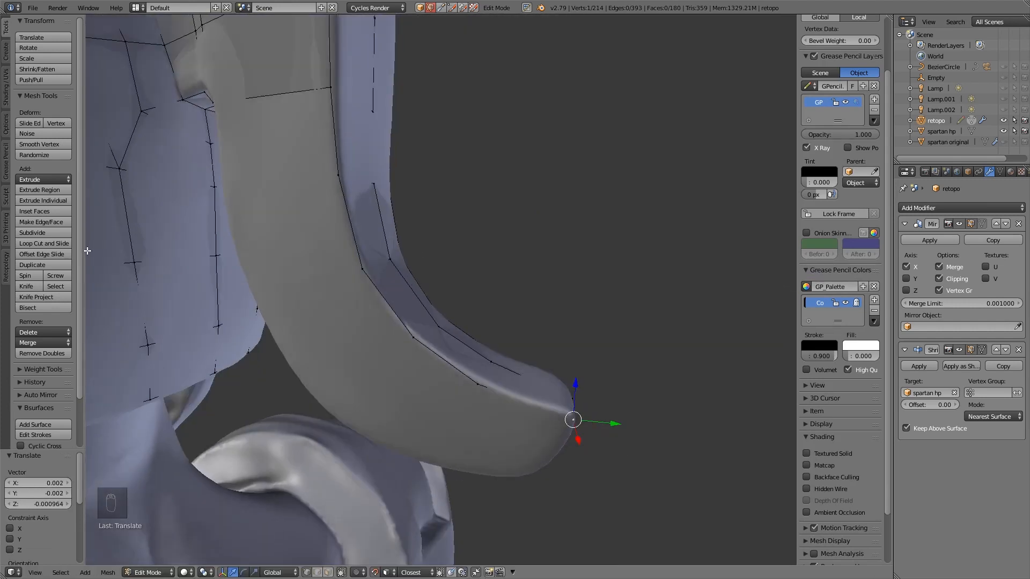
Step: Select the five vertices along the outer edge of the tail's side as the starting edge for a surface
click(5, 161)
click(34, 47)
key(Escape)
right_click(338, 175)
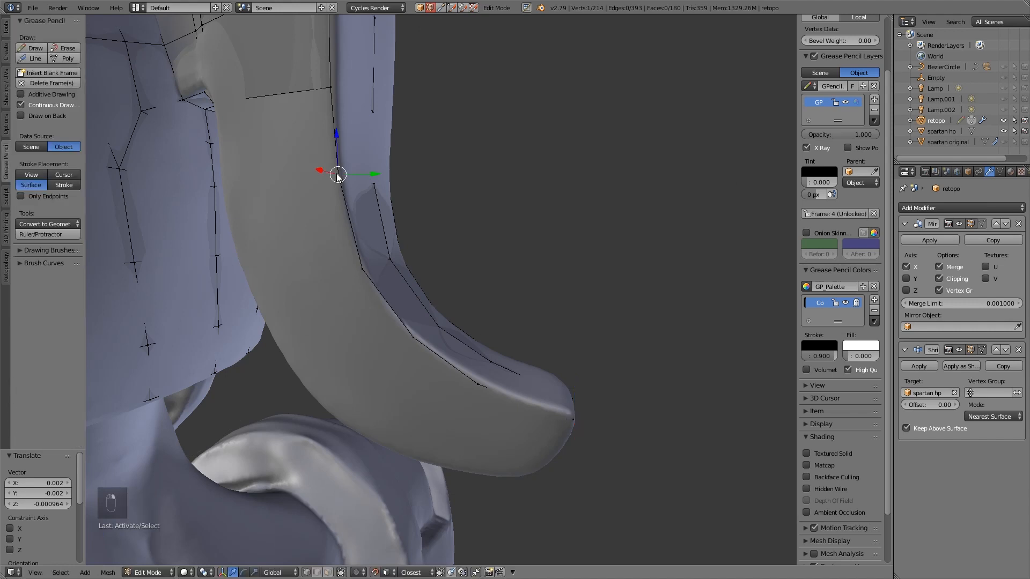
shift+right_click(363, 269)
shift+right_click(413, 338)
shift+right_click(477, 384)
shift+right_click(572, 419)
Step: Draw five grease pencil strokes across the tail's side, one from each selected vertex to the inner edge
click(34, 48)
drag(336, 174, 225, 191)
drag(356, 271, 265, 317)
drag(410, 343, 353, 426)
drag(473, 390, 465, 425)
middle_drag(463, 428, 392, 256)
drag(392, 257, 371, 334)
key(Escape)
Step: Generate a Bsurfaces surface from the strokes with Cross set to 1
click(6, 27)
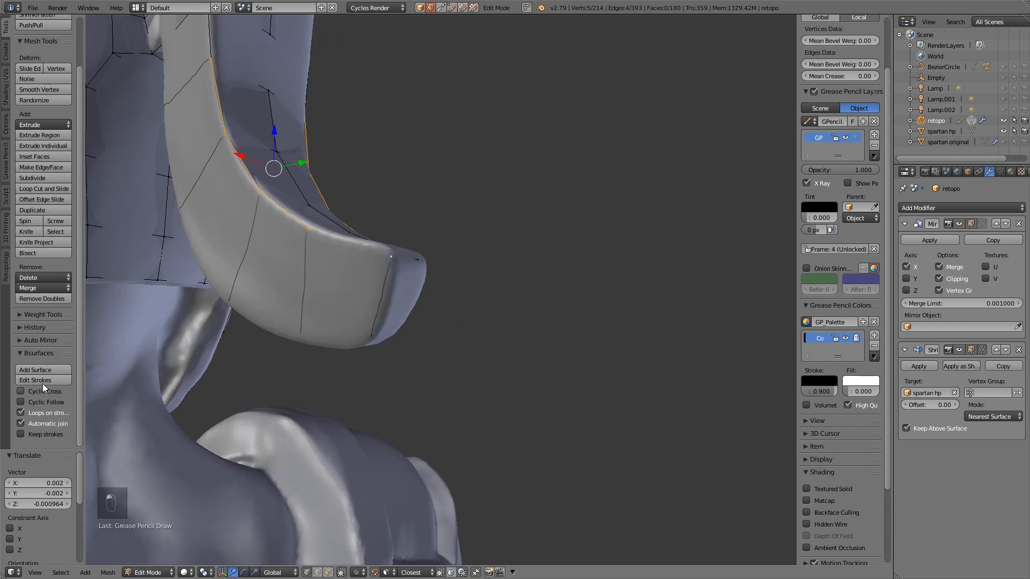
click(43, 370)
drag(48, 471, 11, 472)
Step: Reposition vertices along the inner edge of the tail's new side surface
middle_drag(313, 363, 368, 283)
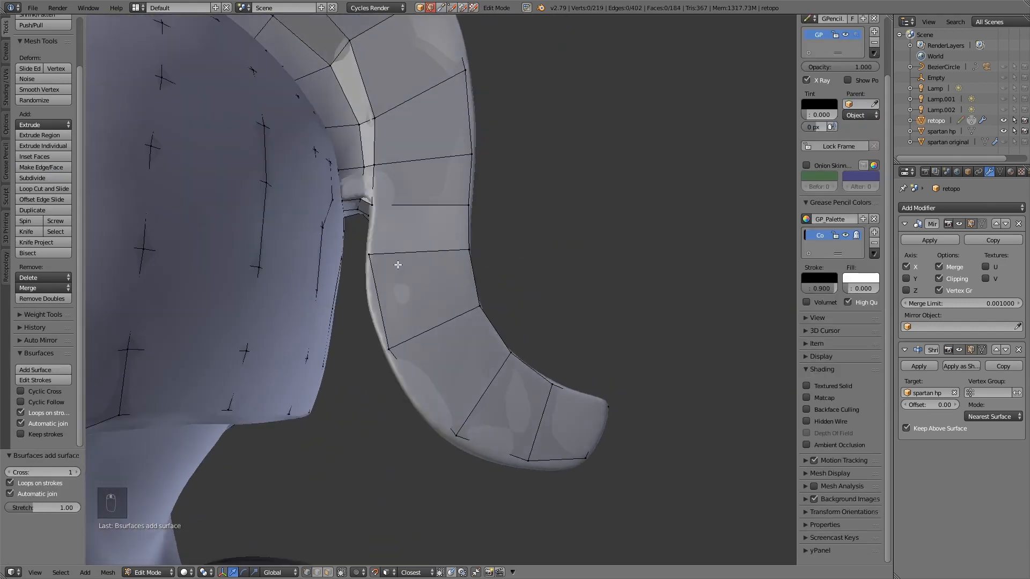
right_click(368, 284)
key(g)
click(368, 283)
click(438, 428)
key(g)
scroll(429, 366, down, 5)
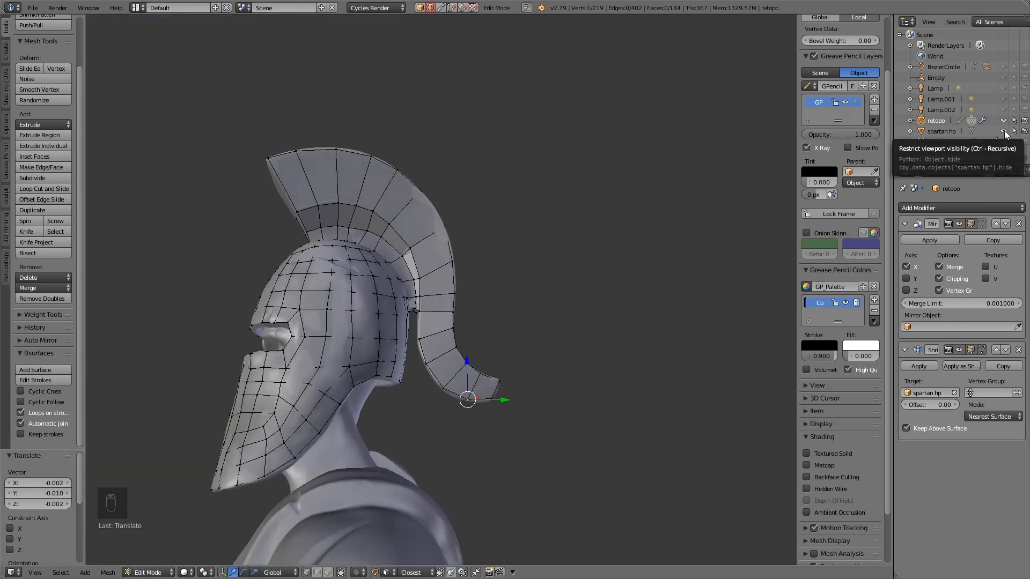
Step: Switch to edge selection and fill the side and rear gaps between the crest and its tail with faces
scroll(557, 344, up, 5)
key(ctrl+Tab)
click(296, 317)
right_click(285, 326)
shift+right_click(289, 277)
key(f)
scroll(289, 278, down, 4)
right_click(284, 330)
shift+right_click(285, 349)
key(f)
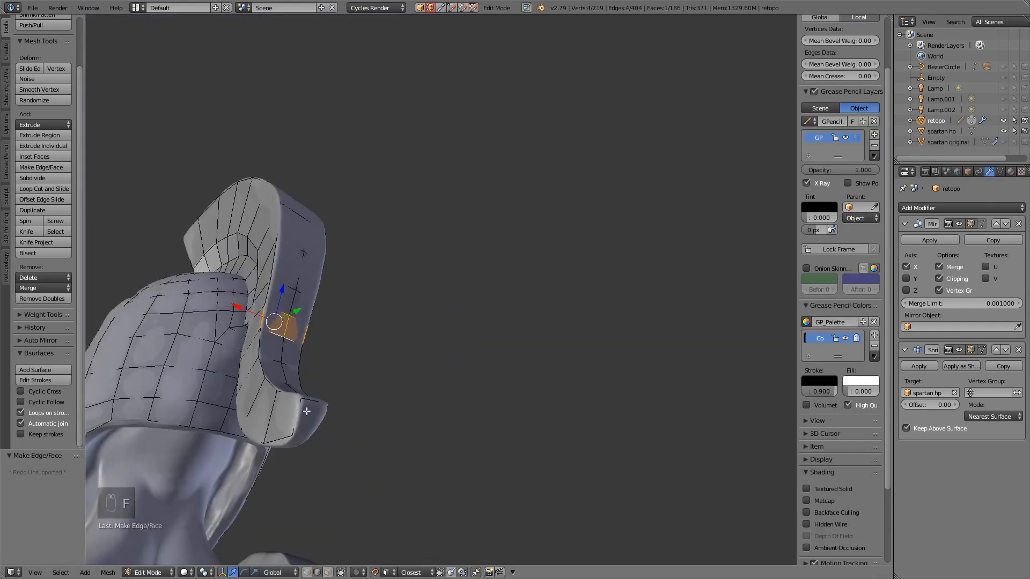
Step: Isolate the tail with view clipping, and extrude its inner edge loop to the mirror centre with the sculpt hidden
middle_drag(308, 411, 343, 381)
key(alt+b)
drag(320, 299, 407, 397)
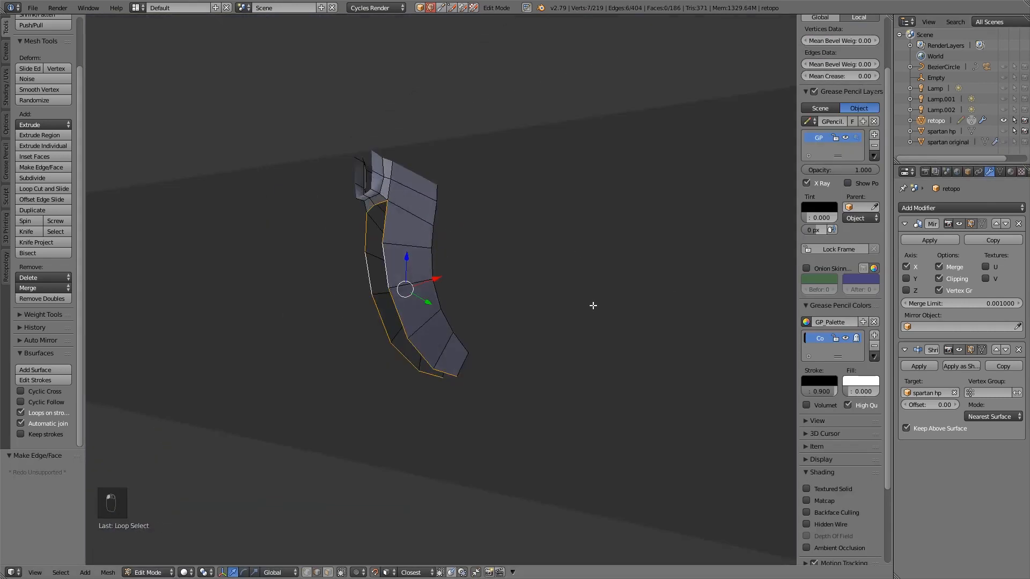
middle_drag(427, 284, 533, 289)
key(e)
click(536, 290)
key(g)
click(498, 269)
Step: Fill the gap beside the extruded inner strip of the tail with a face
right_click(489, 211)
key(f)
middle_drag(490, 211, 347, 390)
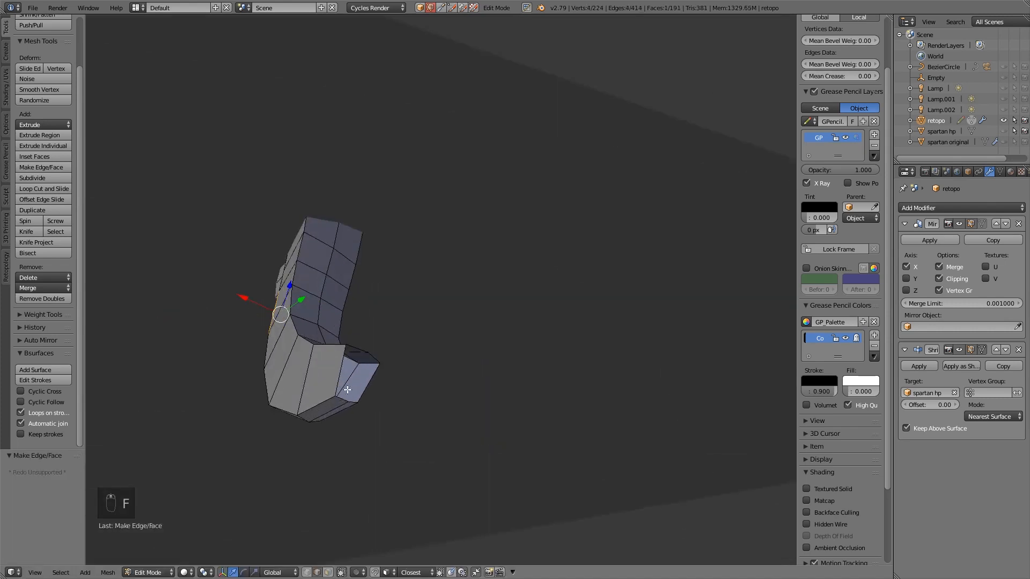
Step: Restore the full view by clearing the view clipping and showing the spartan hp sculpt, with snapping back on
click(1003, 131)
key(shift+Tab)
middle_drag(376, 429, 366, 272)
key(alt+b)
scroll(443, 343, up, 4)
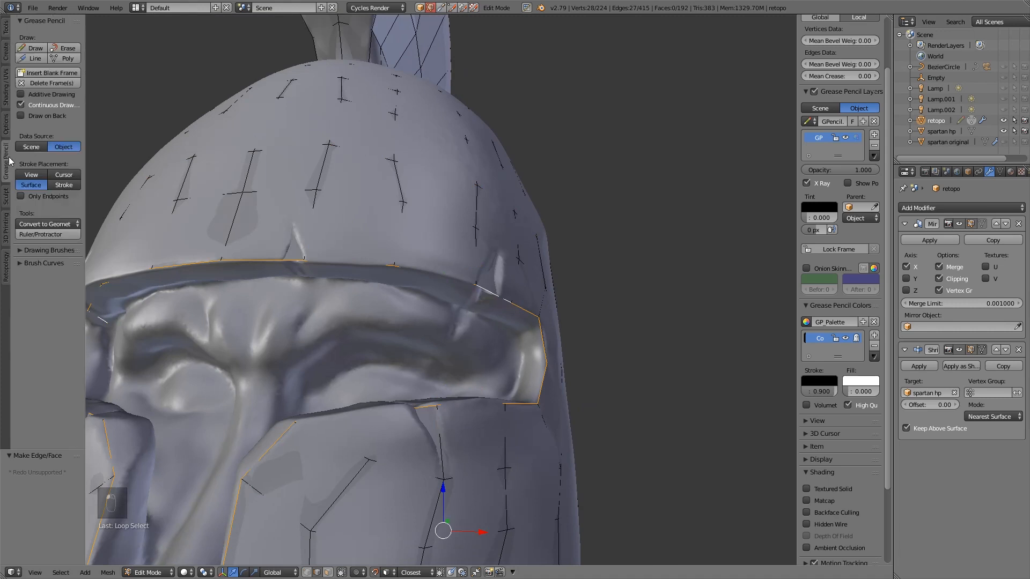
Step: Draw grease pencil strokes across the face opening's rim and build a Bsurfaces surface between its selected edges with the first count set to 1
click(32, 48)
middle_drag(300, 225, 311, 171)
mouse_move(485, 191)
middle_down()
mouse_move(504, 390)
mouse_move(420, 454)
middle_up()
mouse_move(330, 463)
middle_down()
mouse_move(421, 425)
mouse_move(614, 293)
mouse_move(428, 166)
middle_up()
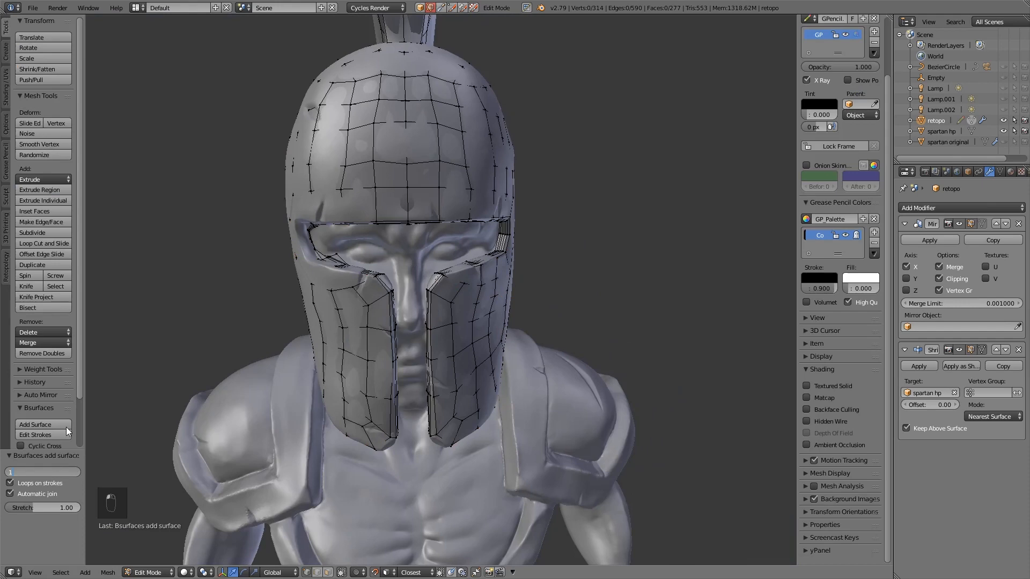
key(Return)
Step: Extrude two vertices along the inner lower edge of the helmet, and clip the front view to the helmet
middle_drag(472, 321, 311, 290)
ctrl+click(391, 268)
ctrl+click(477, 293)
middle_drag(477, 294, 433, 281)
scroll(419, 412, down, 3)
key(KP_1)
key(alt+b)
drag(260, 143, 595, 386)
Step: Continue the vertex chain around the inside of the helmet's rear lower rim, extruding five vertices toward the mirror centre
middle_drag(595, 386, 380, 356)
scroll(413, 372, up, 4)
ctrl+click(379, 356)
ctrl+click(327, 287)
ctrl+click(357, 229)
ctrl+click(401, 188)
ctrl+click(483, 163)
middle_drag(517, 201, 497, 178)
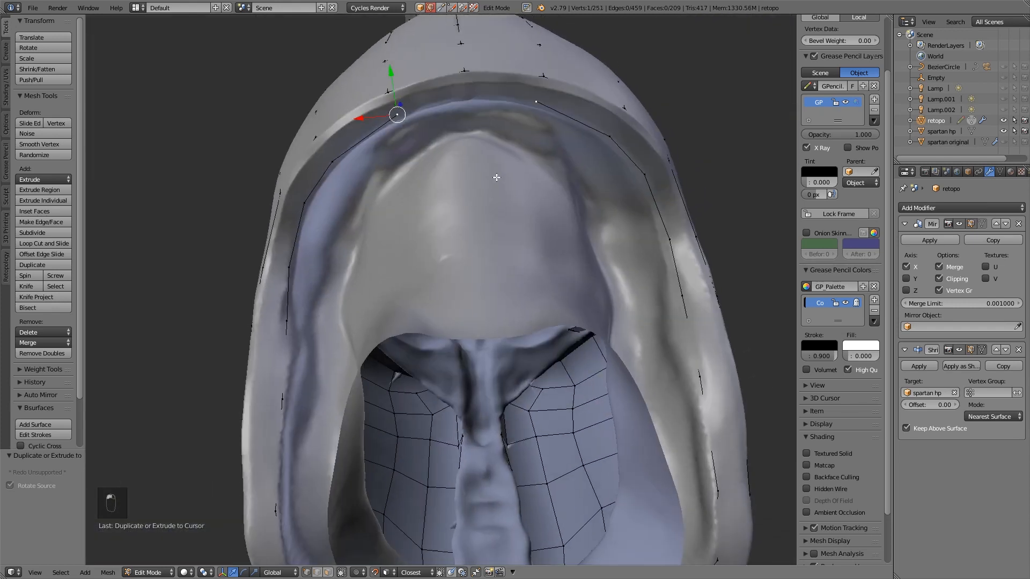
Step: Try to bridge the inner vertex chain to the helmet's outer lower edge with Bridge Edge Loops
alt+right_click(367, 133)
scroll(367, 133, down, 5)
middle_drag(367, 132, 434, 304)
shift+right_click(433, 304)
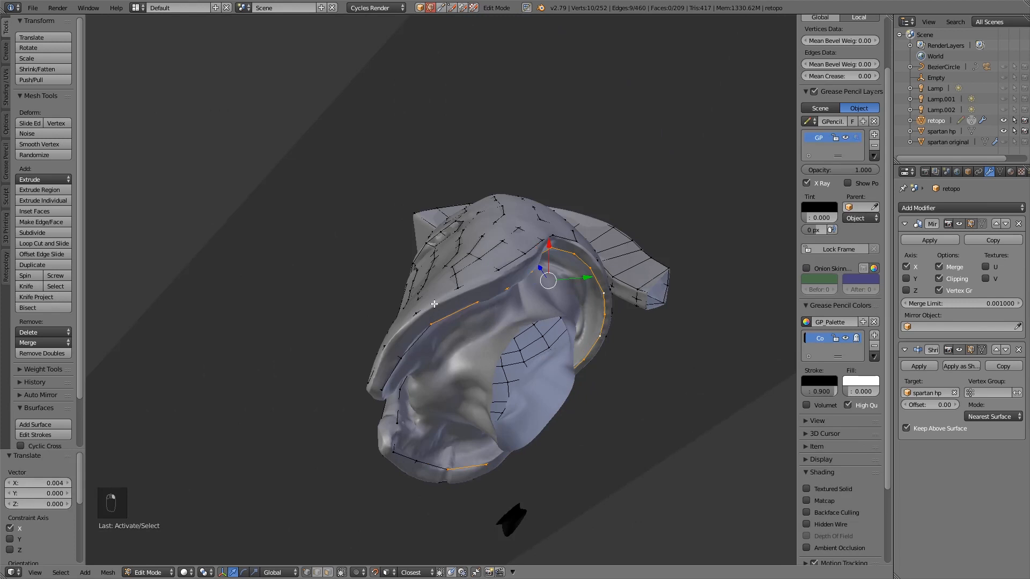
drag(522, 255, 572, 236)
right_click(573, 236)
middle_drag(573, 236, 627, 387)
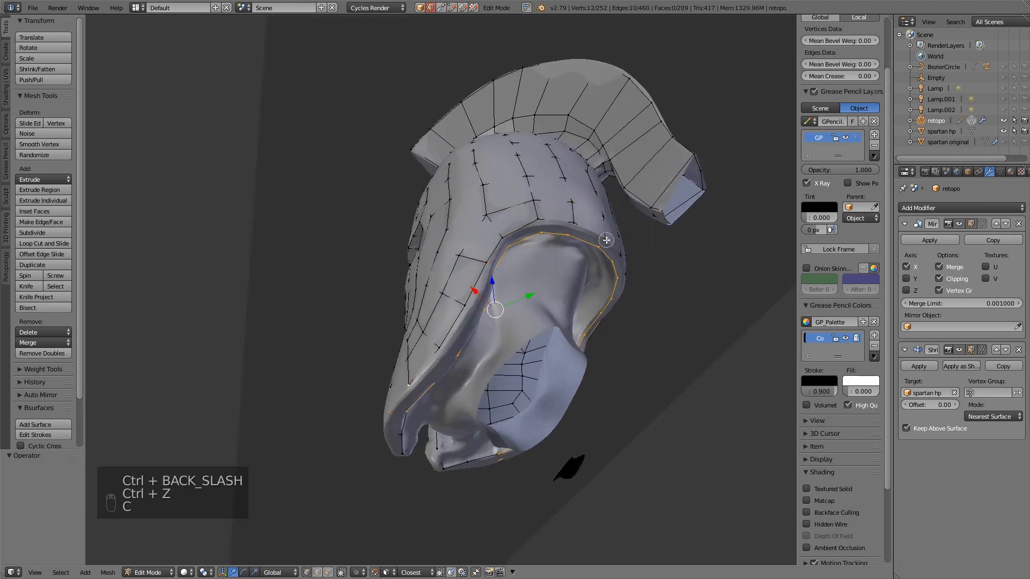
middle_drag(442, 411, 528, 490)
scroll(487, 288, down, 5)
key(c)
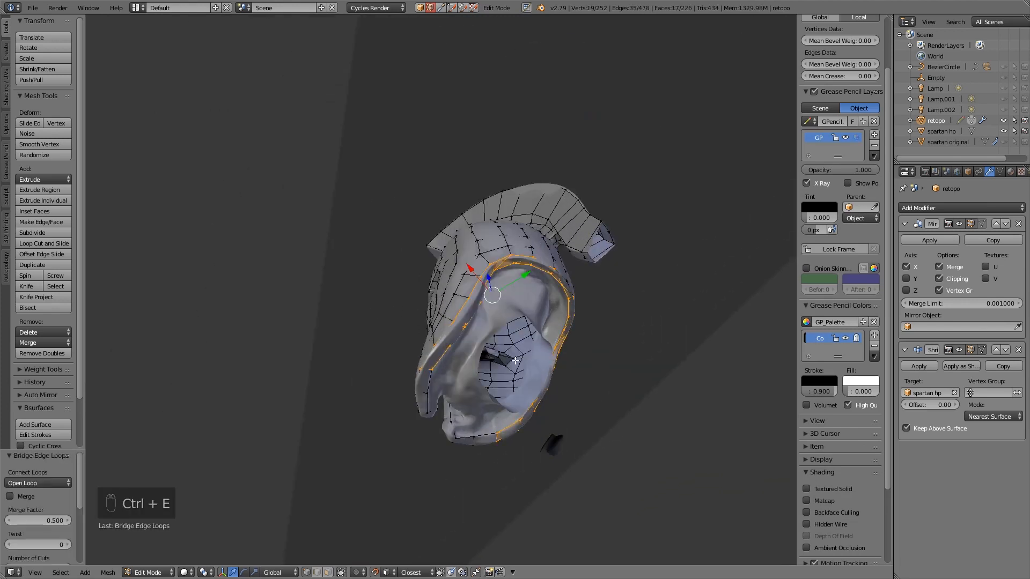
middle_drag(516, 360, 493, 312)
scroll(493, 312, up, 4)
key(ctrl+z)
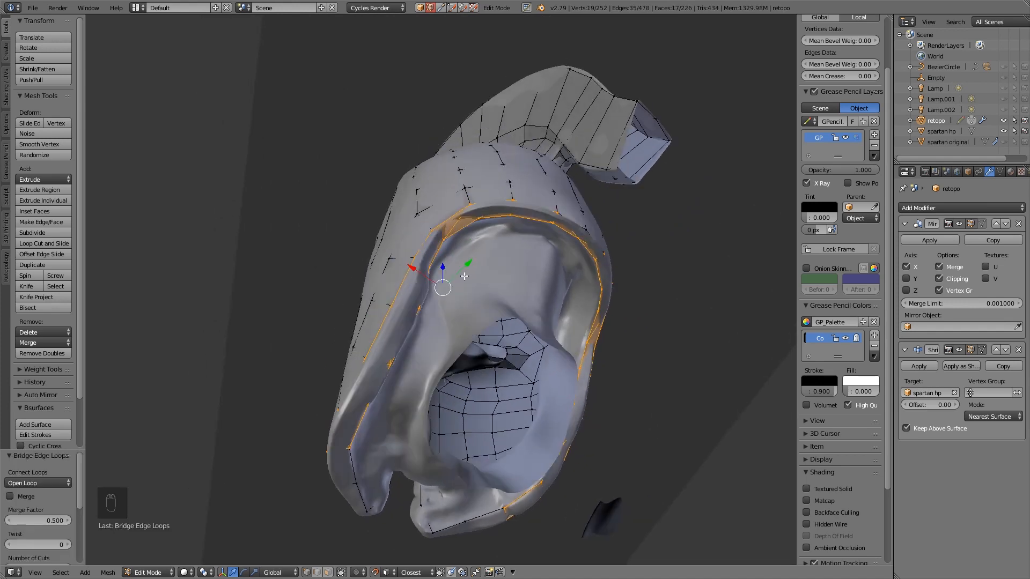
Step: Bridge the inner and outer edges of the helmet's lower rim, and fill the remaining gap with a face
key(ctrl+e)
click(588, 231)
middle_drag(587, 231, 425, 311)
key(f)
Step: Reselect the whole retopo mesh, apply a mesh specials operation to it, and toggle the spartan hp sculpt's visibility
middle_drag(354, 292, 528, 376)
scroll(462, 288, up, 3)
key(a)
key(a)
key(w)
click(456, 292)
scroll(286, 334, down, 6)
click(1002, 131)
Step: Change the mesh selection mode and reposition a rim vertex near the eye opening
scroll(538, 357, up, 3)
middle_drag(600, 343, 622, 355)
key(ctrl+Tab)
click(496, 338)
right_click(486, 354)
key(g)
click(491, 364)
Step: Extrude a chain of vertices from the eye opening's outer corner across the brow to the mirror centre
middle_drag(459, 372, 437, 335)
right_click(570, 315)
key(e)
click(536, 319)
key(e)
click(465, 298)
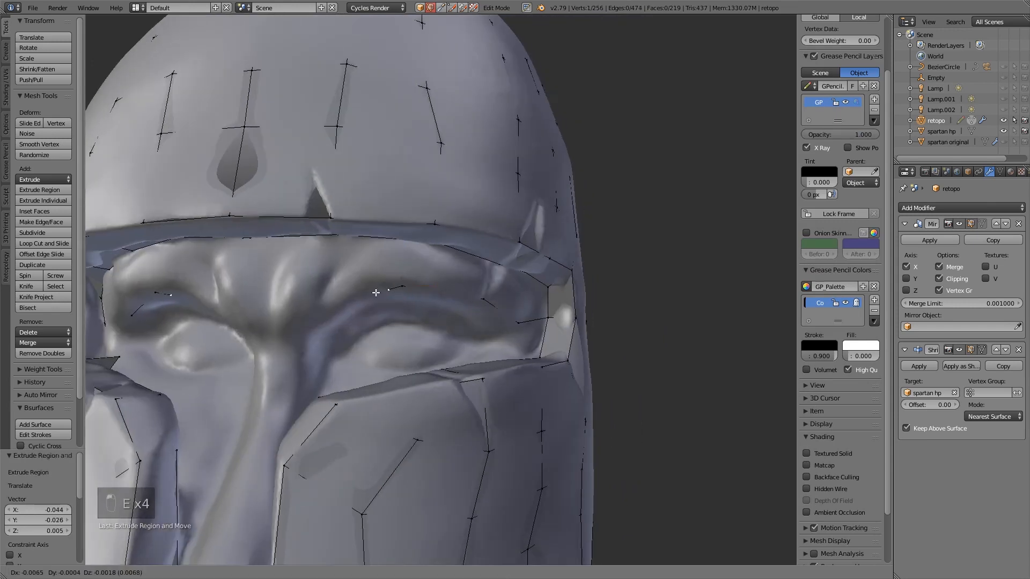
click(346, 303)
key(e)
click(276, 319)
Step: Select the eye opening's upper inner edge and the new brow chain, and connect them with Bridge Edge Loops
middle_drag(314, 317, 262, 316)
ctrl+right_click(569, 316)
key(ctrl+z)
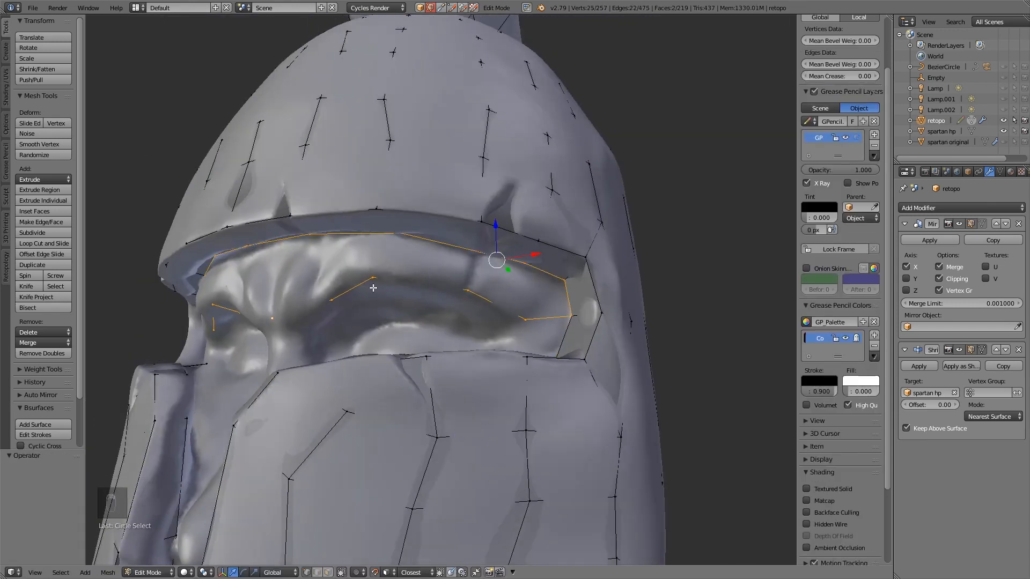
key(ctrl+Tab)
click(374, 298)
scroll(590, 349, down, 9)
scroll(598, 375, up, 5)
key(c)
middle_drag(483, 367, 570, 365)
key(ctrl+e)
click(570, 364)
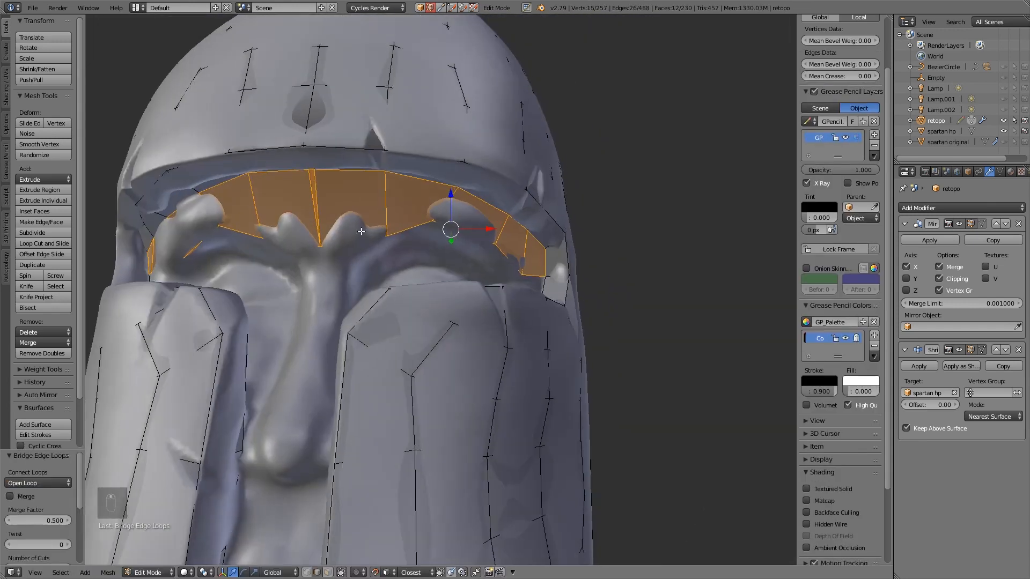
Step: Switch to vertex selection and reposition the vertices of the bridged brow surface, from the centre to the outer side
key(ctrl+Tab)
click(358, 220)
right_drag(314, 170, 323, 170)
middle_drag(324, 170, 382, 230)
key(g)
click(342, 184)
right_drag(384, 178, 383, 193)
middle_drag(494, 182, 441, 200)
right_drag(553, 212, 553, 227)
Step: Extrude a chain of vertices from the brow surface's outer end across the face below the eye
middle_drag(552, 228, 569, 253)
right_click(543, 251)
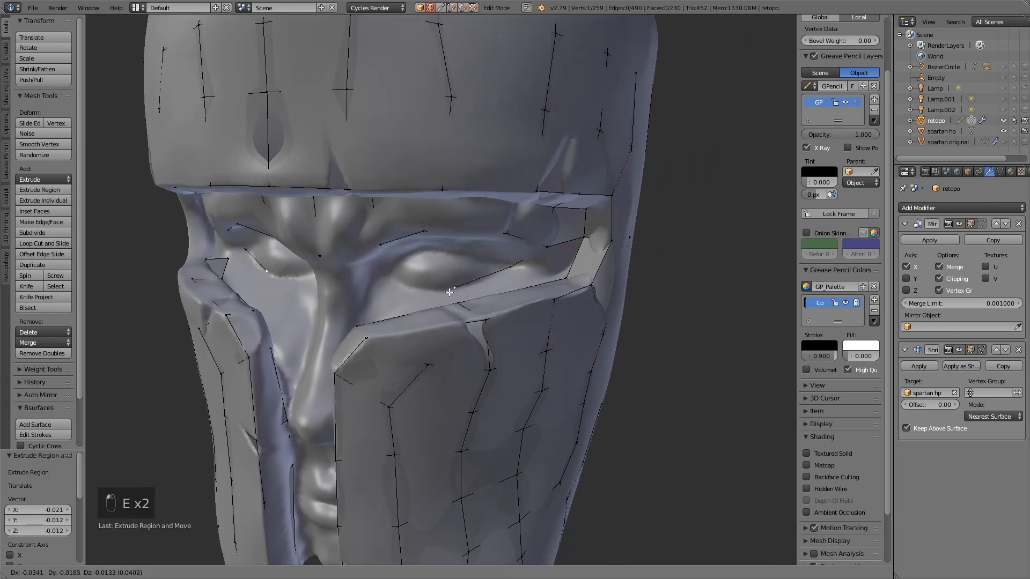
Step: Extrude the retopology vertices along the rim beneath the eye and fill the faces toward the outer eye corner
click(431, 294)
middle_drag(402, 294, 433, 294)
key(e)
click(332, 294)
middle_drag(332, 293, 638, 268)
key(f)
click(485, 306)
right_click(526, 284)
key(f)
click(572, 262)
Step: Add a loop cut through the strip beneath the eye and reposition its vertices on the sculpt
key(ctrl+r)
key(g)
key(ctrl+Tab)
click(389, 268)
right_click(462, 253)
key(g)
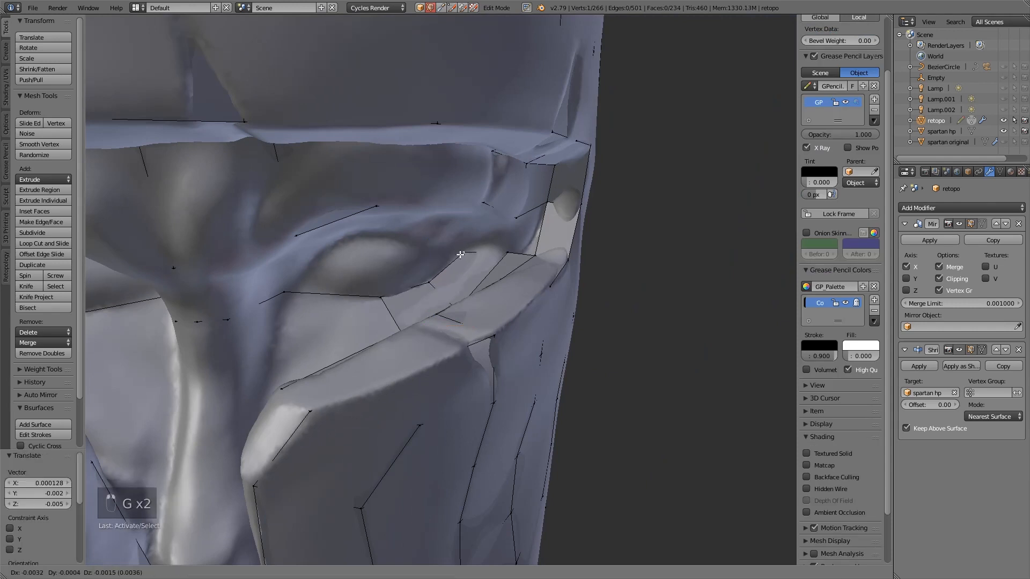
click(460, 254)
Step: Fill the faces at the outer corner of the eye opening and adjust the position of a corner vertex
middle_drag(460, 254, 370, 259)
shift+right_click(563, 239)
key(f)
middle_drag(536, 278, 481, 262)
right_click(496, 271)
key(g)
key(f)
Step: Fill a quad between the inner eye corner and the brow, and continue the faces along the upper eyelid
shift+right_click(312, 276)
shift+right_click(299, 218)
shift+right_click(359, 193)
key(f)
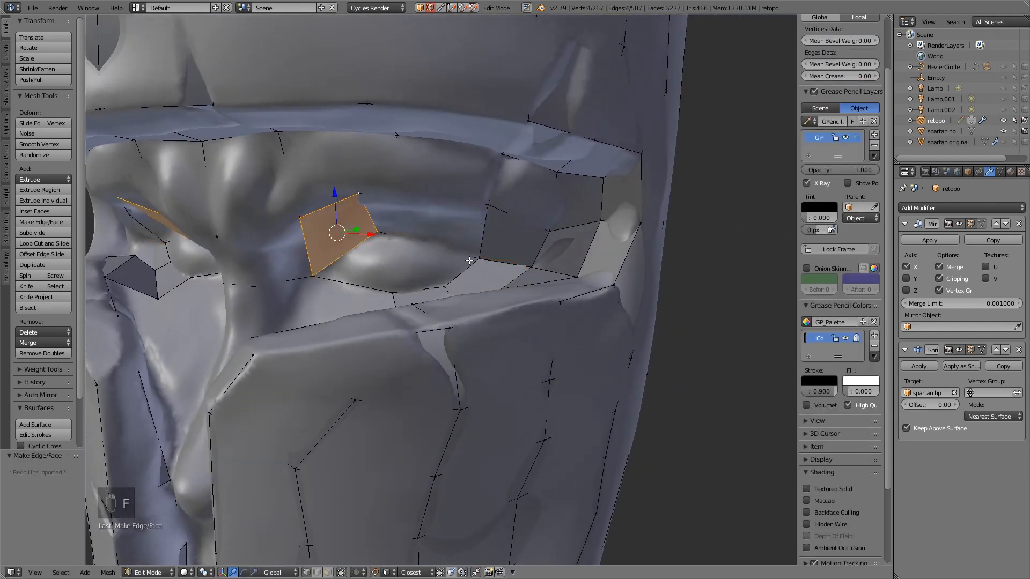
key(ctrl+Tab)
click(444, 211)
key(f)
middle_drag(472, 239, 450, 241)
Step: Delete the unwanted geometry below the eye and fill a new face from the neighbouring edges
key(ctrl+Tab)
right_click(343, 287)
key(Delete)
click(343, 289)
right_click(412, 289)
middle_drag(413, 284, 424, 244)
key(f)
middle_drag(428, 285, 489, 317)
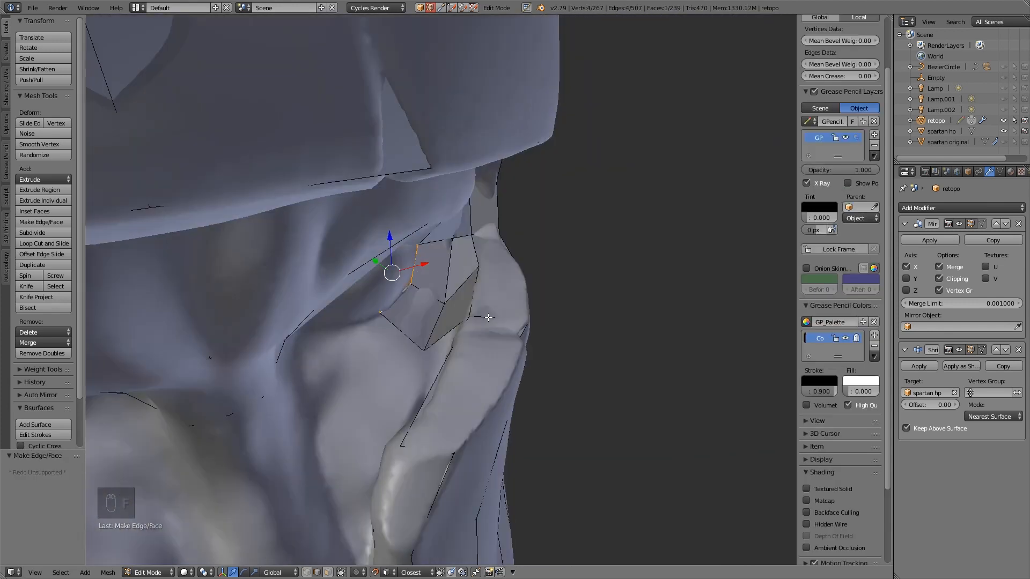
Step: Fill the faces between the lower eyelid and the cheek guard rim, and reposition the inner edge
middle_drag(372, 386, 376, 258)
key(f)
key(ctrl+z)
key(f)
right_click(437, 370)
key(f)
right_click(414, 336)
key(g)
click(409, 346)
Step: Reposition a vertex at the nose bridge and connect it to the neighbouring vertex with an edge
key(ctrl+Tab)
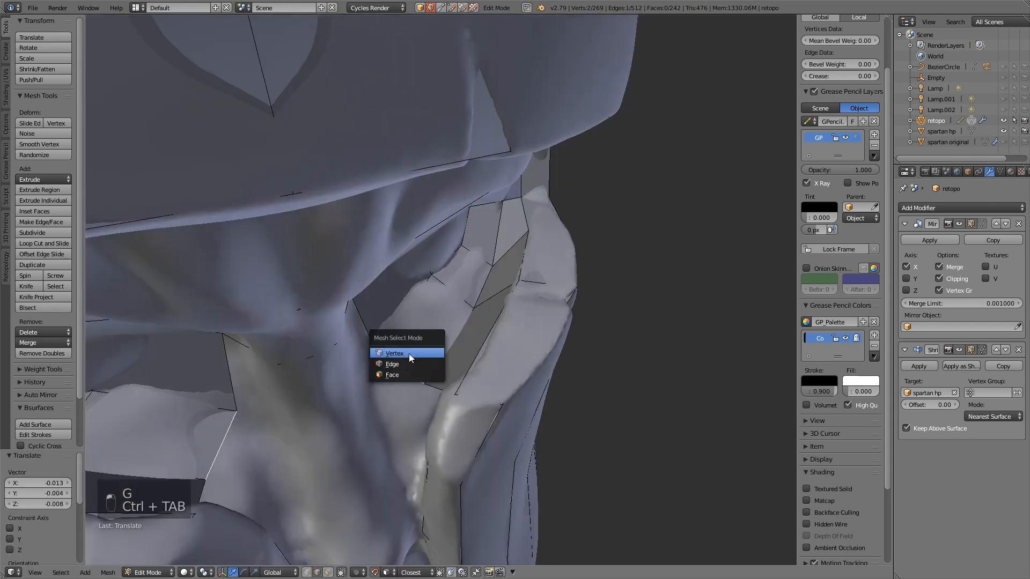
click(409, 355)
scroll(538, 349, down, 6)
middle_drag(514, 407, 452, 364)
scroll(465, 368, up, 6)
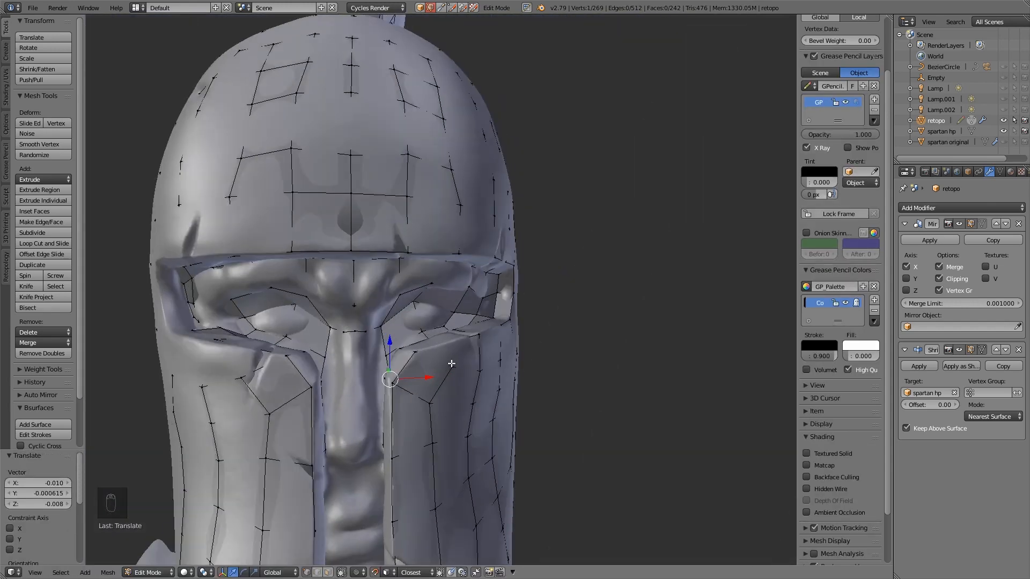
scroll(370, 333, up, 3)
right_click(345, 339)
key(g)
key(f)
middle_drag(365, 294, 350, 338)
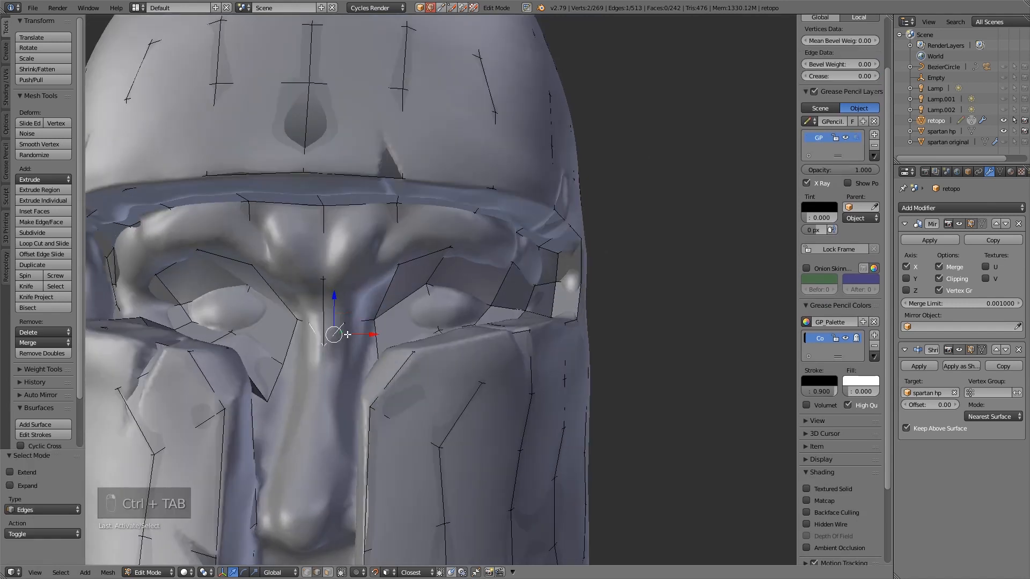
Step: Delete the selected nose-bridge edge and extrude a replacement from the adjacent vertex
key(Delete)
click(347, 334)
key(ctrl+Tab)
click(344, 320)
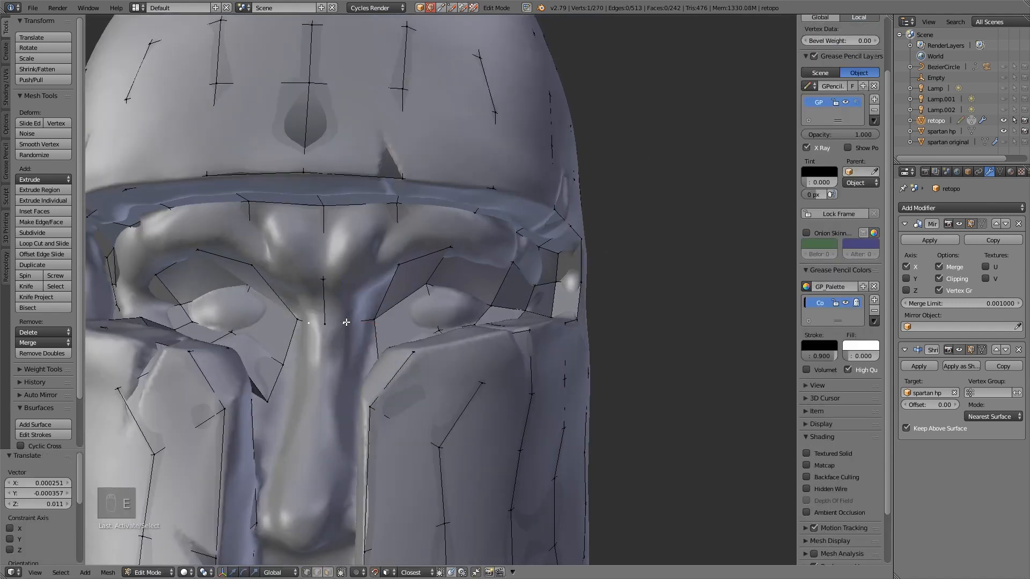
shift+right_click(325, 324)
key(w)
Step: Fill a face beside the nose bridge and connect its upper vertex to the inner brow with an edge
right_click(351, 299)
key(f)
middle_drag(345, 298, 322, 308)
shift+right_click(399, 265)
key(f)
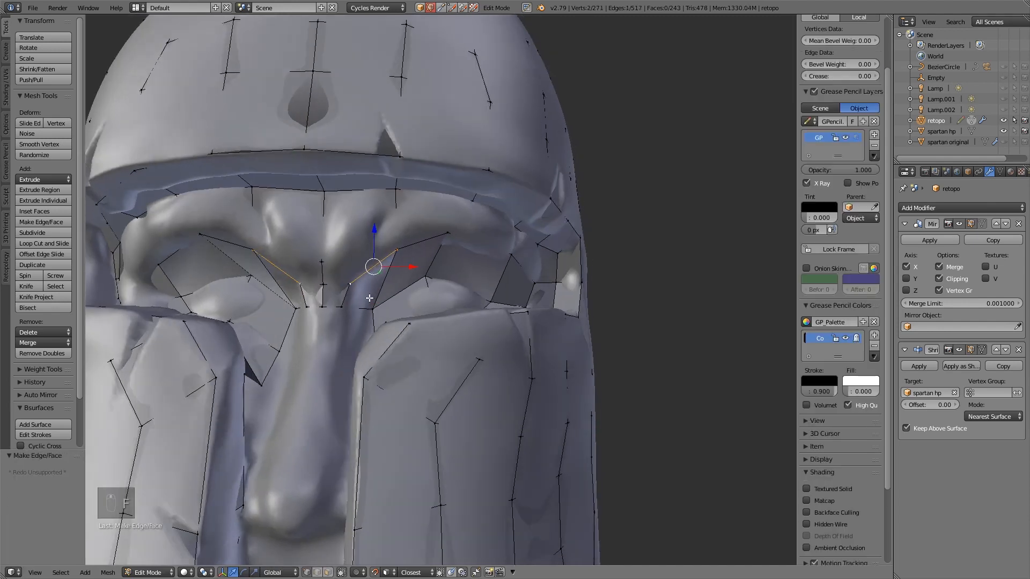
Step: Hide the spartan hp sculpt and fill the remaining faces between the nose bridge and the inner eye
click(1002, 131)
key(ctrl+Tab)
click(474, 273)
key(f)
key(f)
middle_drag(455, 290, 455, 382)
scroll(380, 392, down, 7)
scroll(433, 339, up, 5)
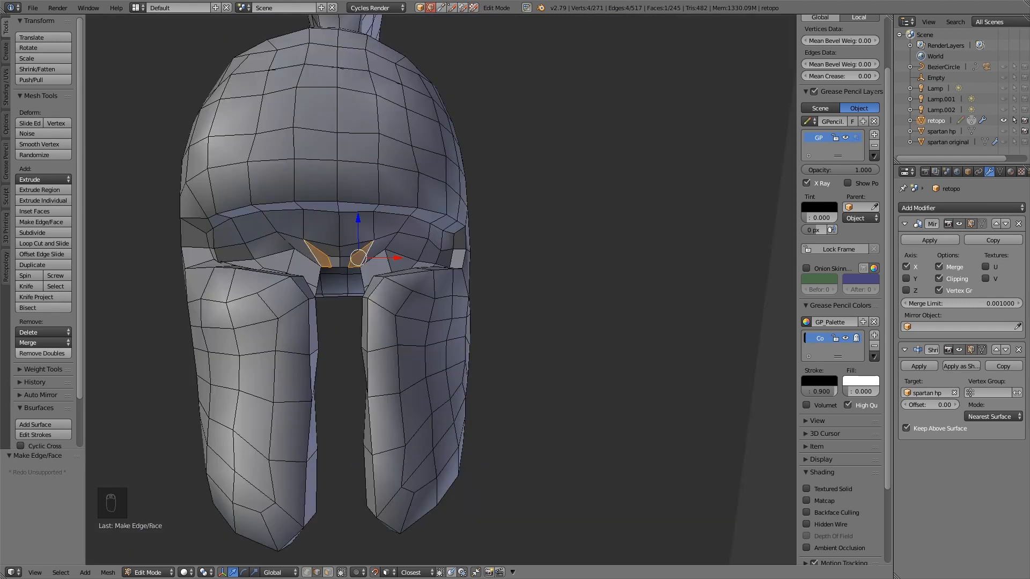
Step: Dissolve the selected edges across the nose bridge of the retopology mesh
right_click(343, 250)
key(Delete)
click(333, 268)
middle_drag(333, 269, 376, 257)
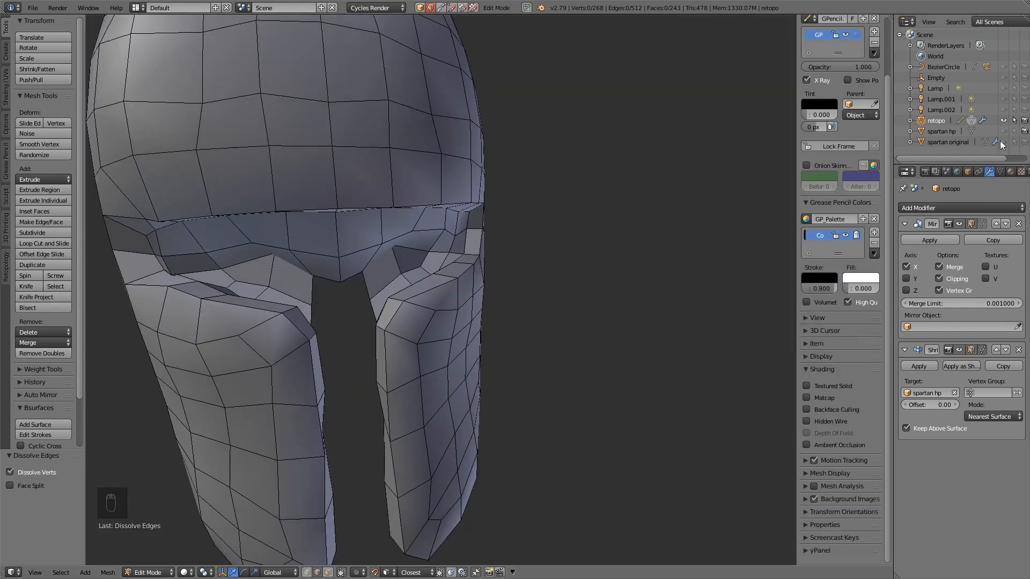
Step: Show the spartan hp sculpt again and reposition a vertex at the upper inner edge of the cheek guard
click(1003, 130)
middle_drag(421, 370, 471, 357)
scroll(471, 357, up, 2)
right_click(454, 317)
key(ctrl+Tab)
click(450, 322)
right_click(441, 323)
middle_drag(441, 323, 400, 327)
key(g)
click(416, 344)
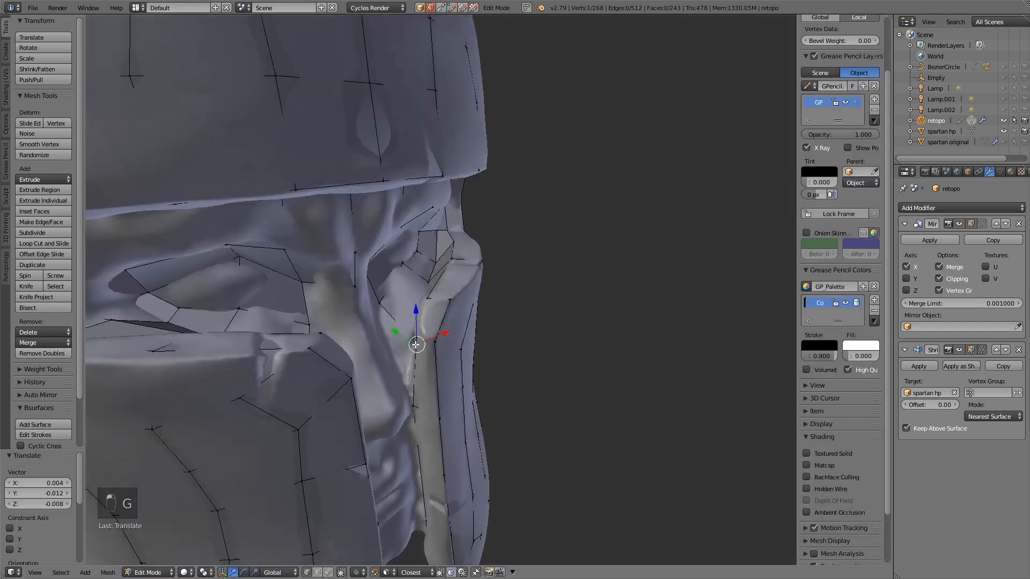
Step: Extrude the cheek guard's upper inner vertex onto the face and fill the faces up to the eye
middle_drag(417, 364, 376, 367)
key(e)
click(314, 329)
shift+right_click(322, 252)
key(f)
key(f)
Step: Connect the neighbouring vertices and fill the next faces down the inside of the cheek guard
right_click(356, 282)
middle_drag(356, 282, 384, 375)
shift+right_click(414, 348)
key(f)
right_click(456, 355)
shift+right_click(440, 316)
right_click(375, 351)
key(f)
key(f)
Step: Extrude the next cheek guard vertex inward onto the sculpted face and select its neighbours for a face
right_click(398, 382)
key(e)
click(352, 383)
shift+right_click(370, 294)
shift+right_click(398, 381)
Step: Extrude another vertex inward from the cheek guard edge and fill the two adjoining faces
right_click(451, 382)
key(e)
click(403, 383)
shift+right_click(396, 286)
key(f)
key(f)
Step: Reposition a vertex on the inner cheek strip and join it to the neighbouring vertex
middle_drag(423, 402, 457, 268)
scroll(499, 375, down, 4)
scroll(483, 375, up, 3)
key(space)
right_click(464, 304)
key(g)
click(470, 309)
shift+right_click(501, 269)
key(f)
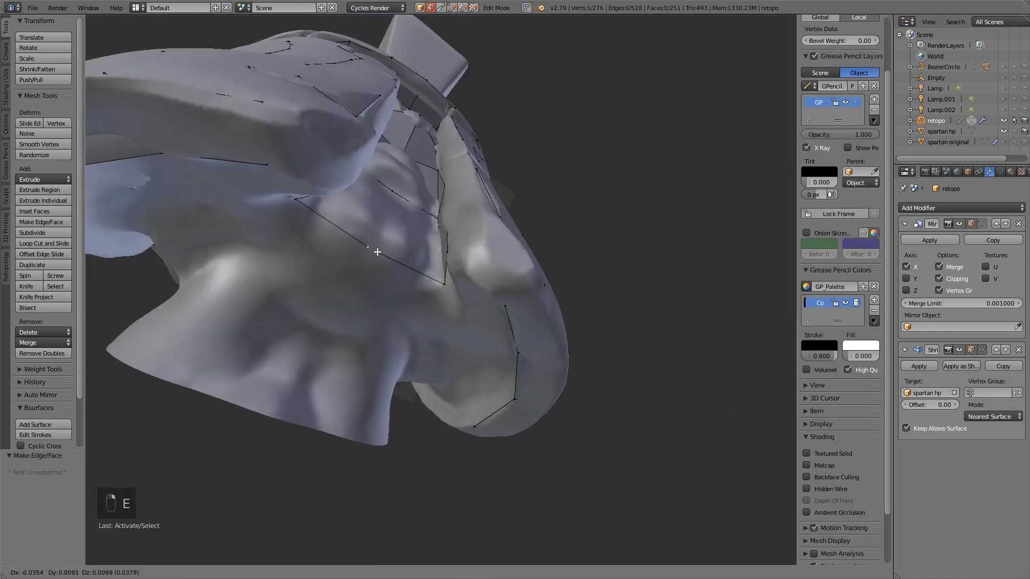
Step: Place the extruded vertex on the inner cheek guard and fill a face with its neighbouring vertices
click(378, 252)
shift+right_click(370, 206)
key(f)
middle_drag(408, 241, 439, 289)
Step: Extrude an edge of the inner cheek guard twice to continue the strip of faces
key(ctrl+Tab)
click(335, 287)
right_click(335, 241)
ctrl+click(318, 378)
ctrl+click(316, 404)
Step: Reposition a vertex of the extruded inner cheek strip on the sculpted surface
mouse_move(327, 370)
middle_down()
mouse_move(335, 397)
mouse_move(375, 252)
mouse_move(536, 238)
mouse_move(607, 363)
mouse_move(494, 383)
mouse_move(503, 347)
mouse_move(509, 402)
middle_up()
right_click(363, 374)
key(g)
key(g)
key(g)
key(g)
click(317, 418)
Step: Fill the gap beside the inner cheek strip, undoing the first fill and repeating it from another element
right_click(542, 236)
key(f)
key(ctrl+z)
right_click(606, 363)
key(f)
Step: Hide the spartan hp sculpt, fill two more gaps in the retopo mesh, and show the sculpt again
click(1003, 131)
right_click(552, 279)
mouse_move(589, 177)
middle_down()
mouse_move(552, 279)
mouse_move(465, 312)
mouse_move(439, 407)
mouse_move(451, 449)
mouse_move(456, 328)
mouse_move(469, 297)
mouse_move(484, 315)
mouse_move(474, 282)
mouse_move(507, 407)
middle_up()
key(f)
right_click(439, 407)
key(f)
click(1002, 131)
Step: Reveal the clipped area and extrude the open edge beneath the helmet toward the neck
scroll(474, 281, down, 3)
right_click(508, 409)
middle_drag(547, 343, 577, 363)
key(alt+b)
scroll(577, 363, down, 3)
scroll(563, 338, up, 5)
ctrl+click(566, 341)
ctrl+click(677, 280)
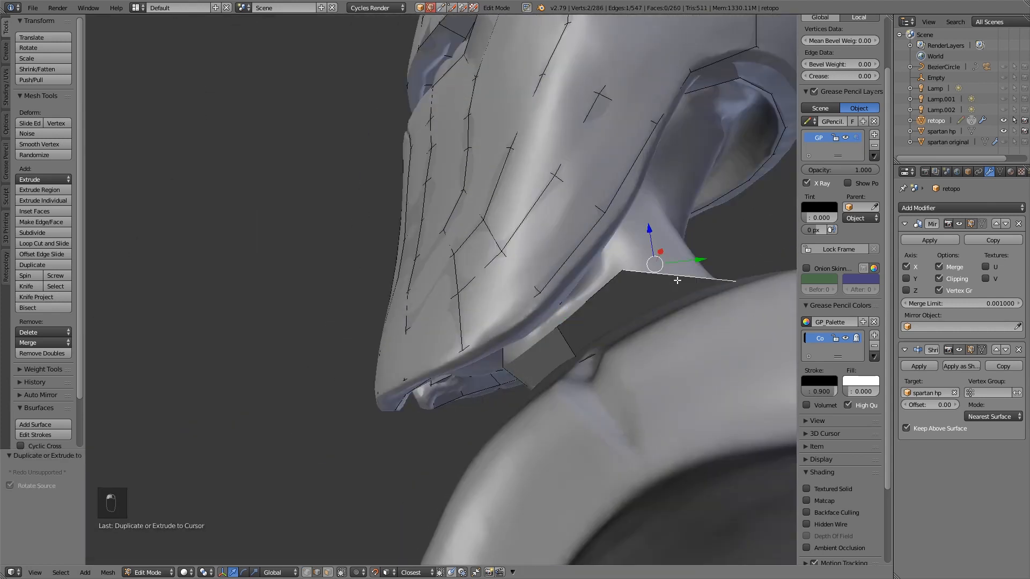
Step: Undo the last edge extrusion and extrude the edge around the neck in two shorter segments
key(ctrl+z)
middle_drag(677, 280, 628, 281)
ctrl+click(650, 267)
middle_drag(713, 282, 643, 284)
ctrl+click(670, 289)
drag(633, 291, 609, 291)
middle_drag(609, 292, 524, 218)
Step: Extrude the edge at the helmet's inner rear rim toward the back of the neck
alt+right_click(511, 228)
right_click(479, 250)
middle_drag(480, 250, 569, 148)
key(e)
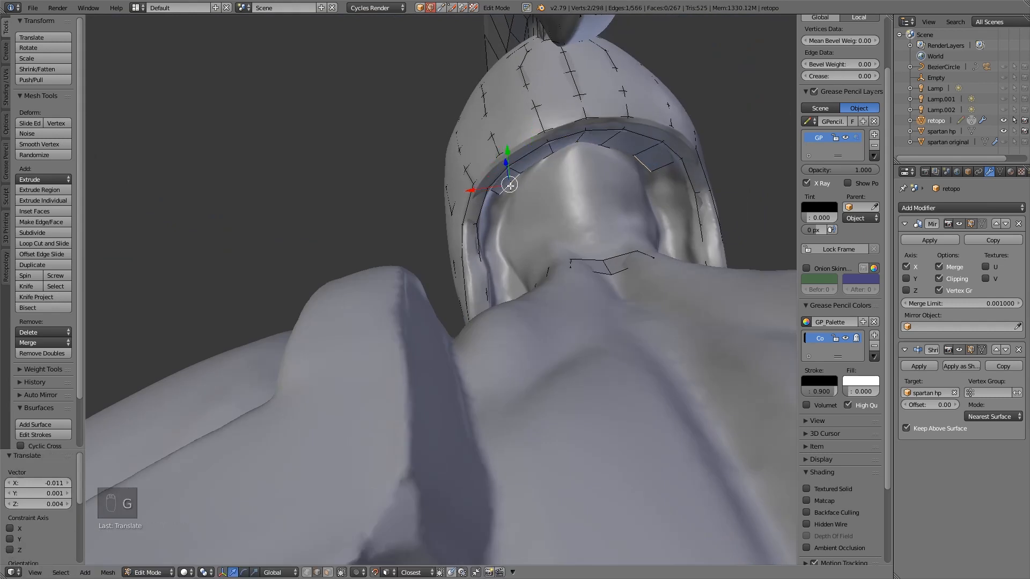
click(572, 212)
Step: Reposition the new edges at the rear rim and on the back of the neck to follow the sculpt
middle_drag(572, 213, 560, 145)
key(g)
click(586, 281)
right_click(558, 138)
key(g)
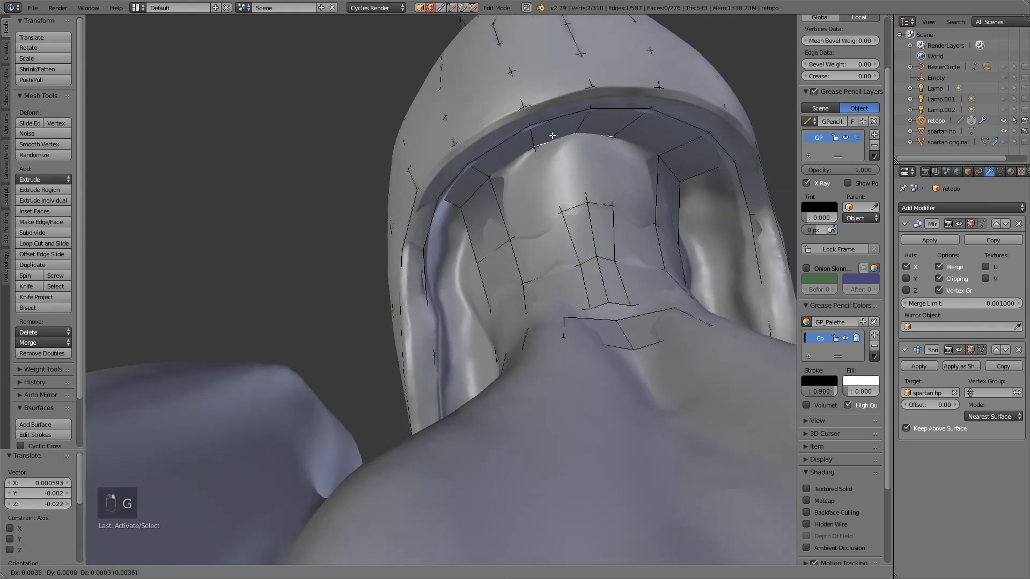
middle_drag(579, 273, 633, 390)
right_click(575, 363)
key(g)
click(582, 364)
Step: Dissolve the extra edge on the back of the neck and bridge the gap between the two open edge rows
right_click(526, 423)
key(Delete)
click(519, 421)
mouse_move(531, 422)
middle_down()
mouse_move(503, 420)
mouse_move(523, 413)
middle_up()
right_click(483, 421)
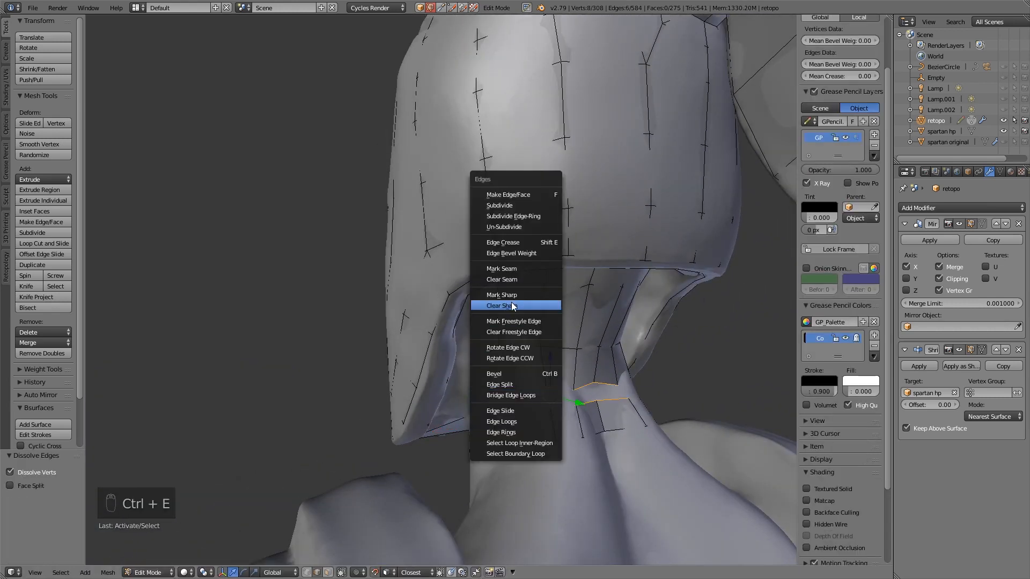
key(g)
click(558, 366)
Step: Switch to vertex selection and reposition the side vertex of the neck strip inside the helmet
key(ctrl+Tab)
click(547, 358)
right_click(465, 376)
key(g)
key(g)
key(g)
middle_drag(472, 378, 421, 334)
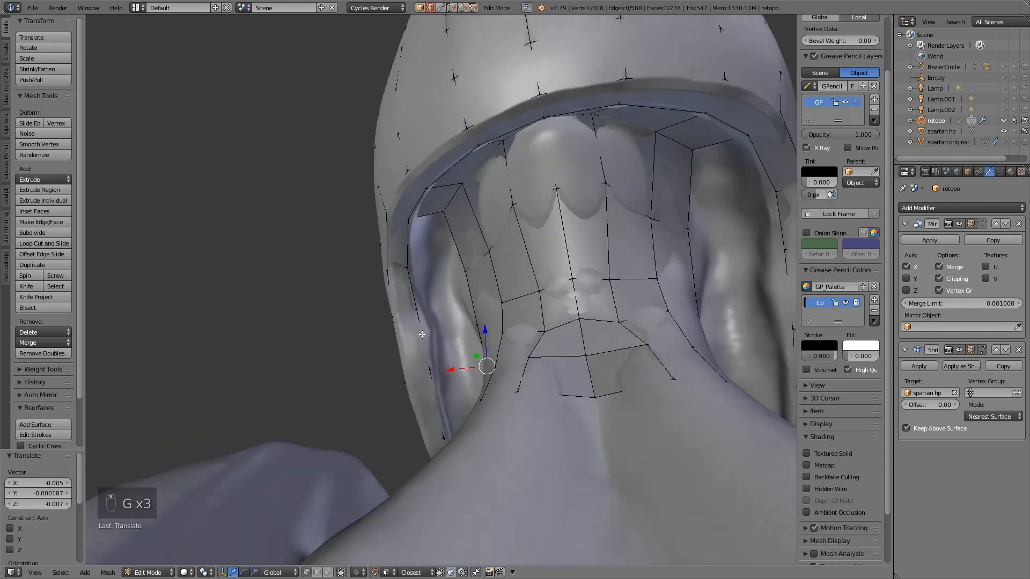
Step: Fill the three open gaps between the helmet's inner rim and the neck strip
key(f)
key(f)
key(f)
Step: Extrude a vertex from the inner side rim down between the cheek guard and the neck
middle_drag(432, 216, 492, 399)
key(ctrl+Tab)
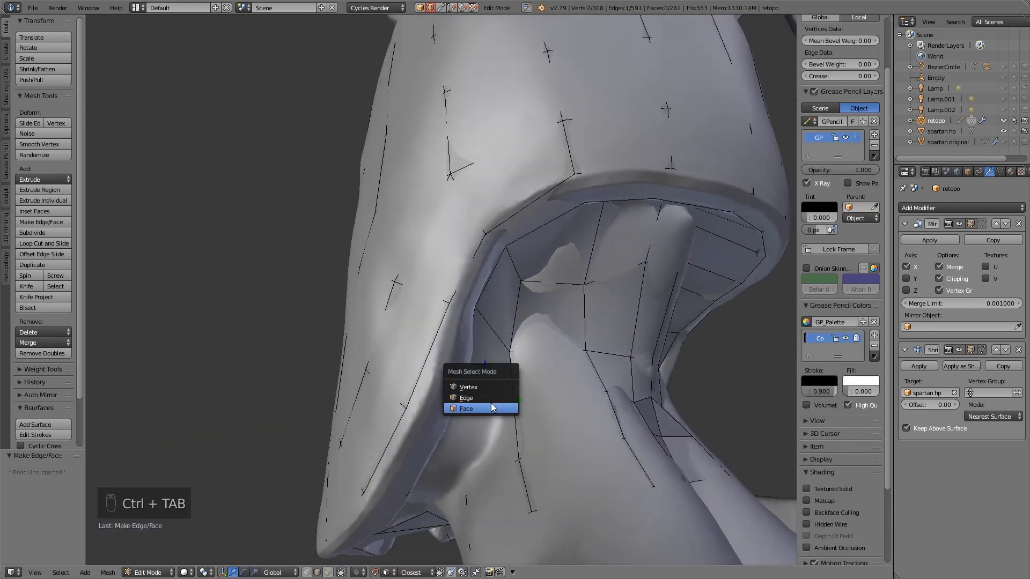
click(489, 387)
right_click(514, 409)
key(e)
click(482, 457)
Step: Fill two faces between the inner cheek guard and the neck and adjust a vertex between them
middle_drag(481, 458, 456, 322)
shift+right_click(494, 421)
shift+right_click(450, 319)
shift+right_click(526, 330)
key(f)
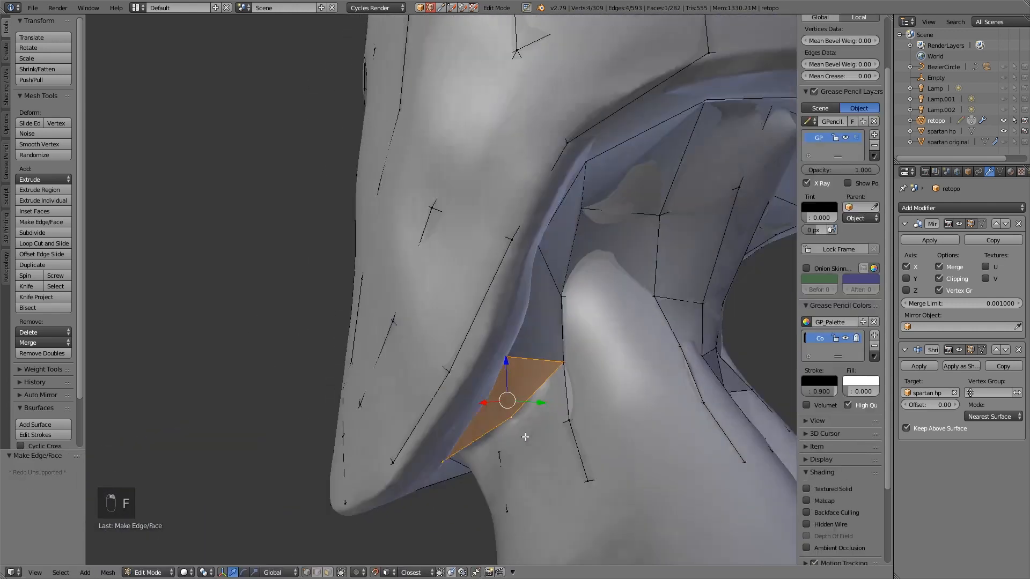
key(f)
middle_drag(491, 425, 506, 394)
right_drag(506, 394, 513, 387)
Step: Isolate the helmet in the viewport with a clipping border around it
middle_drag(513, 387, 606, 411)
scroll(606, 411, down, 6)
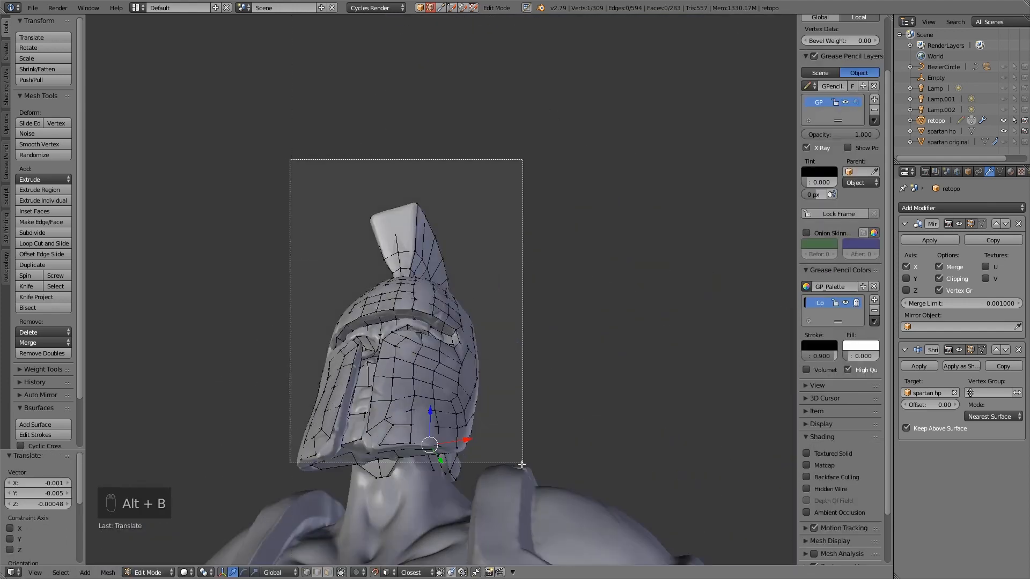
drag(521, 464, 522, 464)
middle_drag(522, 464, 462, 478)
scroll(589, 461, up, 2)
middle_drag(660, 450, 759, 445)
key(alt+n)
key(alt+b)
drag(345, 110, 612, 418)
scroll(611, 418, up, 3)
Step: Select the corner vertices of the remaining gap on the helmet's inner side and fill it with a face
middle_drag(612, 418, 494, 293)
shift+right_click(369, 189)
shift+right_click(443, 159)
key(f)
Step: Reposition the vertices along the lower edge of the inner cheek strip
middle_drag(443, 177, 408, 292)
right_click(446, 312)
key(g)
key(g)
key(g)
click(492, 314)
middle_drag(493, 314, 450, 219)
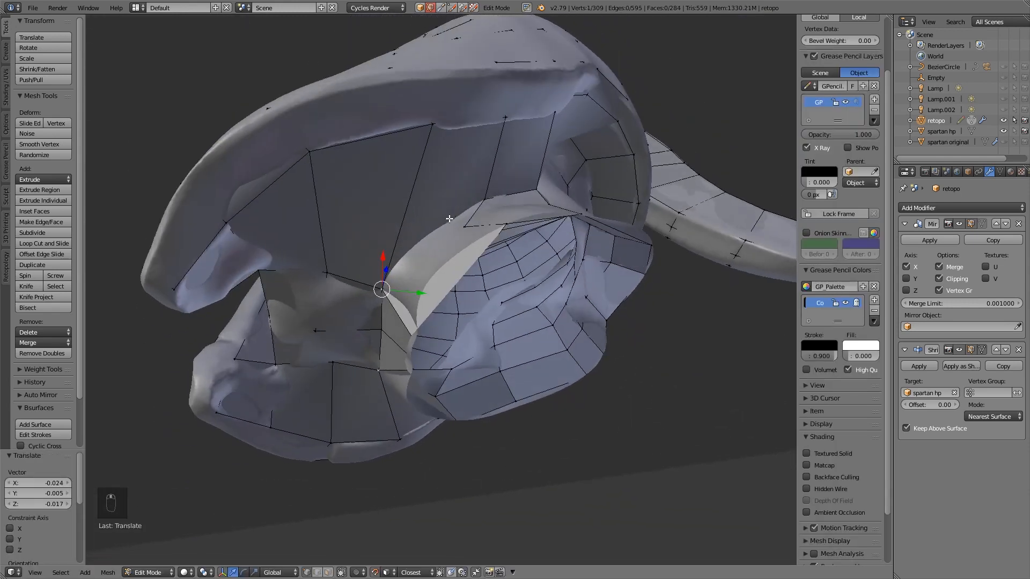
Step: Delete a face of the inner cheek strip and rip the vertex at its lower corner
click(440, 240)
right_click(436, 149)
key(Delete)
click(436, 149)
key(ctrl+Tab)
click(435, 128)
right_click(383, 287)
key(v)
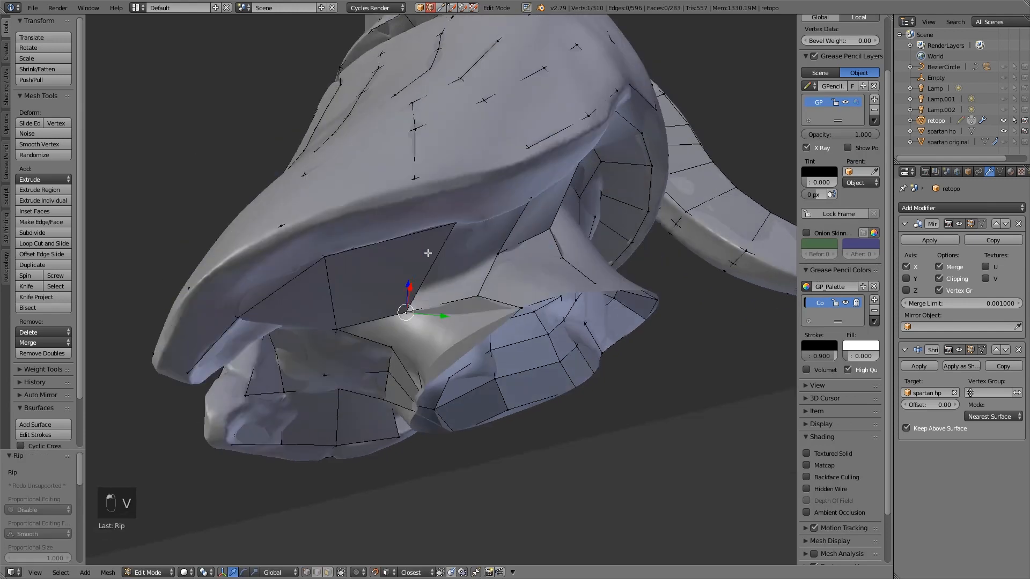
Step: Place the ripped vertex and move its neighbour to reshape the inner cheek strip
middle_drag(496, 277, 396, 242)
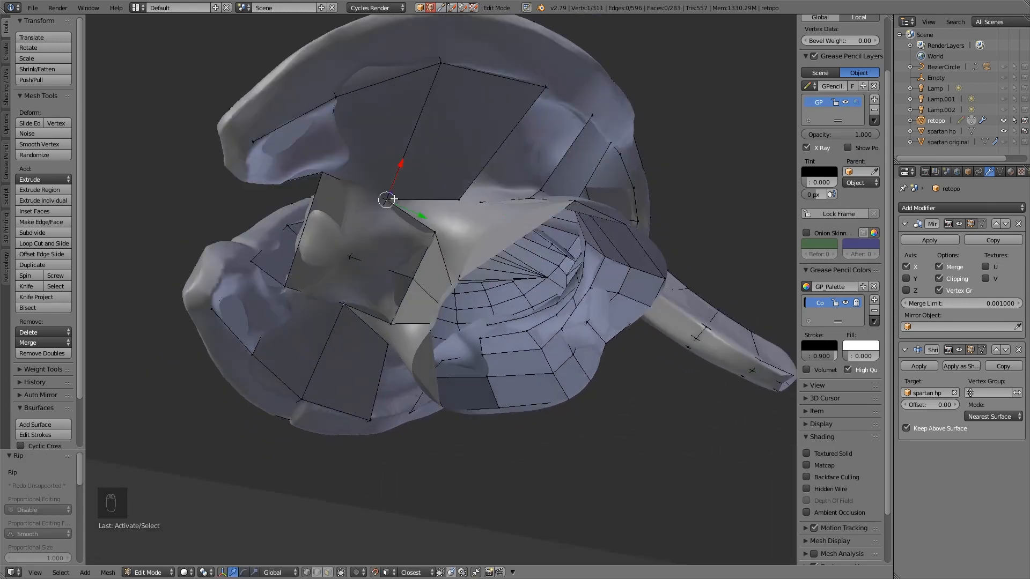
click(462, 166)
middle_drag(463, 166, 453, 170)
right_click(402, 193)
key(g)
key(g)
click(449, 240)
Step: Adjust further vertices around the opening between the cheek guard and the neck
middle_drag(398, 193, 429, 215)
right_click(443, 108)
key(g)
key(g)
key(g)
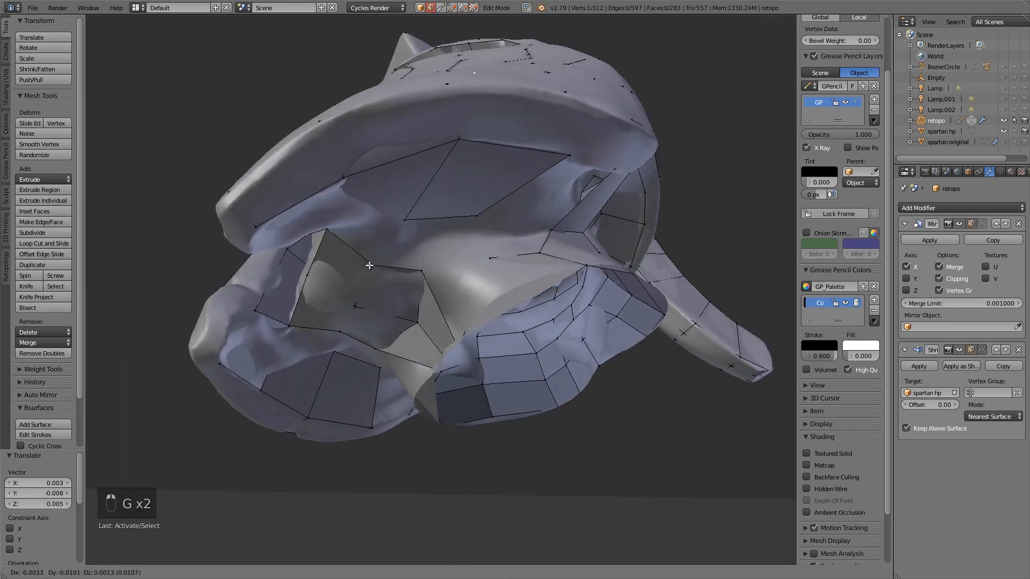
click(383, 258)
Step: Fill the opening between the inner cheek guard and the neck with new faces
middle_drag(453, 284, 440, 241)
shift+right_click(428, 168)
key(f)
right_click(441, 241)
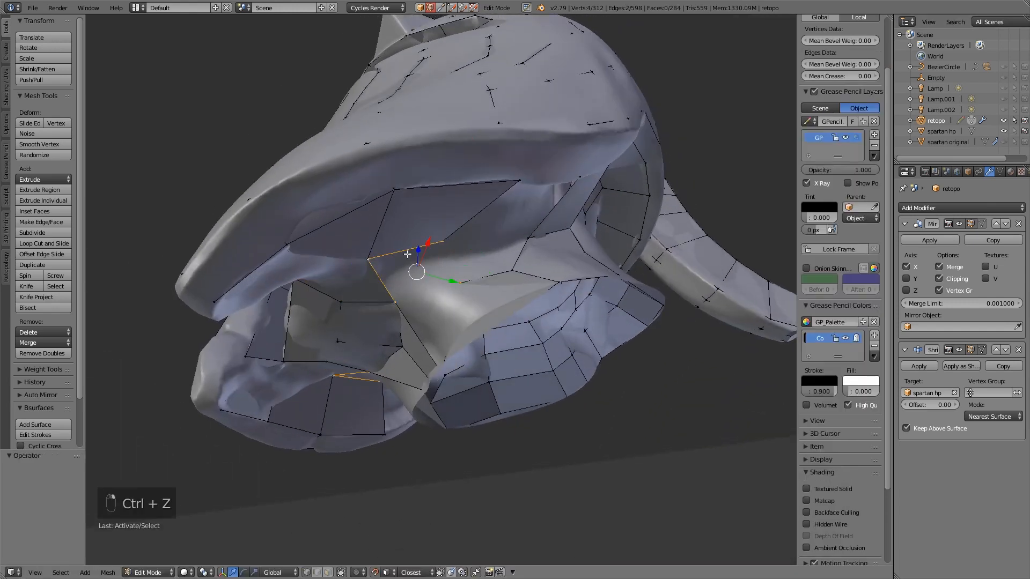
key(f)
key(ctrl+Tab)
right_click(382, 305)
key(f)
key(f)
Step: Clear the view clipping and reposition the vertex beneath the cheek guard on the side of the neck
middle_drag(382, 304, 478, 278)
key(alt+b)
key(ctrl+Tab)
right_click(490, 344)
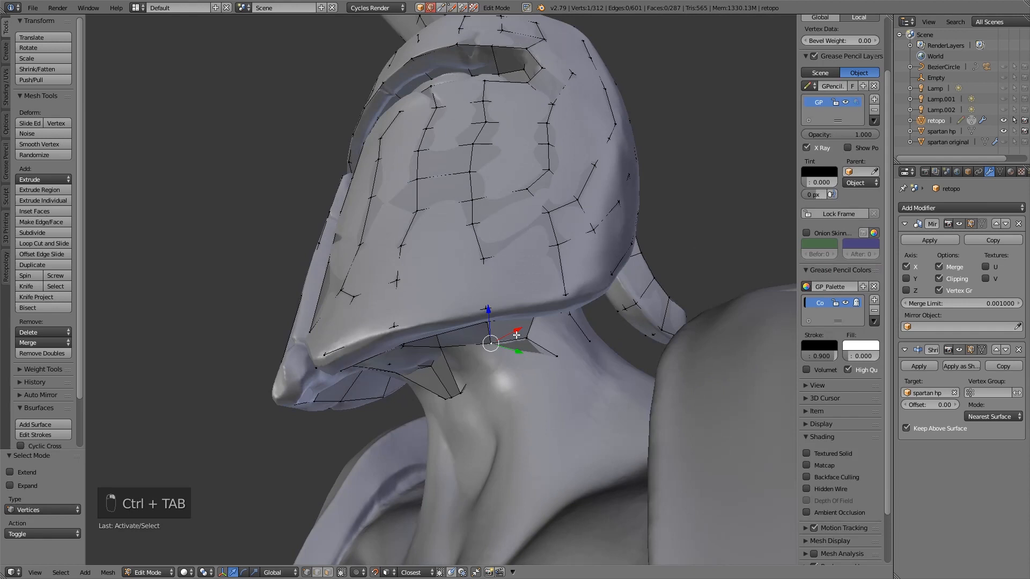
click(524, 357)
key(ctrl+Tab)
middle_drag(543, 363, 602, 374)
Step: Return to vertex selection and move another vertex under the helmet's edge onto the neck
key(ctrl+Tab)
click(406, 374)
right_click(429, 397)
key(g)
click(426, 398)
scroll(602, 374, down, 5)
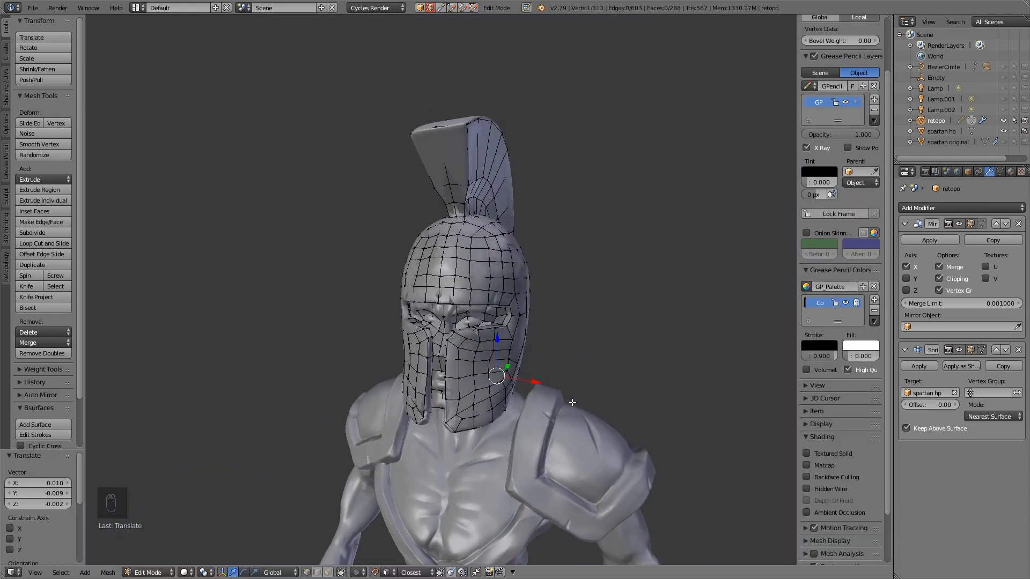
Step: Reposition two more vertices along the strip connecting the helmet to the neck
scroll(509, 364, up, 2)
right_click(438, 329)
key(g)
click(436, 335)
middle_drag(435, 335, 329, 277)
key(g)
click(416, 251)
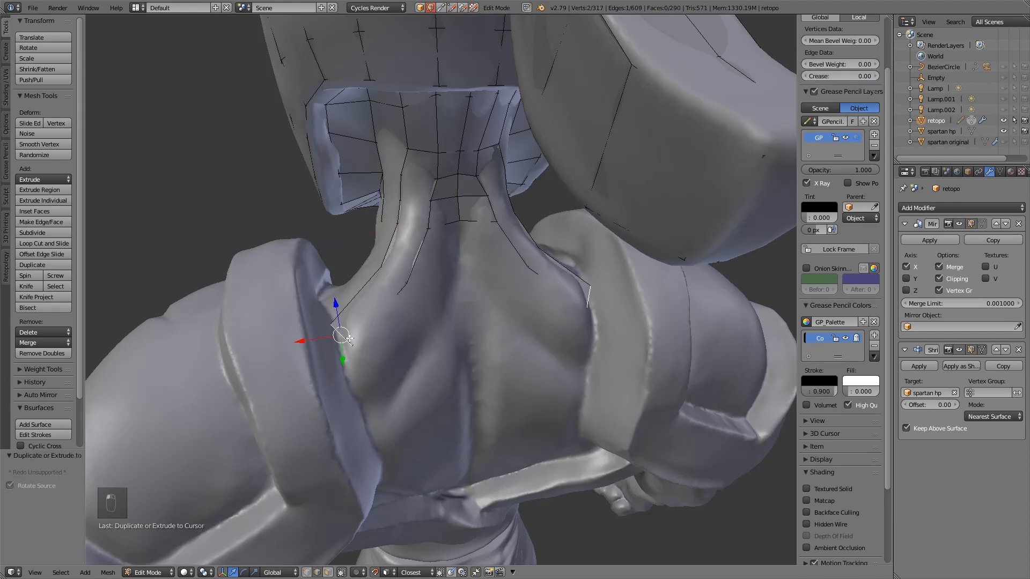
Step: Reposition two vertices at the lower end of the strip where the neck meets the shoulder armour
key(ctrl+Tab)
click(344, 328)
key(g)
click(380, 344)
middle_drag(380, 344, 327, 316)
key(g)
click(358, 335)
Step: Extrude the mesh border from the neck down onto the upper back and fill the gap with faces
right_click(388, 266)
key(e)
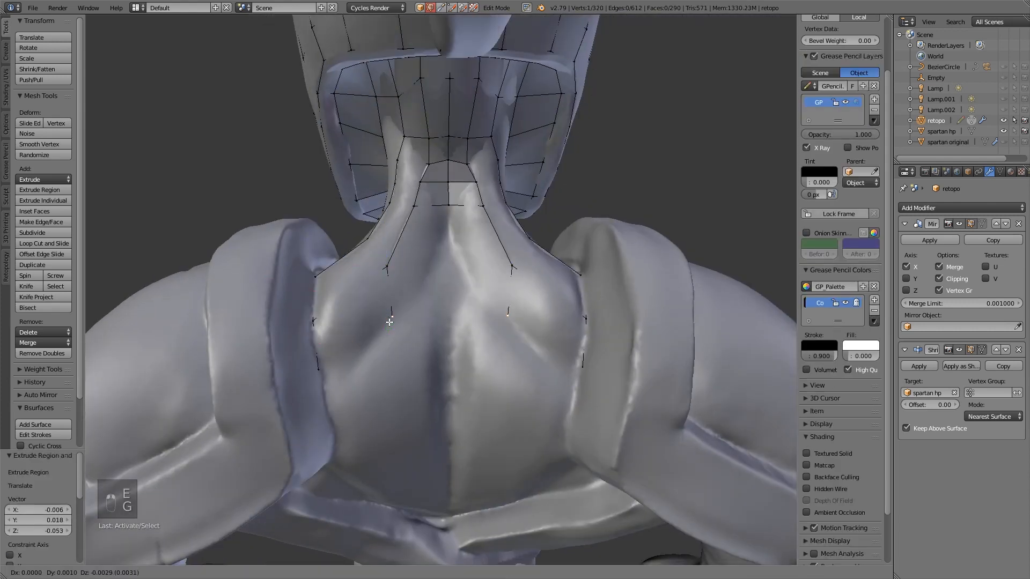
key(ctrl+Tab)
key(e)
click(451, 316)
key(f)
Step: Recalculate the normals of the whole retopo mesh and set the object to flat shading
key(a)
key(a)
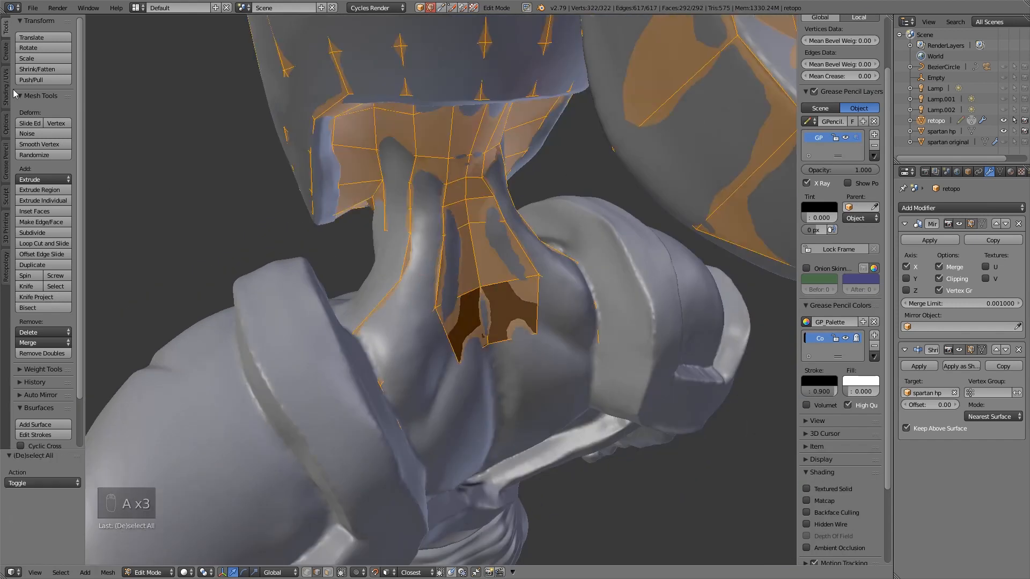
click(6, 86)
click(35, 114)
middle_drag(472, 252, 419, 262)
key(Tab)
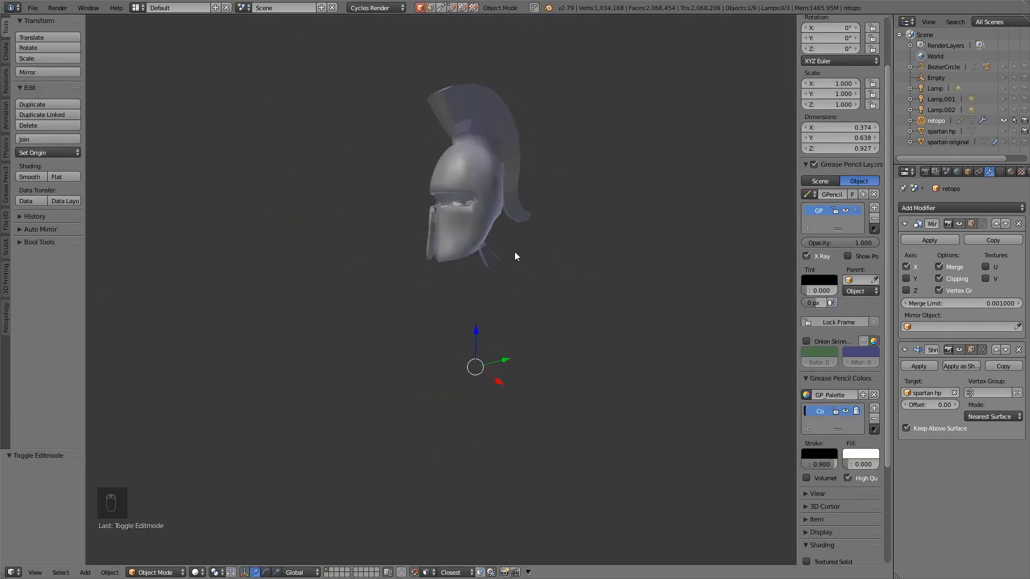
key(Tab)
key(Tab)
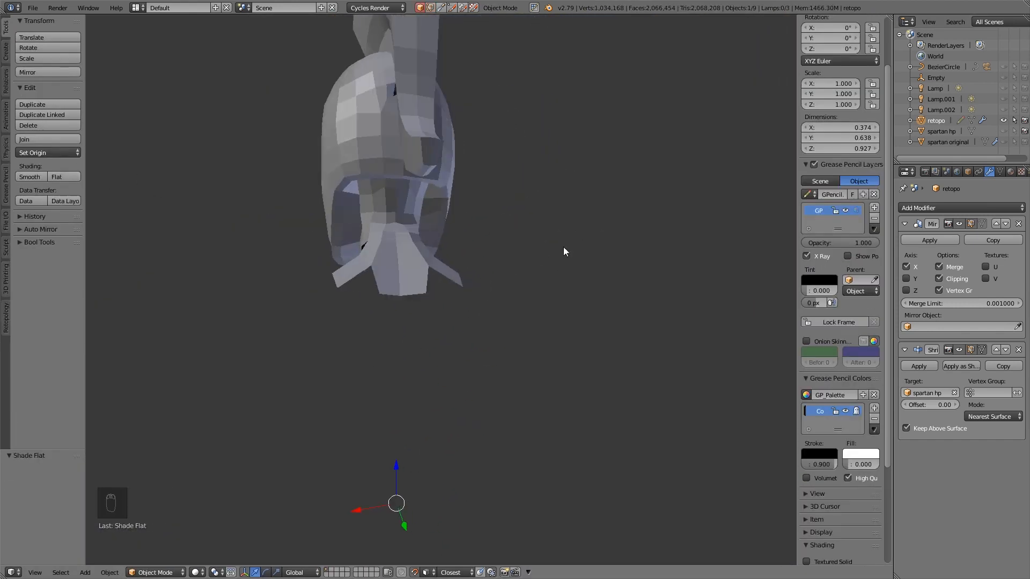
key(Tab)
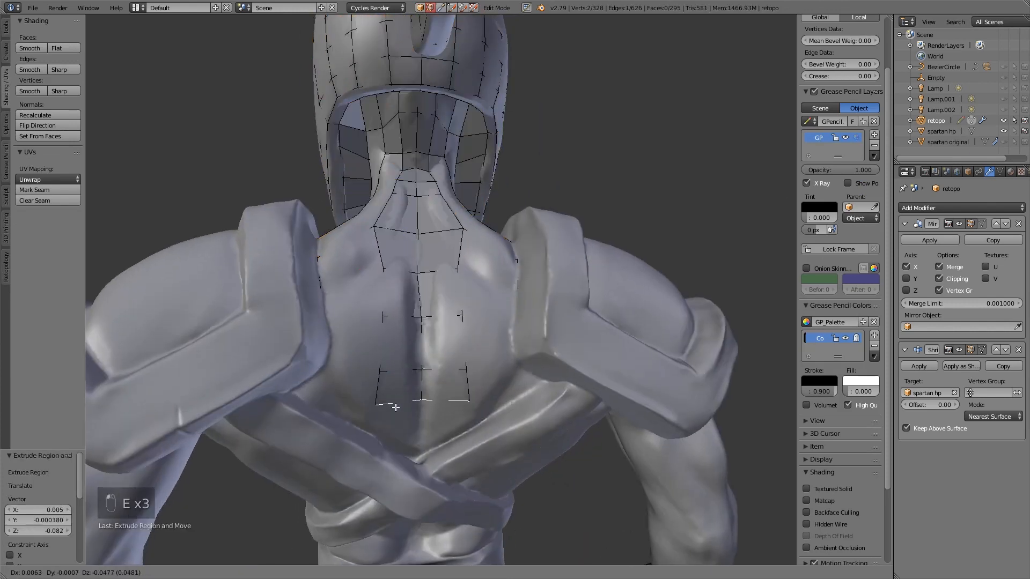
Step: Shape the lower end of the back's centre strip above the belt, extrude its outer corner and fill a face
key(ctrl+Tab)
click(417, 427)
right_click(417, 426)
key(g)
click(328, 414)
key(e)
click(410, 348)
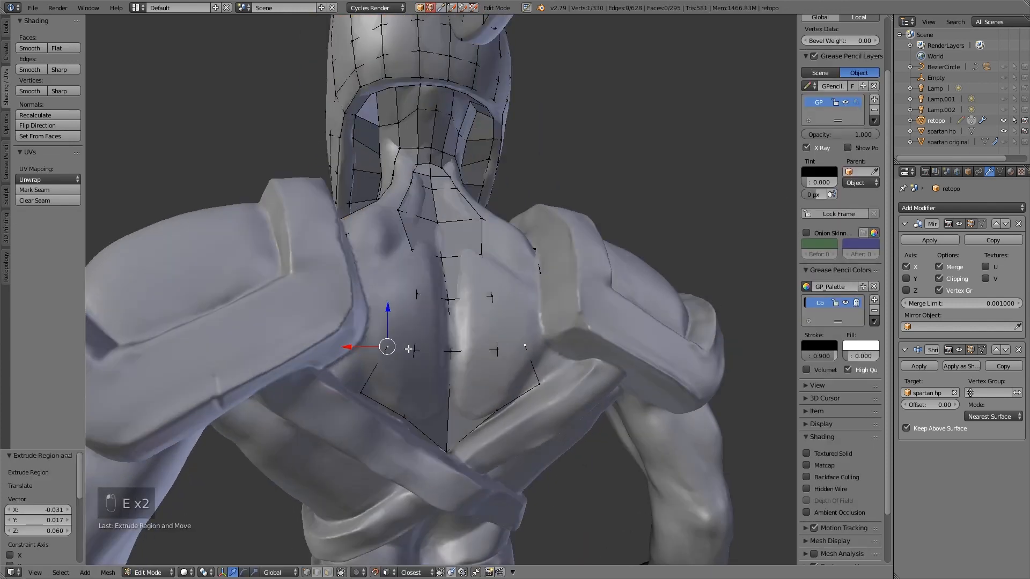
shift+right_click(409, 348)
key(f)
Step: Add a loop cut to the strip beside the shoulder armour and fill two faces toward the back's centre strip
middle_drag(348, 376, 365, 394)
key(ctrl+r)
click(357, 290)
middle_drag(357, 291, 346, 291)
right_click(352, 290)
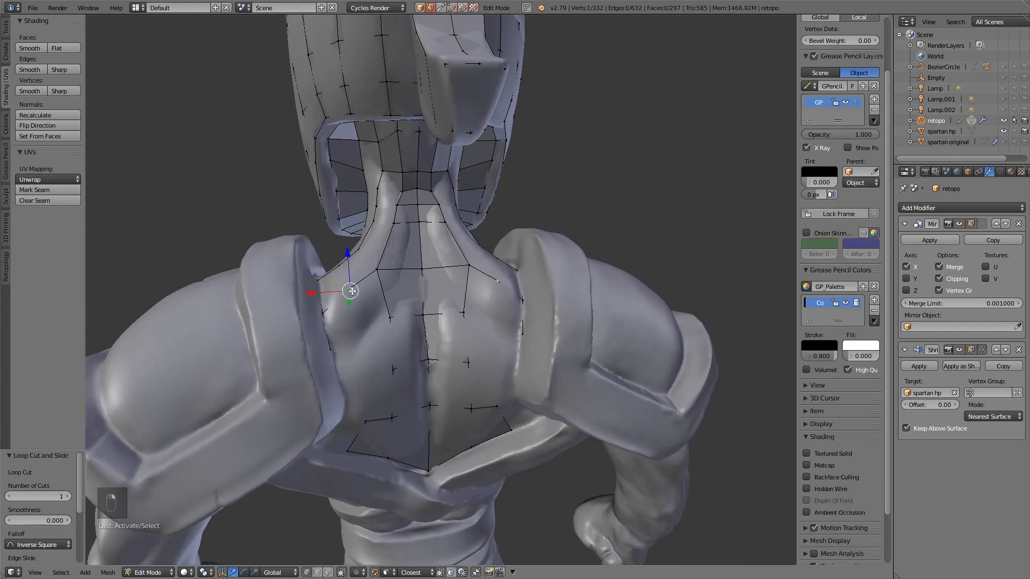
key(ctrl+Tab)
click(357, 311)
right_click(340, 300)
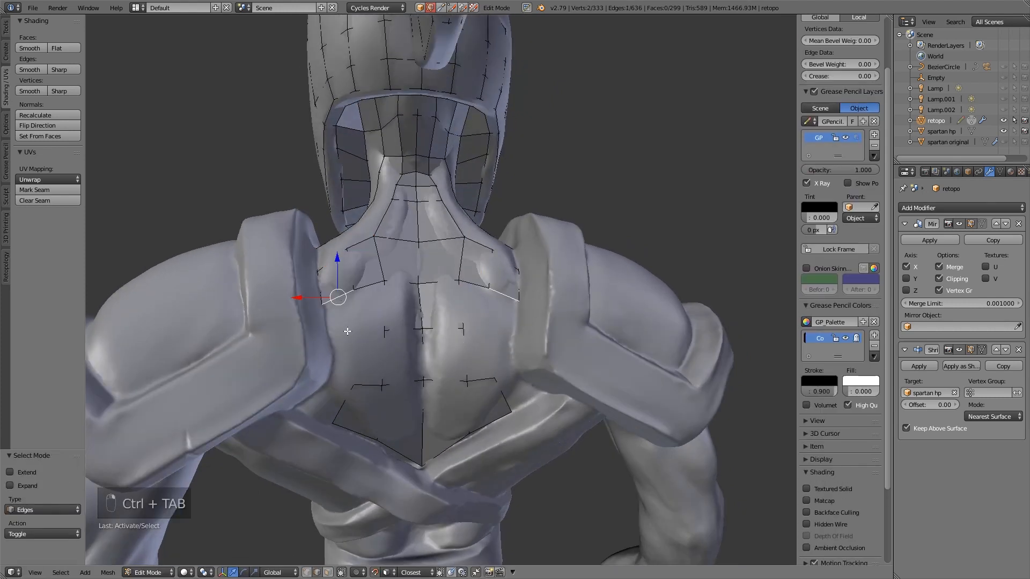
key(f)
key(f)
Step: Reposition the lower outer vertex beside the shoulder armour and fill the remaining gap on the back
middle_drag(379, 333, 361, 366)
right_click(311, 401)
key(g)
click(294, 380)
key(ctrl+Tab)
click(358, 369)
right_click(359, 343)
key(f)
Step: Try to reposition the vertices at the back of the neck and undo the last move
middle_drag(370, 225, 429, 236)
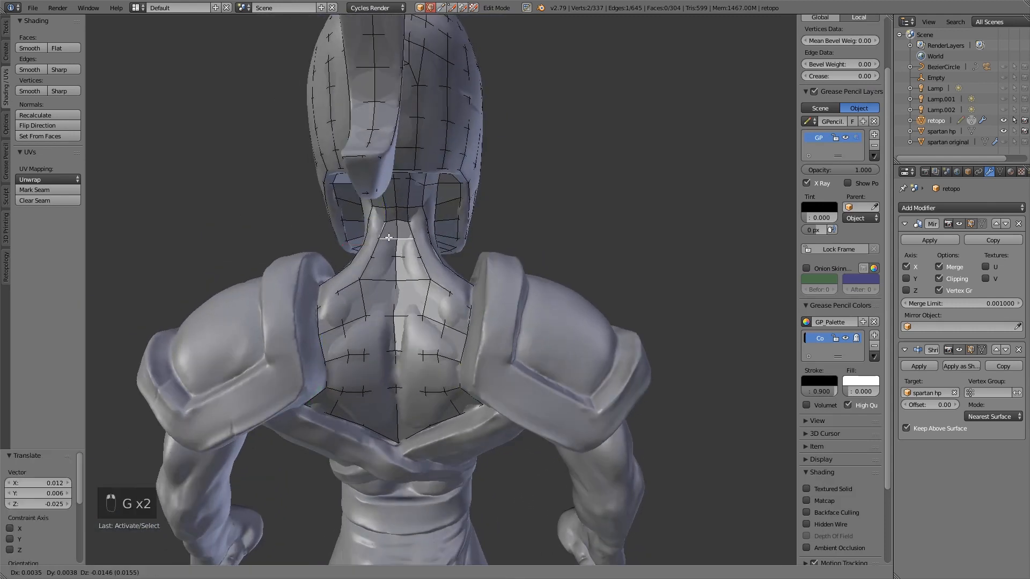
click(390, 206)
right_click(378, 280)
key(g)
click(407, 282)
middle_drag(467, 284, 523, 295)
key(ctrl+z)
Step: Switch to vertex selection and reposition the vertex on the side of the lower neck
key(a)
key(a)
key(a)
key(Tab)
key(Tab)
key(ctrl+Tab)
click(400, 252)
right_click(382, 298)
key(g)
click(378, 298)
middle_drag(378, 298, 408, 308)
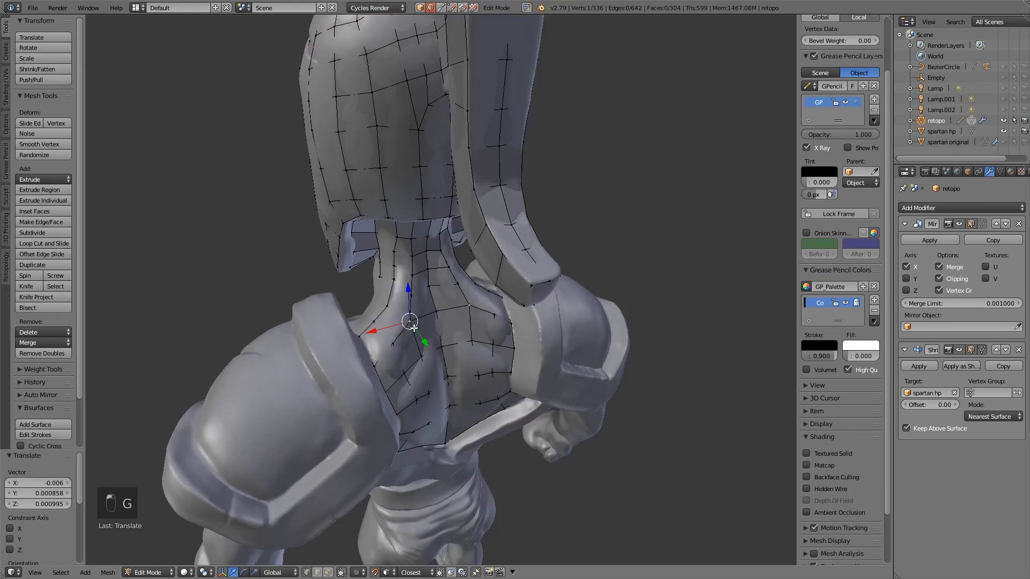
Step: Examine the neck, the front of the torso and the character's whole figure
scroll(343, 321, up, 4)
middle_drag(317, 327, 640, 352)
scroll(660, 329, down, 5)
middle_drag(577, 355, 620, 298)
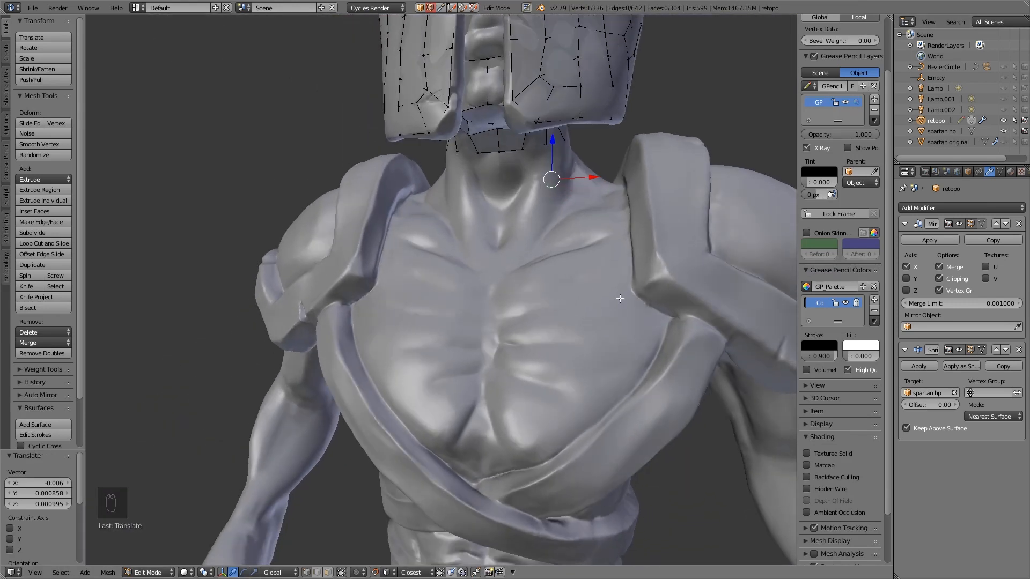
scroll(609, 345, down, 5)
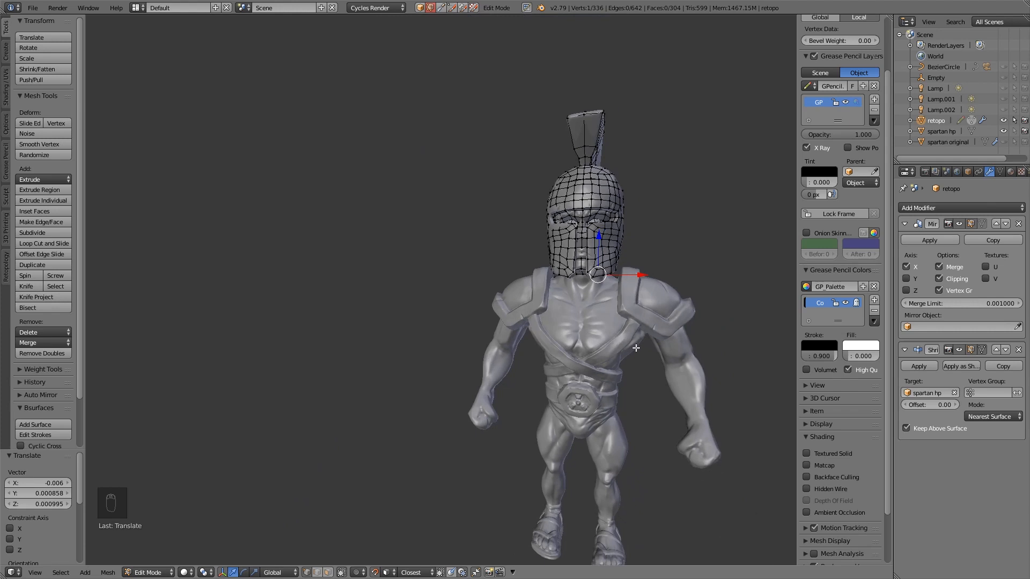
middle_drag(636, 348, 526, 395)
scroll(526, 395, up, 4)
Step: Draw grease pencil strokes across the outer rim of the shoulder armour at intervals all the way around
key(a)
middle_drag(308, 328, 292, 328)
middle_drag(138, 276, 138, 200)
click(35, 47)
mouse_move(514, 290)
middle_down()
mouse_move(356, 336)
mouse_move(413, 310)
middle_up()
key(ctrl+z)
scroll(413, 310, up, 3)
drag(382, 280, 400, 339)
drag(450, 265, 468, 321)
mouse_move(467, 320)
middle_down()
mouse_move(420, 290)
mouse_move(402, 300)
mouse_move(380, 212)
mouse_move(211, 241)
middle_up()
scroll(420, 289, down, 4)
scroll(211, 242, up, 5)
drag(332, 311, 322, 362)
middle_drag(322, 363, 484, 277)
middle_drag(438, 252, 456, 260)
drag(429, 238, 383, 256)
middle_drag(383, 255, 456, 241)
drag(494, 236, 469, 230)
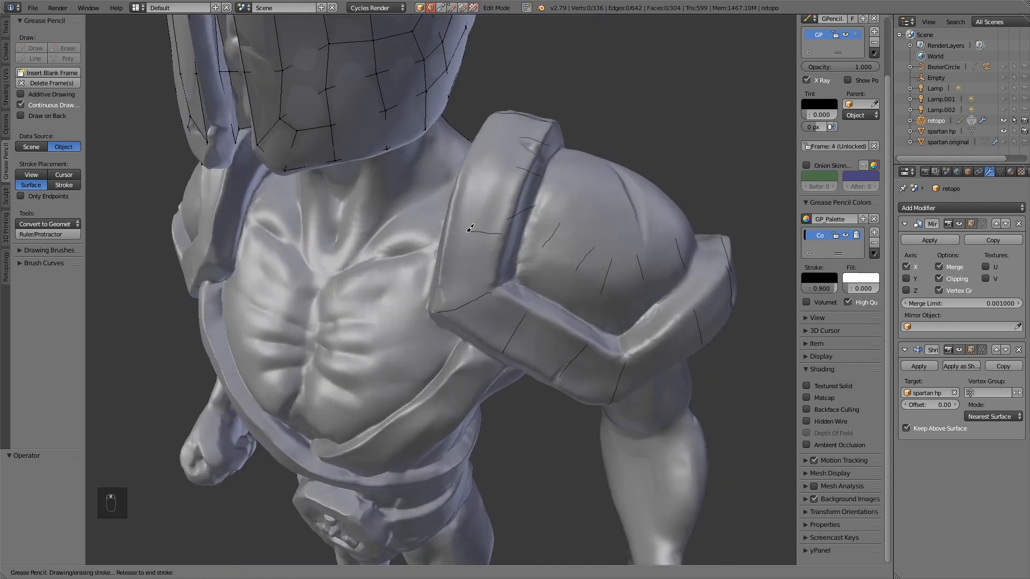
middle_drag(469, 230, 376, 182)
drag(369, 169, 400, 192)
mouse_move(400, 191)
middle_down()
mouse_move(356, 207)
mouse_move(407, 199)
middle_up()
drag(347, 209, 375, 224)
middle_drag(376, 224, 322, 201)
drag(499, 335, 502, 370)
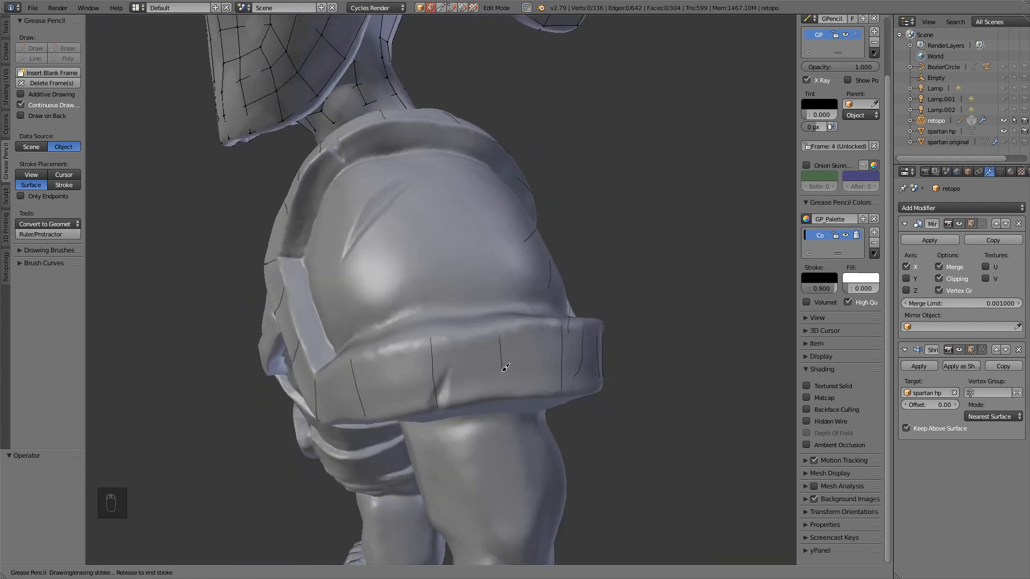
Step: Generate a Bsurfaces strip from the rim strokes with Cross set to 1 and hide the spartan hp sculpt
key(ctrl+z)
middle_drag(399, 264, 435, 309)
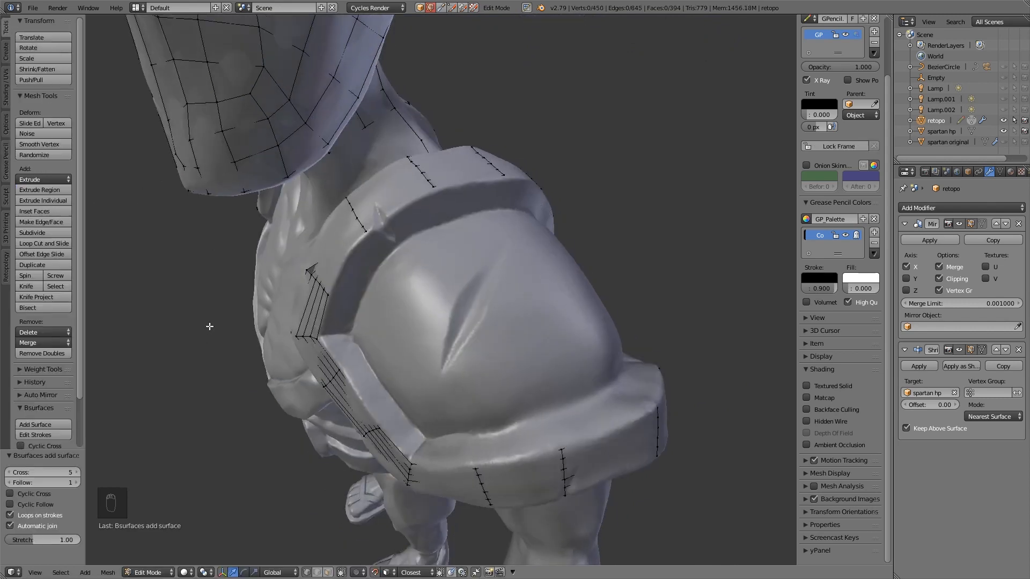
click(1003, 131)
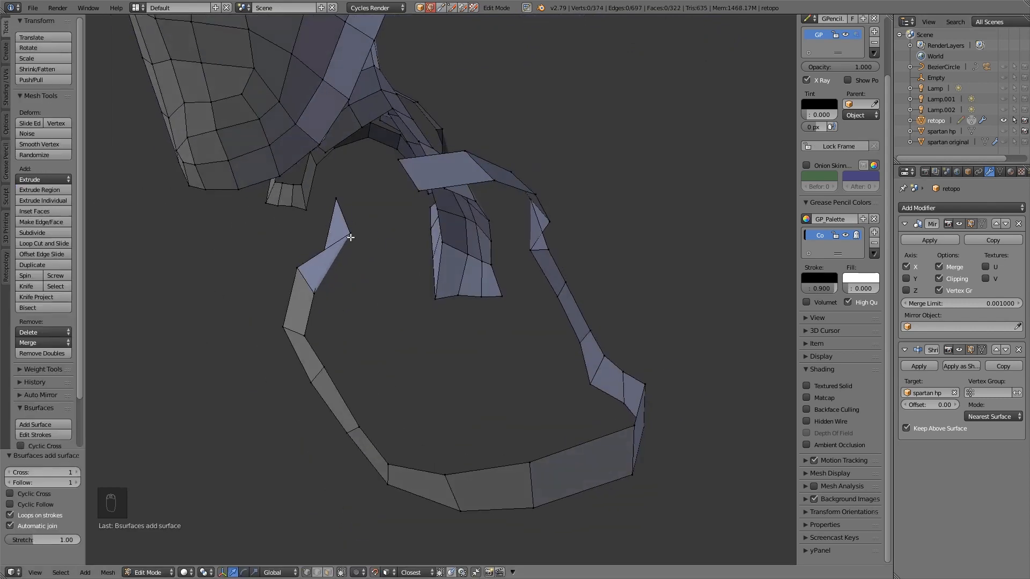
Step: Fill a face between the open ends of the shoulder rim strip in edge selection mode
click(1003, 131)
key(g)
key(g)
key(ctrl+Tab)
right_click(343, 215)
shift+right_click(409, 175)
key(f)
scroll(377, 257, down, 6)
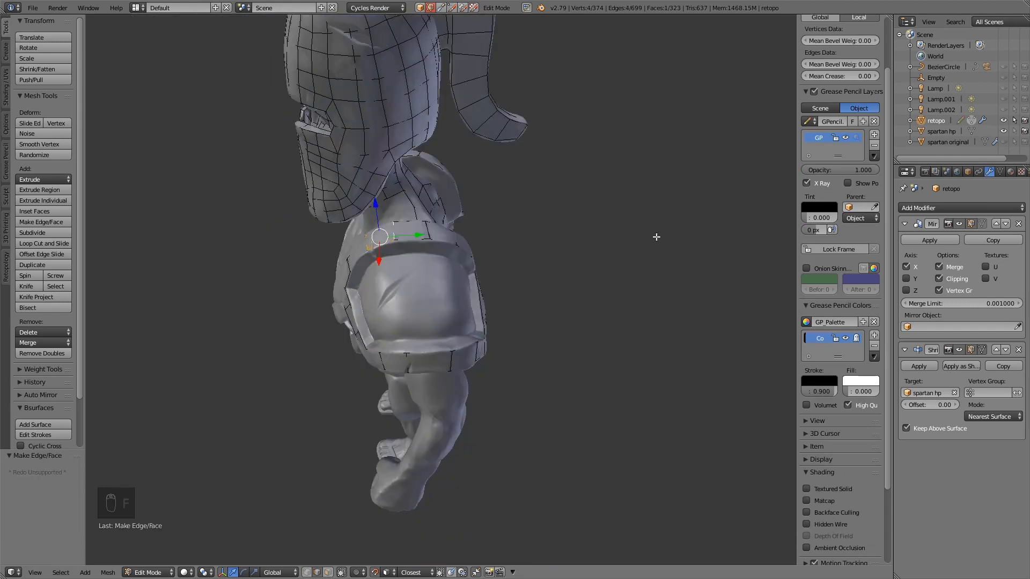
Step: Hide the spartan hp sculpt, delete the unwanted geometry in the shoulder rim strip and fill a replacement face
click(1003, 132)
key(ctrl+Tab)
middle_drag(447, 238, 411, 243)
click(404, 256)
key(Delete)
key(ctrl+Tab)
click(407, 198)
key(f)
Step: Insert a loop cut in the shoulder rim strip and delete an unneeded edge loop
key(ctrl+r)
click(363, 351)
click(363, 351)
alt+right_click(363, 352)
alt+right_click(432, 251)
key(Delete)
click(434, 252)
Step: Bridge the edge loops at the back of the shoulder rim and show the spartan hp sculpt again
right_click(452, 190)
key(ctrl+e)
click(258, 311)
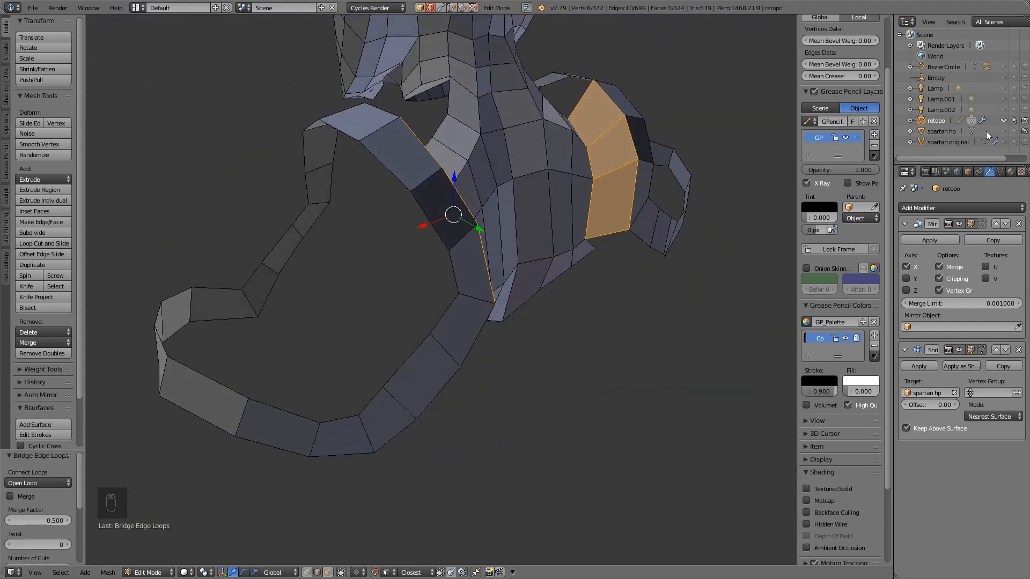
click(1003, 130)
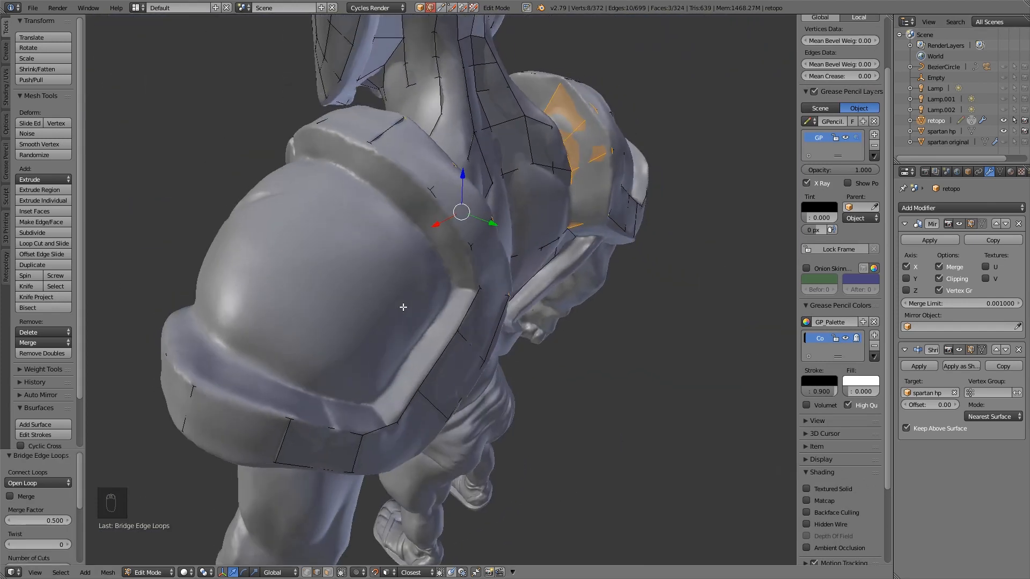
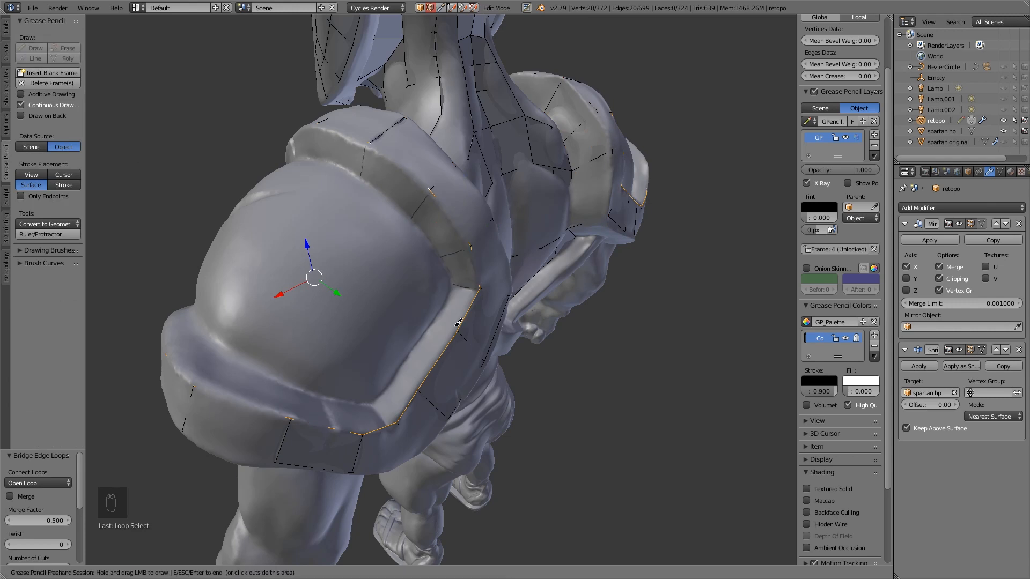
Step: Sketch strokes across the rim's inner ledge and build a Bsurfaces strip with Cyclic Cross enabled and Cross 1
middle_drag(296, 402, 452, 435)
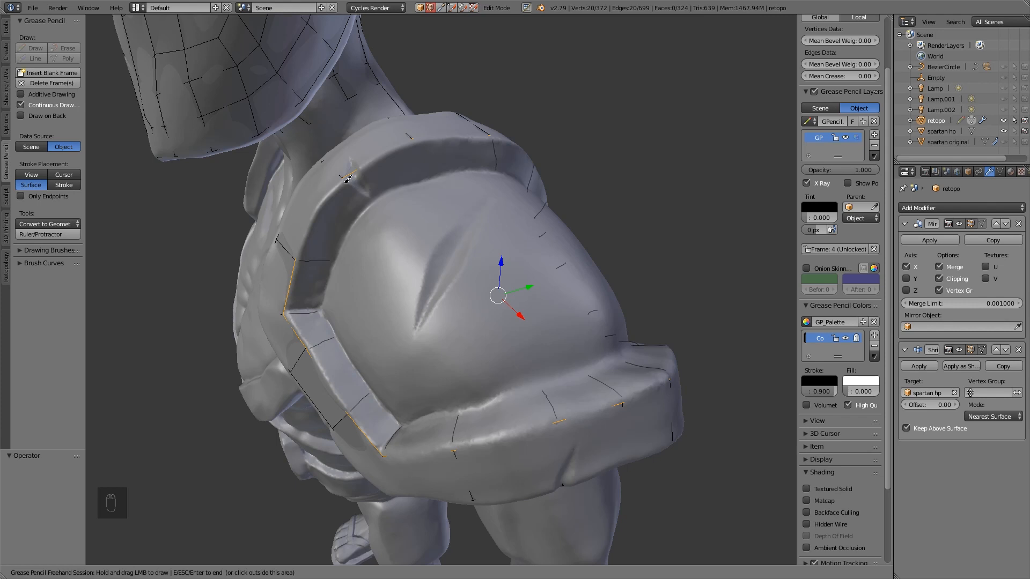
click(36, 372)
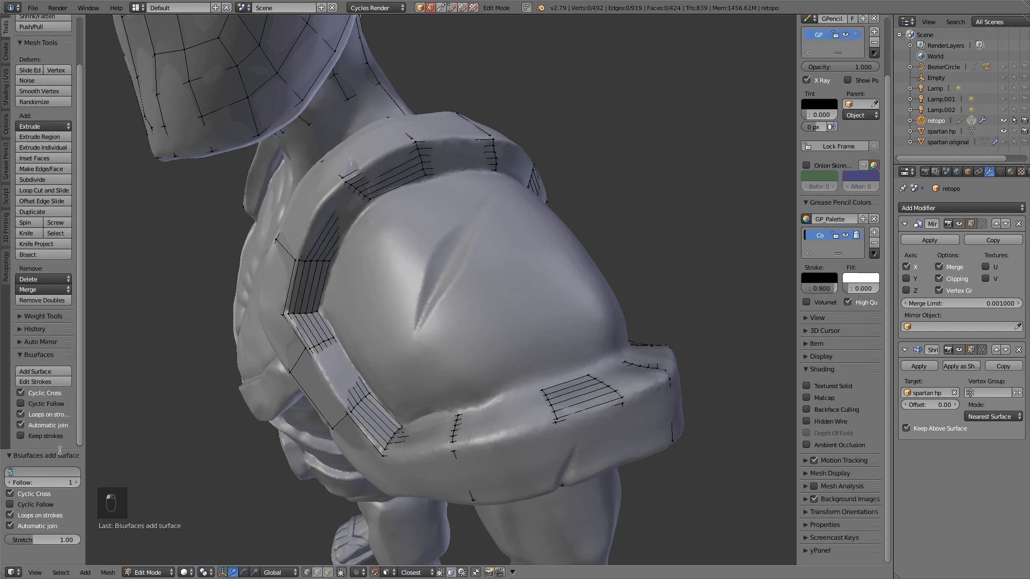
middle_drag(355, 405, 426, 274)
Step: Select the seam loop between the rim strips and remove doubles with a merge distance of 0.020
alt+right_click(426, 274)
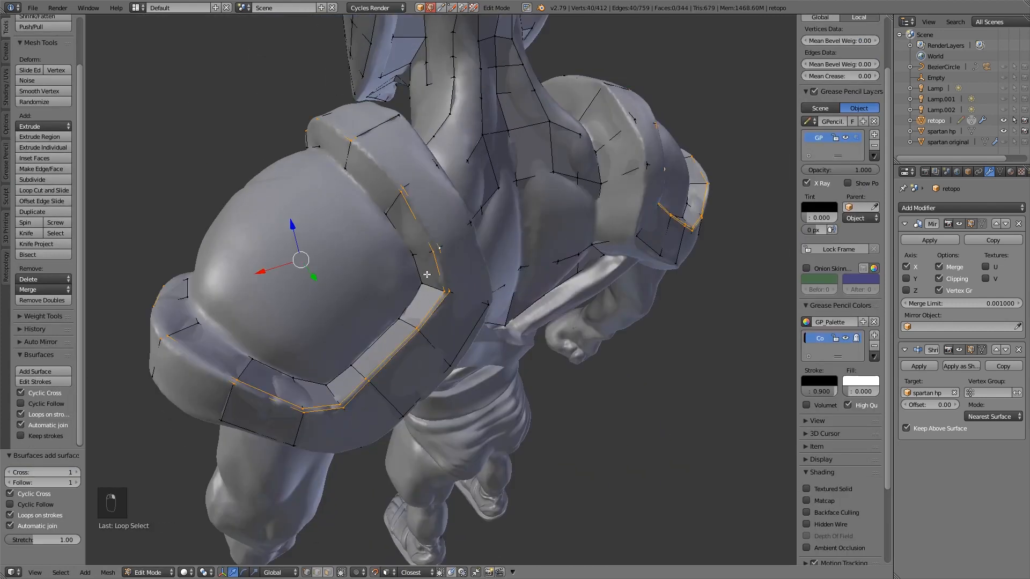
middle_drag(241, 235, 407, 171)
right_click(402, 160)
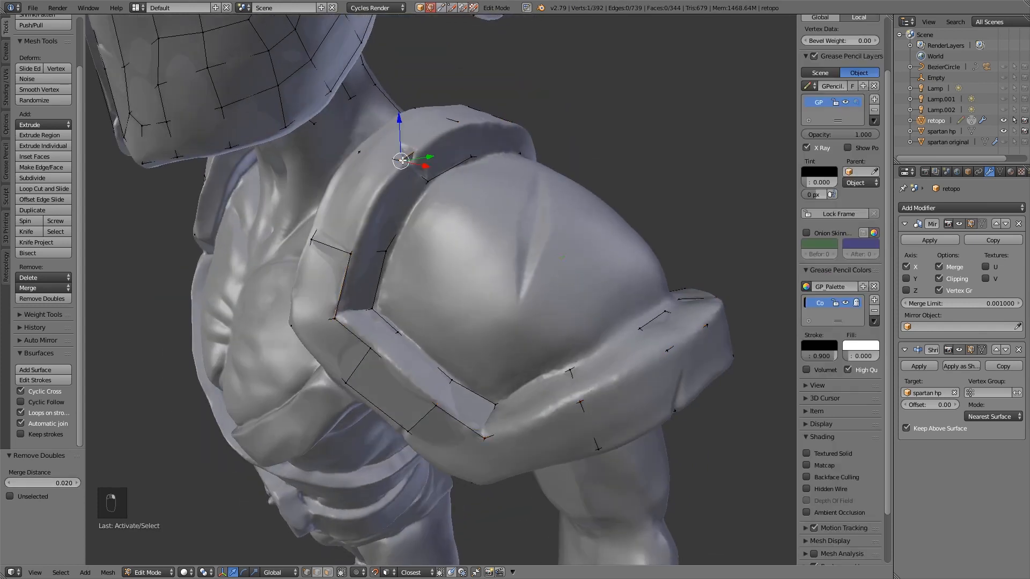
Step: Reposition the vertices on the front part of the shoulder rim's inner ledge
middle_drag(393, 224, 384, 213)
right_click(429, 367)
key(g)
click(438, 342)
click(478, 367)
key(space)
Step: Select an edge loop on the shoulder rim's ledge and adjust its position on the armour
middle_drag(531, 365, 455, 354)
alt+right_click(498, 344)
key(g)
click(488, 346)
alt+right_click(462, 301)
middle_drag(456, 294, 349, 348)
Step: Reposition the vertices along the lower outer side of the shoulder rim
right_click(337, 362)
key(g)
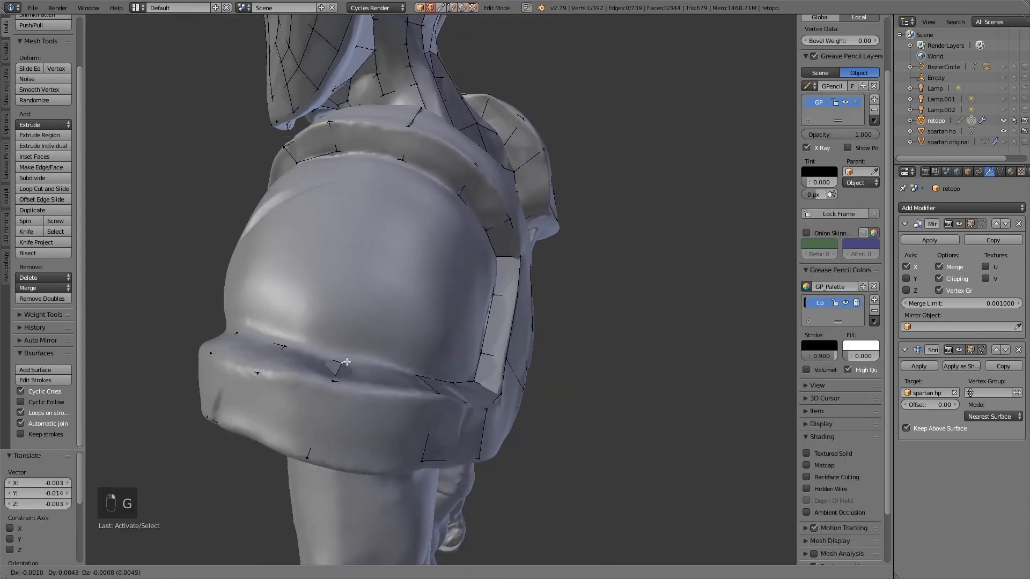
right_click(308, 432)
key(g)
key(g)
middle_drag(332, 461, 289, 386)
click(317, 423)
Step: Move another vertex on the ledge at the back of the shoulder rim into place
right_click(324, 361)
key(g)
click(327, 360)
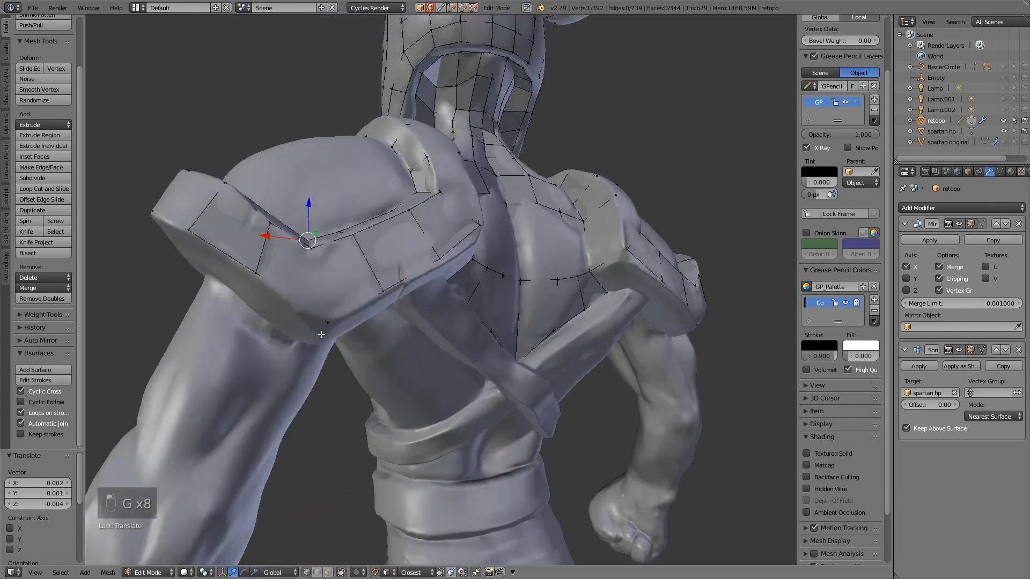
Step: Reposition two vertices on the back of the shoulder rim to follow the sculpted armour
right_click(348, 292)
key(g)
key(g)
middle_drag(376, 258, 407, 290)
right_click(400, 231)
key(g)
key(g)
key(g)
middle_drag(392, 231, 464, 361)
Step: Adjust further vertices along the shoulder rim's inner ledge so the loop fits around the dome
click(364, 206)
key(g)
click(538, 349)
right_click(550, 301)
key(g)
click(550, 302)
key(g)
Step: Select the open edge loop around the shoulder armour's dome and close it with Grid Fill
scroll(584, 320, down, 4)
alt+right_click(503, 378)
key(ctrl+Tab)
click(504, 378)
text(grid)
key(Return)
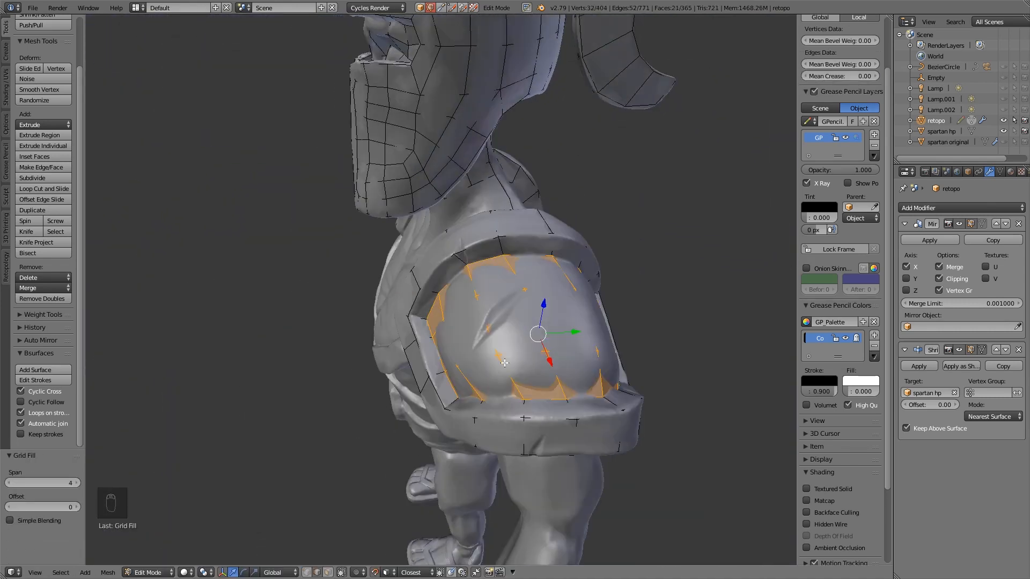
Step: Switch back to vertex selection and reposition vertices in the filled shoulder dome along its sculpted curvature
key(ctrl+Tab)
click(465, 354)
alt+right_click(464, 358)
key(g)
click(507, 363)
right_drag(477, 324, 462, 337)
key(g)
click(327, 352)
Step: Adjust the remaining uneven vertices on the shoulder dome and save the file
middle_drag(461, 338, 386, 316)
alt+right_click(374, 304)
middle_drag(455, 316, 648, 316)
click(481, 341)
key(g)
click(515, 341)
right_click(501, 343)
key(g)
click(649, 316)
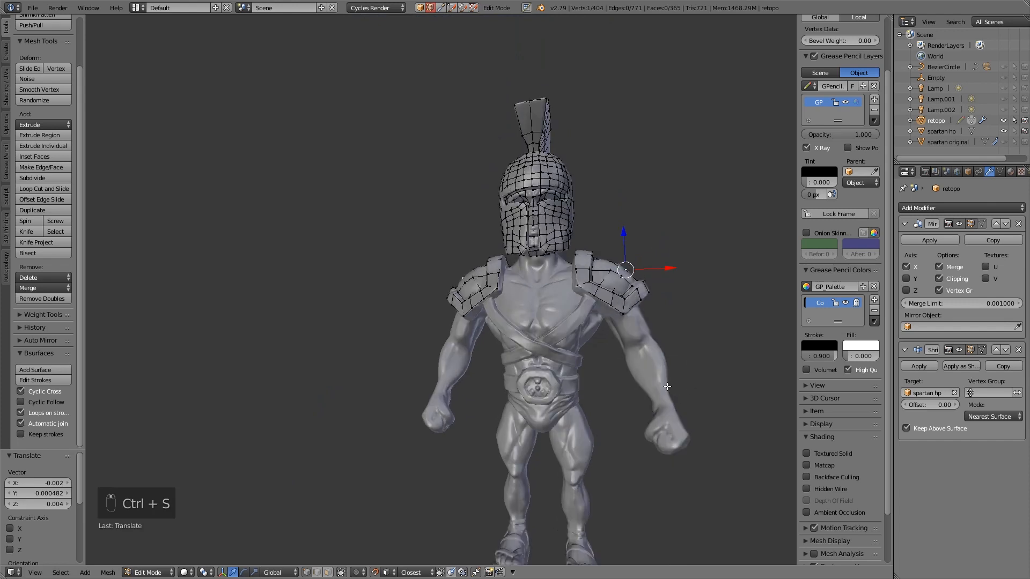
Step: Select the four vertices along the inner front edge of the shoulder rim
scroll(584, 311, up, 5)
middle_drag(584, 311, 509, 343)
right_click(509, 337)
shift+right_click(507, 309)
shift+right_click(503, 269)
shift+right_click(523, 200)
middle_drag(525, 201, 510, 223)
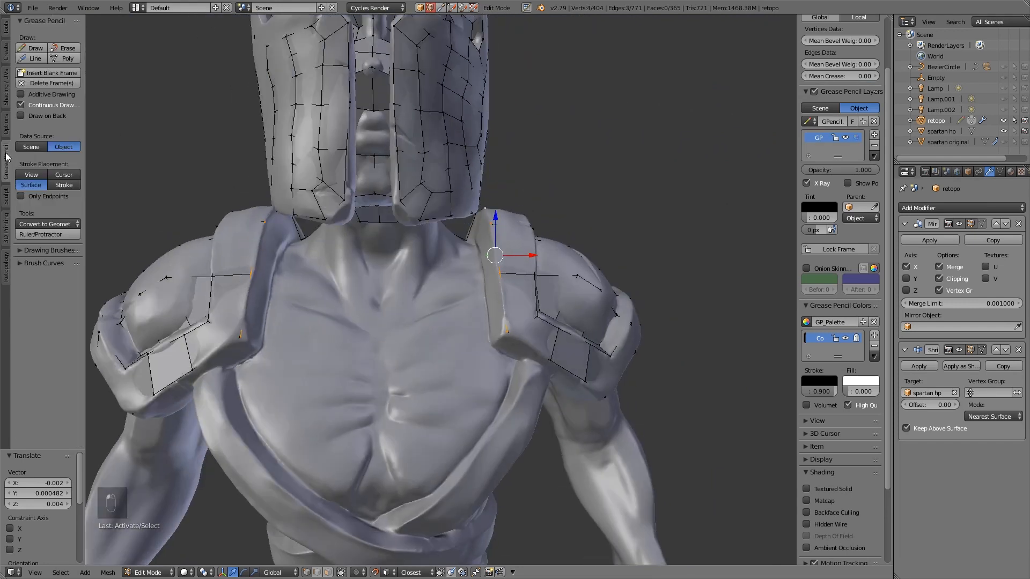
Step: Draw three short grease pencil strokes across the shoulder rim's inner front side and generate a Bsurfaces surface from them
middle_drag(440, 279, 498, 284)
scroll(483, 279, up, 3)
drag(520, 311, 491, 325)
drag(490, 239, 459, 252)
middle_drag(467, 172, 429, 131)
drag(460, 132, 432, 182)
click(24, 424)
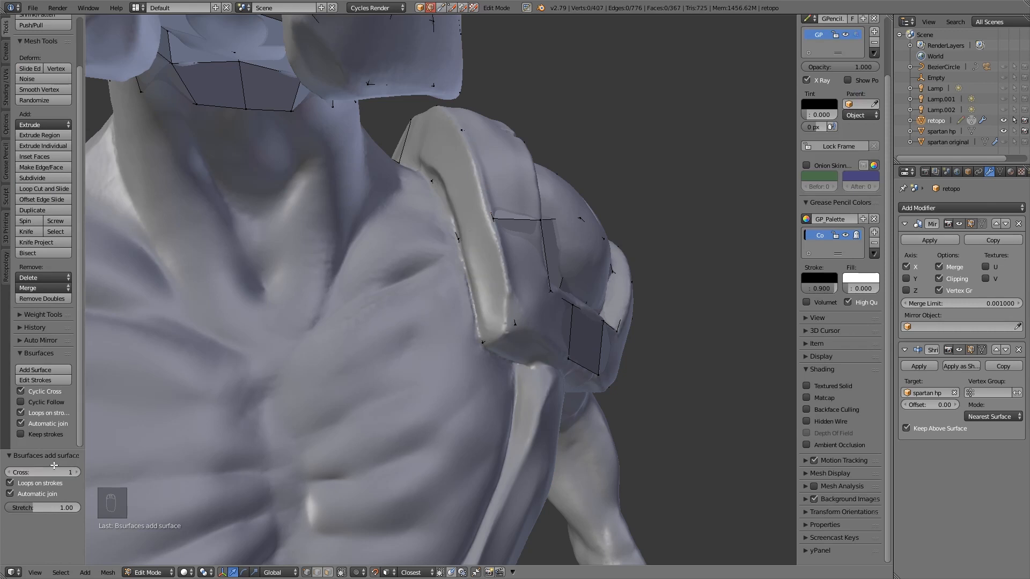
Step: Reposition the vertex on the front edge of the shoulder rim
right_click(492, 218)
key(g)
click(519, 229)
middle_drag(519, 230, 407, 268)
Step: Select the edge at the base of the neck mesh, extrude it down the neck, and undo the last extrusion
right_click(595, 68)
shift+right_click(573, 23)
middle_drag(573, 23, 608, 137)
ctrl+click(603, 101)
ctrl+click(501, 96)
key(ctrl+z)
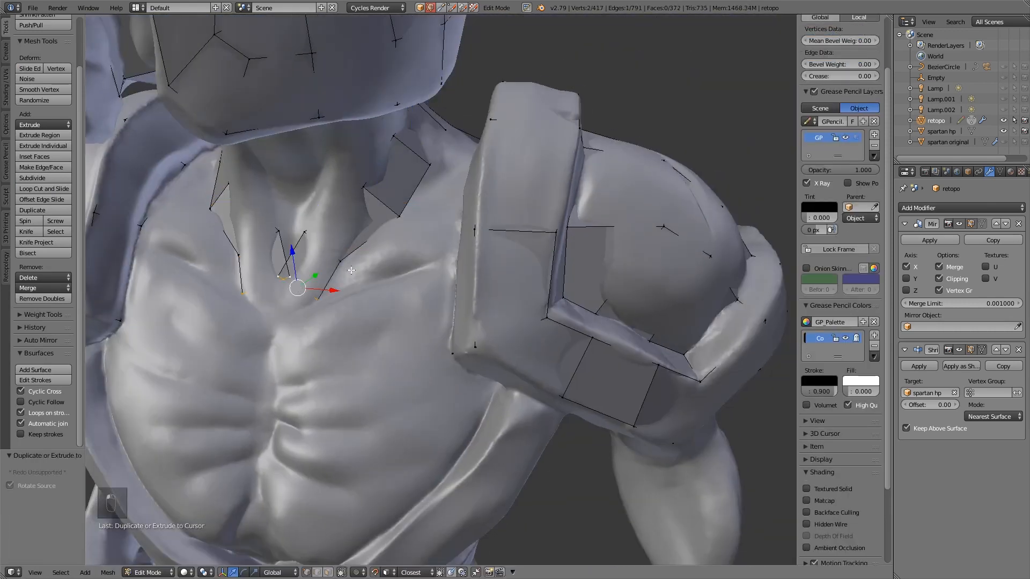
Step: Reposition a vertex at the lower end of the extruded neck strip near the collarbone
scroll(352, 270, down, 3)
right_click(306, 281)
right_click(352, 265)
key(g)
click(358, 265)
scroll(375, 263, down, 2)
middle_drag(375, 263, 408, 254)
Step: Undo the recent neck strip extrusions and vertex moves
key(ctrl+z)
key(ctrl+z)
key(ctrl+z)
key(ctrl+z)
key(ctrl+z)
key(ctrl+z)
key(ctrl+z)
key(ctrl+z)
key(ctrl+z)
key(ctrl+z)
key(ctrl+z)
key(ctrl+z)
Step: Extrude the neck's lower edges down the front of the throat
scroll(428, 259, up, 3)
ctrl+click(350, 214)
ctrl+click(324, 220)
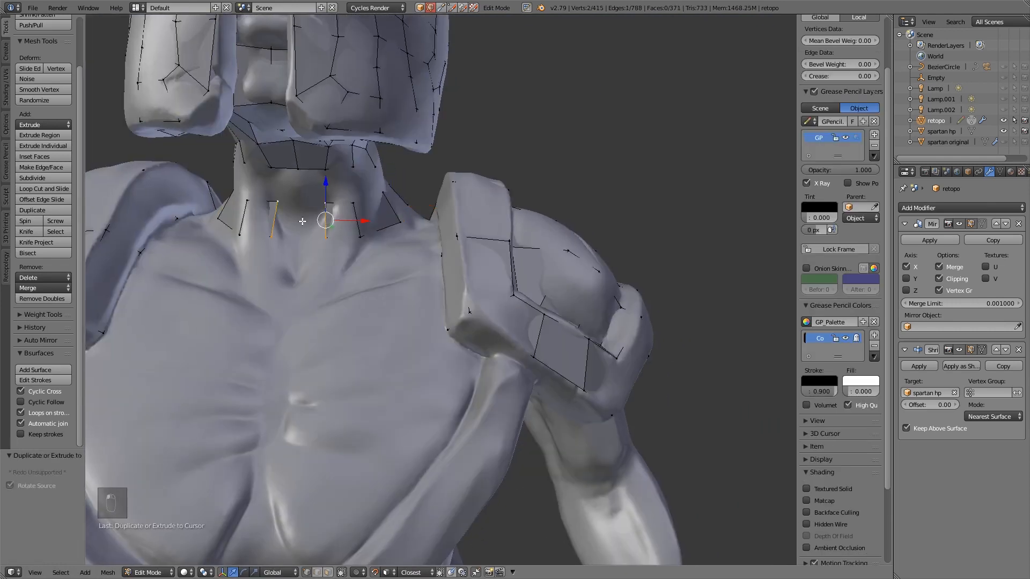
ctrl+click(279, 217)
drag(316, 217, 365, 217)
Step: Select the neighbouring vertices at the side of the neck and fill a face between them
right_click(382, 206)
mouse_move(411, 264)
middle_down()
mouse_move(397, 259)
mouse_move(456, 268)
mouse_move(429, 258)
mouse_move(256, 280)
mouse_move(421, 316)
middle_up()
shift+right_click(350, 230)
shift+right_click(435, 252)
key(f)
Step: Hide the spartan hp sculpt and extend the mesh in the gap beside the neck with an extruded vertex and a face
click(1003, 131)
right_click(438, 223)
scroll(256, 281, up, 4)
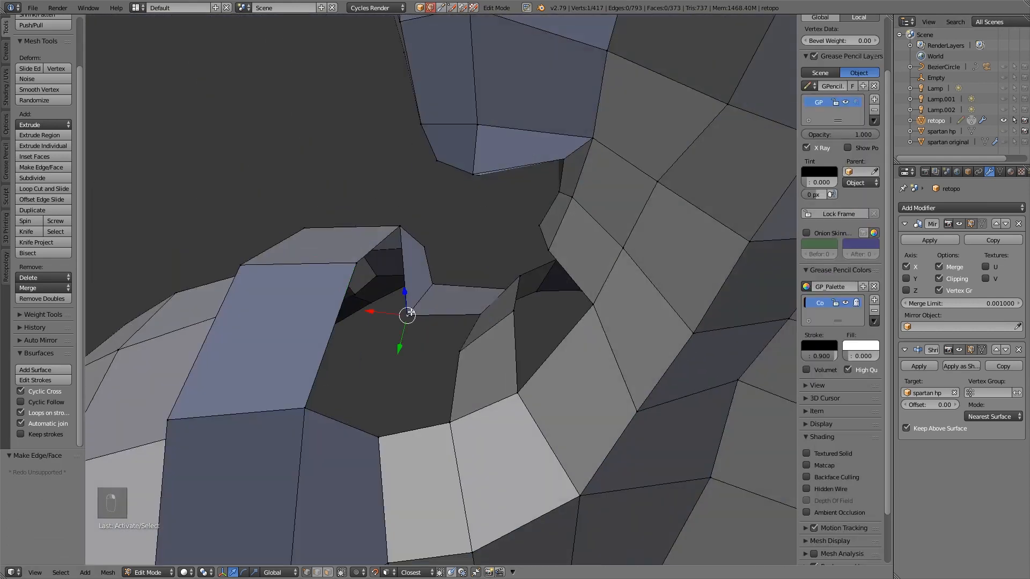
key(e)
right_click(420, 317)
click(1002, 131)
mouse_move(396, 361)
middle_down()
mouse_move(471, 359)
mouse_move(440, 332)
mouse_move(381, 320)
middle_up()
key(f)
click(1002, 131)
Step: Switch to edge selection and fill consecutive faces along the gap at the side of the neck
key(ctrl+Tab)
click(380, 320)
key(f)
key(f)
key(f)
key(f)
key(f)
Step: Fill another run of faces between the neck and the shoulders and show the spartan hp sculpt again
middle_drag(425, 377, 422, 207)
key(ctrl+Tab)
click(376, 146)
middle_drag(449, 161, 334, 232)
right_click(393, 182)
key(f)
key(f)
key(f)
key(f)
click(1002, 131)
Step: Extrude new geometry from the collarbone down onto the upper chest and reposition its vertices
ctrl+right_click(376, 330)
ctrl+click(357, 396)
key(g)
click(345, 397)
shift+middle_drag(360, 408, 387, 319)
right_click(390, 309)
key(g)
click(387, 327)
Step: Switch the selection mode and fill faces in the remaining gap between the neck and the shoulder armour
key(ctrl+Tab)
right_click(390, 186)
key(f)
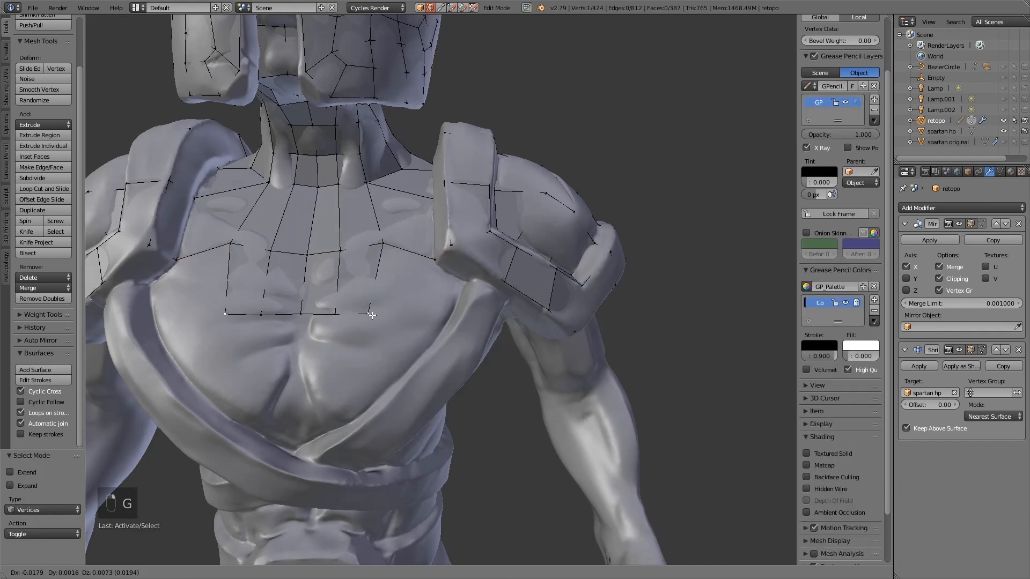
Step: Extrude a chest vertex toward the shoulder armour and reposition vertices along the armour's lower front edge
scroll(447, 330, up, 3)
right_click(426, 211)
middle_drag(427, 211, 382, 202)
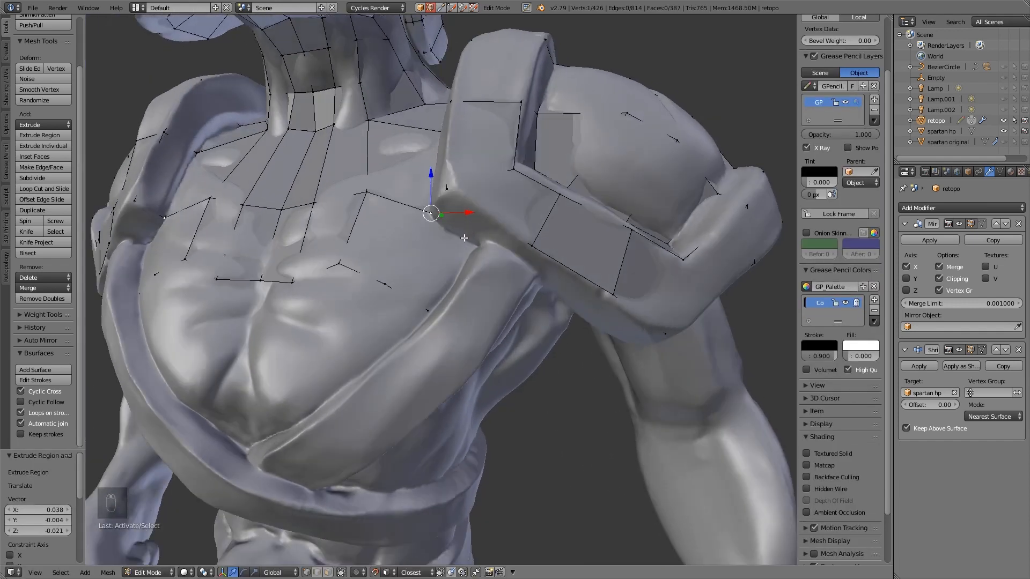
right_click(536, 251)
key(g)
click(495, 226)
right_click(563, 191)
key(g)
Step: Add a loop cut across the front band of the shoulder armour and adjust the vertex position beside it
key(ctrl+r)
click(600, 236)
middle_drag(601, 236, 427, 254)
key(g)
click(449, 234)
Step: Reposition the vertices where the upper chest meets the shoulder armour so they follow the sculpt
right_click(394, 229)
key(g)
key(g)
middle_drag(422, 298, 424, 225)
key(g)
key(g)
key(g)
key(g)
key(g)
key(g)
scroll(498, 287, up, 3)
Step: Fill a face between the chest and the shoulder armour and remove doubled vertices with a merge distance of 0.020
middle_drag(443, 266, 379, 226)
right_click(280, 274)
shift+right_click(318, 203)
key(f)
right_click(421, 237)
click(386, 177)
click(42, 298)
middle_drag(338, 274, 358, 274)
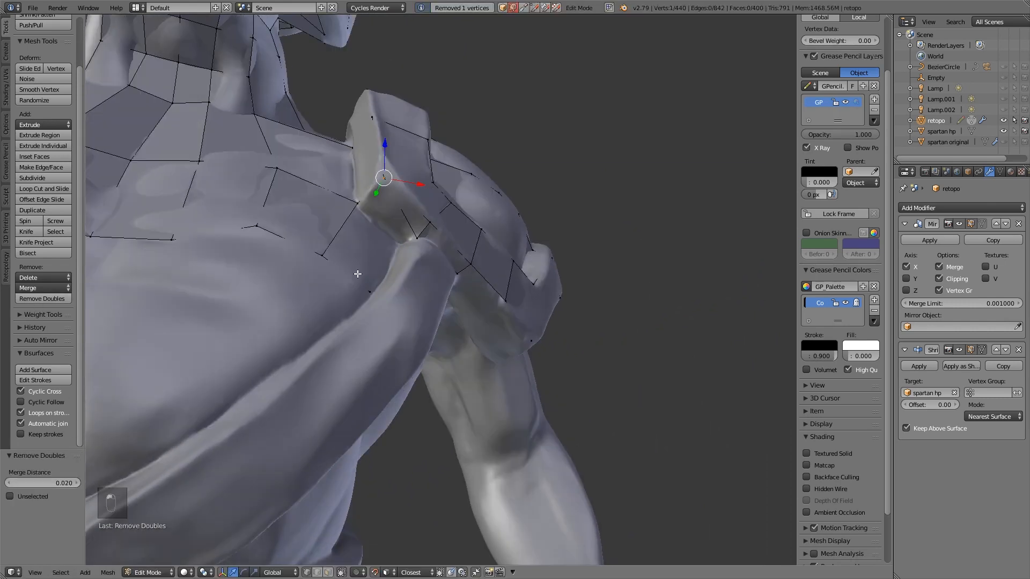
Step: Fill a face joining the outer chest vertices to the lower inner corner of the shoulder armour
shift+right_click(357, 203)
shift+right_click(383, 178)
shift+right_click(416, 238)
key(f)
Step: Extrude vertices along the underside of the shoulder armour's front band and fill faces between them
middle_drag(425, 248, 386, 231)
key(e)
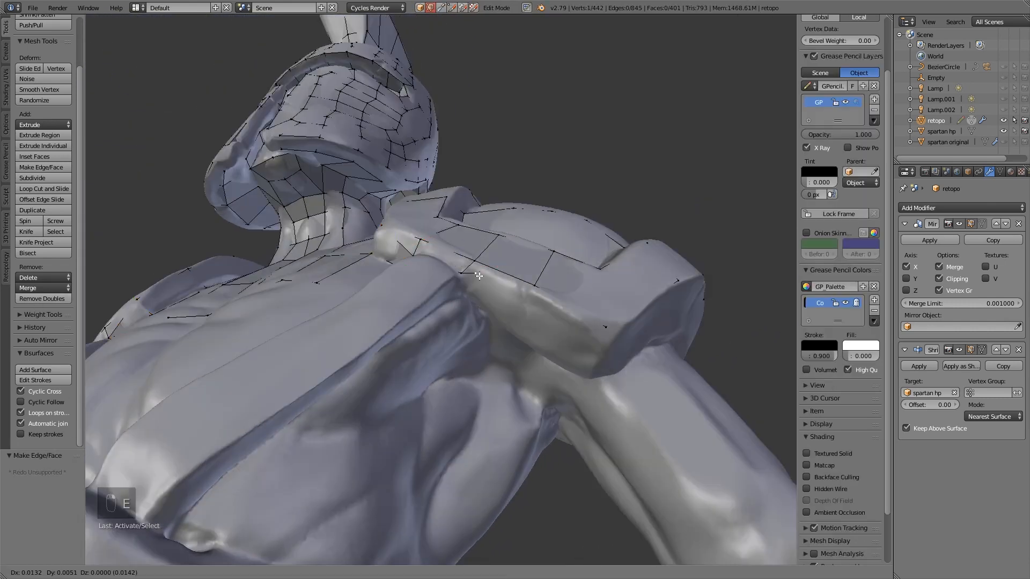
key(f)
right_click(460, 268)
key(e)
middle_drag(514, 280, 352, 232)
click(468, 285)
shift+right_click(464, 278)
key(f)
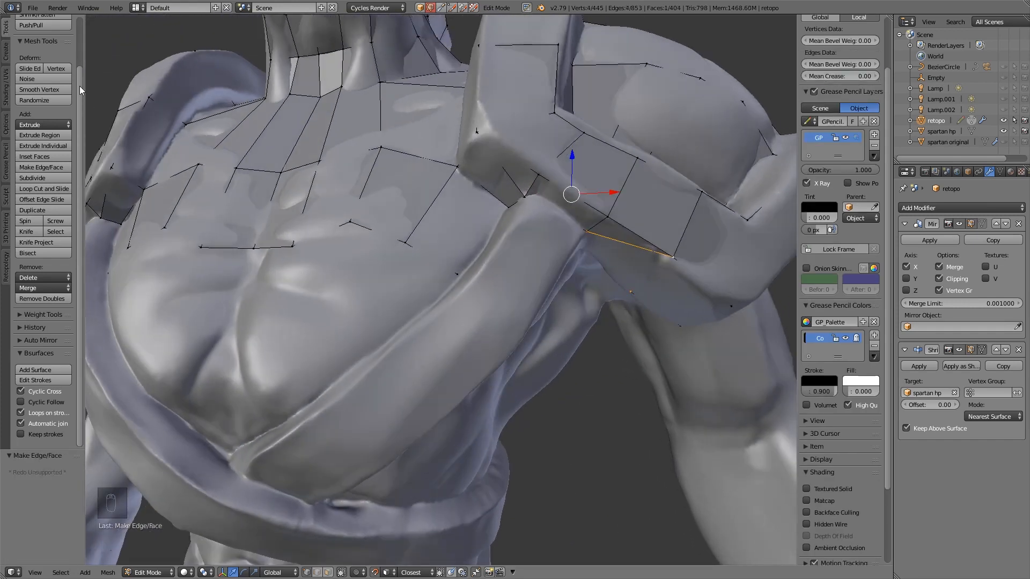
Step: Draw a series of grease pencil strokes across the diagonal chest strap from the shoulder down to the belt
drag(520, 320, 529, 326)
middle_drag(482, 344, 477, 327)
drag(386, 341, 440, 399)
drag(263, 485, 307, 508)
middle_drag(306, 508, 322, 494)
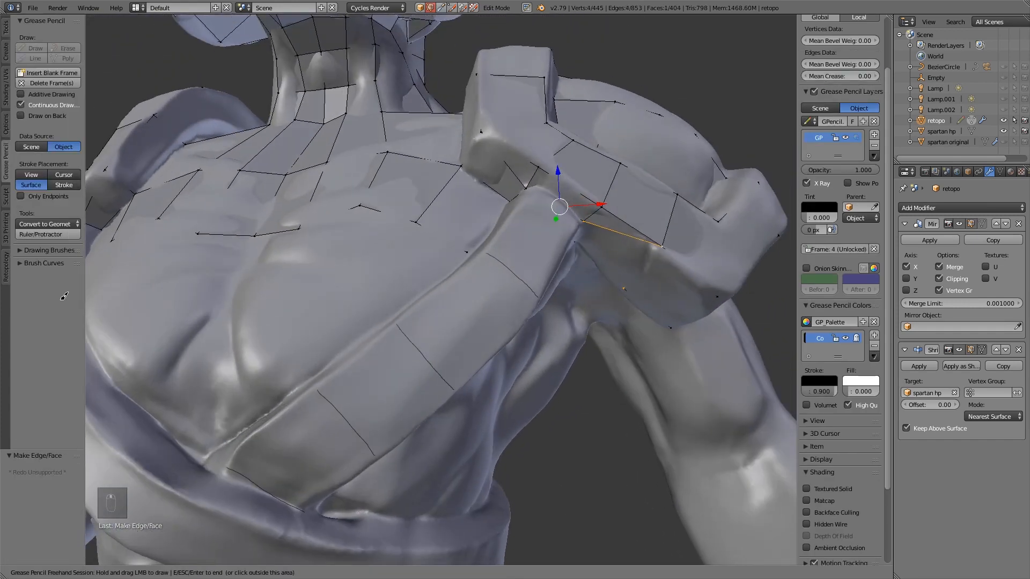
Step: Generate a Bsurfaces surface from the chest strap strokes with Cross and Follow at 1
click(6, 27)
click(43, 424)
text(1)
key(Return)
middle_drag(442, 367, 501, 326)
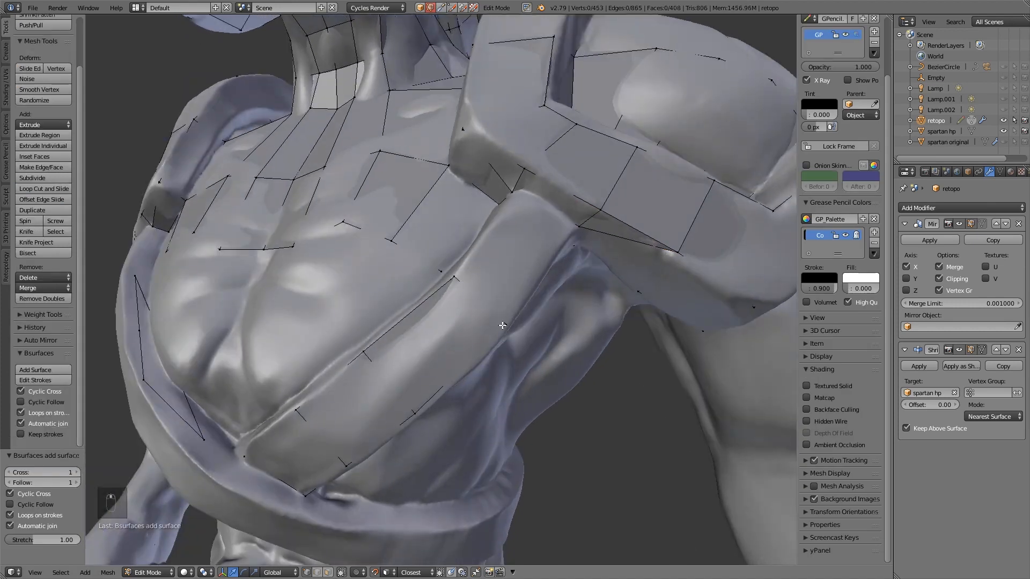
Step: Hide the spartan hp sculpt and fill faces connecting the chest strap to the chest and shoulder armour
key(ctrl+Tab)
right_click(547, 211)
key(f)
middle_drag(547, 211, 550, 317)
click(1003, 131)
key(f)
key(f)
key(f)
Step: Delete the unwanted geometry around the chest strap and beneath the shoulder armour
key(ctrl+Tab)
right_click(483, 418)
key(Delete)
click(588, 417)
middle_drag(588, 416, 644, 241)
right_click(553, 234)
key(Delete)
Step: Fill a face on the underside of the shoulder armour just outside the top of the strap
key(ctrl+Tab)
click(638, 230)
right_click(559, 204)
key(f)
middle_drag(394, 330, 499, 317)
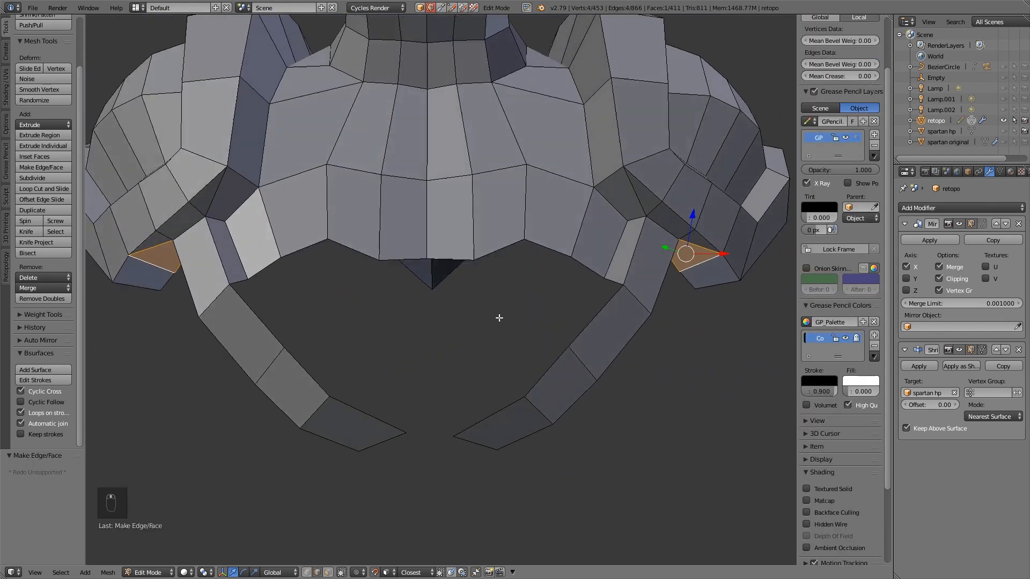
Step: Show the spartan hp sculpt again and extrude an edge from the chest geometry down along the strap
scroll(510, 306, down, 6)
scroll(513, 325, up, 3)
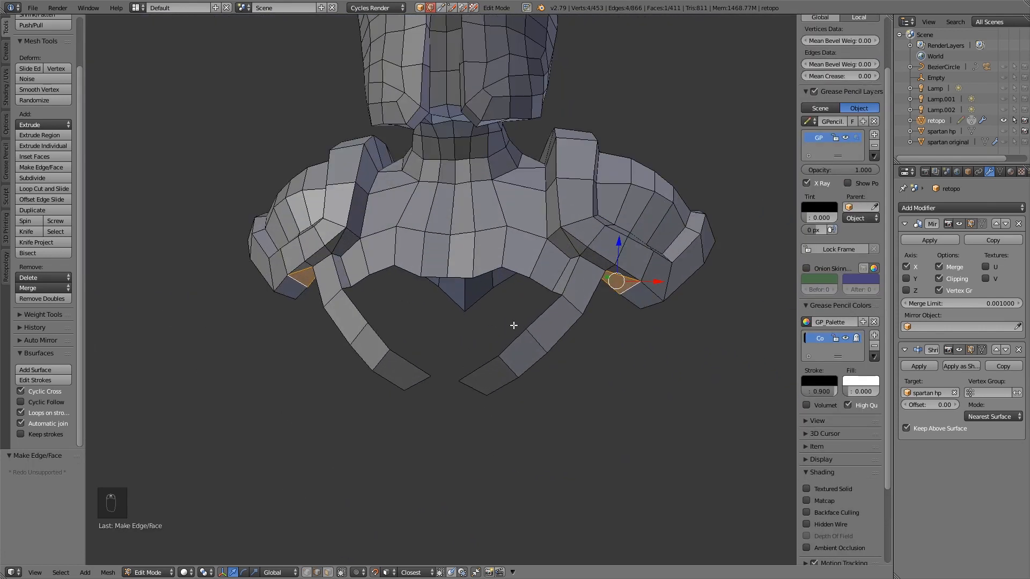
click(1002, 131)
scroll(529, 280, up, 1)
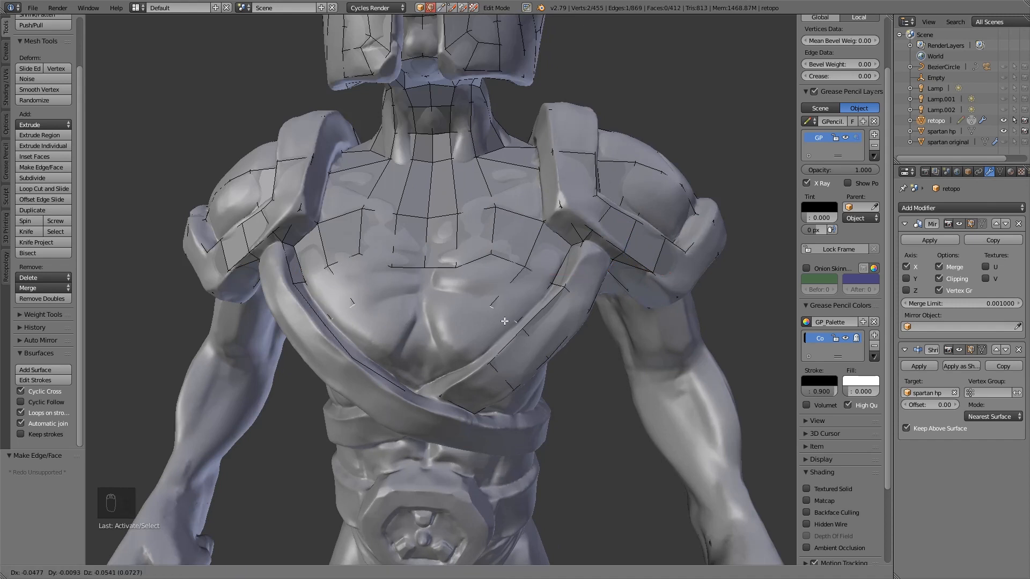
click(504, 321)
middle_drag(505, 321, 493, 310)
Step: Extrude another edge to the centre of the lower chest and move its bottom vertex to where the straps meet
scroll(493, 310, up, 1)
key(e)
click(397, 370)
key(ctrl+Tab)
click(397, 366)
right_drag(416, 380, 395, 395)
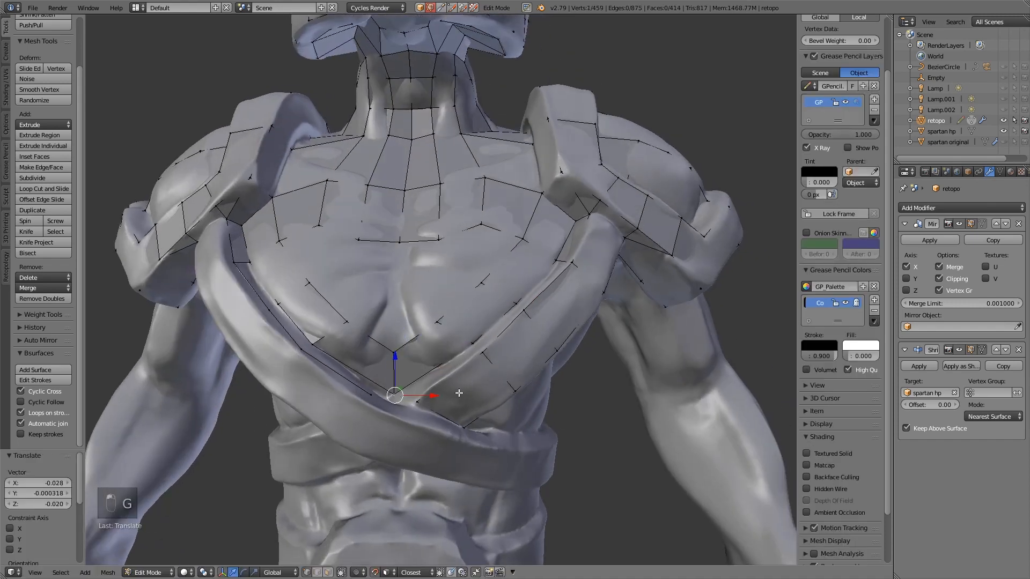
Step: Fill faces across the pectoral between the upper chest geometry and the edges extruded beside the strap
middle_drag(458, 358, 468, 368)
right_click(481, 334)
shift+right_click(440, 284)
key(f)
key(f)
Step: Try to surface the shoulder armour's underside with Bsurfaces from grease pencil strokes drawn between the rim edges
middle_drag(756, 177, 595, 279)
scroll(703, 182, down, 2)
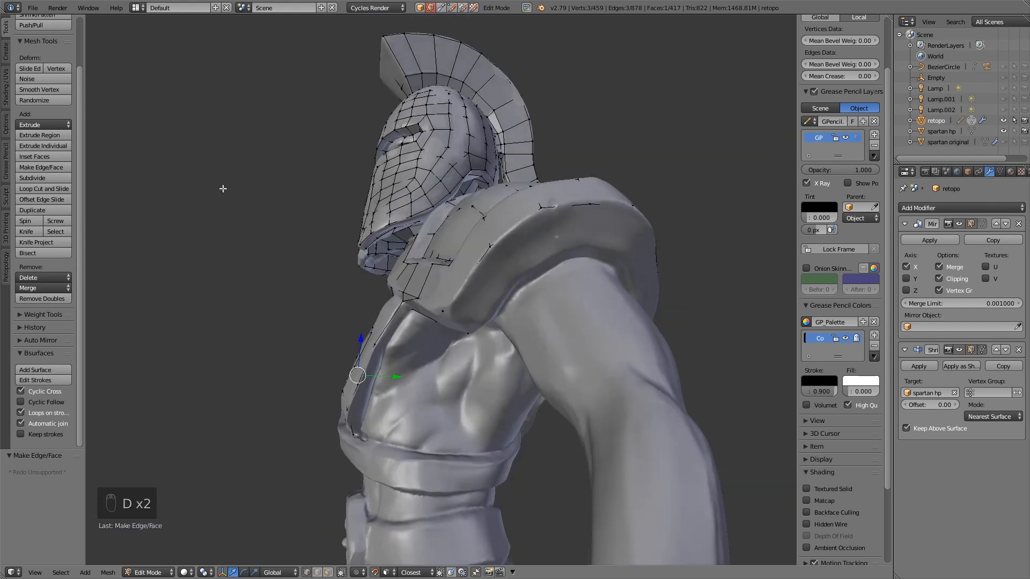
key(ctrl+z)
key(ctrl+z)
key(ctrl+z)
mouse_move(562, 244)
middle_down()
mouse_move(537, 211)
mouse_move(536, 233)
mouse_move(411, 279)
mouse_move(438, 288)
mouse_move(449, 271)
mouse_move(388, 241)
middle_up()
shift+right_click(448, 262)
click(35, 48)
drag(389, 239, 378, 276)
mouse_move(378, 276)
middle_down()
mouse_move(355, 211)
mouse_move(439, 209)
mouse_move(429, 198)
mouse_move(455, 244)
mouse_move(482, 206)
middle_up()
click(82, 292)
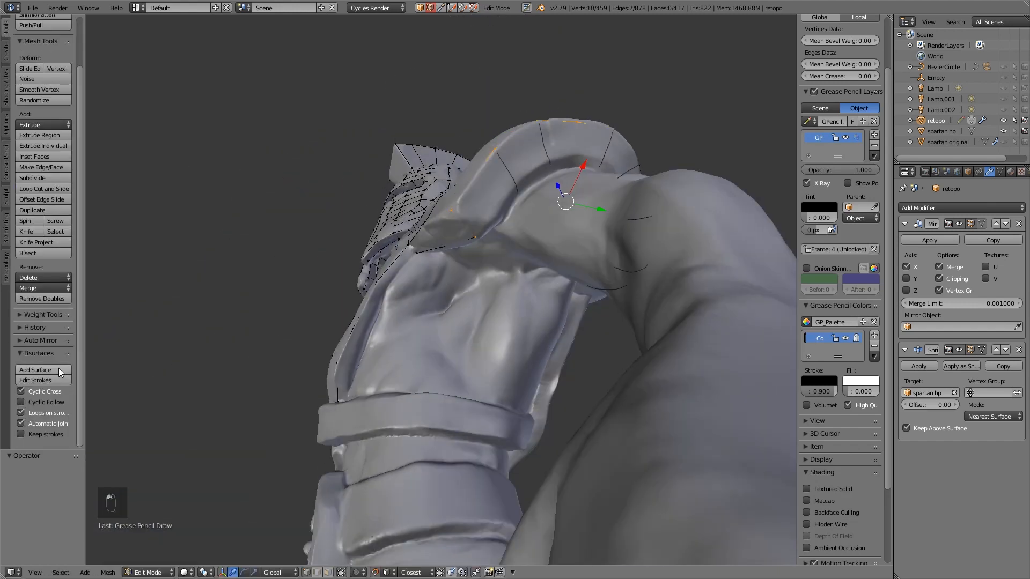
click(59, 369)
key(ctrl+z)
Step: Extrude an edge repeatedly from the shoulder armour's rim to build a strip of faces along its underside
middle_drag(234, 375, 372, 208)
right_click(368, 205)
key(e)
key(e)
key(e)
key(e)
key(e)
key(e)
key(e)
click(385, 248)
click(333, 259)
Step: Extrude the end of the underside strip once more and fill a face joining it to the armour geometry
middle_drag(334, 259, 397, 230)
middle_drag(335, 195, 490, 180)
click(446, 220)
click(455, 231)
key(e)
key(f)
Step: Connect the underside strip's edge loop to the neighbouring edges of the shoulder armour with faces
key(ctrl+Tab)
click(464, 252)
alt+right_click(467, 260)
key(ctrl+z)
key(ctrl+z)
alt+shift+right_click(440, 314)
key(ctrl+e)
click(456, 300)
Step: Fill a face on the back underside of the shoulder armour beside the top of the strap
middle_drag(485, 356, 396, 268)
right_click(416, 238)
key(f)
key(ctrl+Tab)
click(386, 236)
right_click(395, 248)
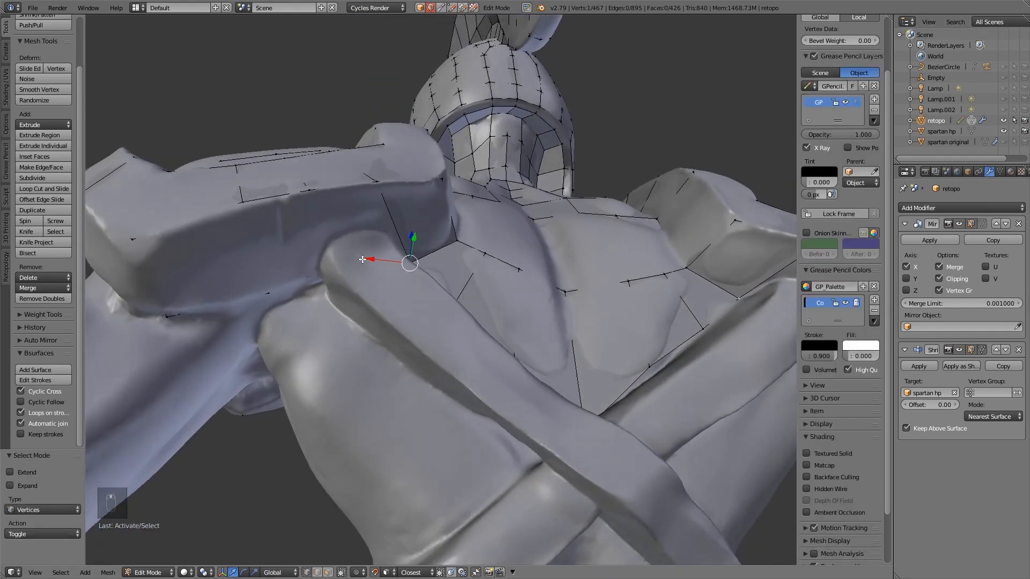
Step: Hide the spartan hp sculpt and knife-cut a new edge across the shoulder armour's underside near the upper back
click(1004, 132)
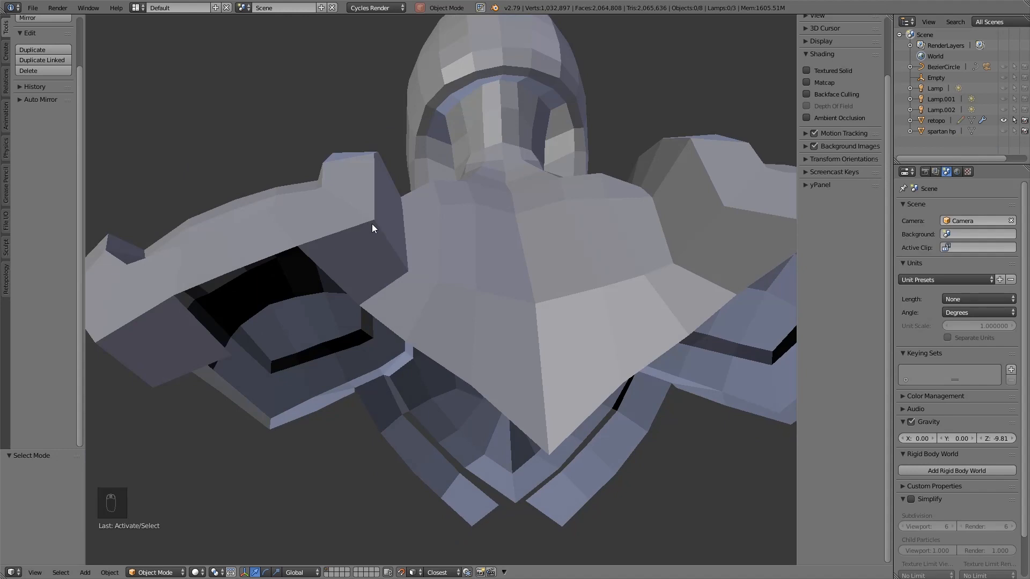
key(Tab)
key(Tab)
key(k)
click(401, 205)
click(419, 259)
key(Return)
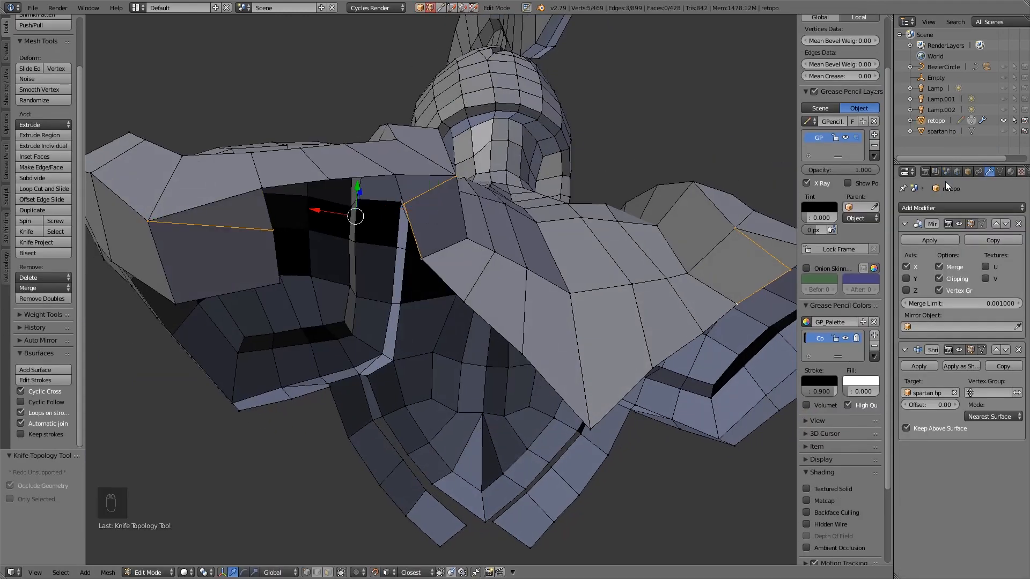
Step: Show the spartan hp sculpt again and fill a face on the back underside of the shoulder armour
click(1004, 131)
key(Tab)
key(Tab)
key(ctrl+Tab)
right_click(255, 193)
key(f)
Step: Extrude and fill another face under the rear shoulder armour near the strap, and adjust the position of a neighbouring vertex
middle_drag(300, 236, 304, 204)
right_click(304, 201)
key(e)
click(292, 255)
middle_drag(292, 254, 359, 236)
key(f)
middle_drag(369, 160, 384, 223)
right_click(351, 182)
key(g)
click(356, 198)
Step: Extrude an edge from under the rear shoulder armour down along the back strap towards where the straps cross
scroll(383, 236, down, 2)
shift+right_click(346, 267)
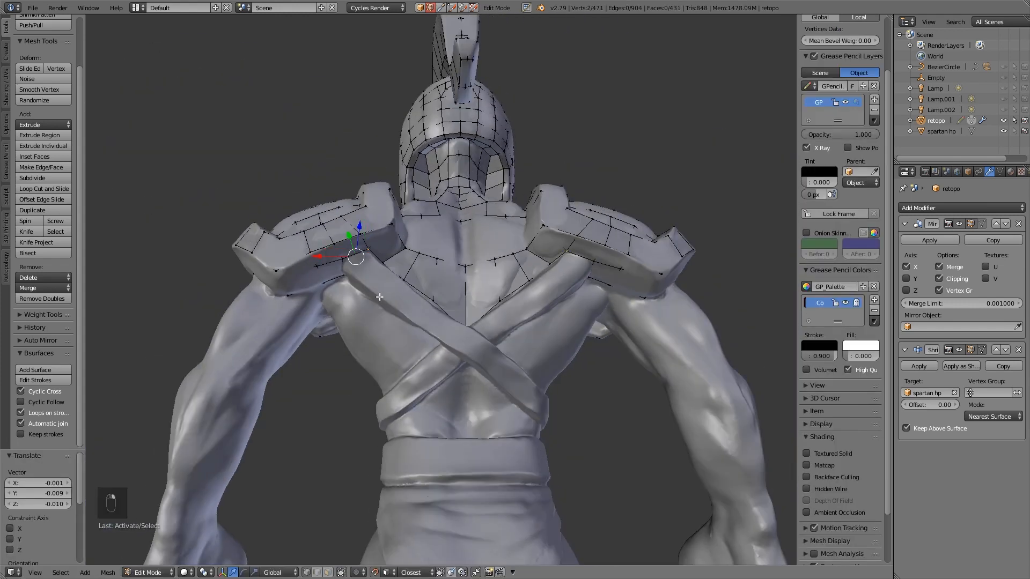
scroll(379, 296, up, 2)
ctrl+click(383, 279)
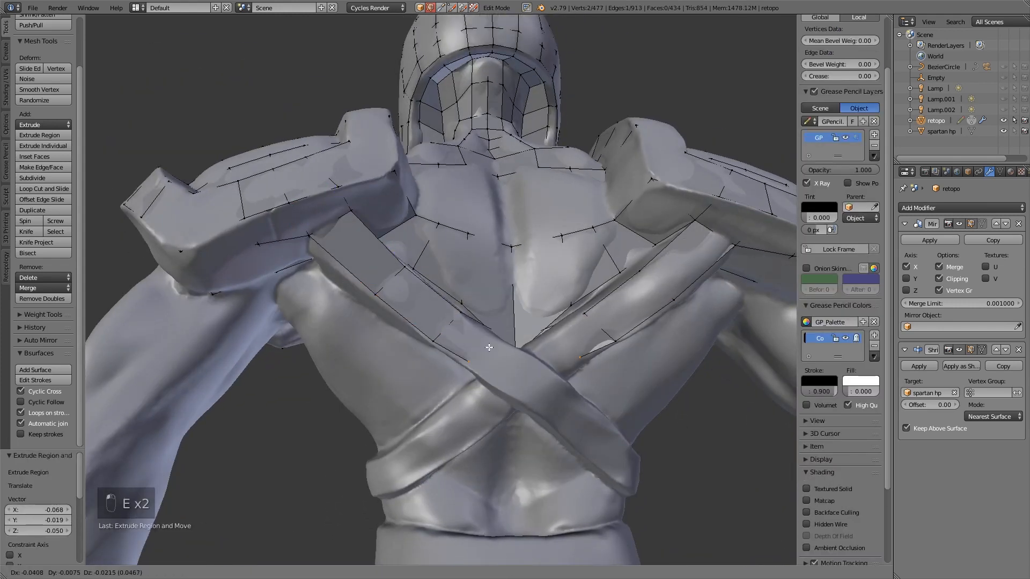
click(489, 348)
middle_drag(489, 348, 458, 245)
click(458, 271)
Step: Fill faces along the back strap and extrude a strip from the armpit down the side of the back
right_click(452, 239)
shift+right_click(397, 175)
key(f)
middle_drag(482, 284, 462, 279)
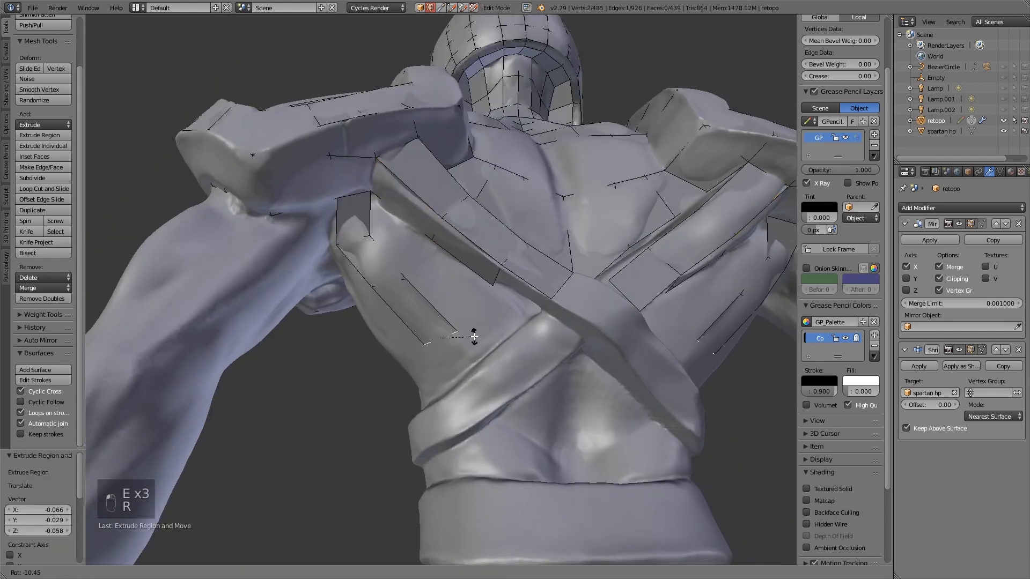
key(f)
key(f)
Step: Extrude an edge twice around the upper arm below the shoulder armour and fill the adjoining face
middle_drag(400, 226, 363, 225)
right_click(452, 174)
key(e)
click(413, 188)
key(e)
click(309, 194)
key(f)
Step: Extrude an edge beneath the armpit and fill a face linking it to the shoulder armour's underside
middle_drag(315, 191, 566, 275)
right_click(566, 274)
key(e)
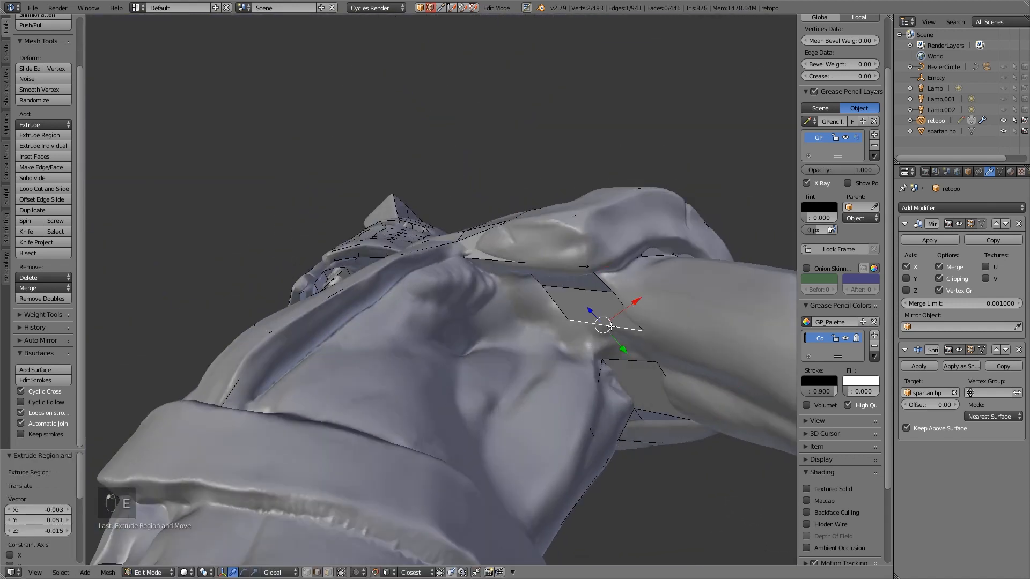
middle_drag(611, 326, 493, 404)
shift+right_click(648, 258)
key(f)
mouse_move(552, 268)
middle_down()
mouse_move(638, 242)
mouse_move(627, 228)
mouse_move(671, 333)
mouse_move(724, 300)
mouse_move(566, 260)
middle_up()
Step: Fill the remaining gap between the armpit faces and the shoulder armour and select the edge loops around it
key(ctrl+Tab)
click(617, 232)
right_click(631, 232)
key(f)
alt+right_click(643, 231)
middle_drag(619, 44, 490, 242)
alt+right_click(542, 244)
Step: Add a loop cut through the faces under the shoulder armour and connect the selected vertices with an edge
key(ctrl+r)
click(498, 244)
key(ctrl+Tab)
click(500, 234)
right_click(483, 238)
key(j)
alt+right_click(445, 235)
right_click(448, 185)
Step: Extrude a strip of faces from beneath the shoulder armour down the back of the arm to the forearm, scaling its edge to fit
key(ctrl+Tab)
click(432, 180)
right_click(434, 180)
scroll(465, 248, down, 3)
key(s)
click(443, 430)
right_click(490, 236)
ctrl+click(451, 397)
middle_drag(437, 407, 456, 403)
ctrl+click(439, 423)
Step: Extrude a strip of faces down the outer side of the upper arm and scale its end edge
middle_drag(448, 294, 485, 290)
right_click(479, 228)
ctrl+click(490, 268)
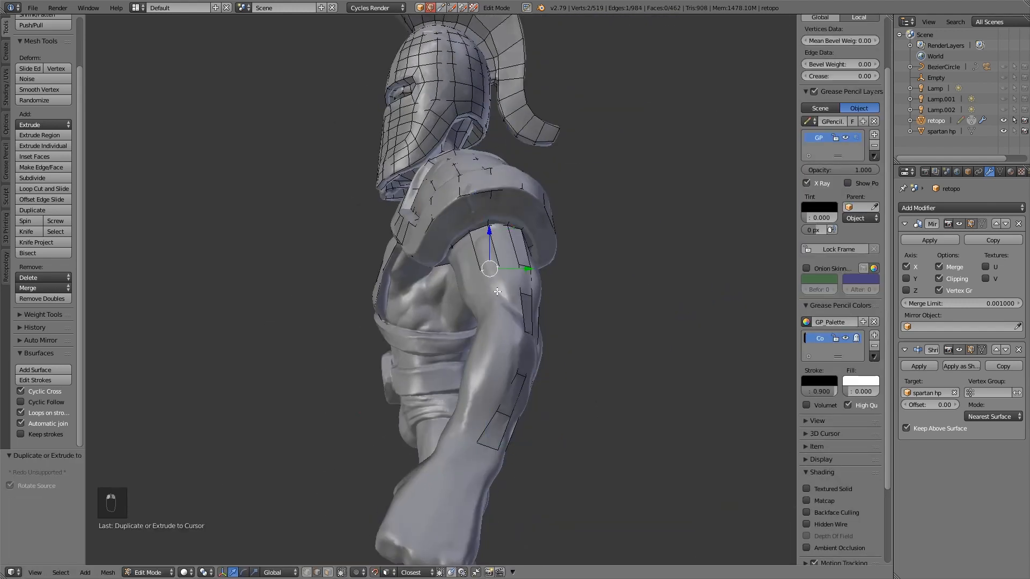
ctrl+click(486, 305)
key(s)
click(478, 326)
middle_drag(534, 343, 596, 303)
right_click(456, 198)
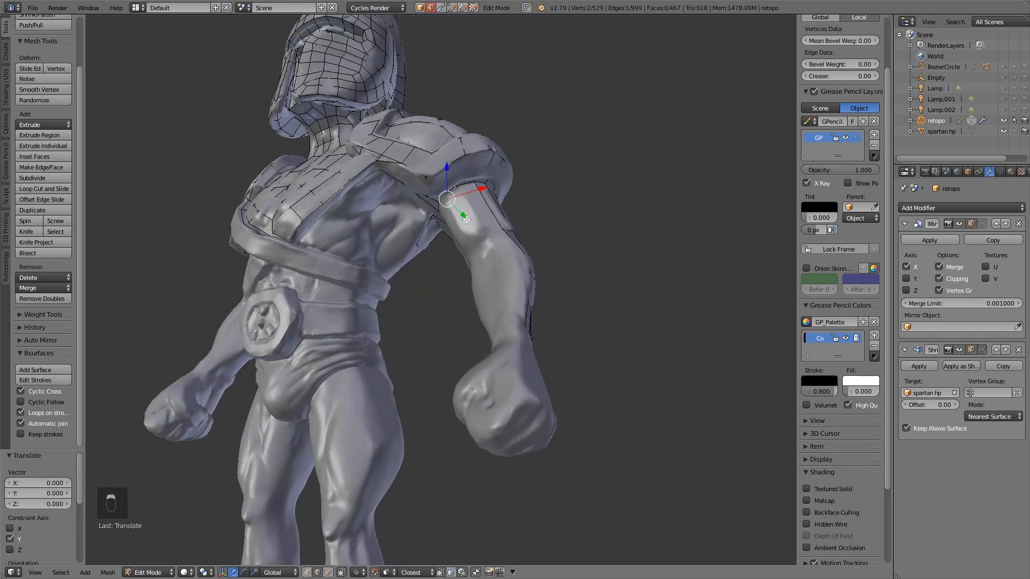
middle_drag(456, 214, 490, 212)
ctrl+click(465, 225)
key(ctrl+z)
key(ctrl+z)
Step: Extrude a strip of faces from beneath the shoulder armour down the front of the arm, scaling its end edge
scroll(429, 241, up, 4)
middle_drag(429, 241, 499, 279)
ctrl+click(442, 255)
click(488, 233)
ctrl+click(490, 316)
middle_drag(429, 268, 375, 246)
ctrl+click(427, 345)
key(s)
click(472, 317)
Step: Undo the last change to the front arm strip, extend it by another face and scale its end edge
shift+middle_drag(471, 316, 461, 161)
key(ctrl+z)
middle_drag(419, 210, 440, 193)
ctrl+click(455, 248)
key(s)
click(455, 230)
middle_drag(455, 230, 478, 209)
scroll(525, 251, down, 3)
Step: Extrude another strip of faces from beneath the shoulder armour down the arm towards the wrist, scaling its edges to fit
right_click(417, 139)
ctrl+click(429, 184)
key(s)
click(467, 190)
ctrl+click(416, 239)
ctrl+click(414, 298)
key(s)
click(440, 294)
middle_drag(440, 294, 409, 276)
ctrl+click(409, 276)
key(s)
ctrl+click(404, 340)
Step: Fill the gaps between the extruded arm strips with faces around the upper arm and forearm
key(f)
key(f)
key(f)
key(f)
key(f)
key(f)
key(f)
key(f)
key(f)
key(f)
key(f)
key(f)
key(f)
key(f)
key(f)
key(f)
key(f)
key(f)
key(f)
key(f)
middle_drag(423, 109, 459, 157)
key(f)
key(f)
key(f)
key(f)
key(f)
key(f)
key(f)
key(f)
key(f)
Step: Switch to vertex selection and move vertices on the upper arm and elbow to even out the new faces
key(ctrl+Tab)
click(459, 146)
right_click(408, 168)
key(g)
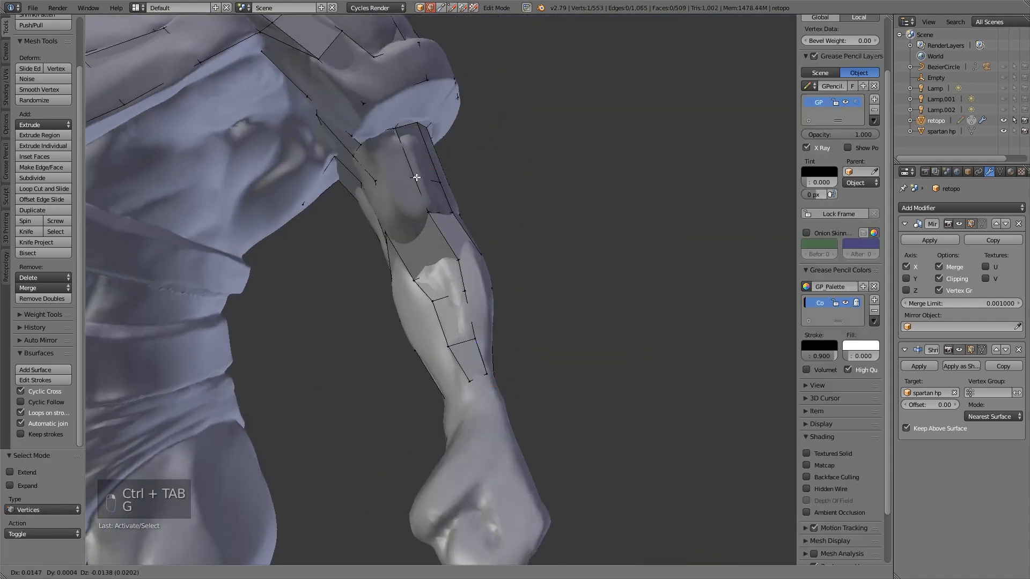
click(457, 379)
middle_drag(456, 379, 418, 343)
right_click(475, 249)
key(g)
click(478, 267)
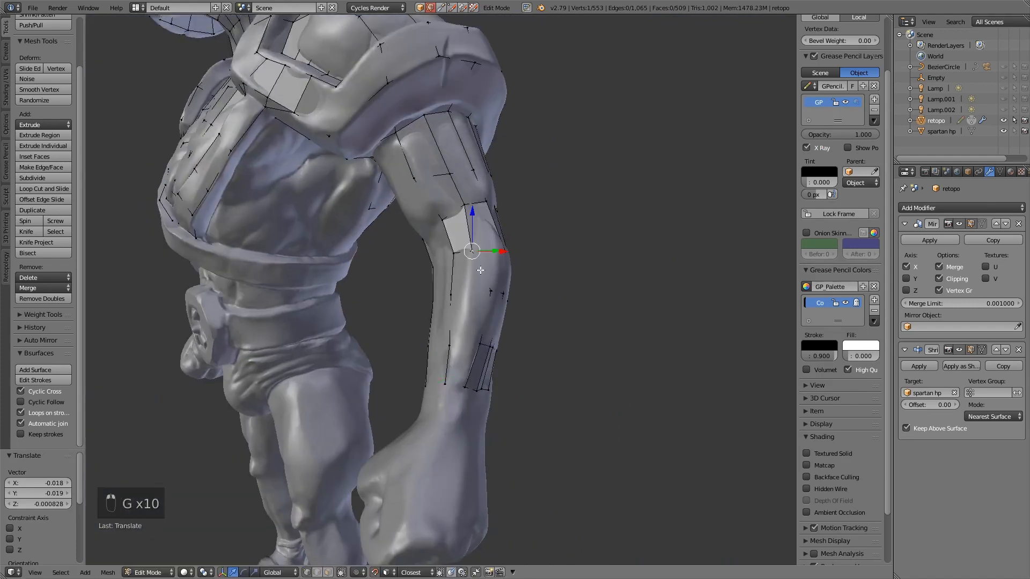
Step: Reposition further arm vertices and add a single loop cut around the elbow
middle_drag(477, 267, 430, 298)
right_click(428, 337)
key(g)
key(g)
click(464, 246)
key(g)
middle_drag(464, 246, 620, 223)
key(g)
key(ctrl+r)
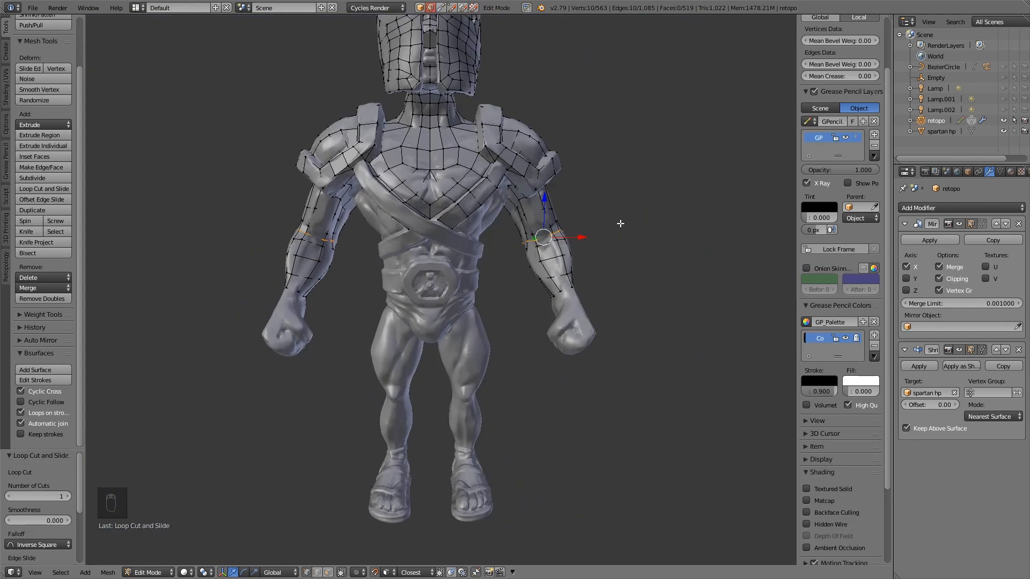
Step: Extrude the selected wrist edges over the back of the hand and scale the new edge row by 1.394
shift+middle_drag(539, 237, 448, 249)
scroll(494, 322, up, 7)
middle_drag(493, 321, 472, 214)
shift+right_click(431, 194)
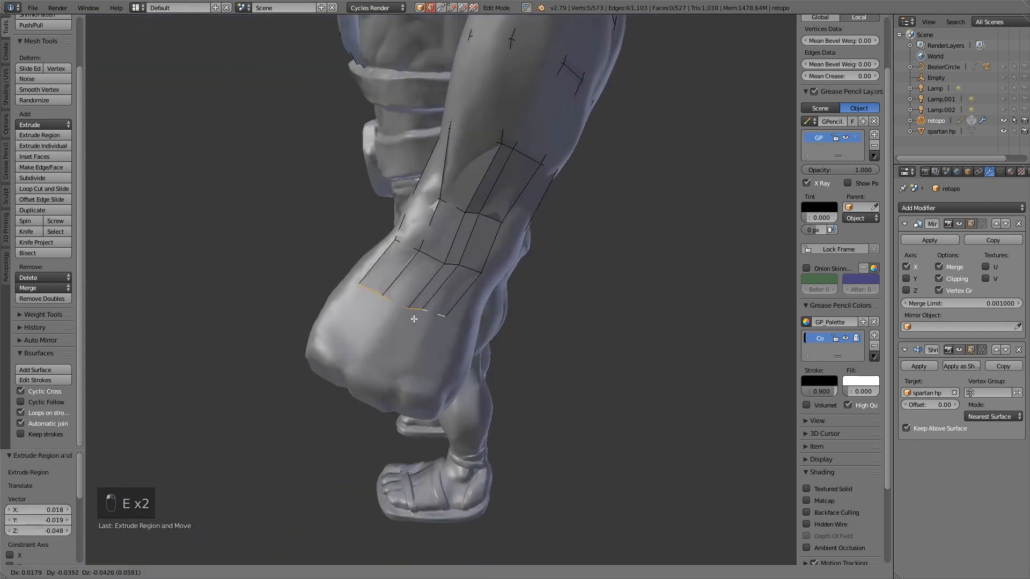
click(430, 316)
middle_drag(430, 316, 494, 239)
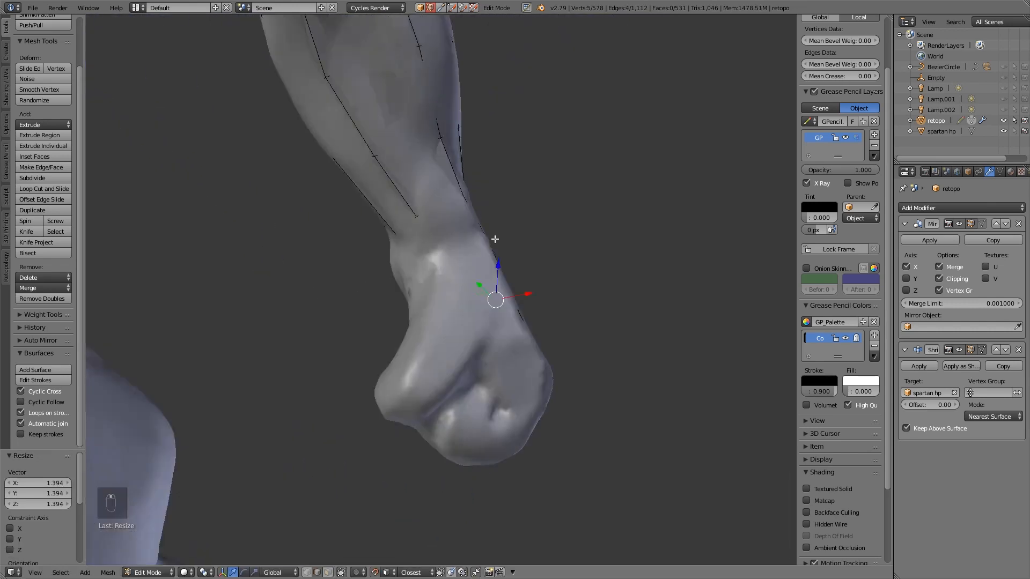
Step: Clip the view to a region around the forearm and hand
middle_drag(428, 276, 365, 220)
scroll(366, 220, down, 5)
key(alt+b)
drag(366, 151, 494, 322)
scroll(494, 322, up, 4)
middle_drag(494, 322, 503, 290)
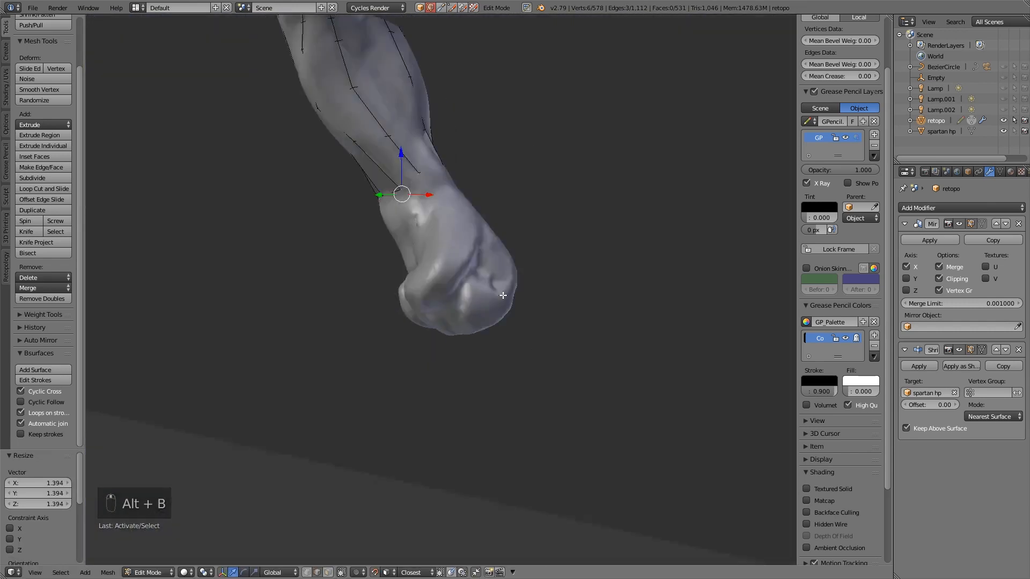
Step: Extrude further edges around the wrist and along the hand to extend the retopology mesh
key(ctrl+z)
key(e)
right_click(412, 208)
mouse_move(413, 209)
middle_down()
mouse_move(465, 213)
mouse_move(411, 209)
mouse_move(361, 255)
mouse_move(407, 197)
middle_up()
scroll(412, 209, up, 2)
key(e)
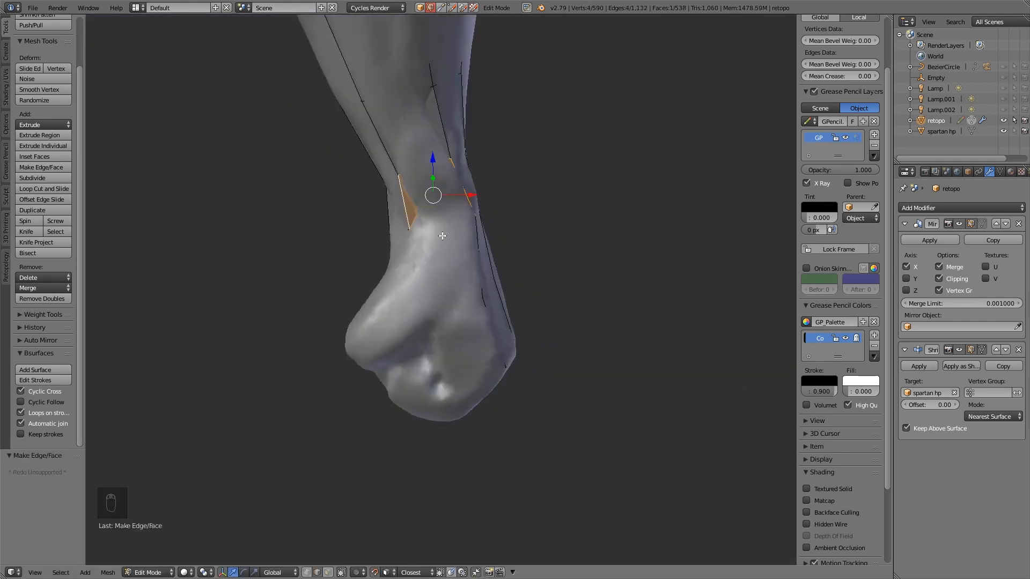
Step: Switch to vertex selection and extrude a chain of vertices from the wrist along the side of the fist
key(ctrl+Tab)
click(440, 224)
right_click(409, 217)
key(e)
click(414, 252)
middle_drag(413, 252, 466, 240)
key(e)
click(400, 243)
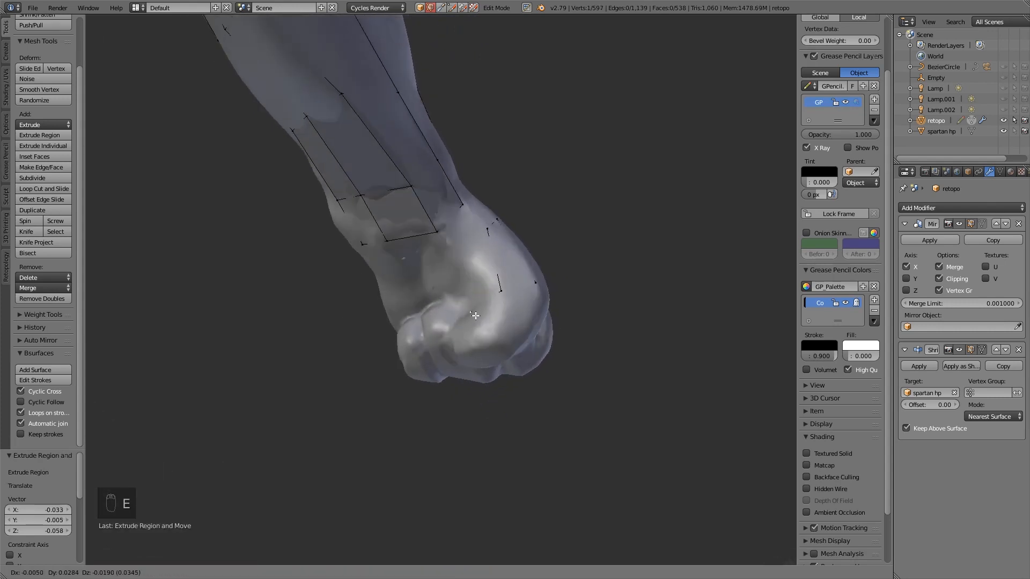
click(474, 296)
key(e)
key(e)
middle_drag(474, 296, 416, 269)
click(425, 279)
Step: Adjust the vertices of the hand outline and extrude the chain further around the end of the fist
right_click(504, 295)
key(g)
click(526, 304)
right_click(416, 269)
key(g)
click(416, 268)
key(e)
click(432, 326)
middle_drag(432, 326, 482, 338)
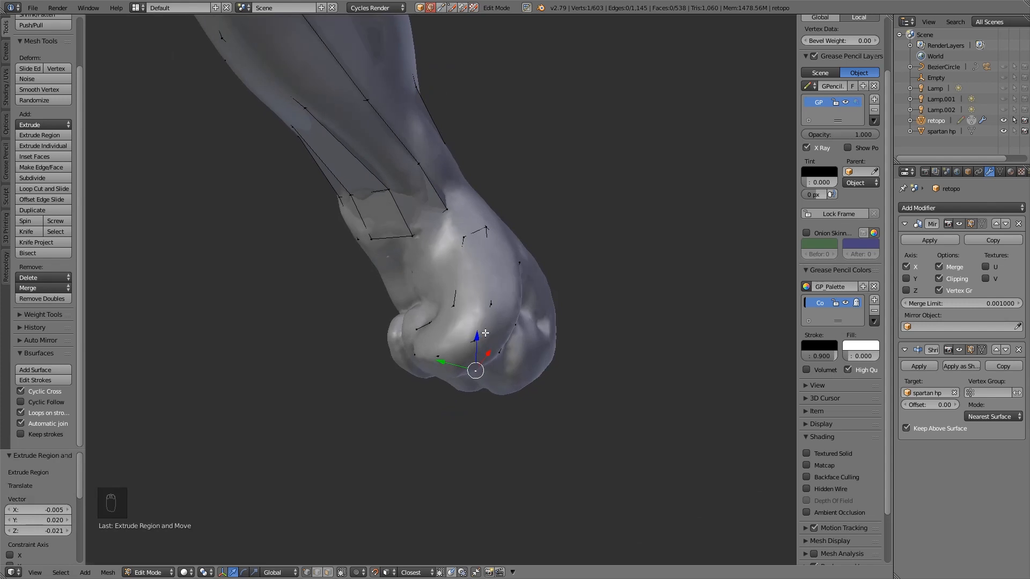
Step: Hide the high-poly sculpt, switch to edge selection and select the edge chains outlining the fist
alt+right_click(483, 338)
click(1003, 131)
middle_drag(528, 301, 531, 262)
key(ctrl+Tab)
click(520, 273)
shift+right_click(496, 352)
middle_drag(413, 386, 391, 370)
shift+right_click(423, 298)
Step: Join the selected edge chains on the fist with faces and show the high-poly sculpt again
middle_drag(444, 300, 484, 315)
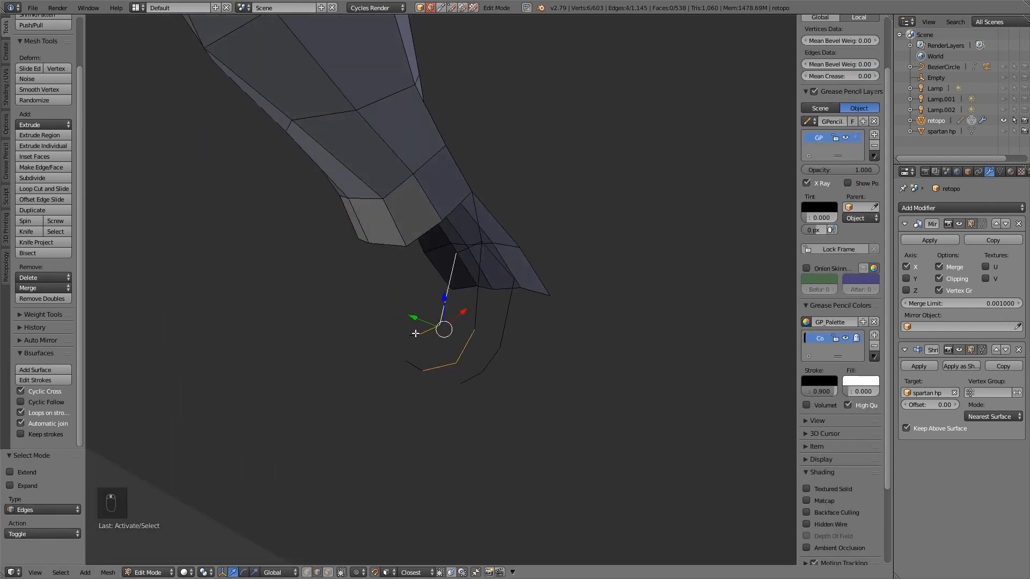
key(ctrl+e)
click(429, 332)
middle_drag(441, 328, 421, 289)
key(f)
click(1003, 130)
alt+right_click(458, 305)
key(e)
right_click(404, 367)
key(ctrl+z)
Step: Extrude an edge from the hand mesh towards the wrist and fill the gaps beside it with faces
middle_drag(405, 367, 368, 337)
click(422, 304)
right_click(437, 307)
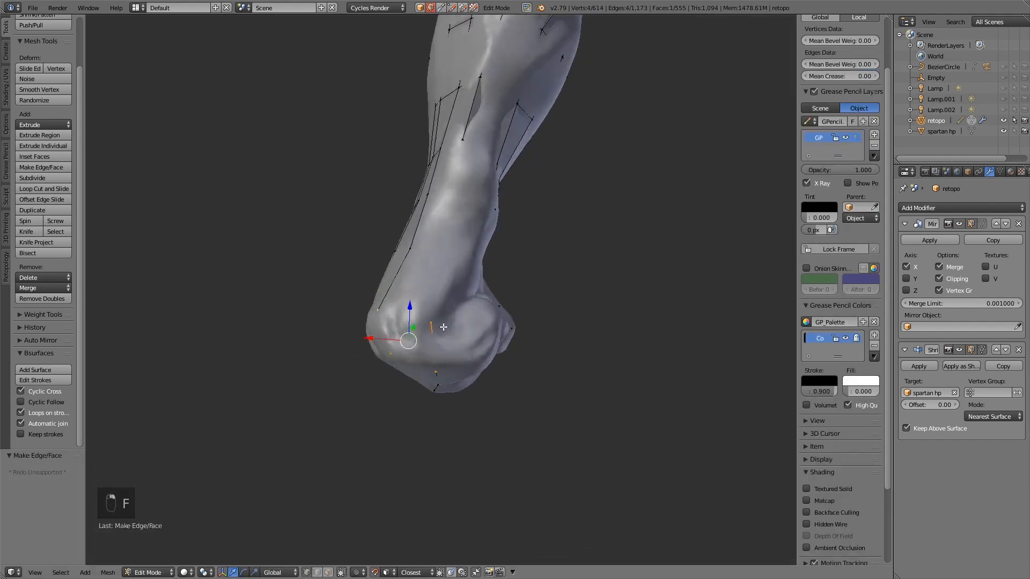
key(e)
click(446, 204)
shift+right_click(414, 231)
key(f)
right_click(451, 177)
key(f)
Step: Fill the gap beside the wrist with a face and delete the surplus faces there
middle_drag(504, 217, 471, 220)
shift+right_click(459, 215)
key(f)
key(Delete)
click(467, 138)
right_click(464, 200)
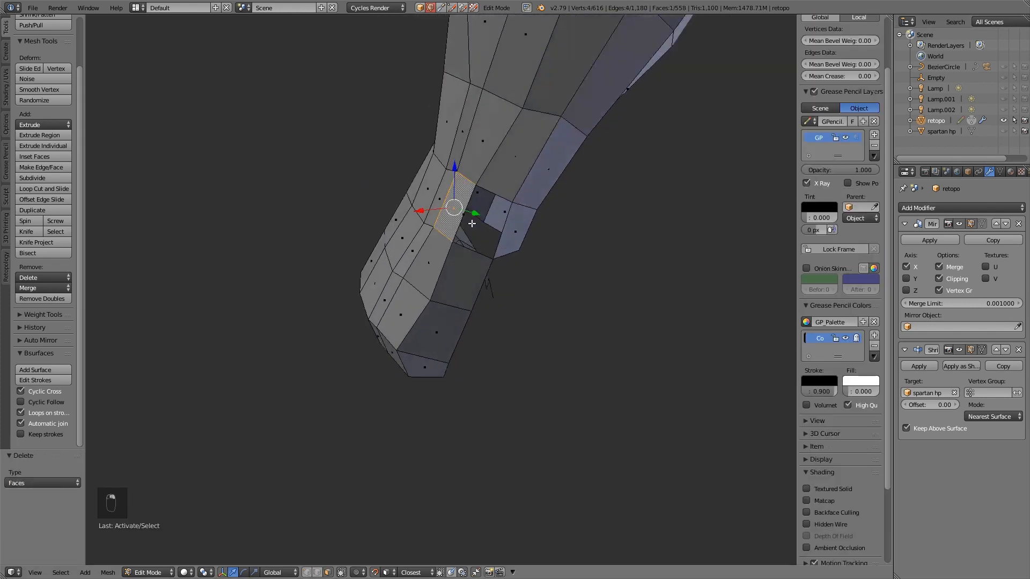
Step: Remove the duplicate vertices from the entire retopo mesh and clear the selection
key(a)
key(a)
key(a)
click(45, 299)
key(a)
middle_drag(482, 268, 524, 232)
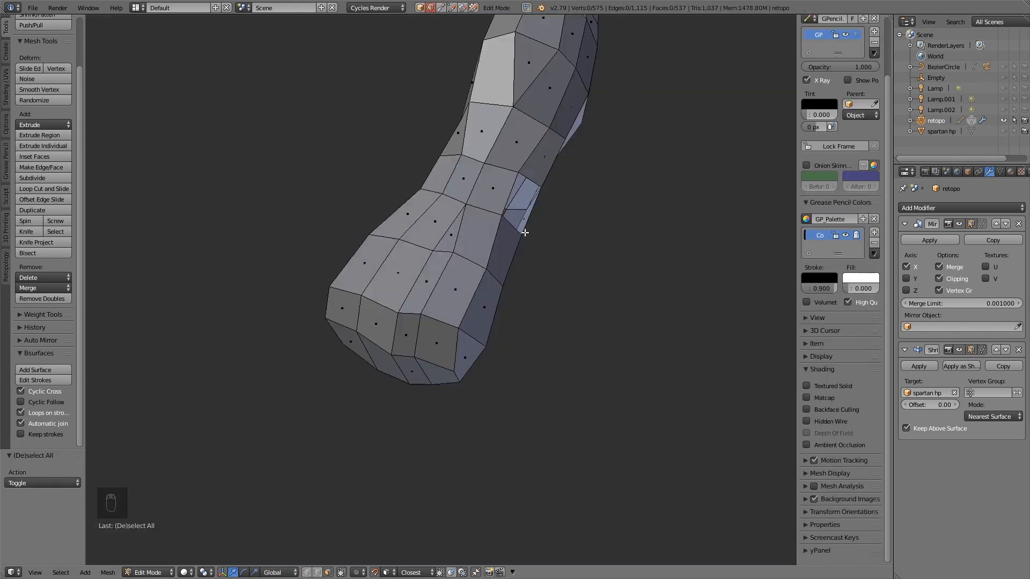
Step: Reposition the vertices on the back and at the end of the fist mesh
right_click(449, 260)
key(g)
click(394, 358)
key(g)
key(g)
middle_drag(414, 372, 488, 225)
Step: Change the snapping element and fill the selected edge loop at the open side of the hand
click(387, 572)
click(403, 526)
alt+right_click(445, 222)
key(f)
right_click(487, 218)
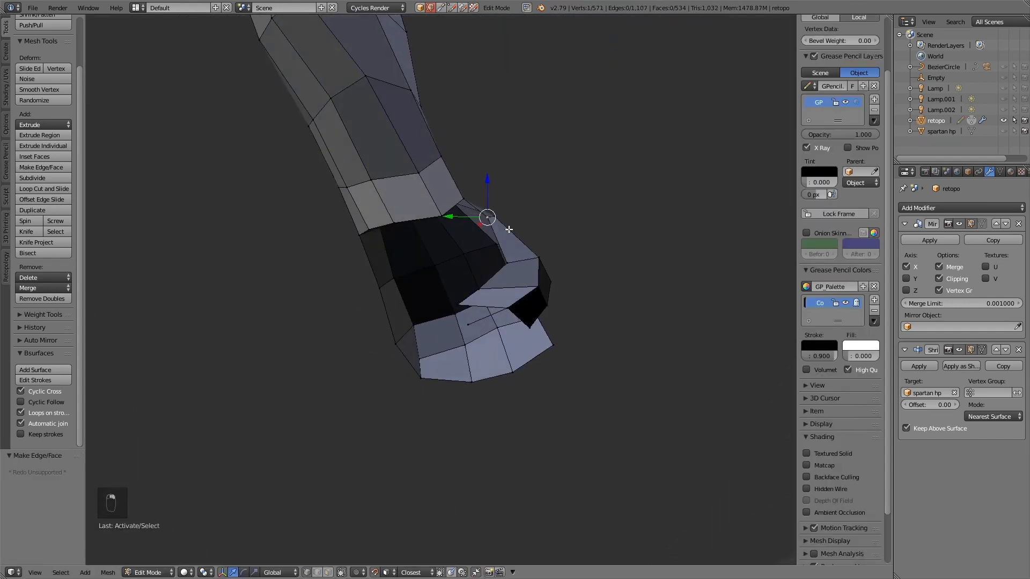
Step: Show the high-poly sculpt, extrude from the vertex near the thumb base and fill the adjoining gap with a face
click(1002, 131)
key(e)
click(506, 259)
key(e)
key(e)
shift+right_click(382, 295)
key(f)
Step: Extrude another vertex across the thumb and join it to the neighbouring vertices with a face
right_click(504, 290)
middle_drag(430, 324, 536, 334)
click(510, 289)
key(e)
click(478, 313)
shift+right_click(433, 280)
key(f)
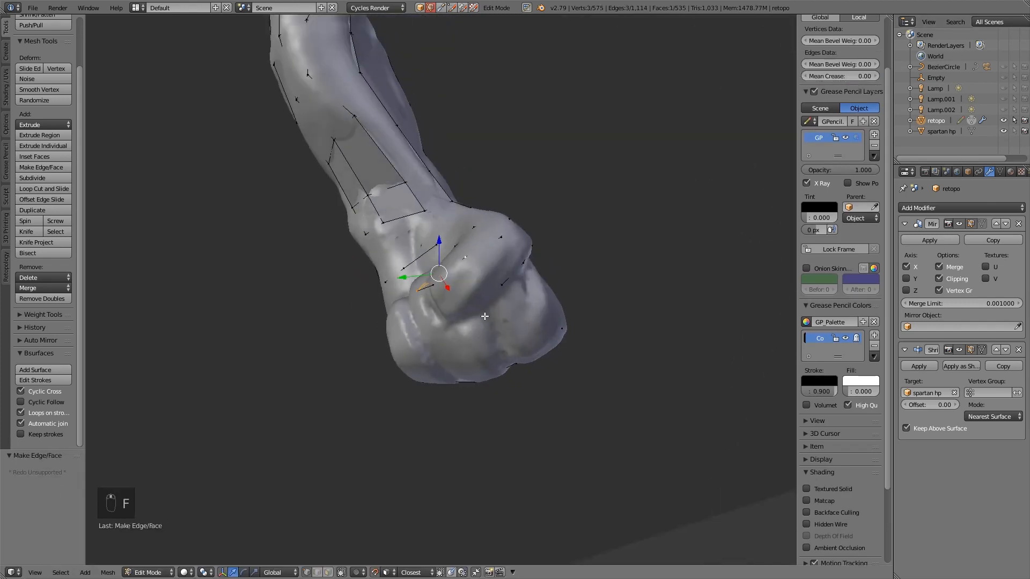
Step: Move a vertex on the side of the fist, extrude it towards the thumb and fill the gap with a face
middle_drag(437, 335, 397, 306)
right_click(396, 308)
key(g)
click(402, 266)
mouse_move(402, 266)
middle_down()
mouse_move(448, 272)
mouse_move(503, 251)
mouse_move(504, 301)
mouse_move(435, 278)
mouse_move(443, 337)
mouse_move(435, 271)
mouse_move(421, 273)
middle_up()
key(e)
click(448, 273)
shift+right_click(503, 250)
click(1003, 131)
key(f)
Step: Switch the selection mode and fill the remaining gaps around the thumb with faces
click(507, 313)
key(ctrl+Tab)
click(508, 302)
shift+right_click(533, 278)
key(f)
key(f)
shift+right_click(473, 285)
key(f)
Step: Bridge the two facing edges between the wrist and the fist and show the high-poly sculpt
right_click(455, 247)
middle_drag(570, 332, 446, 241)
right_click(396, 327)
shift+right_click(483, 214)
key(ctrl+e)
click(456, 290)
right_click(446, 241)
click(1002, 130)
Step: Extrude the open edge below the wrist over the heel of the hand in two segments
mouse_move(536, 300)
middle_down()
mouse_move(602, 281)
mouse_move(541, 284)
mouse_move(492, 306)
middle_up()
click(1003, 131)
click(1003, 130)
right_click(491, 306)
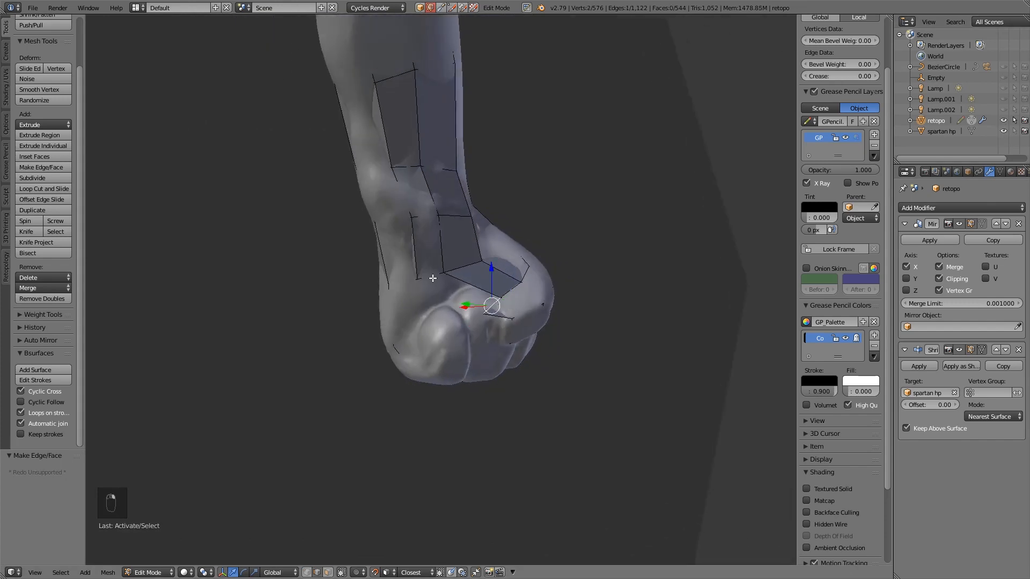
right_click(413, 281)
key(e)
click(414, 346)
key(e)
click(442, 353)
Step: Adjust the new vertex on the heel of the hand, extrude it further and fill the area beside it with faces
middle_drag(442, 354, 412, 308)
key(g)
click(408, 359)
key(e)
click(448, 317)
shift+right_click(428, 289)
key(f)
key(f)
right_click(455, 293)
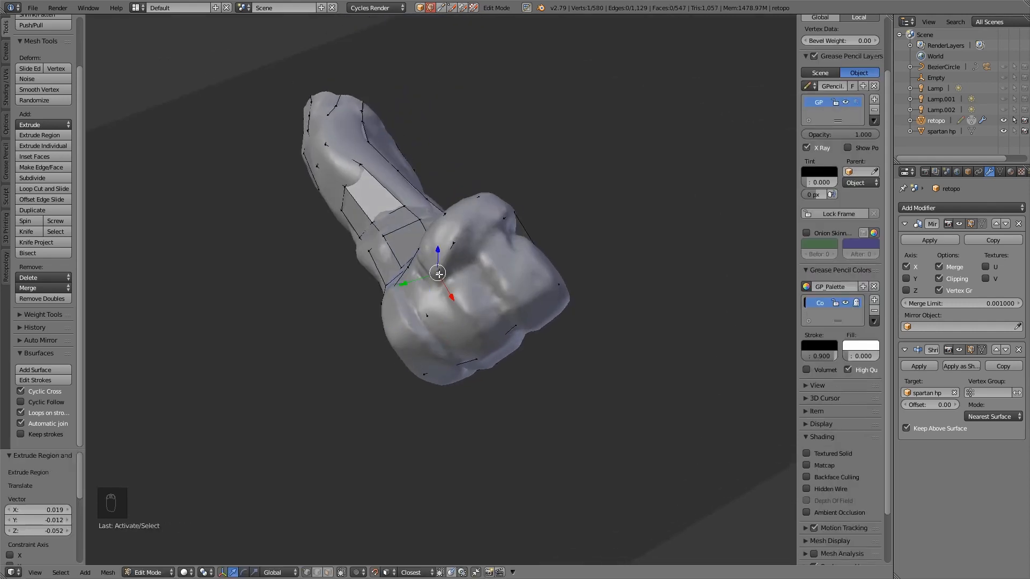
Step: Fill the remaining gaps between the heel of the hand and the fingers with faces
key(f)
middle_drag(438, 273, 501, 319)
key(f)
middle_drag(452, 282, 507, 272)
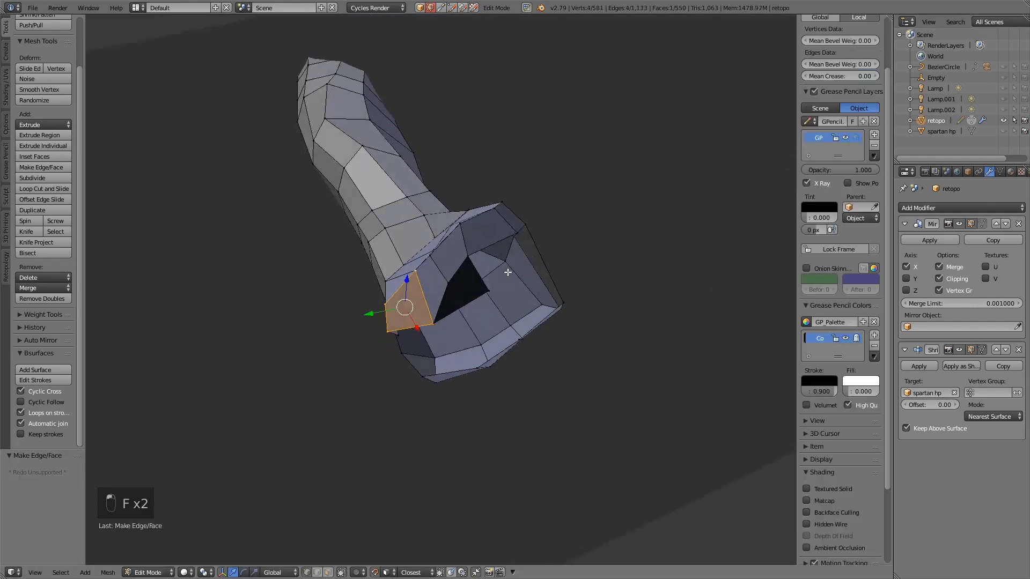
key(ctrl+Tab)
middle_drag(114, 240, 394, 343)
key(f)
key(f)
key(f)
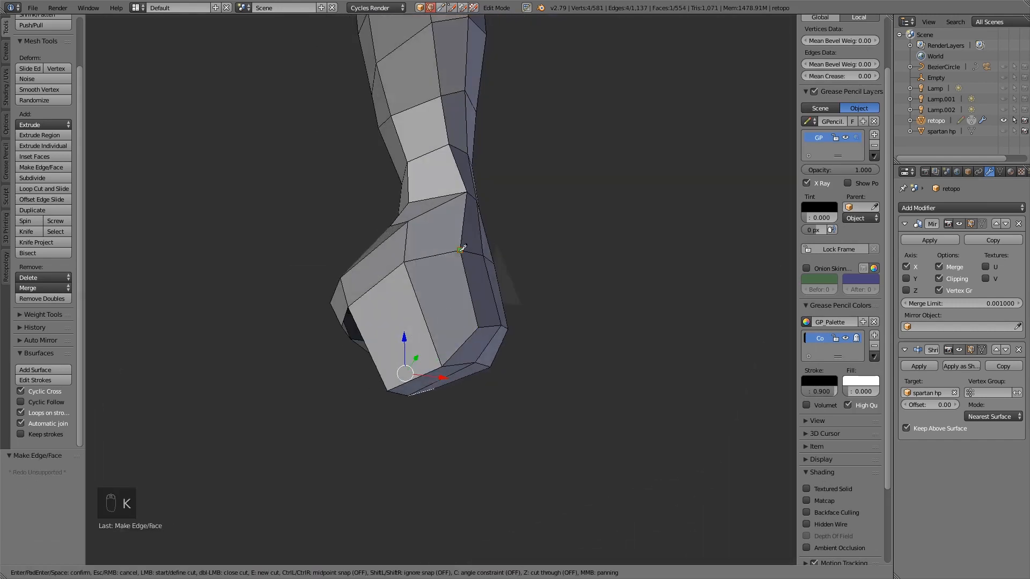
Step: Cut a new edge across the side of the fist with the Knife and bridge the open edges
middle_drag(442, 298, 446, 331)
shift+right_click(445, 331)
key(ctrl+e)
click(446, 330)
Step: Show the high-poly sculpt and move the new edge and vertices to follow the curled fingers
click(1003, 131)
middle_drag(509, 311, 459, 286)
right_click(460, 286)
key(g)
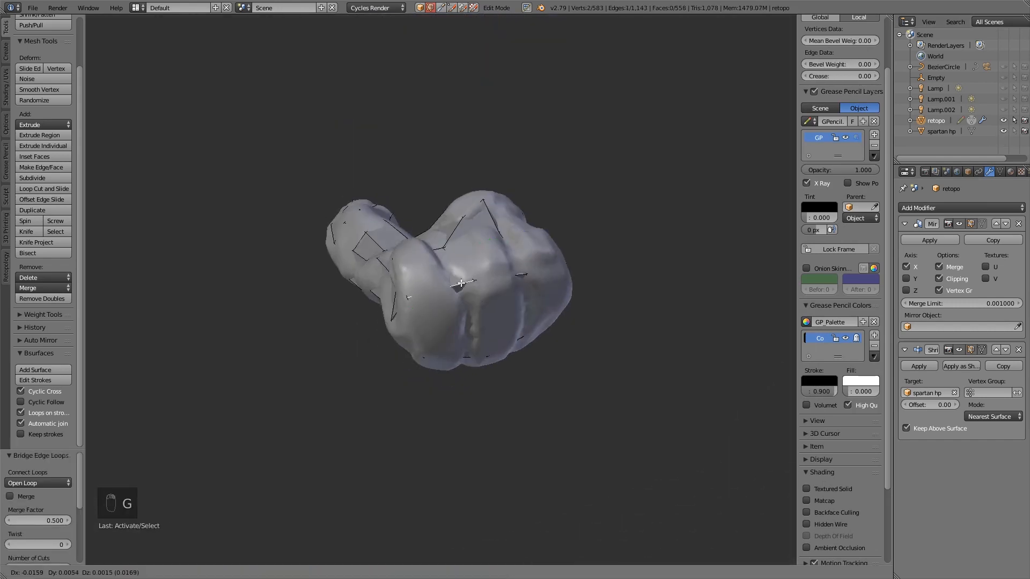
middle_drag(591, 332, 432, 268)
key(ctrl+Tab)
click(476, 321)
right_click(467, 322)
key(g)
click(467, 322)
right_click(433, 268)
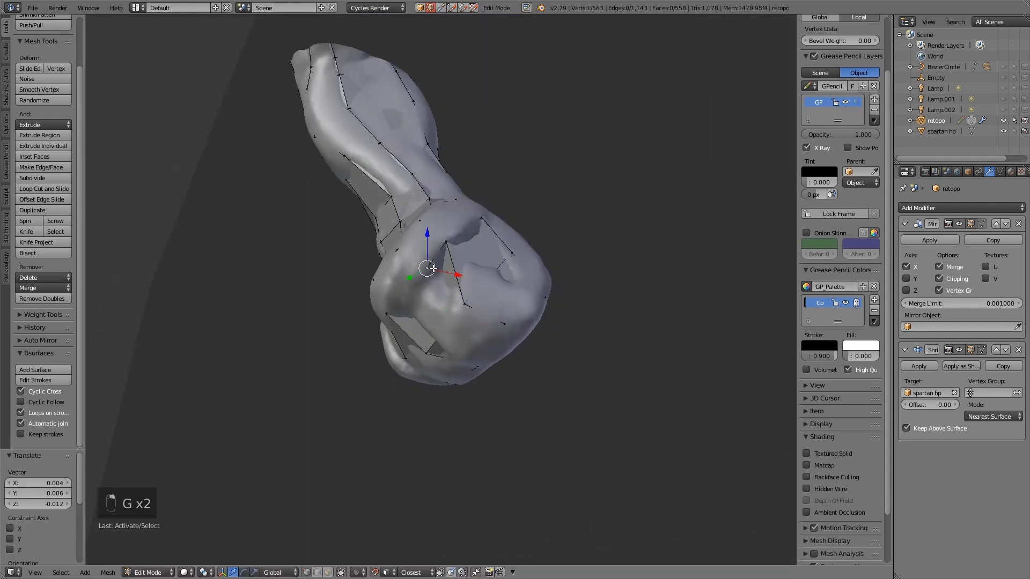
Step: Delete the three badly shaped faces on the side of the fist
middle_drag(592, 275, 506, 285)
key(ctrl+Tab)
shift+right_click(507, 248)
key(Delete)
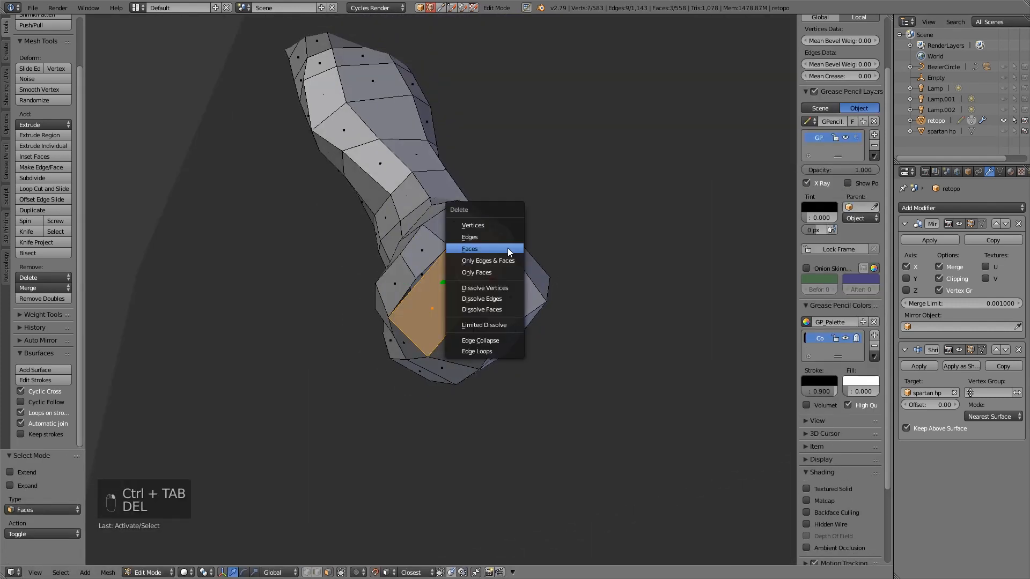
click(508, 248)
Step: Rebuild the opened area on the side of the fist with new faces
key(ctrl+Tab)
shift+right_click(417, 271)
key(f)
key(f)
key(f)
Step: Clear the view clipping region to reveal the whole character and show the high-poly sculpt
middle_drag(417, 272, 499, 447)
scroll(460, 400, down, 4)
key(alt+b)
scroll(460, 400, down, 2)
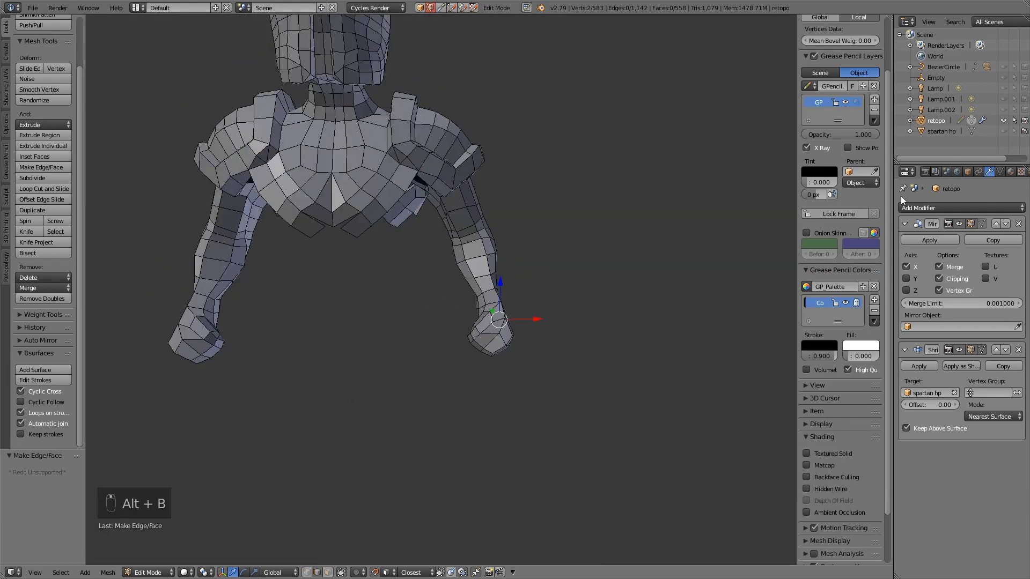
click(1003, 131)
Step: Extrude the lower edge of the chest armour over the ribs and rotate the new edge to fit
middle_drag(509, 301, 342, 285)
scroll(450, 301, up, 4)
scroll(536, 322, down, 3)
scroll(461, 200, up, 5)
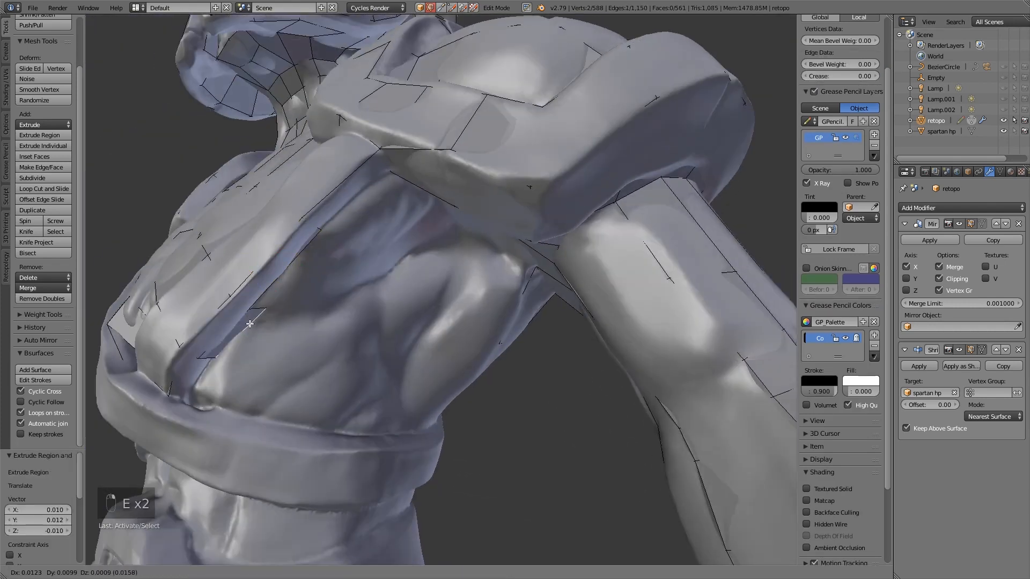
key(r)
click(296, 331)
Step: Extrude the selected edges further across the side of the torso and scale them down
middle_drag(296, 331, 346, 284)
shift+right_click(346, 283)
key(e)
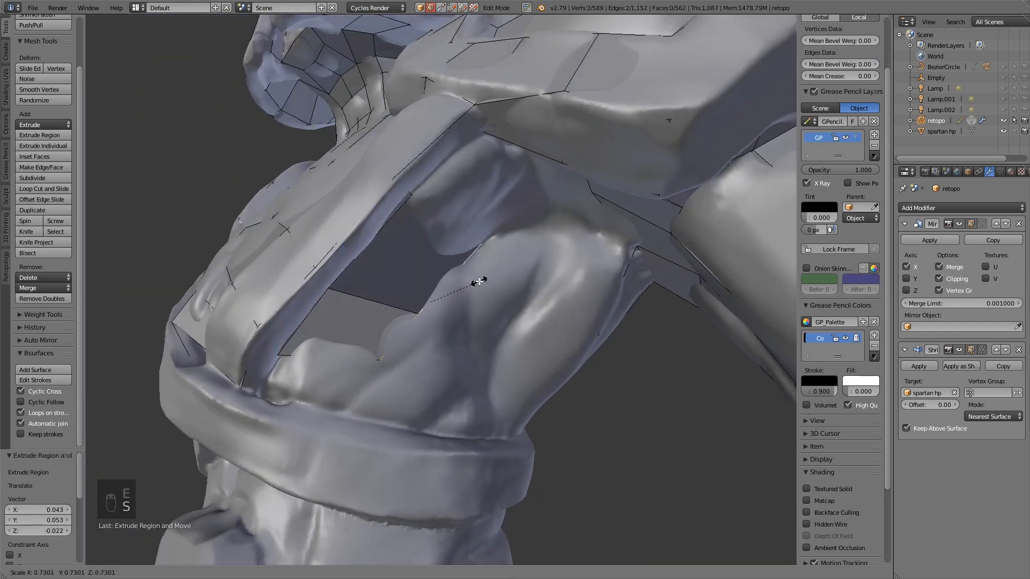
click(479, 281)
Step: Switch to vertex selection and reposition a vertex on the torso below the armpit
key(ctrl+Tab)
click(479, 270)
right_click(482, 241)
key(g)
click(472, 237)
middle_drag(472, 237, 482, 191)
right_click(558, 182)
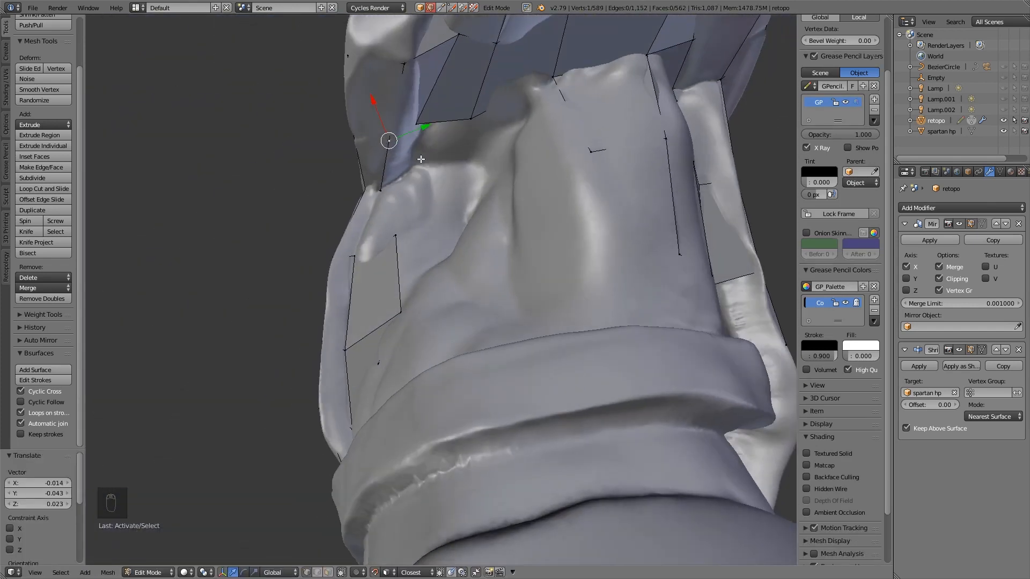
Step: Extend a new vertex below the armpit and fill the gap to the chest armour with faces
middle_drag(421, 159, 394, 146)
ctrl+click(437, 142)
right_click(405, 142)
shift+right_click(371, 177)
key(f)
key(f)
middle_drag(455, 164, 542, 165)
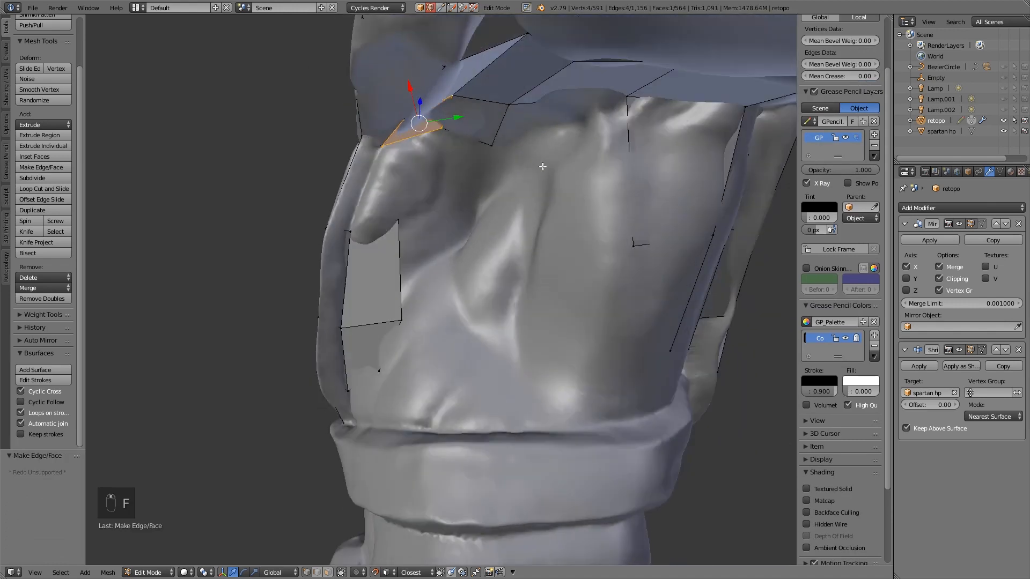
Step: Reposition two loose vertices on the side of the ribs below the armpit
right_click(595, 190)
key(g)
click(582, 150)
middle_drag(662, 201, 545, 221)
right_click(545, 220)
key(g)
click(582, 190)
middle_drag(581, 190, 574, 284)
Step: Fill faces between the chest armour and the ribs, moving a vertex and bridging it to its neighbour
key(ctrl+Tab)
click(386, 297)
right_click(386, 298)
key(f)
key(f)
key(ctrl+Tab)
right_click(375, 253)
key(g)
click(452, 269)
shift+right_click(494, 295)
key(f)
Step: Reposition a single vertex on the side of the torso beneath the arm
right_click(579, 281)
key(g)
click(587, 279)
middle_drag(646, 287, 575, 274)
right_click(575, 273)
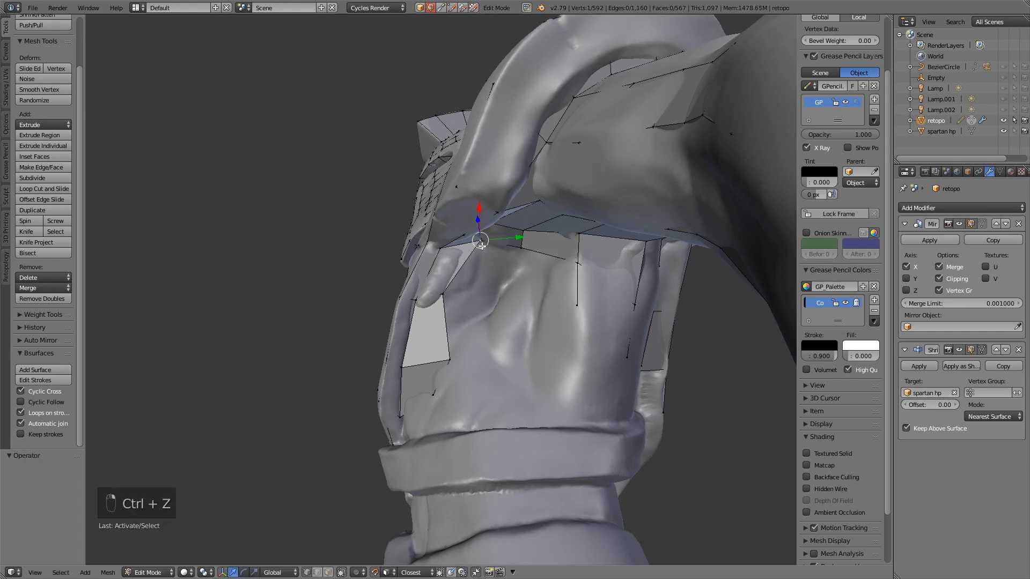
Step: Extrude a vertex down the ribs from the row below the armpit and reposition the hanging vertices
right_click(521, 248)
key(e)
click(541, 304)
middle_drag(542, 303, 616, 321)
right_click(570, 308)
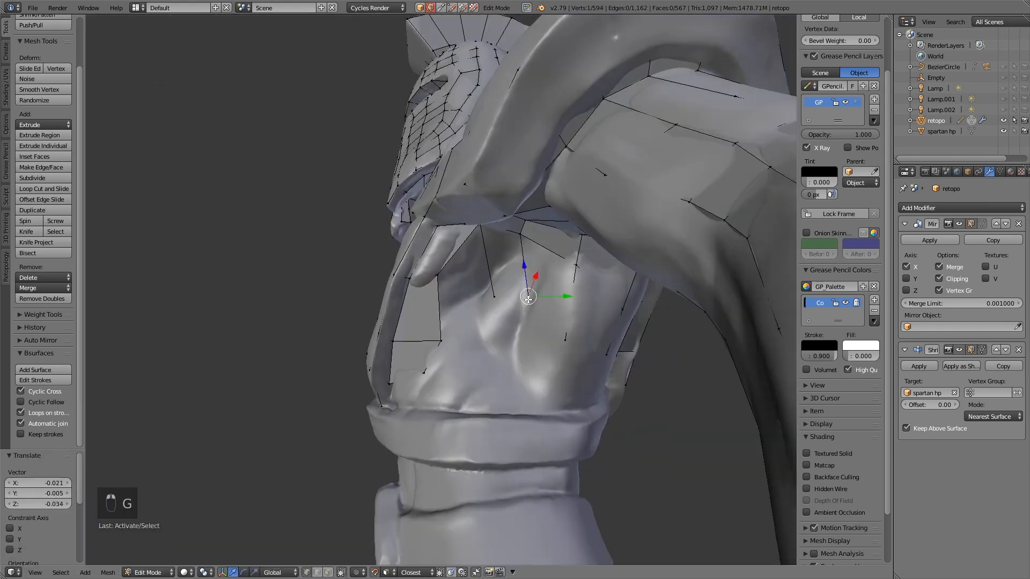
key(g)
click(518, 334)
right_click(494, 297)
key(g)
click(481, 333)
middle_drag(481, 332, 472, 313)
Step: Fill the gaps between the edges along the side of the torso with faces
key(ctrl+Tab)
right_click(426, 318)
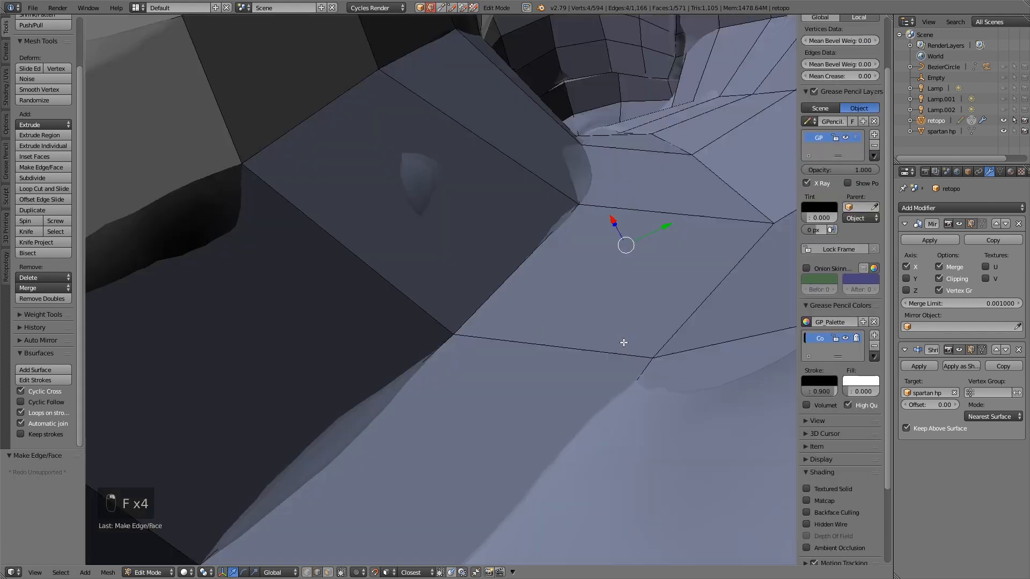
middle_drag(620, 339, 616, 295)
Step: Select the lower edge loop of the side torso and extrude it down toward the waist strap
scroll(466, 284, up, 3)
scroll(466, 284, up, 5)
middle_drag(465, 284, 462, 259)
alt+right_click(531, 182)
scroll(482, 247, up, 3)
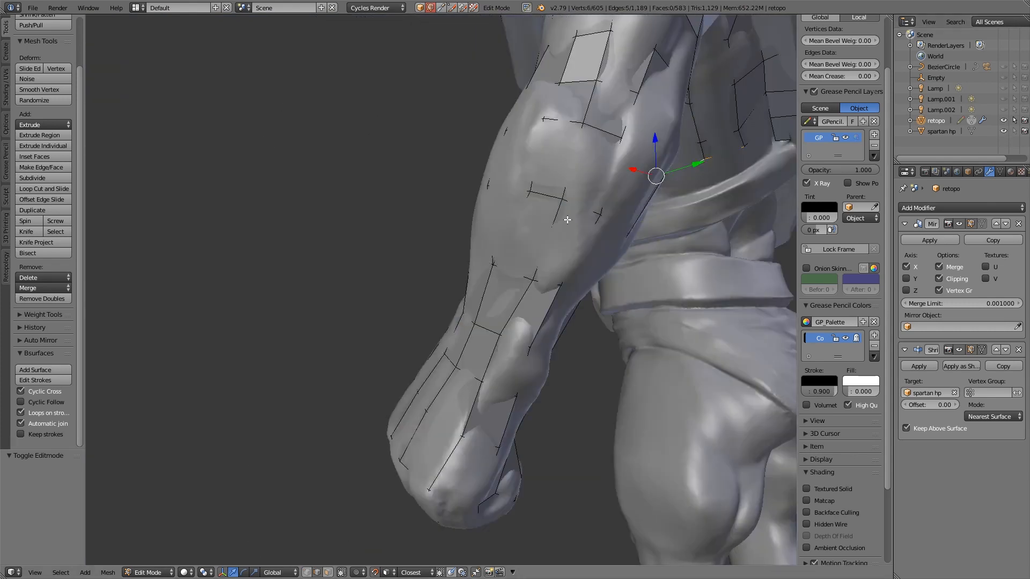
key(e)
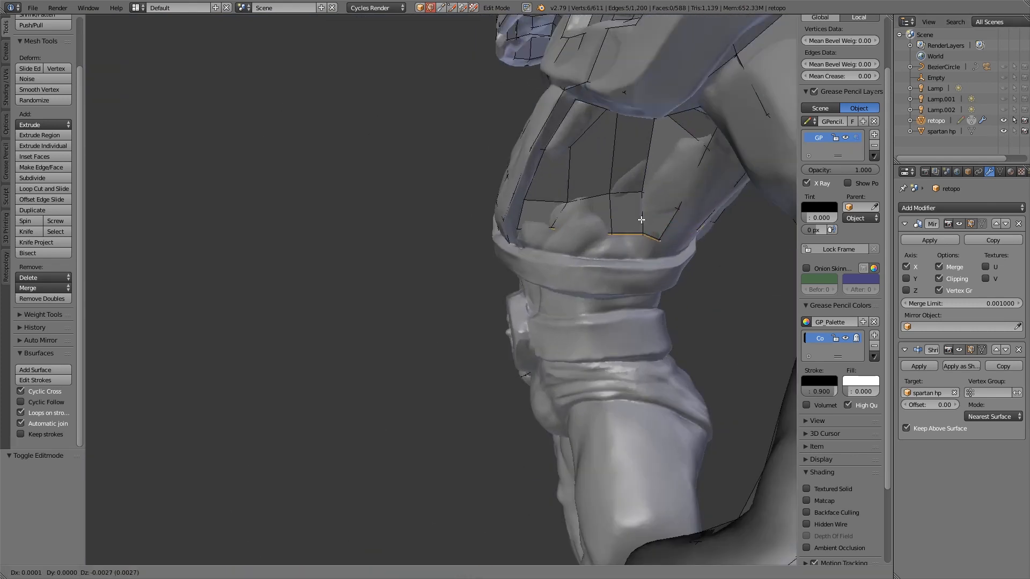
click(641, 219)
Step: Move the vertices of the new torso row onto the upper rim of the waist strap
middle_drag(641, 219, 558, 239)
click(487, 244)
right_drag(527, 249, 534, 233)
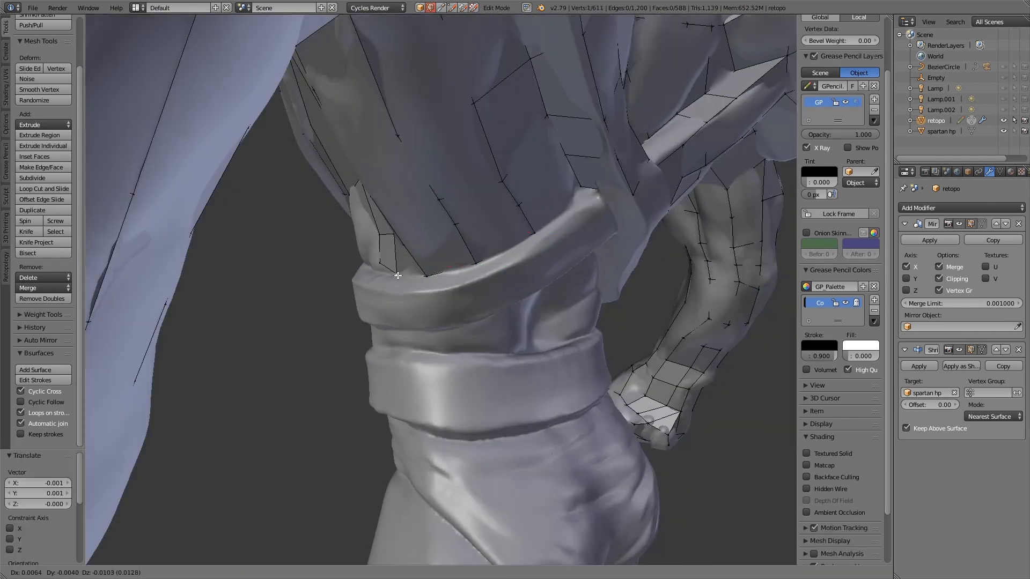
click(397, 276)
middle_drag(398, 276, 531, 264)
right_drag(531, 264, 516, 266)
click(456, 256)
middle_drag(455, 255, 449, 265)
Step: Draw grease pencil strokes across the upper rim of the strap and generate a surface from the torso's bottom loop
alt+right_click(448, 265)
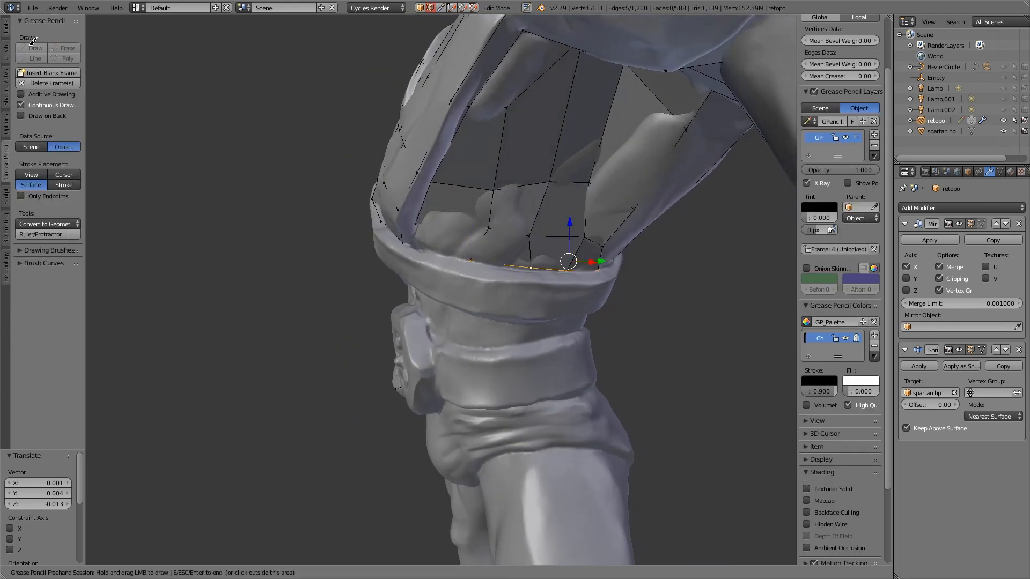
middle_drag(508, 211, 711, 203)
click(43, 425)
click(57, 472)
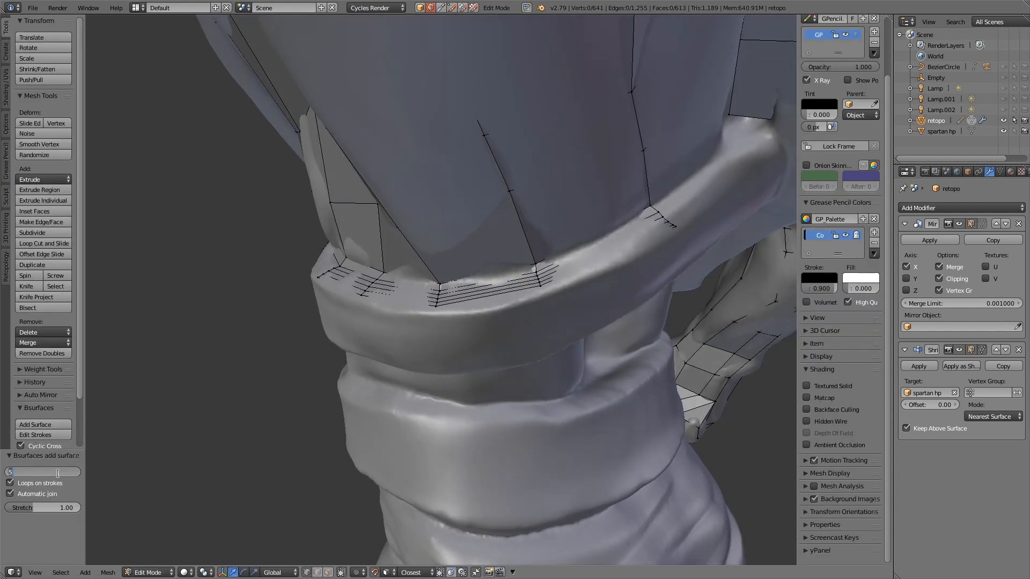
key(ctrl+z)
key(ctrl+z)
key(ctrl+z)
Step: Draw grease pencil strokes down the outer face of the strap and add a surface along them
middle_drag(445, 300, 572, 268)
key(space)
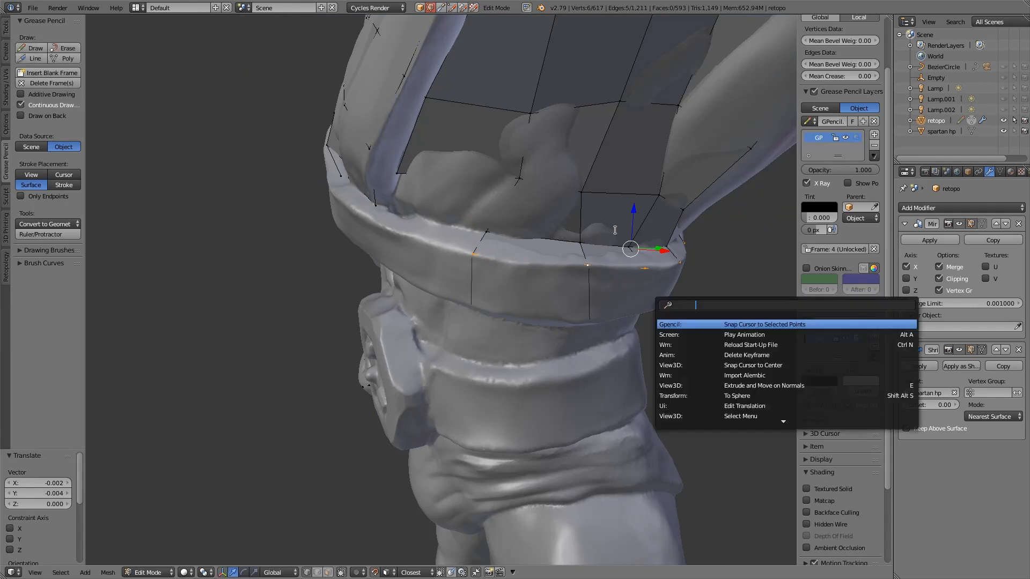
key(Escape)
middle_drag(613, 230, 560, 215)
middle_drag(573, 263, 615, 139)
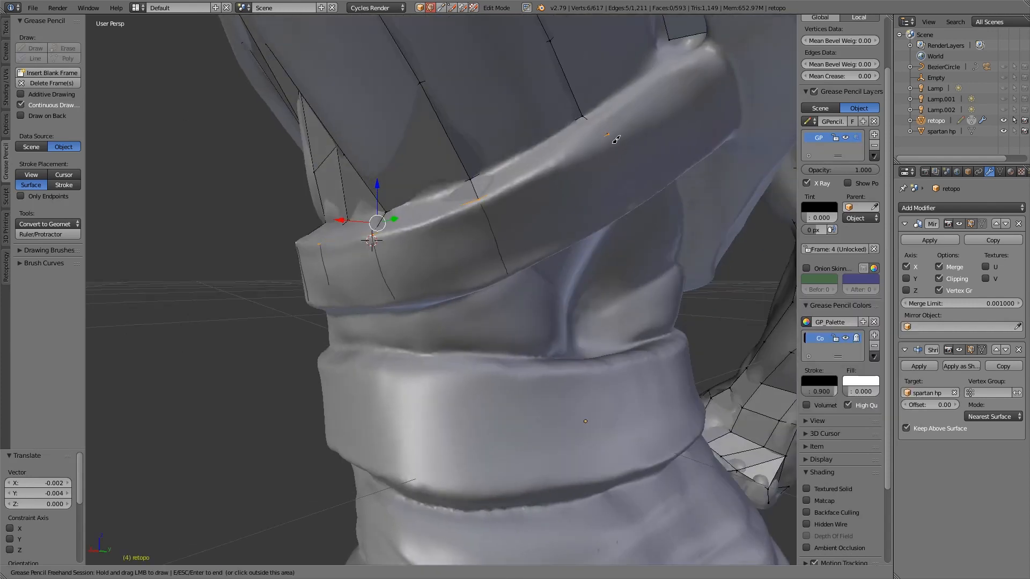
click(68, 425)
Step: Reposition the vertices of the strap surface so they follow the strap's rims around the side and back
middle_drag(555, 241, 616, 260)
scroll(616, 260, down, 2)
middle_drag(482, 274, 549, 276)
right_drag(527, 227, 517, 223)
middle_drag(517, 223, 504, 166)
right_drag(484, 155, 474, 152)
middle_drag(552, 153, 558, 176)
scroll(500, 150, down, 3)
scroll(531, 241, up, 3)
right_click(507, 298)
right_drag(518, 349, 488, 349)
middle_drag(496, 338, 455, 314)
right_click(580, 303)
middle_drag(581, 304, 606, 325)
right_drag(437, 286, 428, 284)
right_drag(440, 335, 428, 333)
middle_drag(398, 295, 461, 301)
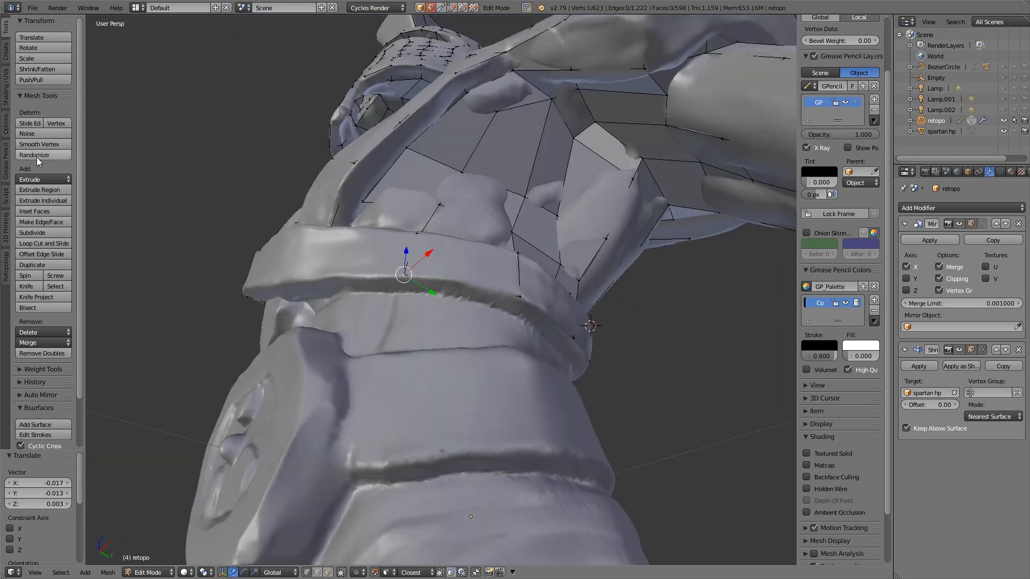
Step: Select the strap's lower edge loop, draw strokes across its underside, and generate a surface from them
key(Escape)
alt+right_click(519, 300)
alt+right_click(410, 276)
mouse_move(411, 275)
middle_down()
mouse_move(370, 258)
mouse_move(390, 276)
middle_up()
click(35, 47)
drag(389, 279, 394, 294)
drag(500, 263, 502, 280)
middle_drag(621, 299, 602, 185)
drag(602, 185, 597, 201)
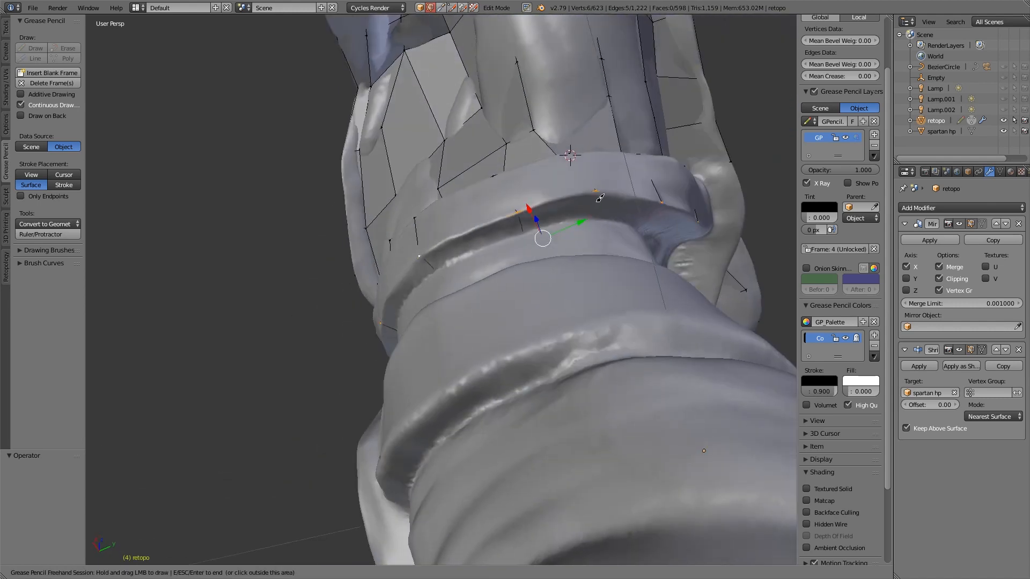
middle_drag(597, 201, 477, 105)
drag(478, 105, 503, 123)
middle_drag(503, 122, 364, 171)
drag(358, 168, 361, 171)
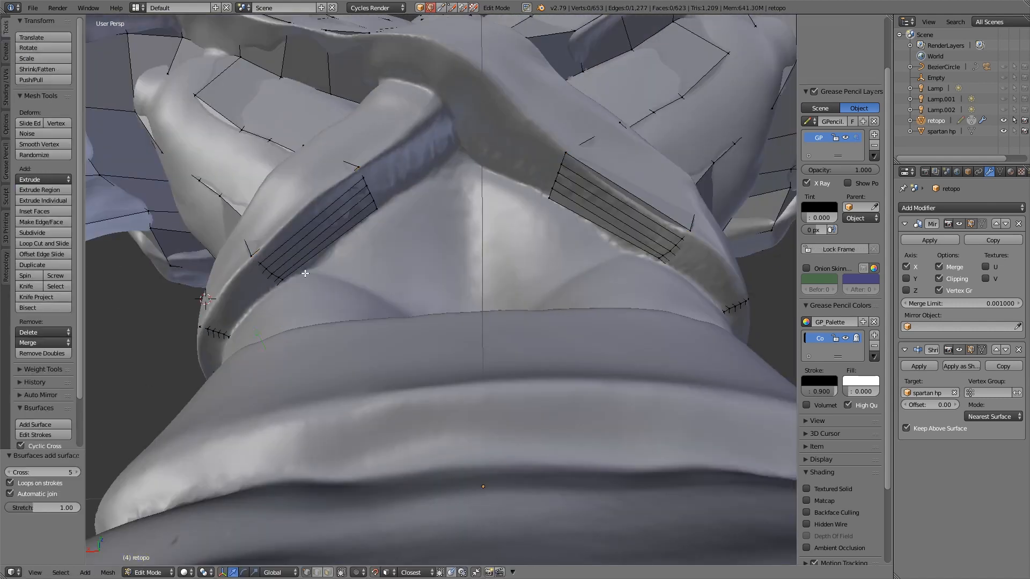
key(Return)
Step: Extend faces to the torso's centre line and fill the gap beneath the crossed straps
middle_drag(378, 304, 386, 343)
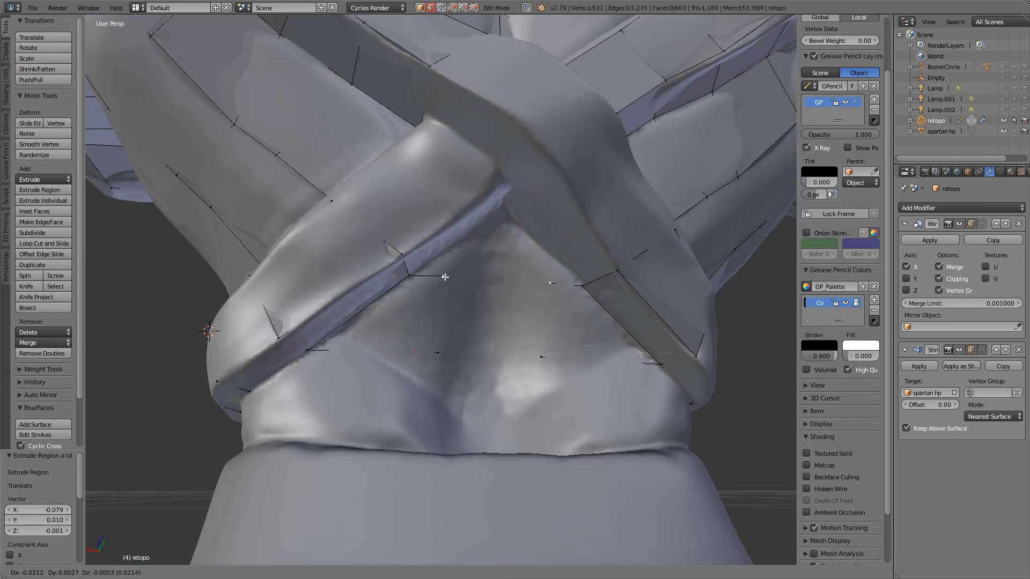
click(493, 313)
middle_drag(493, 312, 461, 314)
key(ctrl+Tab)
right_click(461, 286)
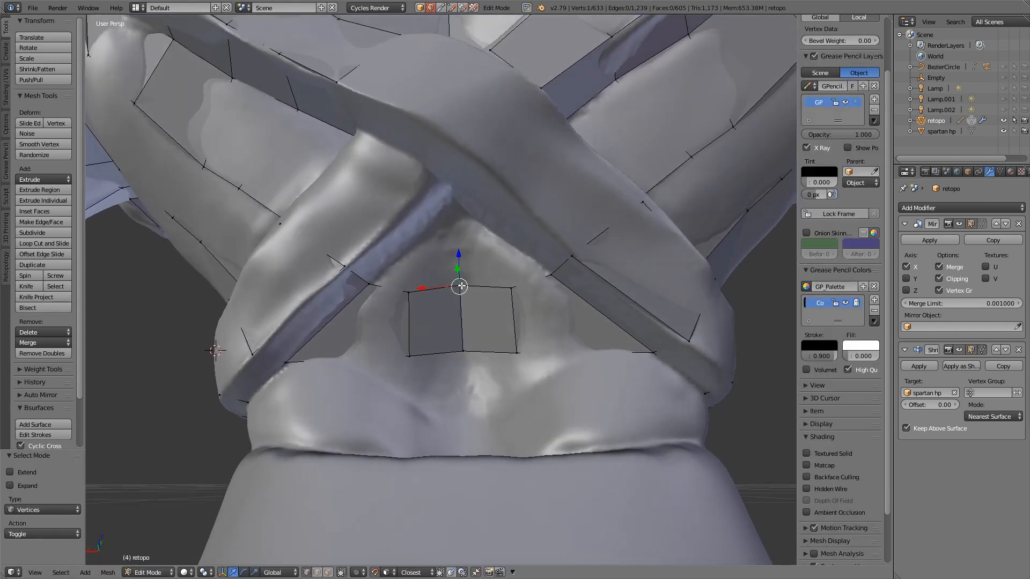
shift+right_click(455, 264)
key(f)
middle_drag(455, 263, 478, 306)
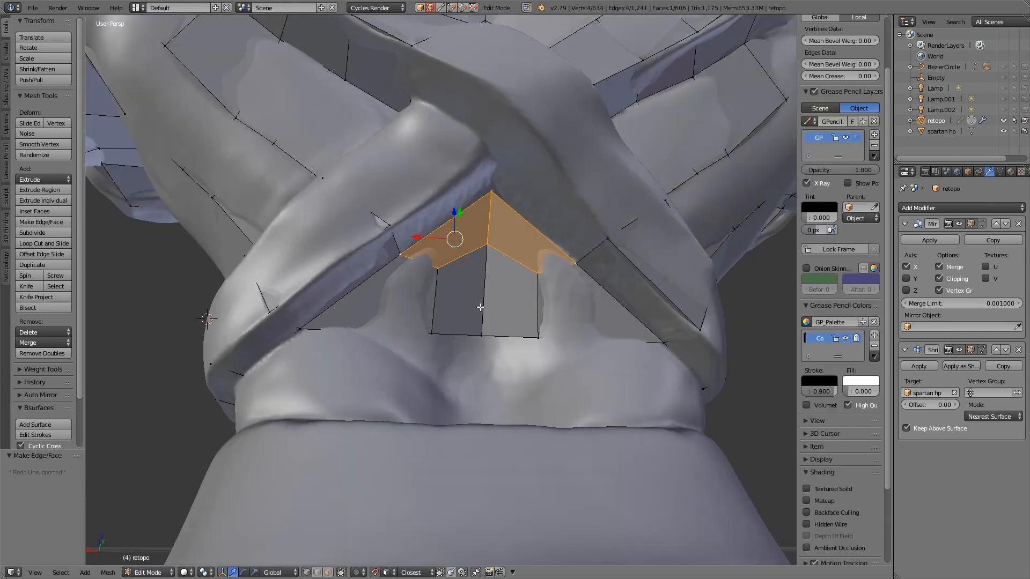
Step: Extrude the lower edges beneath the crossed straps along Z and reposition the centre vertex above the belt
alt+right_click(472, 354)
middle_drag(448, 368, 432, 381)
key(e)
key(z)
click(483, 455)
middle_drag(482, 456, 475, 472)
right_drag(475, 472, 474, 486)
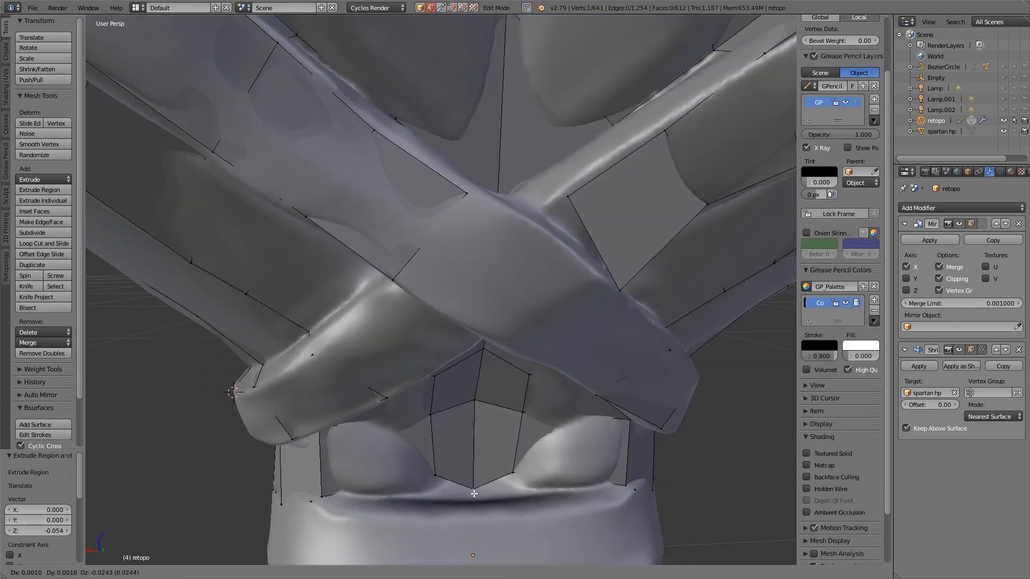
click(474, 485)
Step: Move the bottom vertices around the waist to align with the upper edge of the belt
middle_drag(474, 485, 450, 483)
right_drag(312, 487, 307, 485)
click(307, 485)
middle_drag(307, 485, 381, 485)
middle_drag(366, 491, 408, 485)
right_drag(493, 488, 313, 471)
middle_drag(570, 466, 590, 407)
right_drag(468, 506, 407, 463)
middle_drag(504, 482, 406, 497)
right_drag(406, 496, 390, 496)
middle_drag(389, 496, 537, 452)
Step: Switch the mesh selection mode and extend the waist faces beneath the strap toward the belly
key(ctrl+Tab)
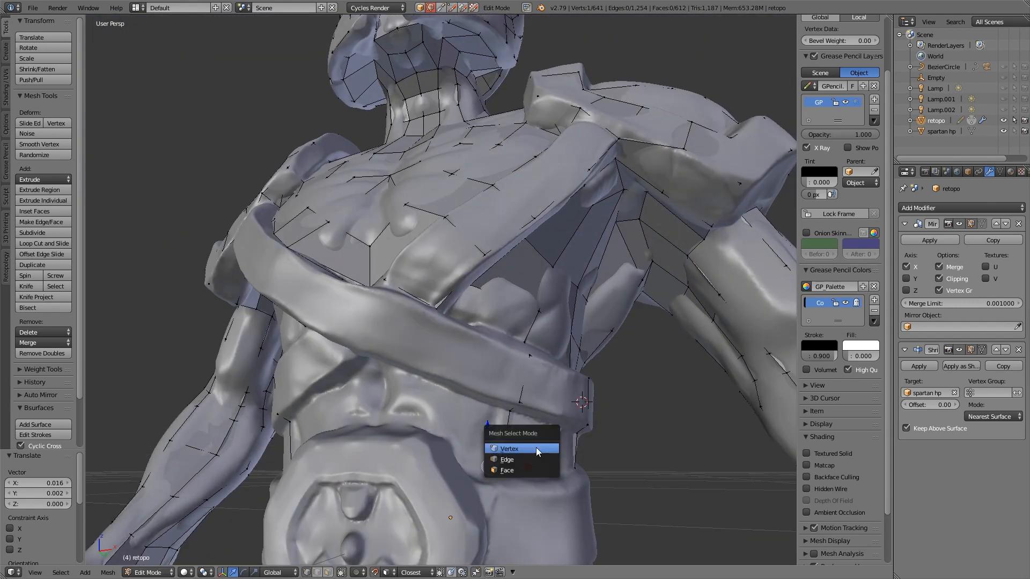
middle_drag(472, 409, 440, 452)
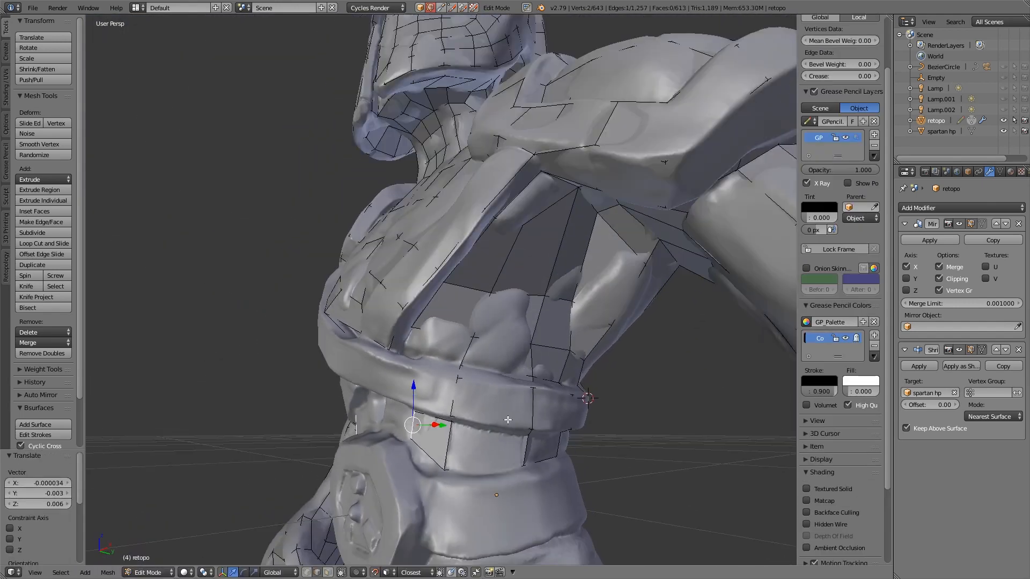
middle_drag(512, 422, 496, 439)
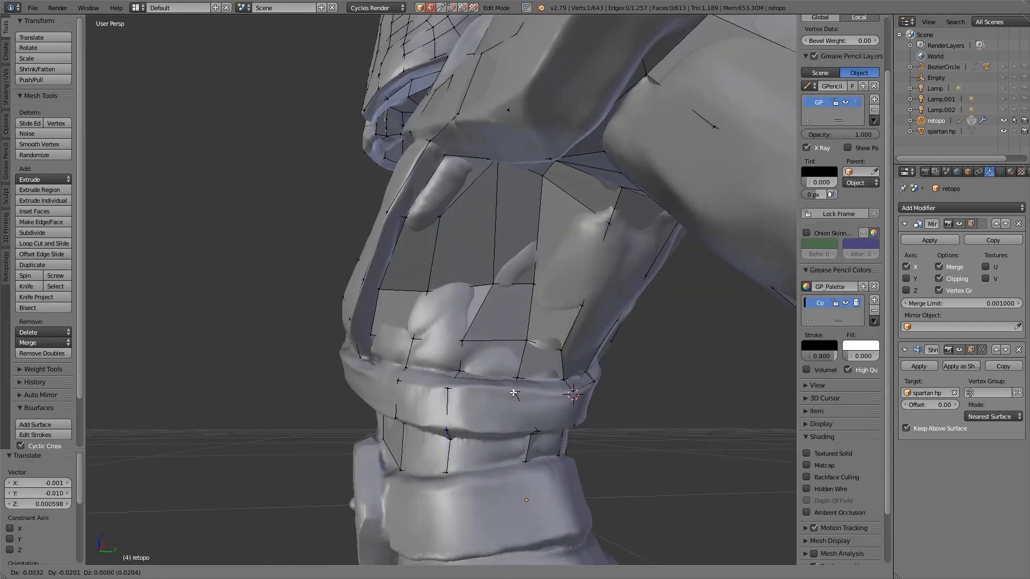
middle_drag(513, 393, 488, 390)
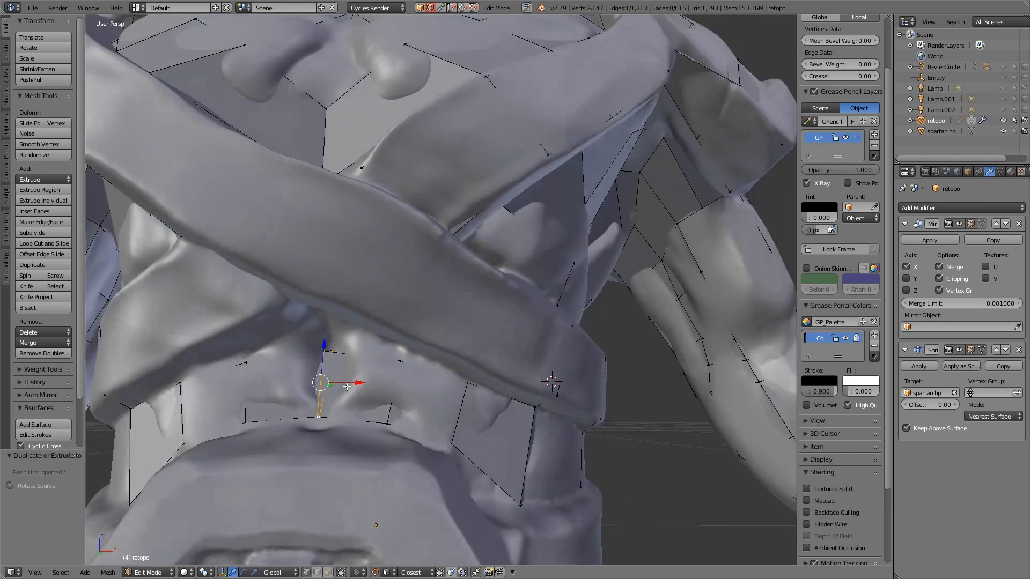
Step: Move the belly's centre edge along X onto the mirror line and adjust the vertices beside it
key(g)
key(x)
click(344, 387)
middle_drag(344, 387, 359, 391)
key(g)
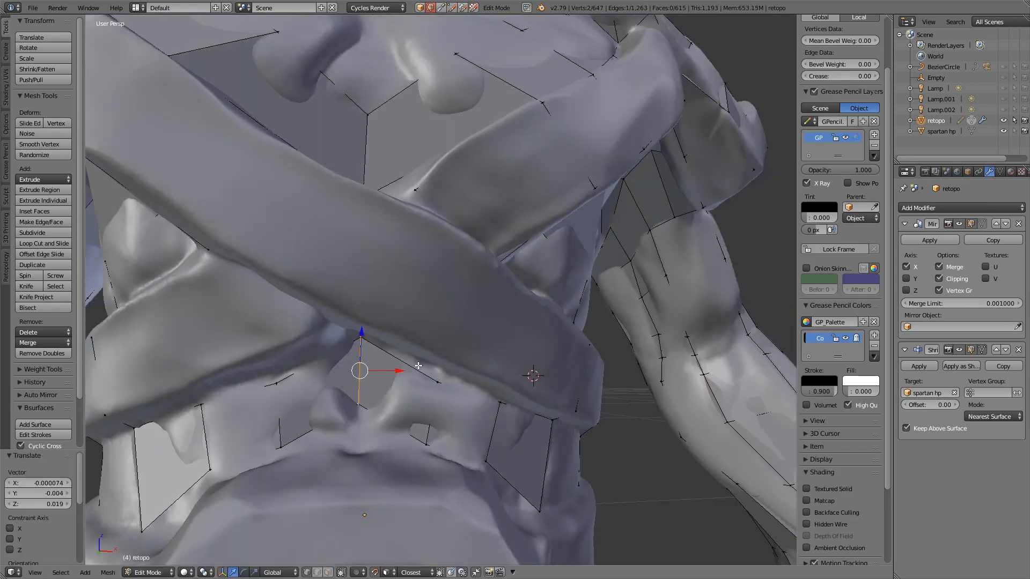
middle_drag(477, 457, 412, 448)
right_click(327, 375)
key(g)
click(332, 370)
Step: Extrude a new vertex on the belly beneath the strap and reposition a vertex above the buckle
middle_drag(335, 394, 407, 414)
right_click(225, 372)
middle_drag(300, 376, 278, 375)
key(e)
click(214, 392)
right_drag(219, 431, 224, 431)
click(225, 431)
middle_drag(225, 431, 270, 430)
Step: Fill a face on the abdomen beside the buckle and extrude its edge downward
mouse_move(317, 404)
middle_down()
mouse_move(239, 374)
mouse_move(310, 363)
mouse_move(354, 400)
mouse_move(346, 408)
mouse_move(383, 409)
mouse_move(355, 397)
middle_up()
click(322, 393)
shift+right_click(382, 403)
key(f)
key(e)
click(349, 433)
middle_drag(349, 433, 354, 455)
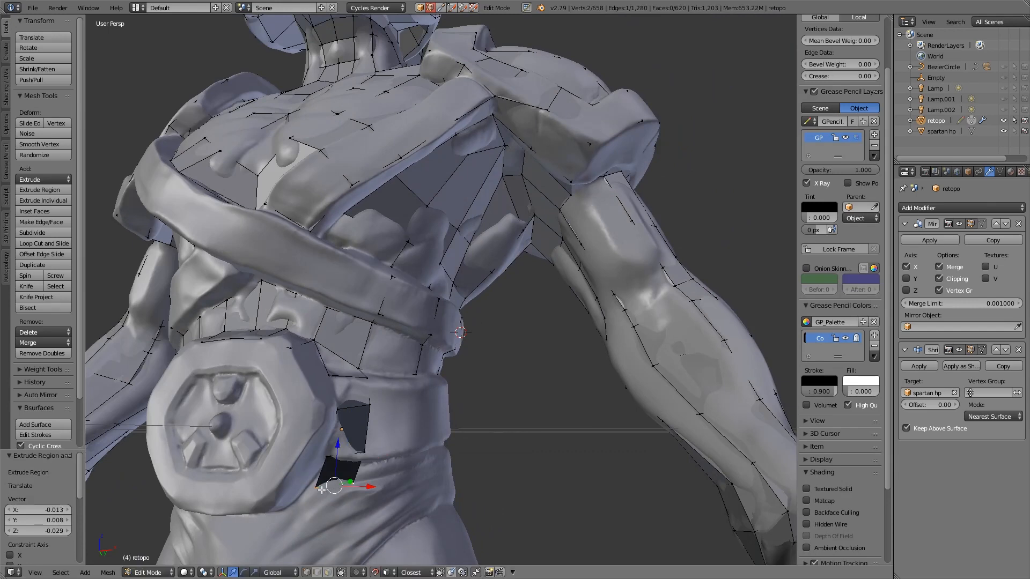
Step: Place the extruded abdomen edge beneath the belt buckle and reposition a vertex beside the buckle
click(297, 507)
middle_drag(297, 506, 268, 477)
right_click(327, 450)
key(g)
click(335, 435)
Step: Extrude a new vertex onto the folds below the belt and move a vertex down along the groin crease
middle_drag(335, 434, 260, 448)
middle_drag(365, 474, 370, 507)
ctrl+click(370, 394)
right_click(405, 370)
right_drag(346, 408, 340, 421)
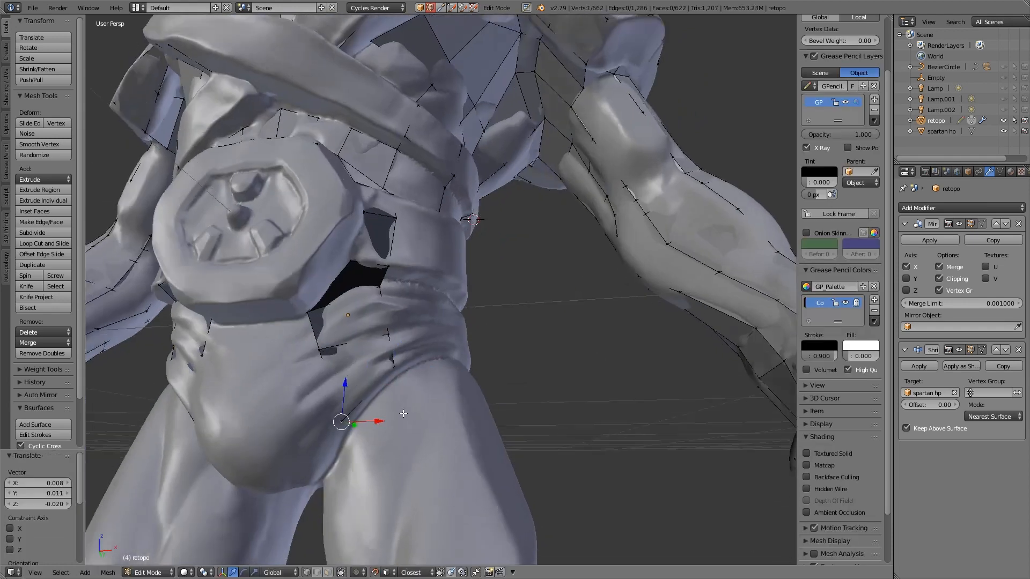
Step: Select the whole retopo mesh and make its normals consistent
middle_drag(402, 414, 365, 410)
right_click(347, 298)
middle_drag(321, 346, 346, 353)
key(a)
key(a)
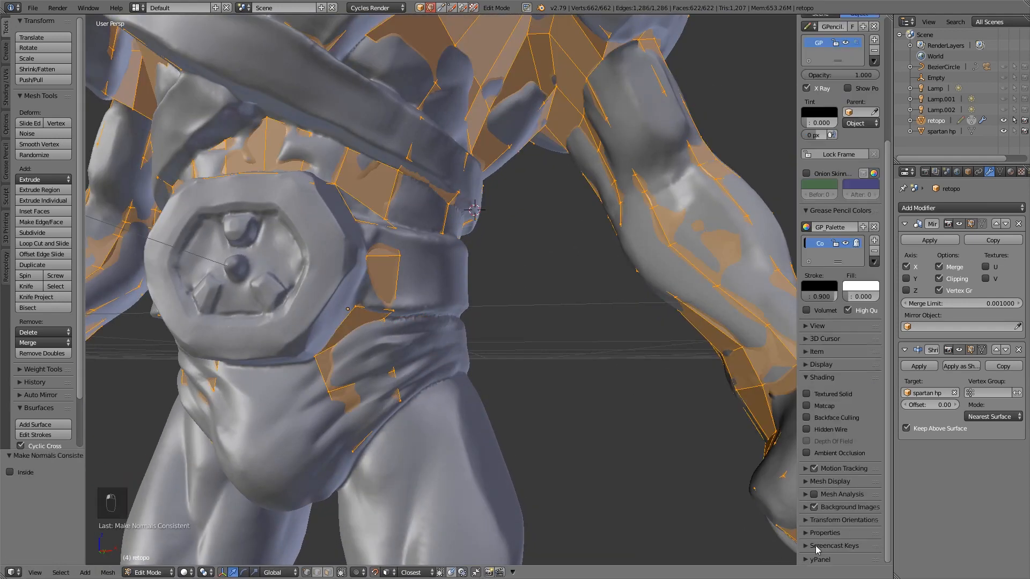
Step: Switch to edge selection and extrude the belt edge around the side of the waist, down to the belt's lower rim
middle_drag(483, 305, 375, 291)
key(ctrl+Tab)
click(375, 302)
right_click(384, 271)
ctrl+click(387, 266)
ctrl+click(395, 346)
ctrl+click(400, 360)
middle_drag(400, 361, 391, 391)
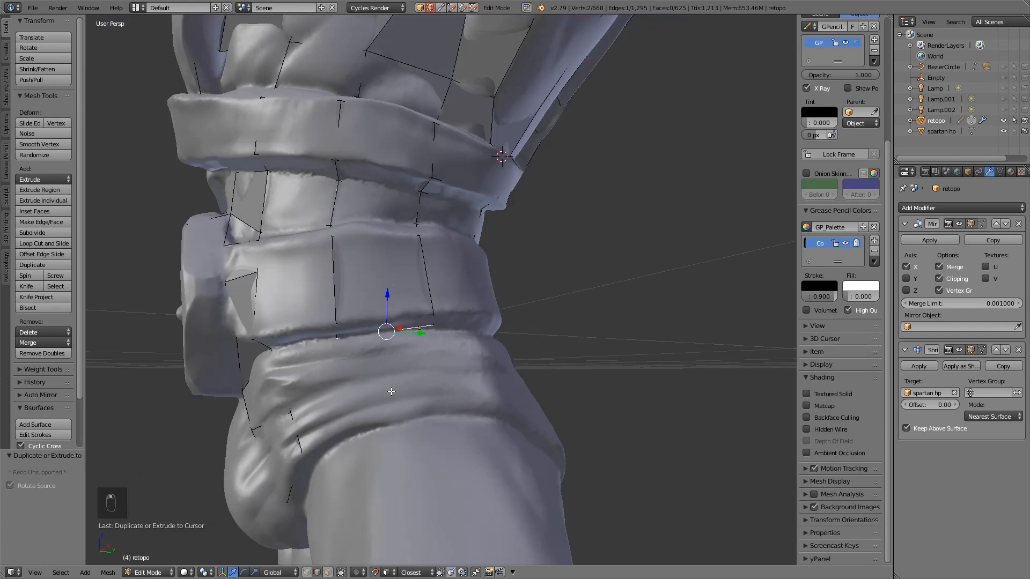
Step: Slide the side vertices onto the belt's lower rim and the folds beneath it
click(443, 372)
key(g)
key(g)
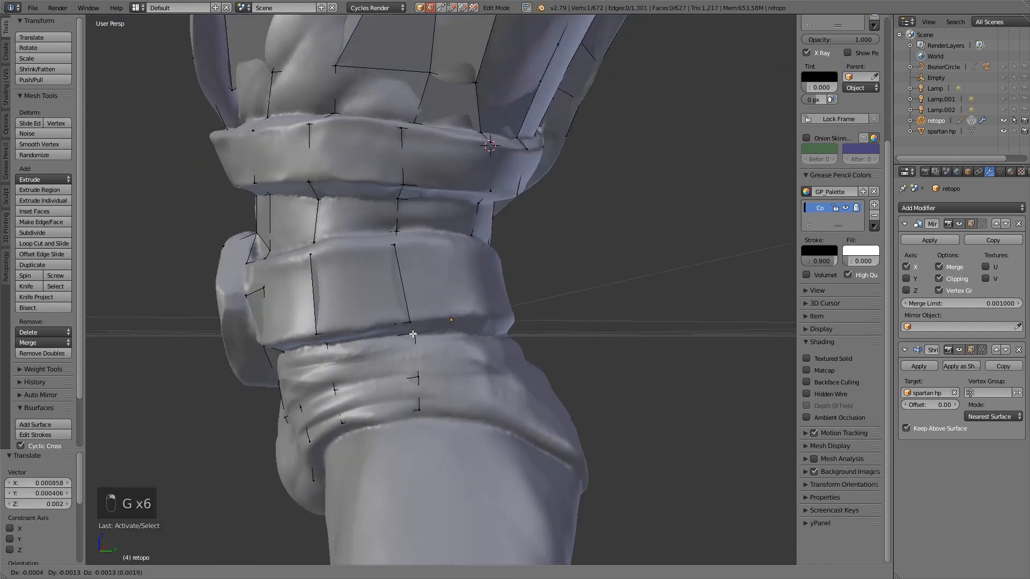
click(411, 336)
middle_drag(411, 336, 327, 327)
Step: Extrude a column of vertices from the strap over the belt's side down to the hip fold, adjusting its lower vertex
shift+right_click(489, 232)
ctrl+click(460, 244)
ctrl+click(465, 307)
ctrl+click(468, 328)
ctrl+click(475, 373)
middle_drag(475, 373, 474, 389)
right_drag(459, 380, 463, 415)
middle_drag(462, 415, 476, 418)
ctrl+click(476, 418)
Step: Switch the mesh selection mode and fill the row of quads between the columns on the side of the belt
key(ctrl+Tab)
click(430, 315)
middle_drag(429, 315, 270, 274)
key(f)
key(f)
key(f)
key(f)
key(f)
key(f)
key(f)
key(f)
Step: Add a centred loop cut to the belt faces, fill the remaining gaps at the hip and toggle the sculpt's visibility
key(ctrl+r)
click(331, 317)
right_click(331, 317)
key(f)
key(f)
key(f)
key(f)
key(f)
middle_drag(331, 317, 440, 243)
click(1003, 130)
middle_drag(608, 305, 751, 322)
scroll(535, 337, down, 7)
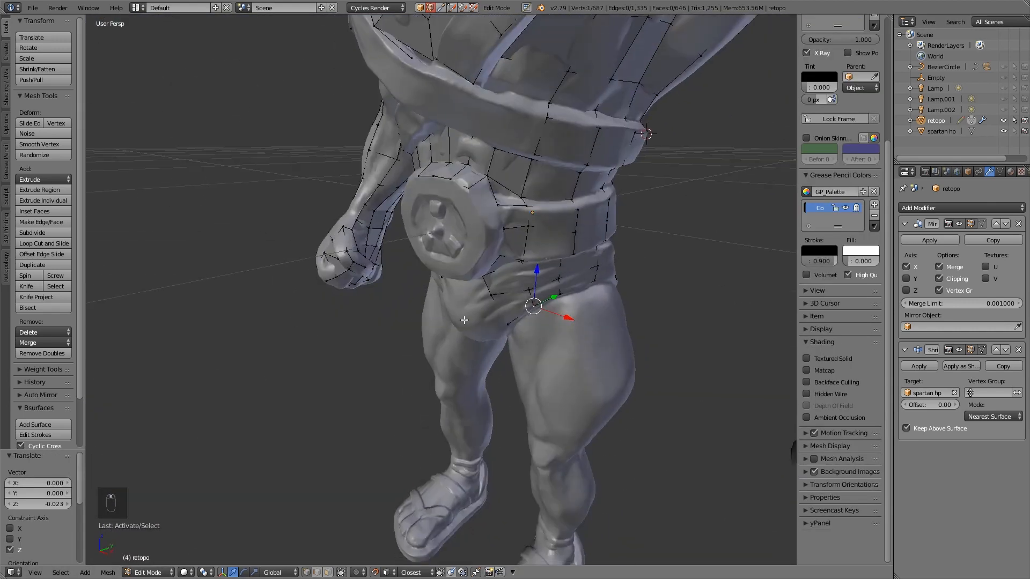
Step: Extend the mesh beneath the belt buckle and remove doubles with a merge distance of 0.010
middle_drag(485, 225, 489, 184)
click(6, 160)
click(35, 48)
mouse_move(467, 279)
middle_down()
mouse_move(496, 284)
mouse_move(472, 290)
mouse_move(524, 244)
mouse_move(556, 310)
mouse_move(552, 274)
middle_up()
click(35, 424)
middle_drag(472, 268, 501, 204)
middle_drag(505, 298, 437, 370)
click(76, 483)
middle_drag(537, 322, 461, 214)
Step: Move the vertex on the buckle's lower rim into place against the sculpt
key(g)
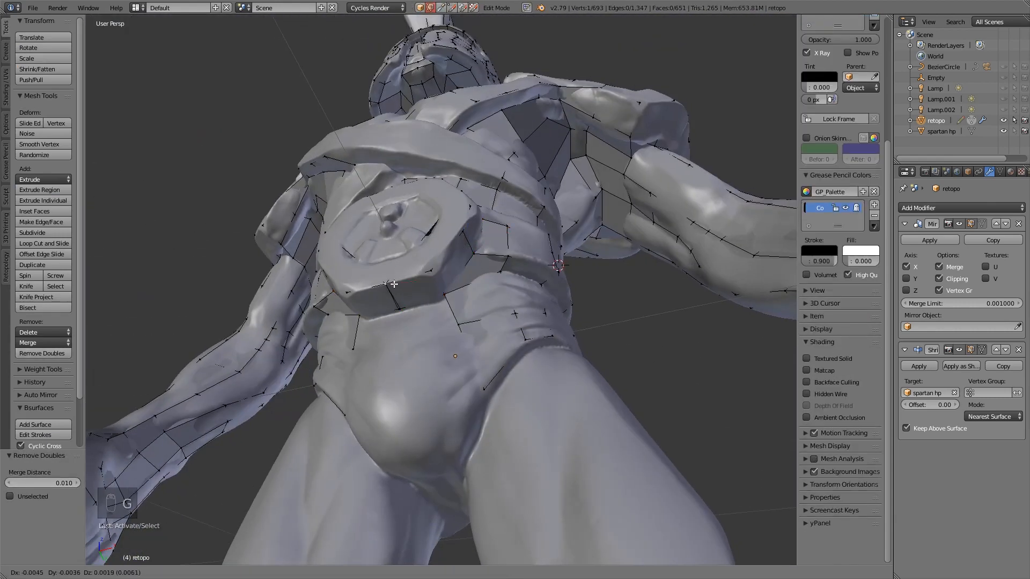
click(391, 285)
middle_drag(391, 285, 413, 317)
click(408, 317)
Step: Hide the sculpt, switch the mesh selection mode and delete the unwanted geometry around the buckle
click(1003, 131)
key(ctrl+Tab)
right_click(455, 284)
middle_drag(562, 310, 394, 296)
key(Delete)
right_click(574, 304)
key(Delete)
Step: Fill the missing faces on the buckle's ring with the sculpt hidden
scroll(394, 295, up, 4)
key(ctrl+Tab)
click(384, 193)
right_click(350, 228)
key(f)
middle_drag(384, 203, 423, 319)
key(f)
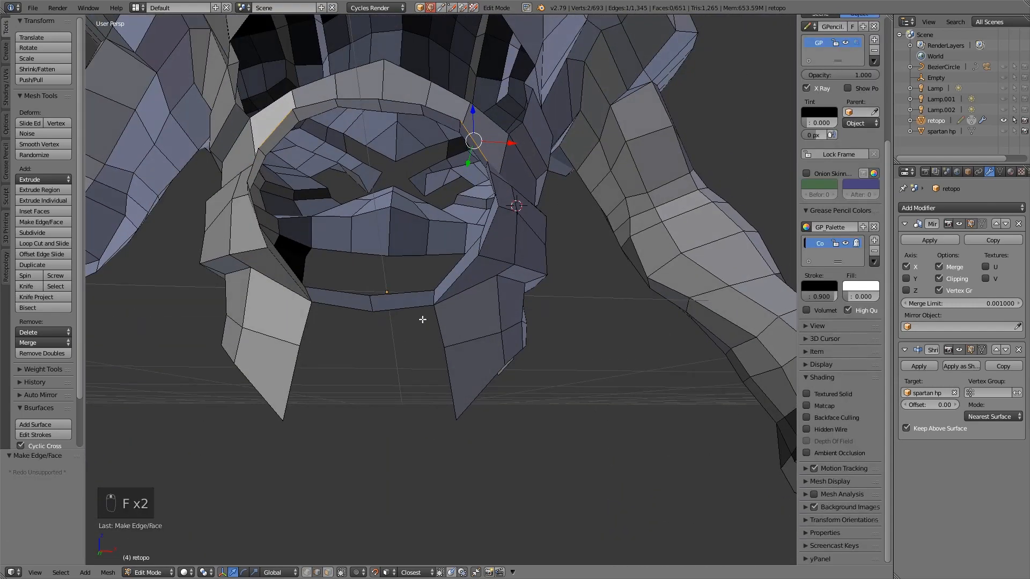
Step: Show the sculpt again, reposition a vertex under the buckle and fill the face beside it
click(1003, 131)
right_click(404, 347)
key(g)
click(365, 356)
key(f)
mouse_move(365, 356)
middle_down()
mouse_move(391, 308)
mouse_move(375, 330)
middle_up()
click(1003, 131)
click(1003, 130)
Step: Extend the buckle's inner rim loop into the recess and adjust its vertices
mouse_move(482, 108)
middle_down()
mouse_move(456, 182)
mouse_move(440, 167)
middle_up()
alt+right_click(439, 160)
click(422, 211)
mouse_move(422, 211)
middle_down()
mouse_move(450, 206)
mouse_move(414, 206)
middle_up()
right_click(397, 185)
key(g)
alt+right_click(432, 184)
key(ctrl+Tab)
click(503, 150)
middle_drag(503, 150, 499, 162)
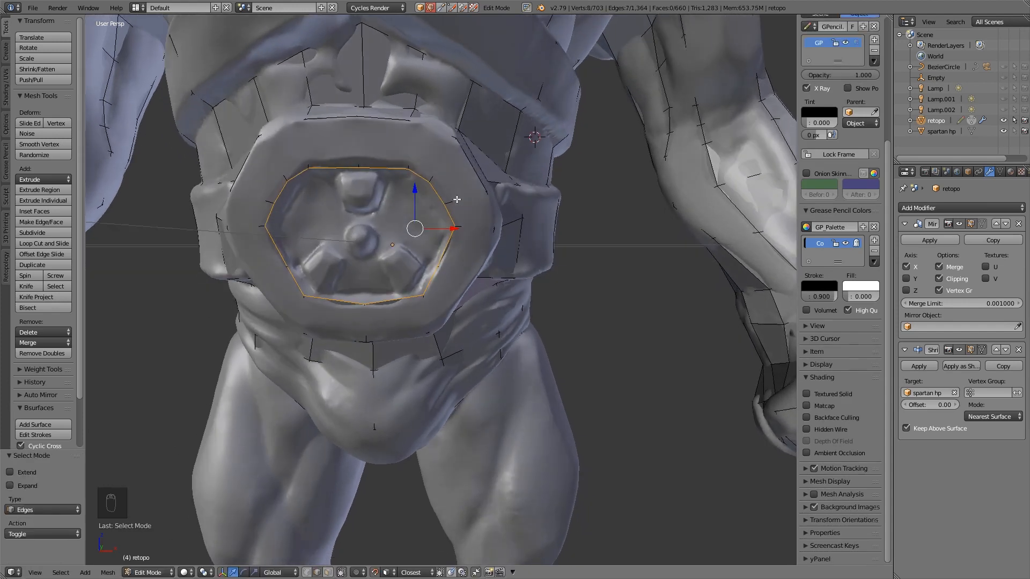
Step: Shift the recess loop inward along X and build faces from it toward the buckle's centre
drag(441, 228, 428, 229)
middle_drag(429, 230, 436, 233)
scroll(437, 234, up, 3)
click(418, 301)
scroll(418, 301, down, 8)
middle_drag(418, 300, 408, 273)
scroll(386, 257, up, 7)
key(ctrl+Tab)
click(358, 236)
right_click(322, 215)
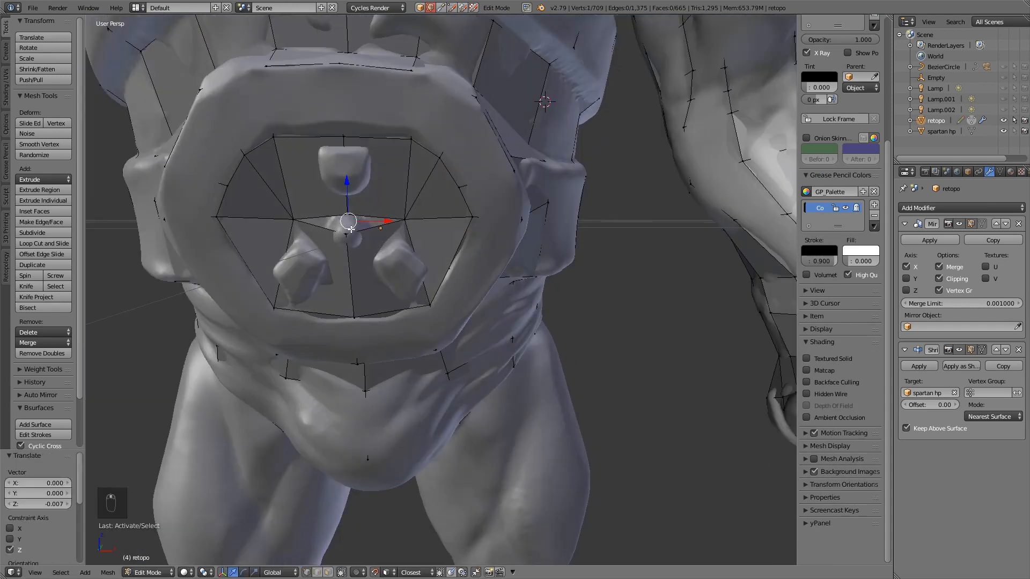
Step: Undo the last edits at the buckle's centre and remove doubles across the whole mesh
key(ctrl+z)
key(ctrl+z)
key(ctrl+z)
key(a)
key(a)
key(a)
click(43, 353)
Step: Reposition the vertices around the buckle's centre knob and fill the open faces in the recess
right_click(360, 231)
key(g)
click(364, 234)
middle_drag(364, 234, 317, 209)
key(g)
middle_drag(390, 208, 448, 198)
key(shift+Tab)
right_click(448, 199)
key(f)
key(f)
Step: Extrude the lowest vertex farther down the groin crease and fill the face beside it
middle_drag(430, 244, 386, 228)
right_click(450, 277)
key(e)
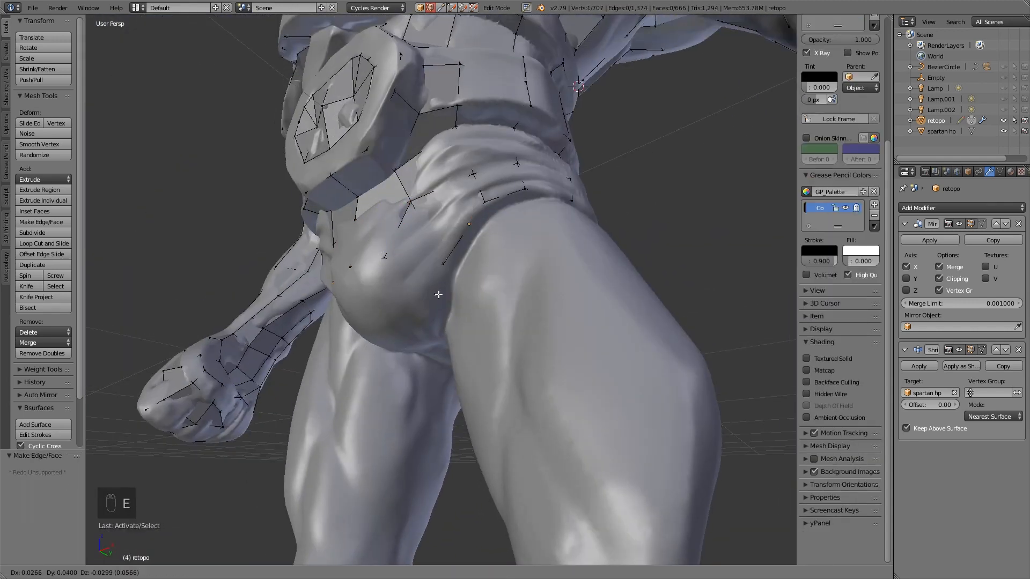
click(436, 294)
key(f)
Step: Switch the mesh selection mode, add an edge on the front of the loincloth and extrude it downward
key(ctrl+Tab)
middle_drag(427, 292, 365, 284)
click(408, 275)
right_click(403, 229)
ctrl+click(407, 290)
key(g)
key(e)
click(391, 333)
Step: Extrude the loincloth's front edge down the middle and around underneath the crotch
key(e)
click(382, 332)
middle_drag(392, 333, 386, 358)
click(378, 487)
shift+middle_drag(378, 487, 400, 196)
Step: Continue extruding the crotch strip up the back between the buttocks toward the belt
key(e)
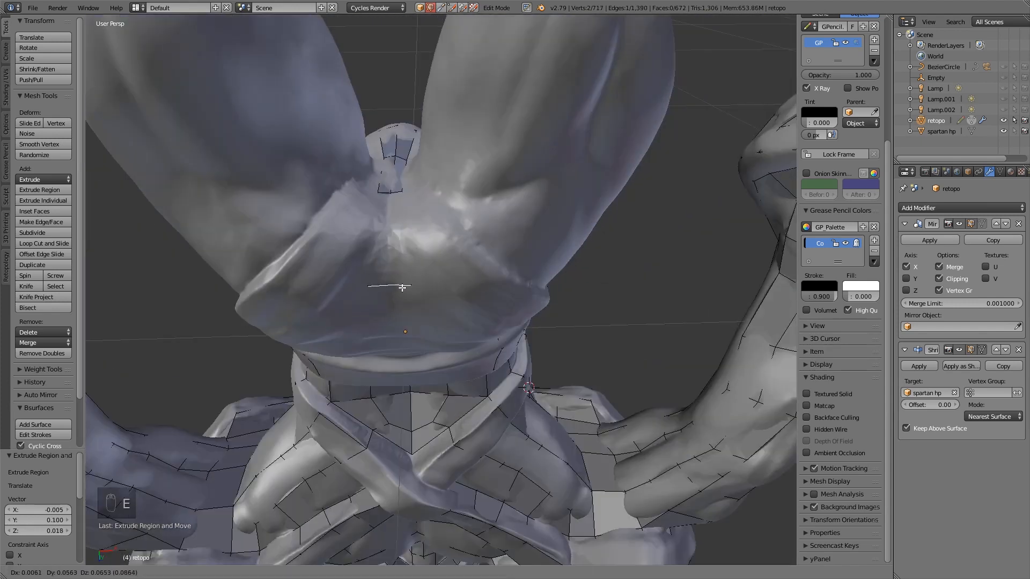
click(407, 314)
middle_drag(406, 236, 407, 292)
key(e)
click(409, 351)
key(e)
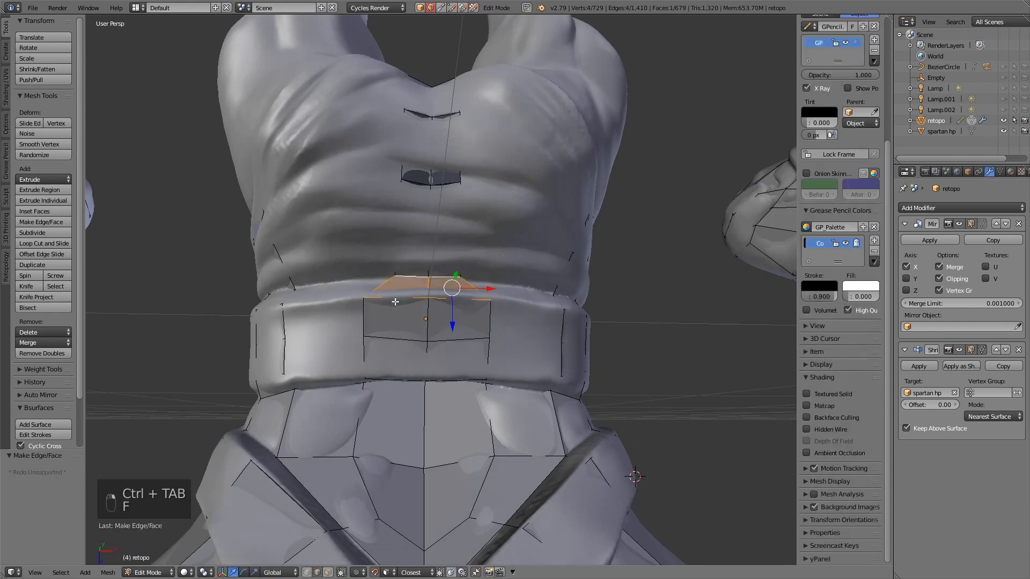
Step: Fill a row of faces along the belt's lower edge at the back and adjust a vertex there
middle_drag(395, 301, 454, 328)
key(f)
key(f)
key(f)
key(f)
key(ctrl+Tab)
click(448, 284)
right_click(446, 277)
click(484, 281)
Step: Extrude the open edge across the buttock and cut an edge loop through the new faces
click(421, 460)
middle_drag(421, 460, 386, 375)
key(e)
click(405, 373)
key(ctrl+r)
click(461, 357)
middle_drag(460, 357, 384, 313)
Step: Fill the open faces between the neighbouring edges on the buttock
right_click(372, 349)
shift+right_click(367, 365)
key(f)
key(ctrl+Tab)
click(398, 340)
key(f)
key(f)
Step: Extrude another edge on the buttock, reposition it and cut an edge loop through the strip
click(385, 395)
key(e)
click(408, 432)
key(g)
click(408, 429)
key(ctrl+r)
click(451, 429)
Step: Cut a further edge loop at the side of the buttock, fill the adjoining faces and hide the sculpt
right_click(387, 384)
click(414, 341)
middle_drag(375, 260, 601, 292)
key(ctrl+r)
click(336, 290)
key(f)
key(f)
right_click(372, 301)
click(1003, 131)
Step: Fill one more open face, merge two neighbouring vertices and show the sculpt again
key(f)
key(ctrl+Tab)
click(455, 225)
right_click(445, 218)
shift+right_click(414, 216)
middle_drag(414, 217, 450, 272)
key(alt+m)
click(429, 226)
click(1003, 130)
Step: Slide and reposition the vertices along the groin crease under the crotch
key(g)
key(g)
click(451, 225)
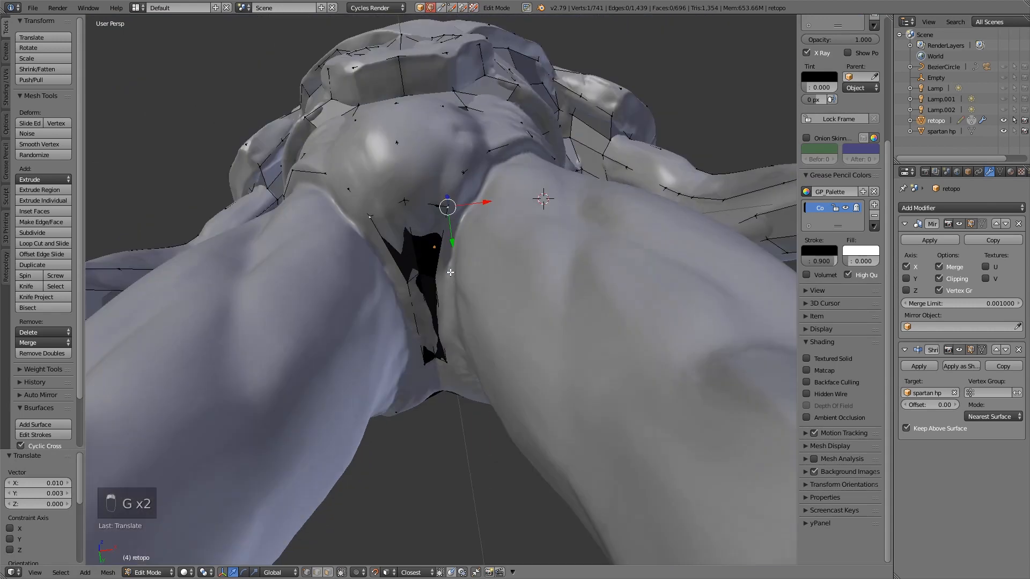
click(471, 176)
middle_drag(472, 176, 462, 124)
right_click(449, 264)
key(g)
click(445, 257)
middle_drag(445, 257, 461, 156)
right_click(475, 288)
key(g)
click(469, 279)
Step: Fill the open face beside the groin crease, toggling the sculpt's visibility around the edit
click(1002, 131)
middle_drag(468, 279, 560, 344)
shift+right_click(471, 279)
key(f)
click(1003, 130)
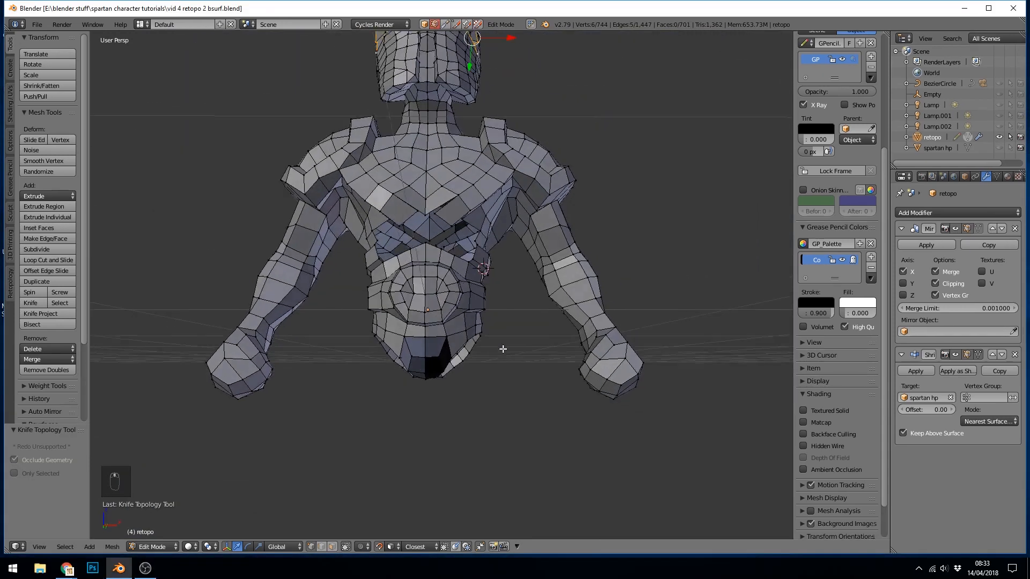
Step: Select the whole retopo mesh, make its normals consistent and show the sculpt
key(a)
key(a)
key(a)
key(ctrl+n)
click(998, 147)
scroll(524, 333, up, 2)
middle_drag(579, 321, 539, 327)
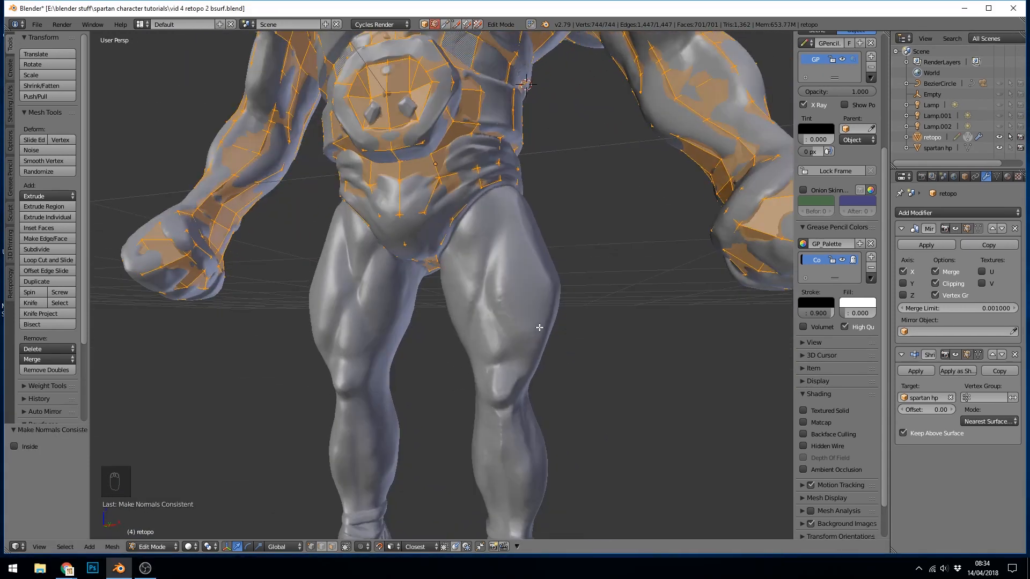
Step: Select the edge loop around the loincloth's leg opening
scroll(469, 168, up, 2)
middle_drag(460, 168, 470, 165)
alt+right_click(429, 162)
middle_drag(648, 206, 596, 186)
key(KP_Decimal)
scroll(595, 186, down, 4)
middle_drag(115, 120, 123, 120)
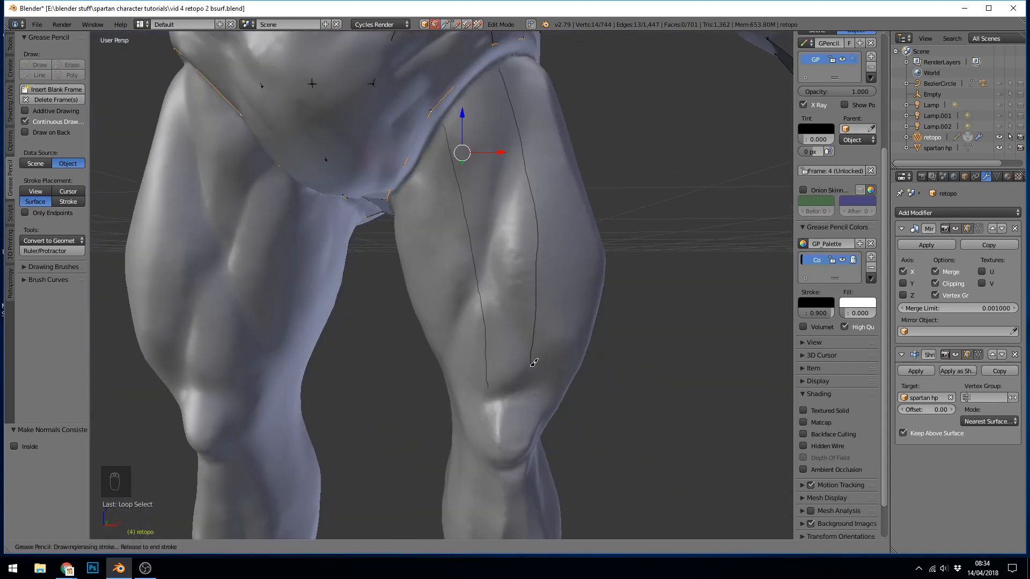
Step: Draw lengthwise grease pencil strokes all around the thigh, from the leg opening down toward the knee
drag(533, 363, 534, 364)
middle_drag(534, 365, 418, 106)
drag(459, 390, 459, 388)
middle_drag(458, 389, 491, 213)
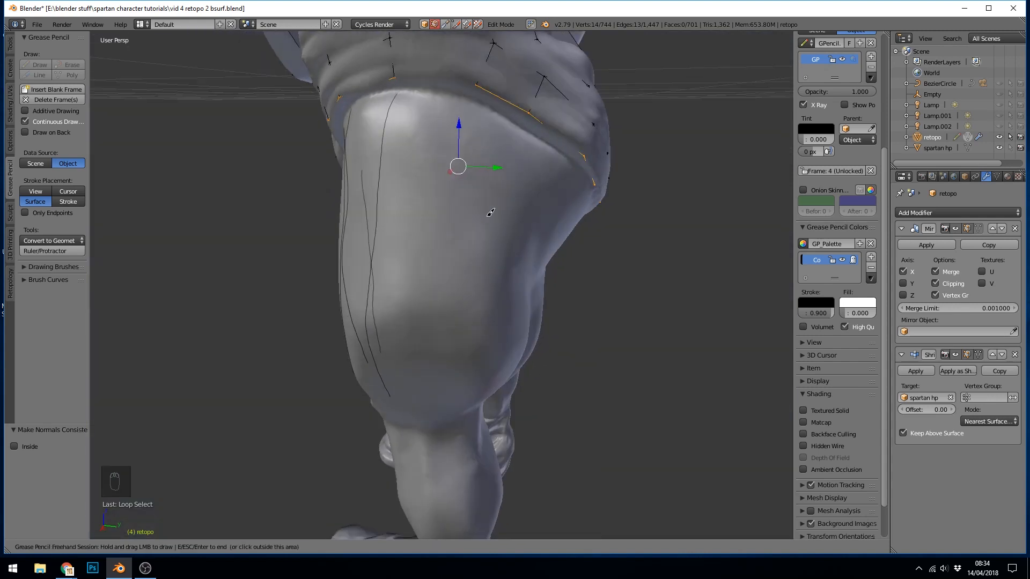
middle_drag(440, 374, 486, 348)
drag(456, 102, 389, 348)
middle_drag(389, 348, 424, 327)
drag(436, 122, 390, 346)
middle_drag(390, 346, 429, 321)
drag(416, 182, 394, 346)
middle_drag(394, 346, 419, 330)
drag(392, 137, 392, 345)
middle_drag(391, 346, 431, 333)
drag(384, 196, 388, 344)
middle_drag(389, 343, 547, 321)
drag(423, 210, 440, 334)
middle_drag(439, 333, 466, 327)
drag(444, 234, 465, 279)
middle_drag(465, 279, 115, 280)
Step: Generate a Bsurfaces surface from the thigh strokes and hide the sculpt
click(46, 358)
mouse_move(375, 343)
middle_down()
mouse_move(529, 338)
mouse_move(568, 324)
mouse_move(551, 268)
mouse_move(558, 280)
middle_up()
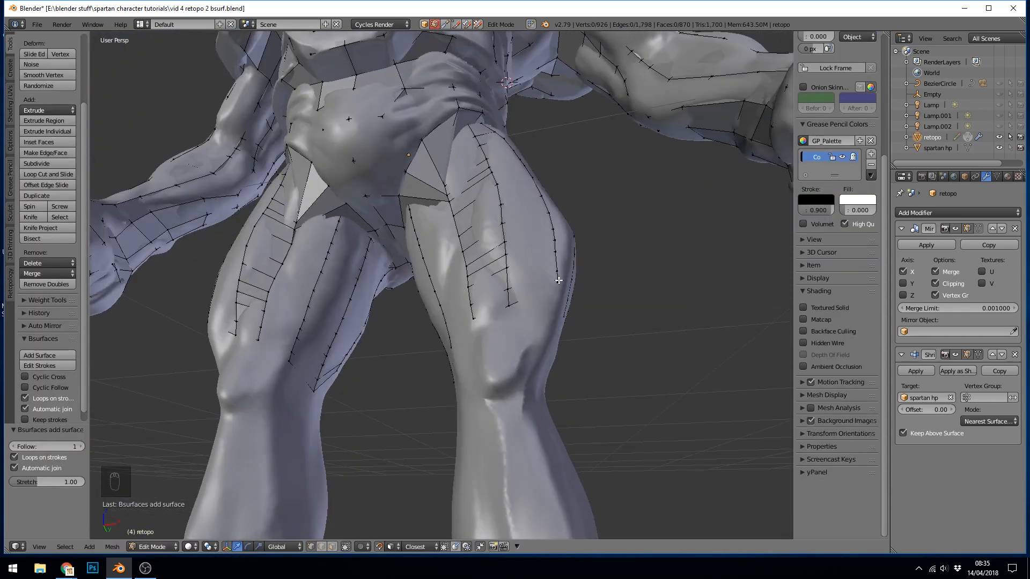
click(998, 148)
Step: Delete the stretched faces that join the thigh surface to the loincloth
middle_drag(537, 386, 469, 263)
key(ctrl+Tab)
drag(466, 278, 421, 248)
right_click(421, 248)
middle_drag(421, 248, 422, 369)
shift+right_click(432, 216)
scroll(544, 184, down, 9)
key(KP_Decimal)
scroll(642, 173, down, 5)
key(Delete)
click(611, 152)
Step: Delete the remaining unwanted geometry near the thigh surface and switch to edge selection
scroll(424, 231, up, 12)
right_click(499, 255)
key(ctrl+Tab)
key(Delete)
click(498, 255)
scroll(498, 255, down, 10)
scroll(423, 369, up, 4)
key(ctrl+Tab)
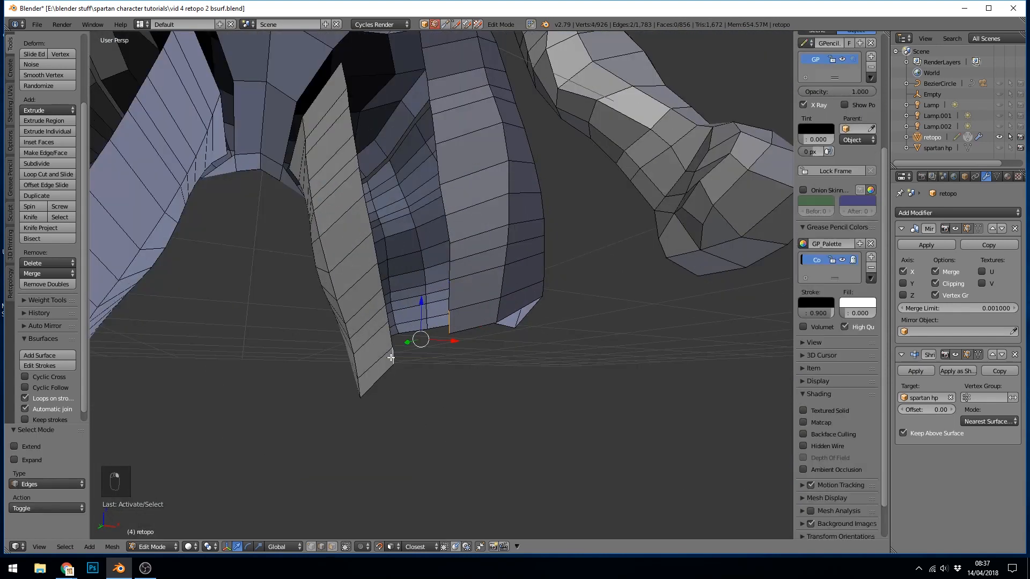
Step: Fill the lengthwise gap on the thigh with a column of faces to close the leg tube
middle_drag(435, 330, 434, 370)
key(f)
key(f)
key(f)
key(f)
Step: Try to join the loincloth's leg opening to the top edge of the thigh, and undo the attempt
scroll(472, 145, up, 3)
middle_drag(350, 138, 477, 183)
right_click(539, 184)
key(f)
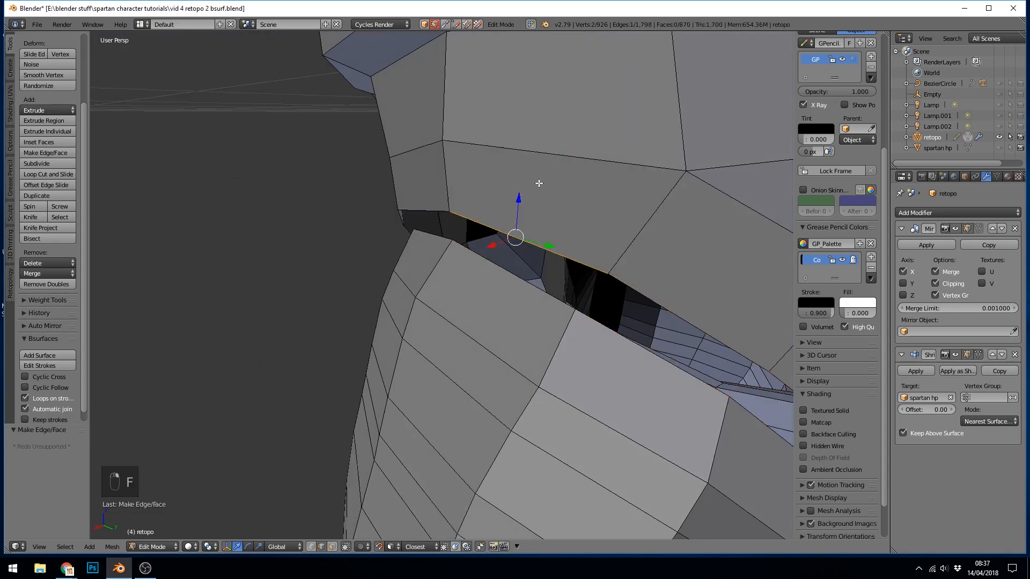
click(507, 482)
scroll(482, 386, down, 6)
middle_drag(483, 386, 488, 240)
key(ctrl+z)
Step: Cut a lengthwise edge loop into the thigh and bridge its top opening to the loincloth's leg opening
scroll(552, 263, up, 3)
key(ctrl+r)
double_click(512, 230)
alt+right_click(489, 240)
scroll(592, 306, down, 5)
middle_drag(591, 306, 628, 332)
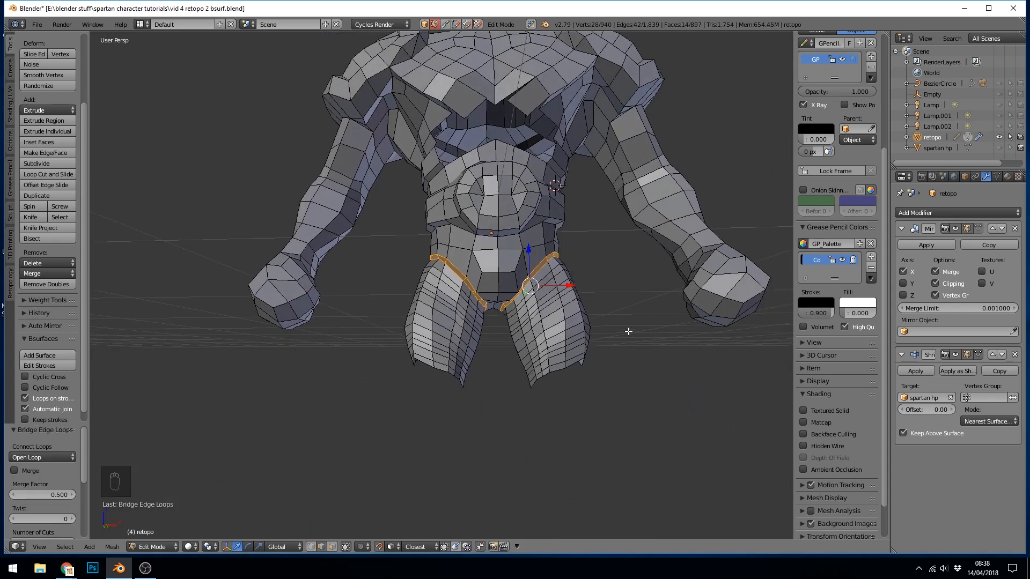
Step: Dissolve the surplus horizontal edge loops on the thighs to leave a coarser quad grid
scroll(635, 314, up, 3)
alt+right_click(505, 250)
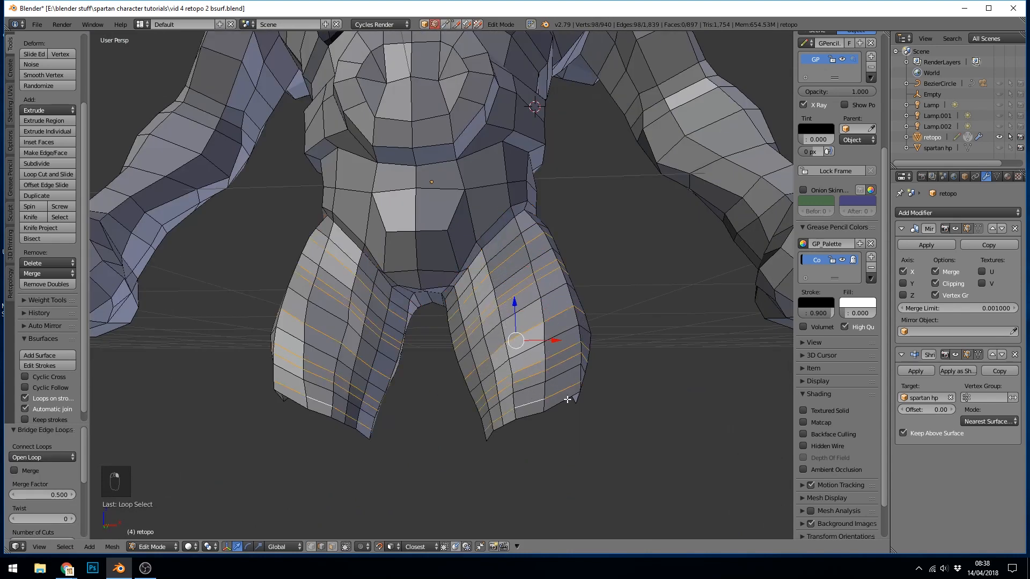
key(Delete)
click(567, 400)
scroll(558, 398, down, 4)
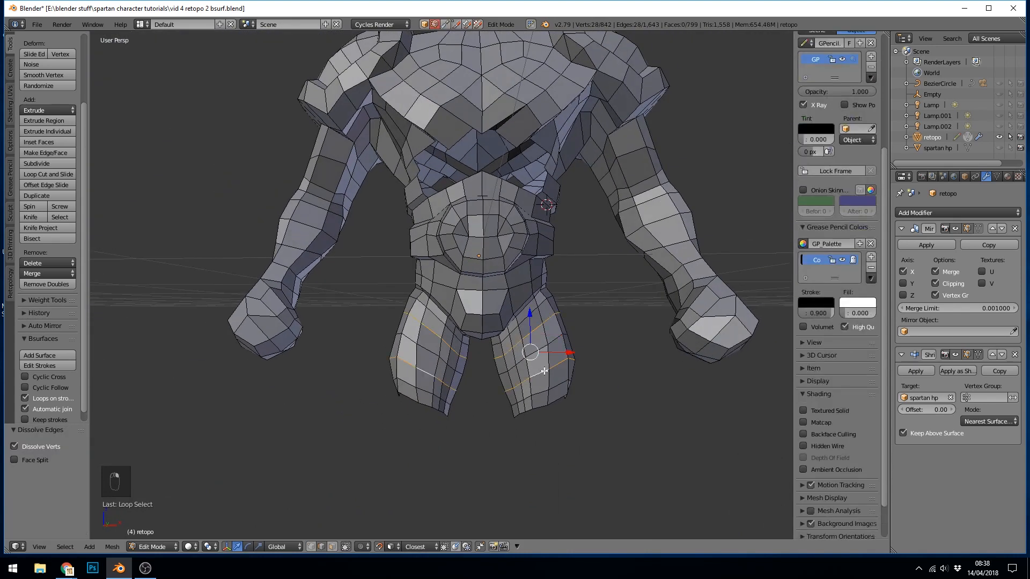
key(Delete)
click(544, 371)
Step: Show the spartan hp sculpt together with the retopology mesh around the thighs
scroll(544, 371, up, 2)
middle_drag(543, 371, 376, 404)
click(999, 147)
Step: Try to slide an edge loop across the thigh, and undo the attempt
alt+right_click(516, 370)
key(g)
key(g)
click(524, 368)
scroll(484, 364, up, 3)
key(ctrl+z)
key(ctrl+z)
Step: Reposition individual vertices on the thigh so the mesh follows the sculpted muscle
key(g)
key(g)
key(g)
key(g)
key(g)
key(g)
key(g)
key(g)
right_click(468, 399)
key(g)
click(464, 404)
right_click(456, 423)
key(g)
click(449, 413)
Step: Move neighbouring thigh vertices around the side of the leg to even out the quads
right_click(579, 367)
middle_drag(594, 352, 271, 354)
key(g)
click(301, 343)
key(g)
click(268, 356)
right_click(327, 366)
key(g)
click(643, 287)
Step: Adjust a row of adjacent thigh vertices and slide another vertex along its edge to improve the spacing
middle_drag(327, 327, 552, 389)
scroll(584, 340, down, 5)
scroll(584, 340, up, 5)
scroll(552, 389, up, 2)
right_click(433, 364)
shift+right_click(409, 374)
shift+right_click(387, 383)
click(407, 393)
middle_drag(408, 394, 488, 393)
key(g)
right_click(252, 437)
key(g)
key(g)
click(249, 363)
Step: Reposition another thigh vertex against the sculpt's surface
middle_drag(590, 391, 402, 391)
right_click(745, 364)
middle_drag(665, 374, 473, 413)
key(g)
click(652, 393)
key(g)
click(697, 354)
Step: Slide and move the selected vertex on the thigh's open lower edge until it lines up with its neighbours
scroll(473, 413, down, 5)
key(KP_Decimal)
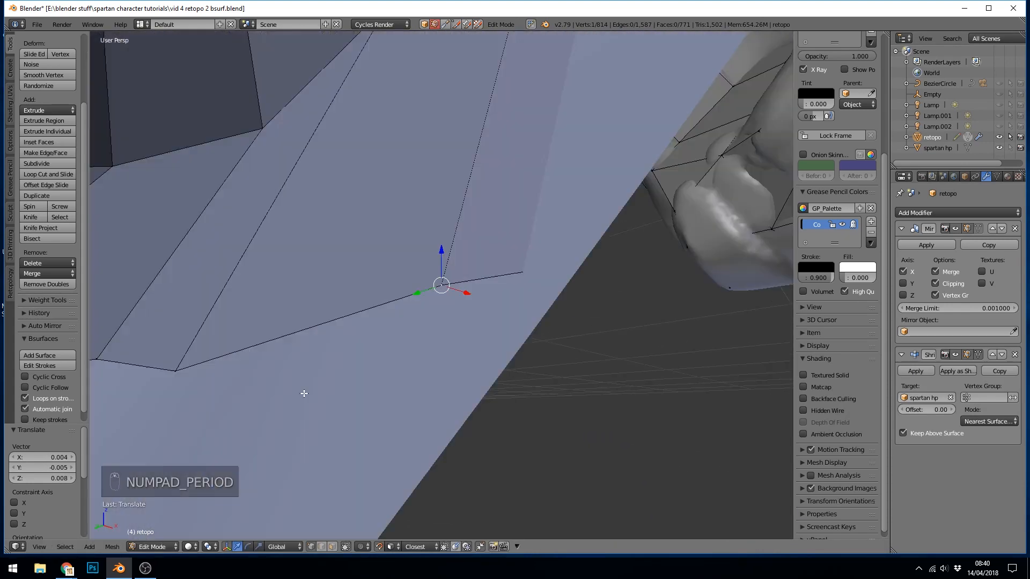
scroll(304, 393, down, 4)
middle_drag(303, 393, 446, 416)
key(g)
key(g)
click(383, 394)
key(g)
key(g)
click(465, 356)
middle_drag(384, 394, 673, 358)
key(g)
click(467, 358)
Step: Add one centred horizontal edge loop around the lower thigh just above the knee
middle_drag(491, 351, 459, 416)
key(ctrl+r)
click(447, 417)
right_click(448, 417)
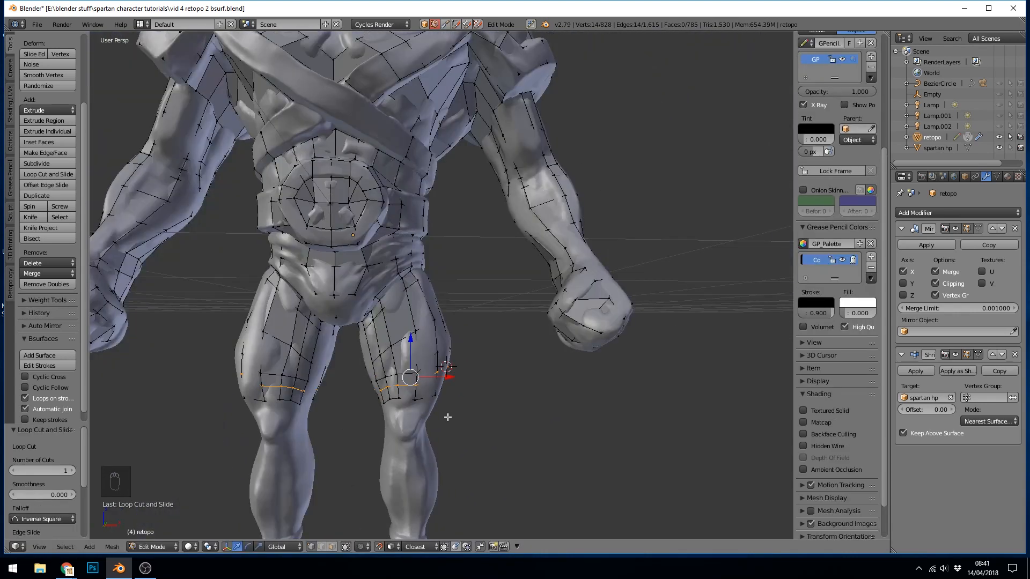
Step: Try to flatten the thigh's bottom edge loop by scaling it to 0 along Z, and undo the attempt
scroll(426, 403, up, 3)
alt+right_click(426, 399)
key(z)
key(s)
key(0)
key(z)
key(0)
click(426, 399)
key(z)
mouse_move(425, 399)
middle_down()
mouse_move(345, 450)
mouse_move(539, 405)
mouse_move(503, 420)
mouse_move(370, 415)
mouse_move(408, 421)
mouse_move(466, 317)
middle_up()
key(ctrl+z)
Step: Toggle snapping and reposition vertices on the thigh's bottom edge just above the knee
key(shift+Tab)
right_click(538, 405)
click(568, 404)
key(g)
click(504, 420)
key(g)
scroll(466, 354, down, 3)
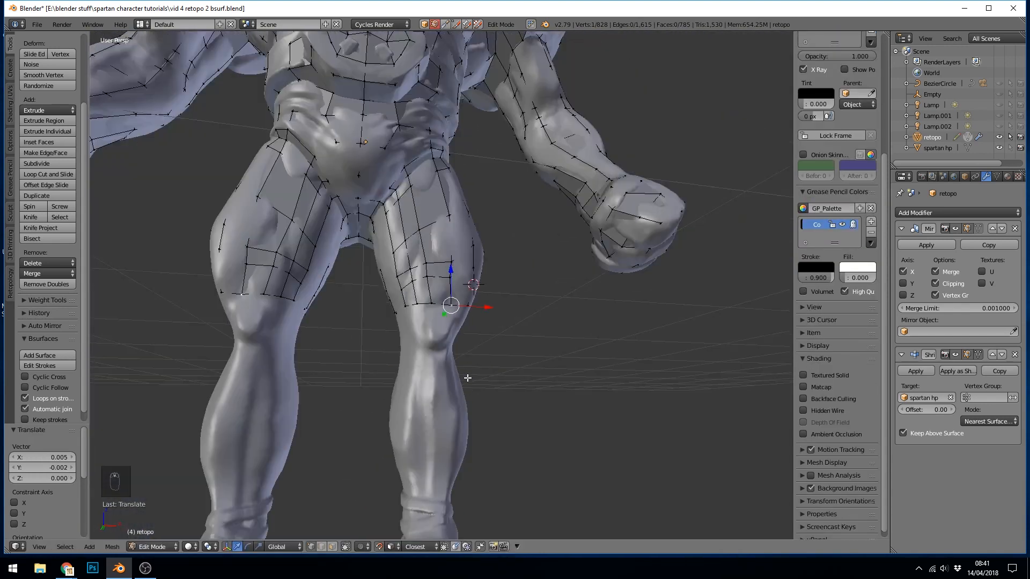
Step: Select the thigh's bottom edge loop and adjust its position above the kneecap
shift+middle_drag(466, 377, 487, 322)
scroll(473, 214, up, 4)
middle_drag(456, 231, 482, 231)
ctrl+right_click(441, 234)
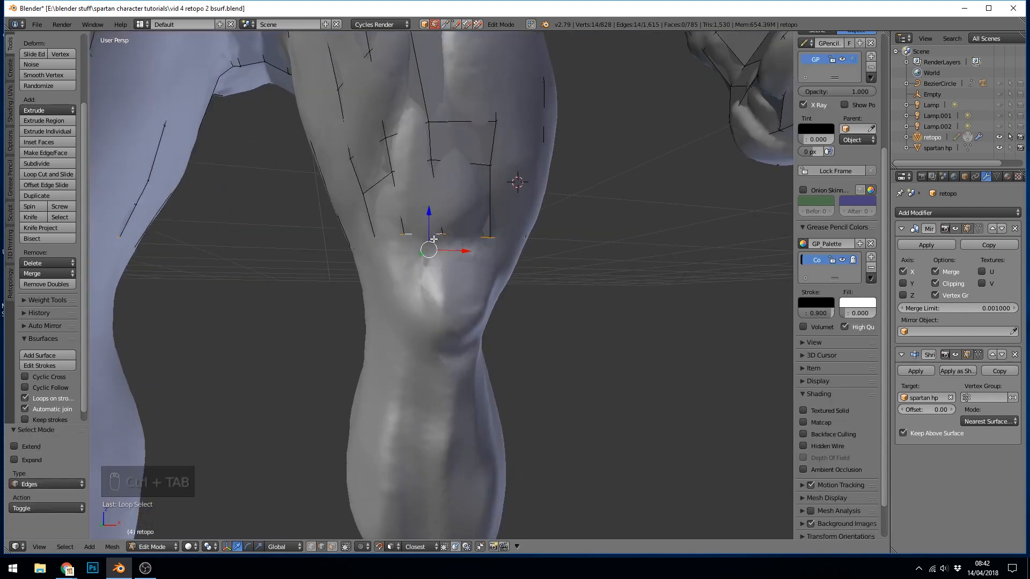
scroll(459, 227, down, 5)
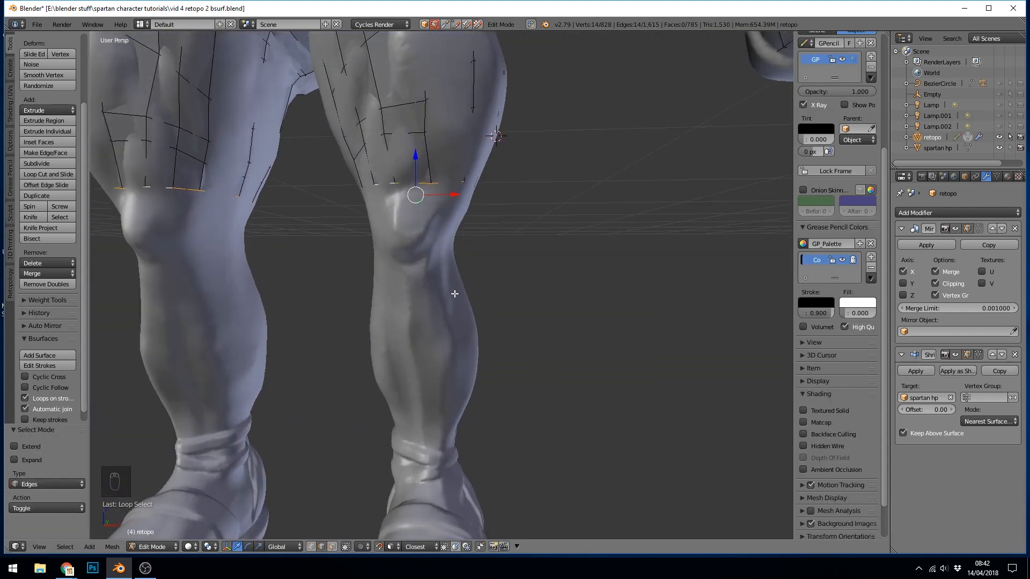
middle_drag(449, 294, 468, 212)
key(g)
click(455, 186)
click(468, 213)
Step: Move the lower thigh vertices around the side of the knee to even out the bottom edge
middle_drag(1000, 144, 466, 211)
key(g)
click(413, 154)
key(g)
right_click(434, 213)
key(g)
click(468, 172)
middle_drag(468, 172, 489, 225)
Step: Fill a face between two opposite edges at the back of the leg just above the knee
key(ctrl+Tab)
click(450, 181)
right_click(478, 180)
shift+right_click(440, 187)
key(f)
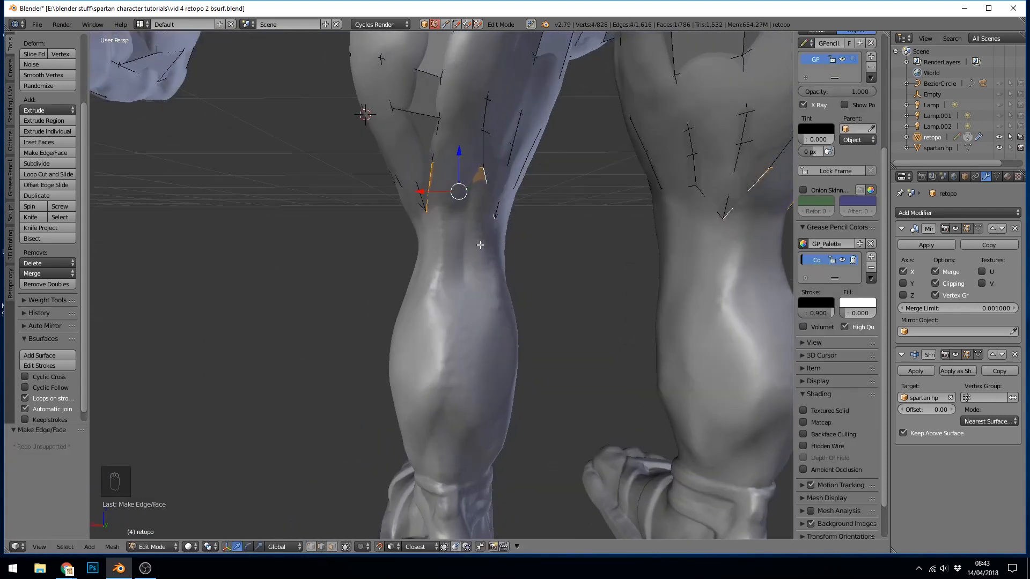
Step: Smooth the vertices of the new face behind the knee and reposition the adjoining bottom edge
click(45, 74)
middle_drag(413, 210, 422, 190)
alt+right_click(421, 190)
middle_drag(372, 229, 539, 237)
right_click(451, 181)
key(g)
click(450, 179)
Step: Switch to vertex selection and move a bottom-edge vertex near the back of the knee
mouse_move(450, 179)
middle_down()
mouse_move(413, 196)
mouse_move(438, 189)
middle_up()
key(ctrl+Tab)
click(412, 187)
right_click(407, 195)
key(g)
click(446, 193)
key(g)
click(434, 193)
Step: Reposition a vertex higher up the lower thigh to even out the surrounding quads
right_click(416, 125)
mouse_move(424, 134)
middle_down()
mouse_move(375, 135)
mouse_move(424, 137)
middle_up()
key(g)
click(428, 148)
middle_drag(365, 151, 300, 194)
key(g)
click(427, 184)
Step: Fill another face between two edges at the thigh's lower end to close the remaining gap
scroll(437, 197, up, 2)
key(ctrl+Tab)
click(429, 208)
right_click(394, 181)
shift+right_click(474, 173)
key(f)
Step: Switch to vertex selection and reposition a vertex at the thigh mesh's lower end behind the knee
key(ctrl+Tab)
click(429, 198)
right_click(450, 195)
key(g)
click(402, 194)
Step: Move vertices on the front and outer side of the thigh to even out the quads
middle_drag(372, 104, 472, 104)
right_click(381, 78)
key(g)
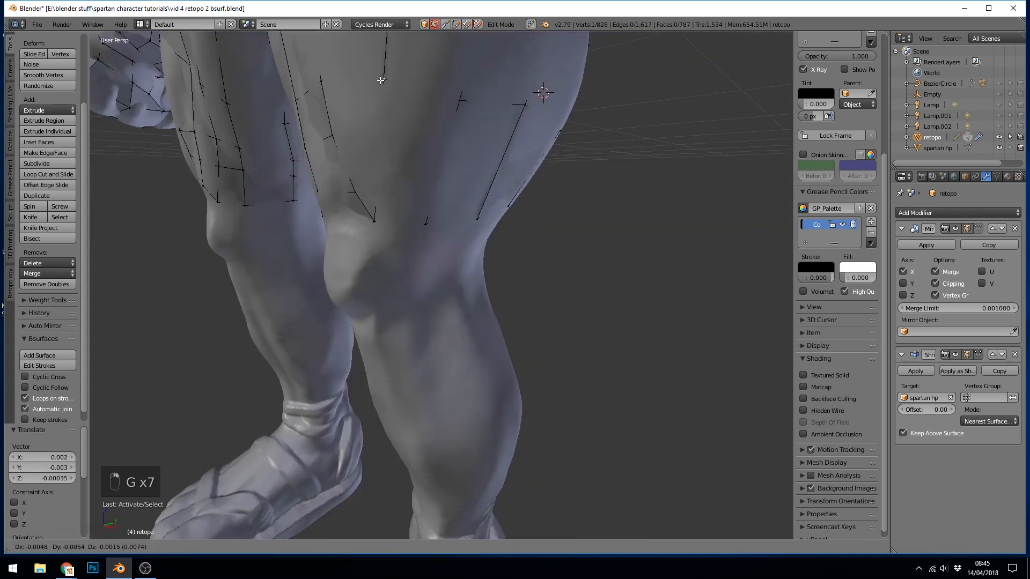
click(382, 80)
middle_drag(481, 152, 568, 134)
key(g)
scroll(508, 103, down, 3)
key(g)
middle_drag(508, 104, 514, 176)
click(510, 53)
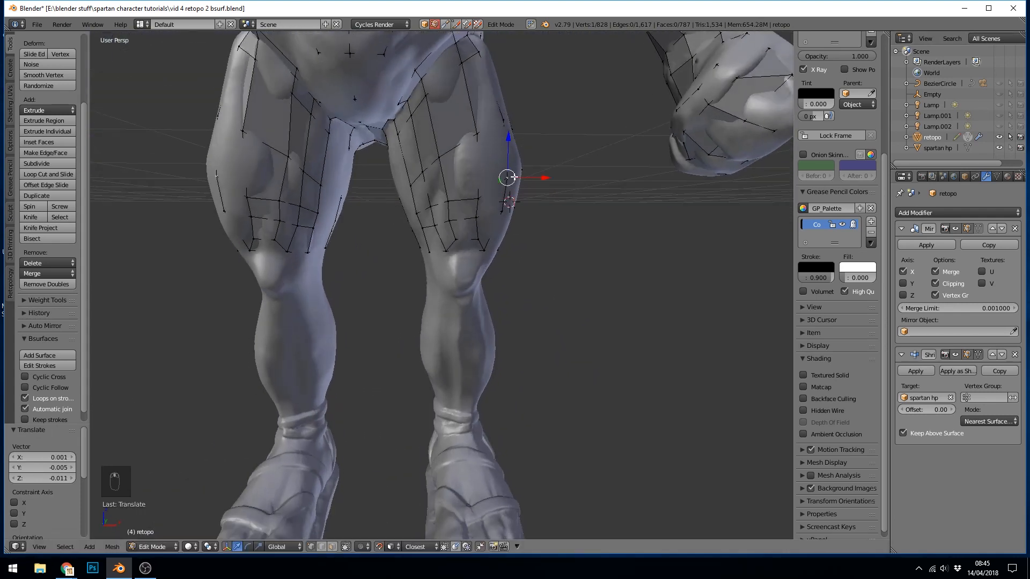
Step: Reposition two vertices along the inner front of the thigh above the knee
right_click(441, 160)
key(g)
click(449, 150)
right_click(457, 212)
middle_drag(448, 188, 427, 230)
key(g)
click(456, 203)
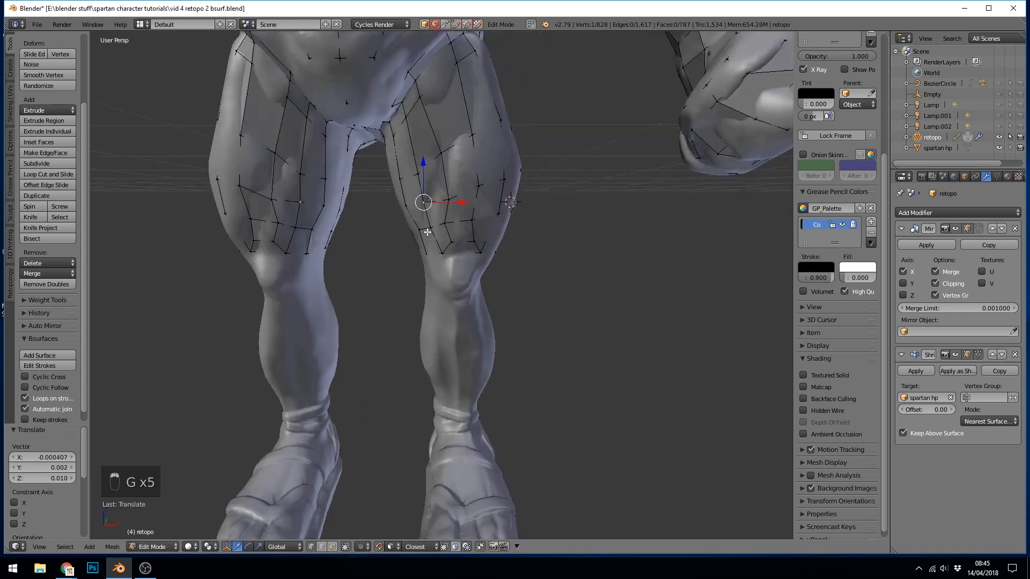
Step: Insert a loop cut through the lowest row of thigh faces and circle-select the new loop together with the bottom edge
scroll(483, 231, down, 6)
scroll(524, 271, up, 7)
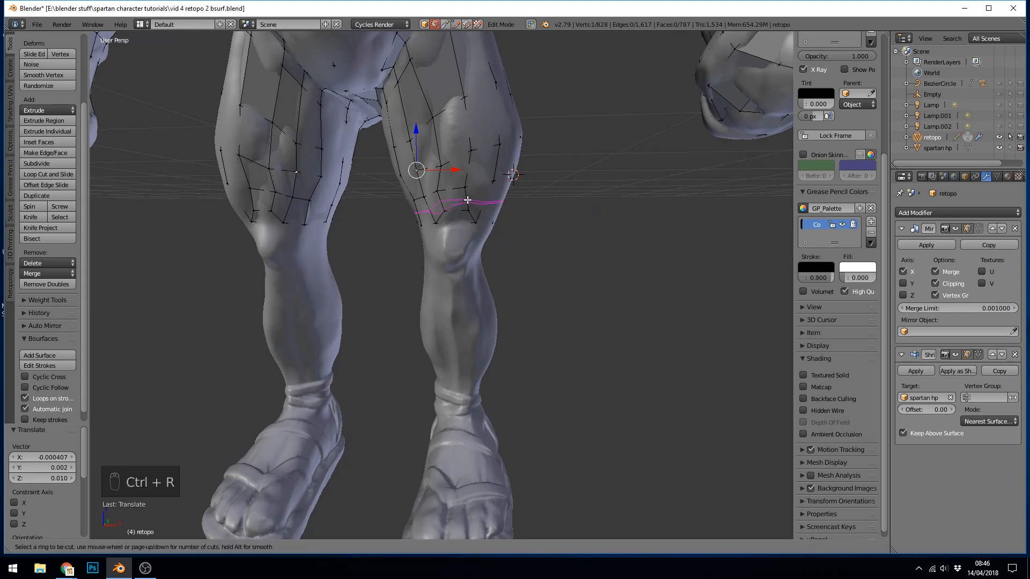
key(z)
key(c)
drag(424, 222, 478, 227)
right_click(478, 227)
key(z)
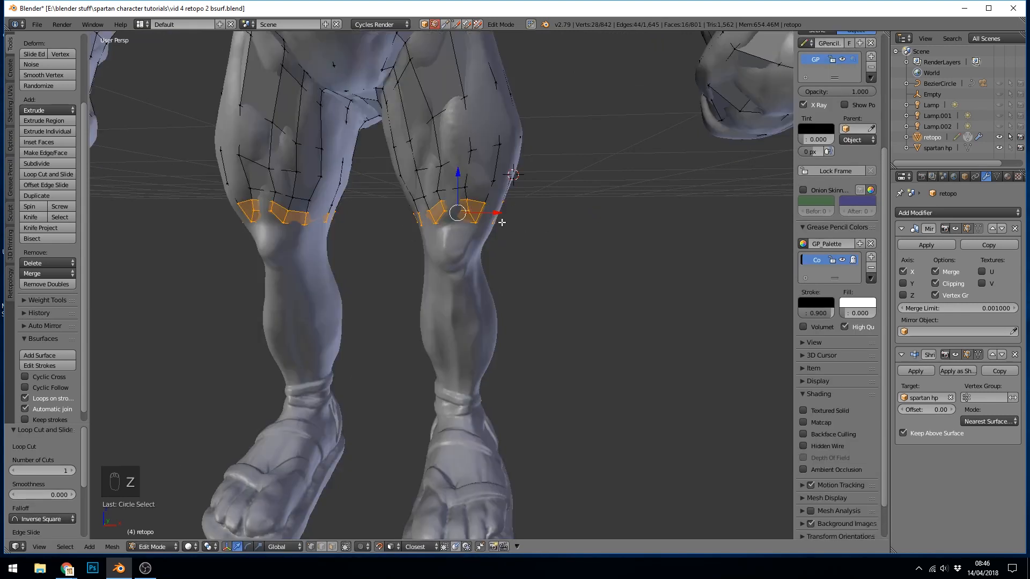
click(454, 228)
Step: Select the mesh's bottom edge loop and move it down toward the base of the kneecap
middle_drag(453, 227, 631, 286)
scroll(395, 253, up, 3)
alt+right_click(469, 266)
click(454, 260)
Step: Slide and move the front bottom-edge vertices so they follow the underside of the kneecap
right_click(436, 289)
key(g)
key(g)
click(484, 284)
key(g)
key(g)
click(472, 271)
right_click(482, 276)
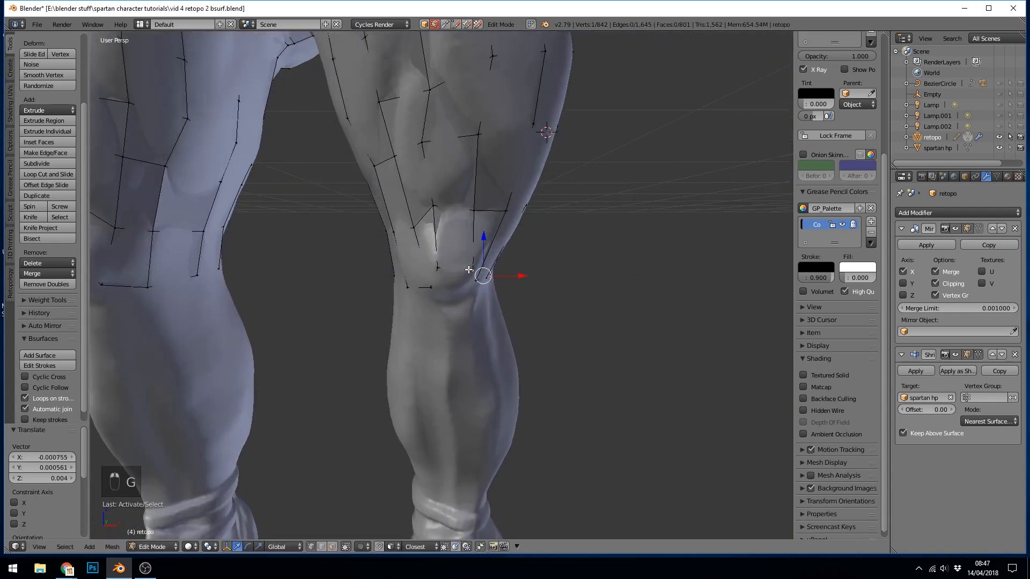
click(429, 286)
Step: Reposition the vertices around the inner side of the knee to space the two lowest rows evenly
middle_drag(461, 281, 420, 271)
right_click(448, 209)
key(g)
click(448, 207)
middle_drag(472, 211, 456, 231)
key(g)
right_click(455, 230)
key(g)
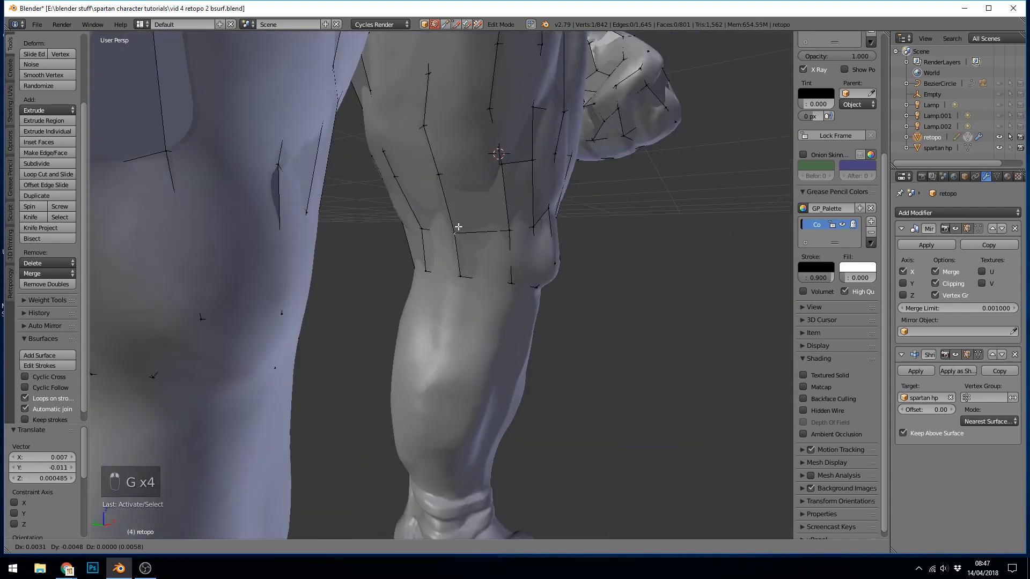
click(499, 268)
middle_drag(499, 268, 432, 273)
Step: Adjust the vertices at the back and outer side of the knee along the lowest row
key(g)
click(432, 273)
key(g)
middle_drag(437, 234, 396, 230)
key(g)
mouse_move(477, 270)
middle_down()
mouse_move(435, 274)
mouse_move(468, 260)
middle_up()
scroll(434, 264, up, 1)
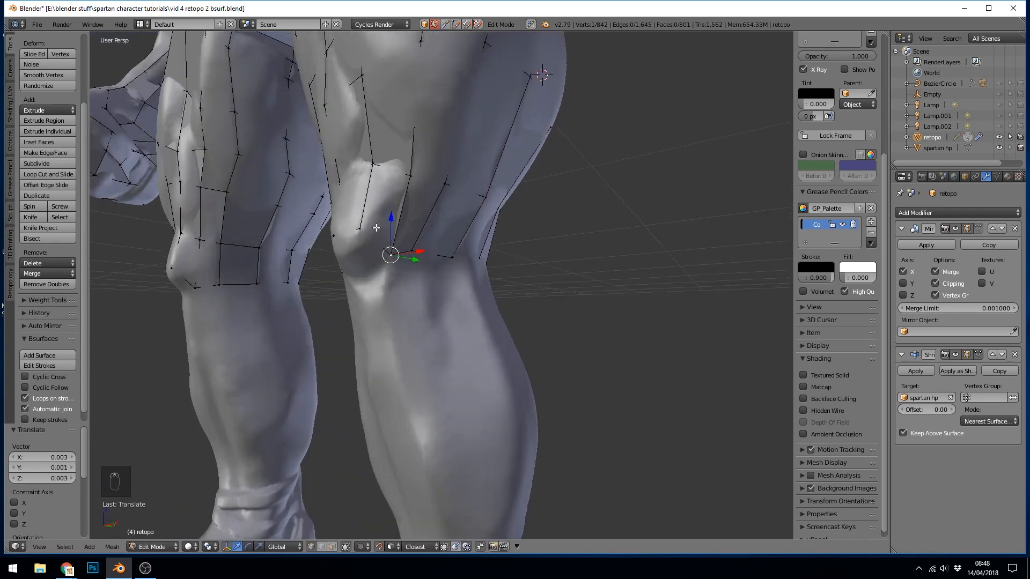
Step: Hide the sculpt, cut a new edge through the faces on the outer side of the kneecap, and dissolve the redundant edge
click(999, 147)
click(411, 250)
key(Return)
key(ctrl+Tab)
click(409, 252)
right_click(395, 241)
key(Delete)
click(402, 242)
Step: Cut and dissolve edges the same way on the inner side of the kneecap, and show the sculpt again
middle_drag(402, 243, 486, 281)
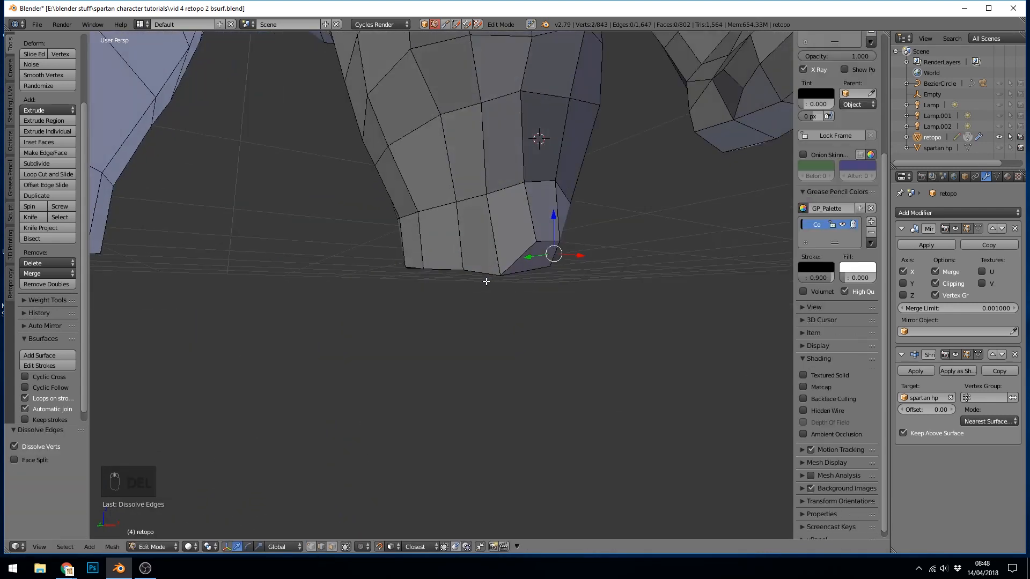
click(463, 269)
key(Return)
key(Delete)
key(ctrl+Tab)
click(998, 148)
Step: Move the newly cut vertices at the side of the kneecap to fit the sculpted form
key(g)
key(g)
key(g)
middle_drag(419, 252, 544, 252)
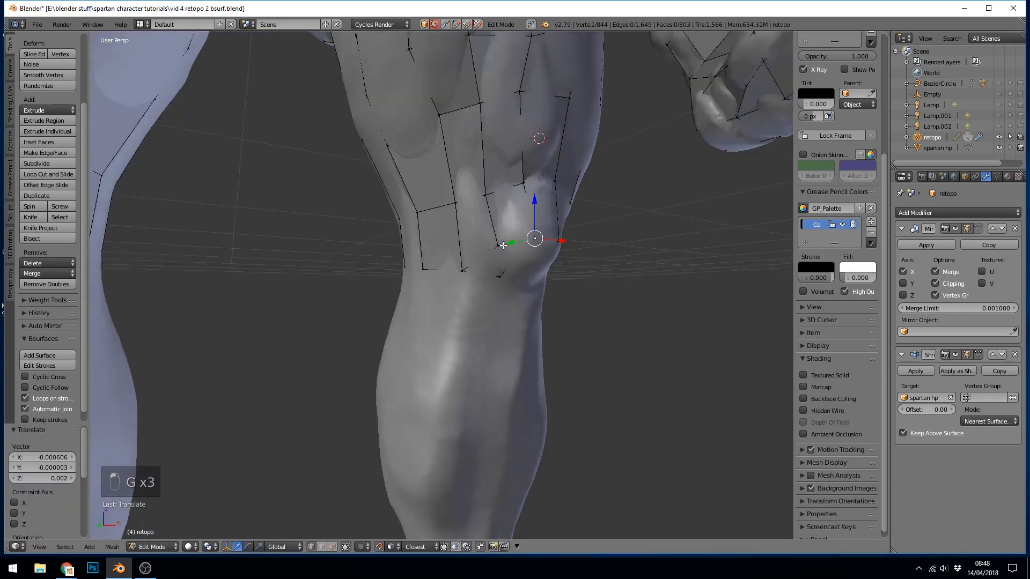
right_click(439, 234)
key(g)
click(413, 242)
Step: Shift the remaining vertices around the kneecap to even out the knee's quads
key(g)
key(g)
click(388, 240)
key(g)
key(g)
key(g)
click(446, 202)
Step: Examine the retopology of the whole body with all its faces selected, and clear the selection
scroll(544, 253, down, 7)
scroll(543, 252, down, 3)
scroll(620, 199, up, 2)
key(a)
key(a)
key(a)
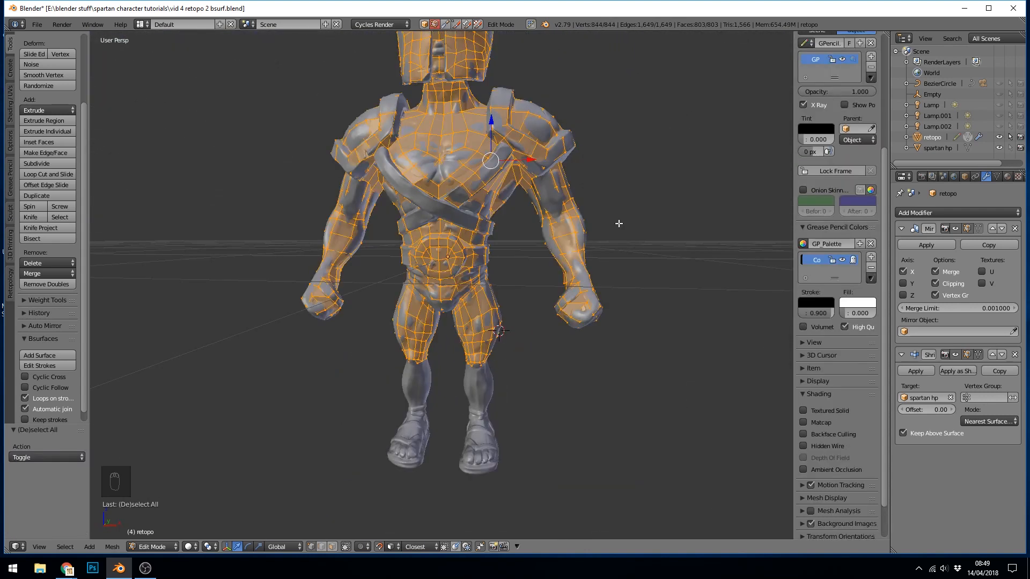
key(Tab)
key(Tab)
scroll(505, 351, up, 5)
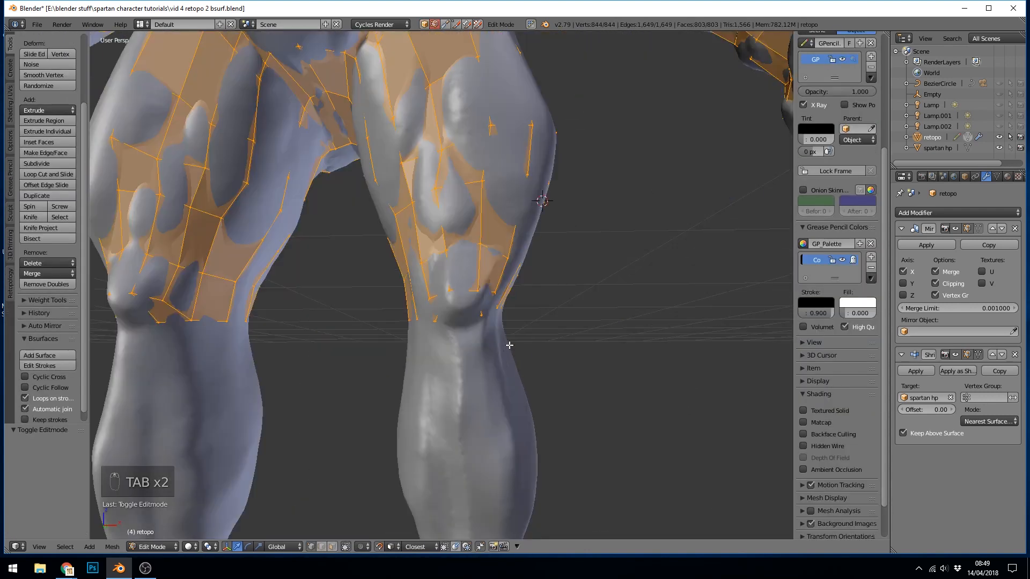
key(a)
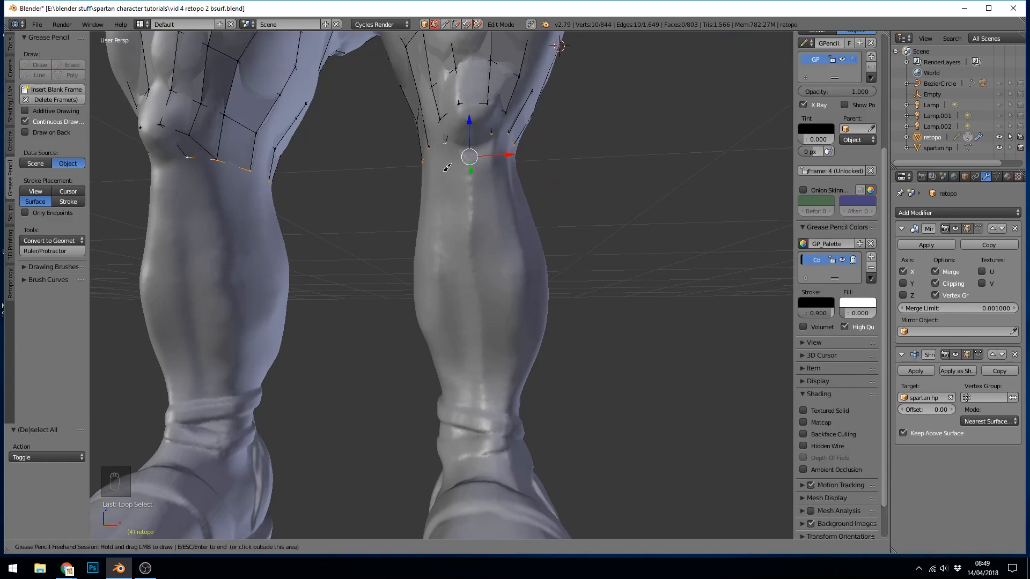
Step: Draw Grease Pencil strokes from below the knee to the ankle, spaced all the way around the lower leg
middle_drag(498, 268, 440, 263)
drag(378, 182, 410, 434)
middle_drag(485, 230, 440, 225)
drag(352, 166, 390, 416)
middle_drag(439, 268, 413, 263)
drag(355, 177, 375, 437)
middle_drag(439, 289, 411, 291)
drag(371, 195, 375, 413)
middle_drag(440, 292, 411, 294)
drag(397, 198, 388, 404)
middle_drag(445, 295, 413, 297)
drag(439, 225, 429, 397)
middle_drag(448, 298, 390, 299)
drag(488, 225, 469, 398)
middle_drag(456, 300, 429, 300)
drag(502, 228, 477, 411)
middle_drag(471, 305, 418, 305)
drag(531, 197, 506, 314)
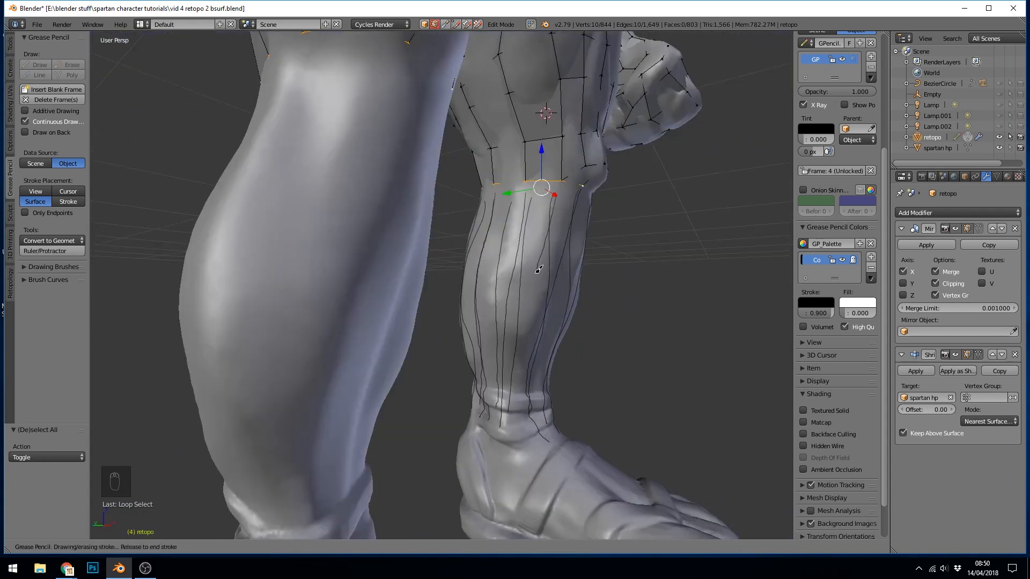
Step: Select the edge loop below the knee and generate a Bsurfaces surface from the lower-leg strokes with Cross 5 and Follow 1
mouse_move(693, 358)
middle_down()
mouse_move(618, 361)
mouse_move(579, 343)
middle_up()
alt+right_click(528, 185)
scroll(590, 201, down, 2)
mouse_move(644, 201)
middle_down()
mouse_move(510, 213)
mouse_move(558, 213)
middle_up()
right_click(464, 174)
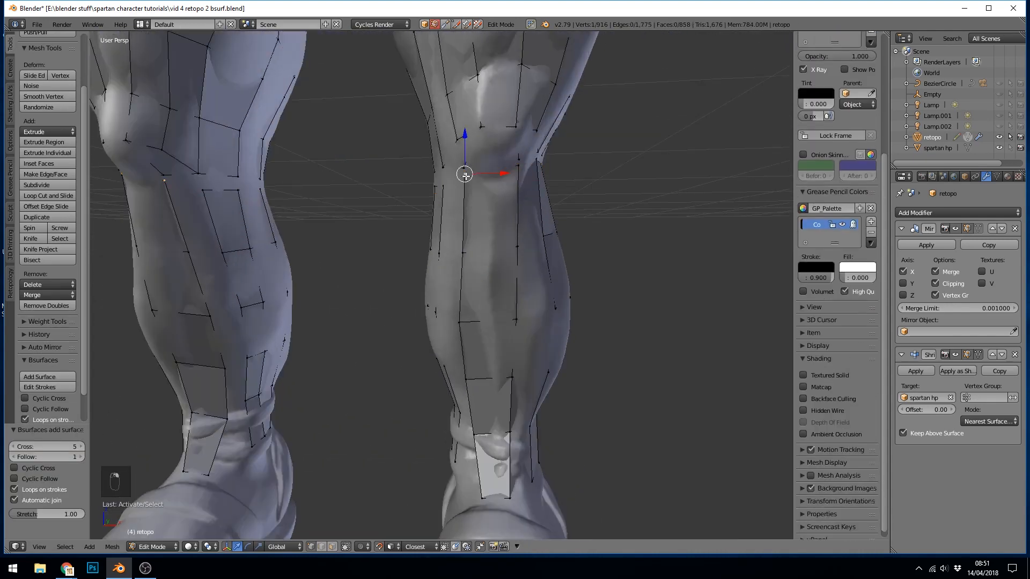
Step: Slide the vertices along the upper front edge of the lower-leg mesh to even them out below the knee
key(g)
key(g)
key(g)
key(g)
key(g)
key(g)
key(g)
key(g)
middle_drag(464, 175, 370, 175)
Step: Reposition the upper-edge vertices around the side and back of the lower-leg mesh
right_click(368, 172)
middle_drag(429, 203, 230, 184)
right_click(313, 198)
click(337, 179)
right_click(419, 184)
key(g)
key(g)
key(g)
key(g)
middle_drag(461, 188, 408, 185)
right_click(558, 195)
Step: Try to bridge the open edge loops on either side of the gap below the knee
mouse_move(576, 201)
middle_down()
mouse_move(558, 201)
mouse_move(552, 229)
mouse_move(562, 205)
middle_up()
alt+right_click(557, 200)
alt+shift+right_click(557, 181)
key(ctrl+e)
click(553, 248)
scroll(718, 230, down, 3)
scroll(708, 230, up, 3)
key(ctrl+z)
Step: In edge selection mode, try again to bridge the knee's lower loop to the lower leg's upper loop
key(ctrl+Tab)
click(563, 217)
right_click(562, 205)
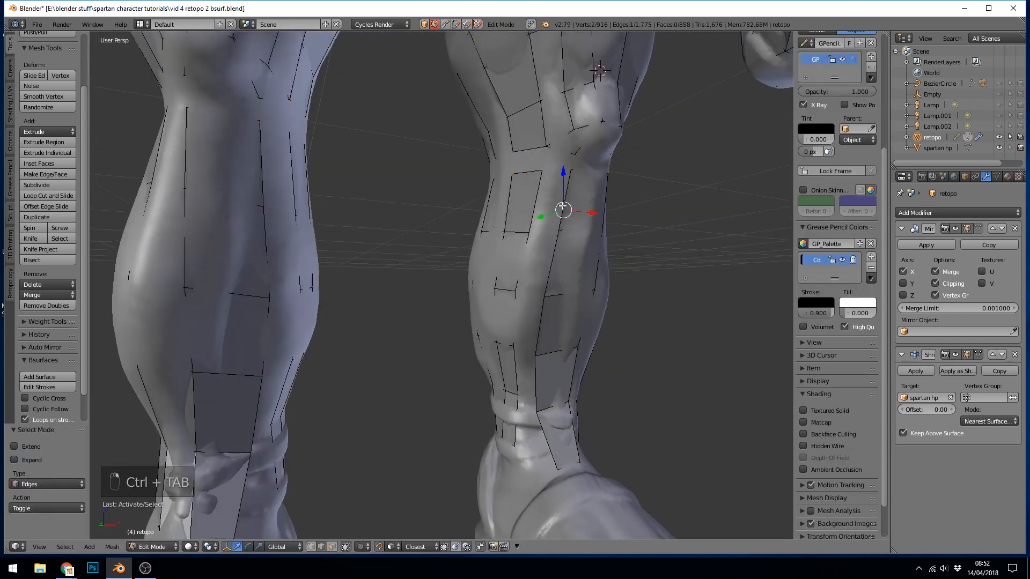
alt+shift+right_click(563, 150)
key(ctrl+e)
click(558, 245)
middle_drag(588, 250, 375, 251)
key(ctrl+z)
Step: Select the whole retopo mesh and remove its doubled vertices
right_click(421, 221)
middle_drag(421, 221, 402, 285)
key(a)
key(a)
click(46, 305)
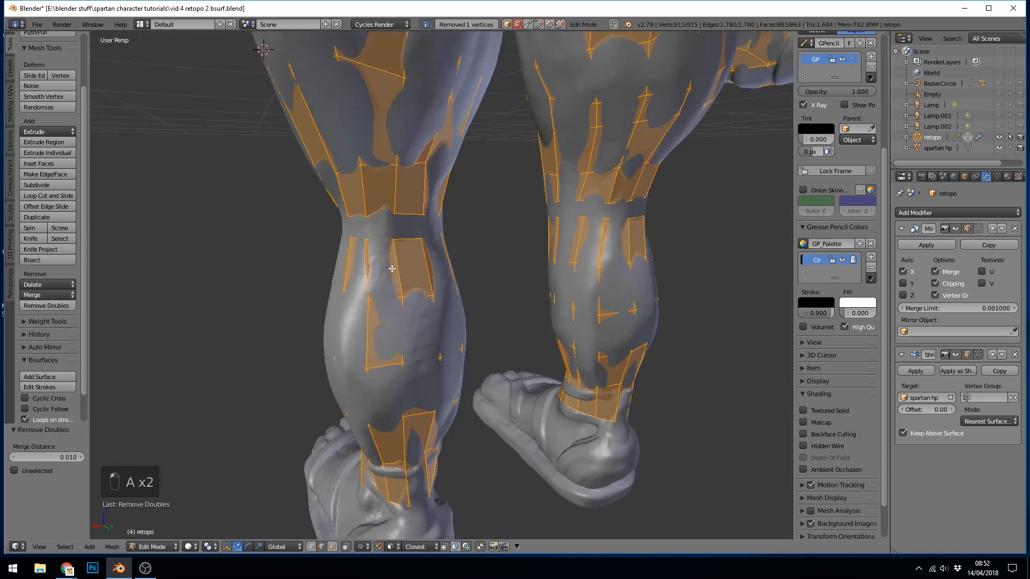
Step: Hide the spartan hp sculpt and delete the stray face in the gap below the knee
right_click(396, 229)
middle_drag(396, 229, 416, 193)
click(998, 147)
scroll(521, 209, up, 2)
middle_drag(522, 209, 563, 198)
key(ctrl+Tab)
click(563, 210)
right_click(378, 228)
key(Delete)
click(346, 168)
middle_drag(391, 171, 358, 221)
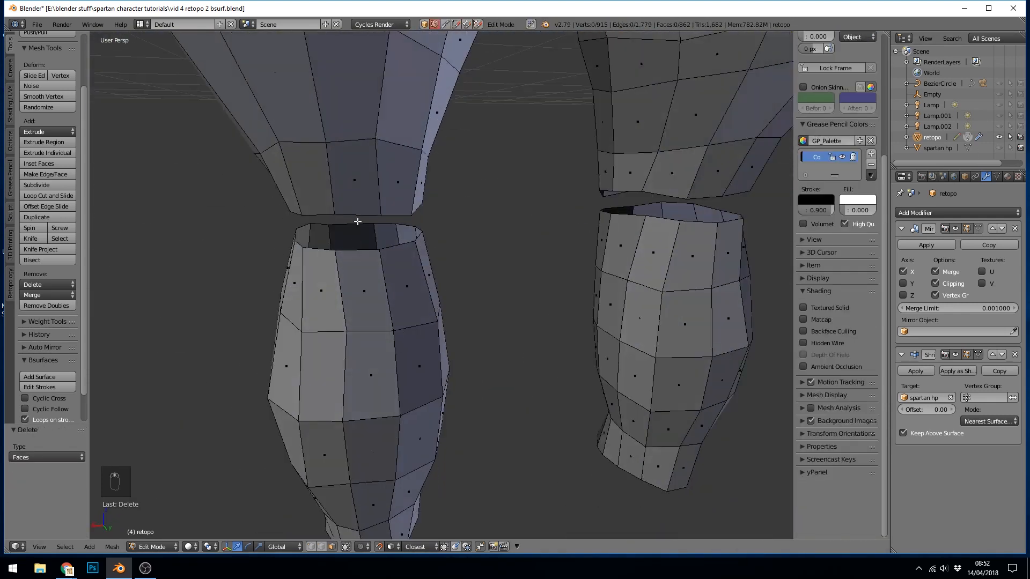
Step: Bridge the edge loops between the knee and the lower leg to close the gap
key(ctrl+e)
click(700, 235)
middle_drag(700, 234, 490, 245)
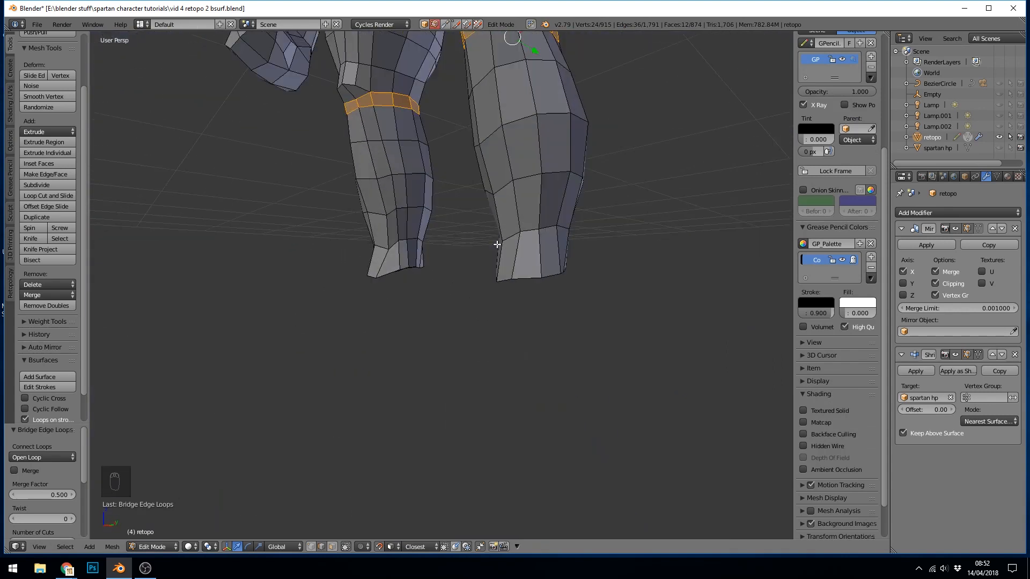
click(37, 24)
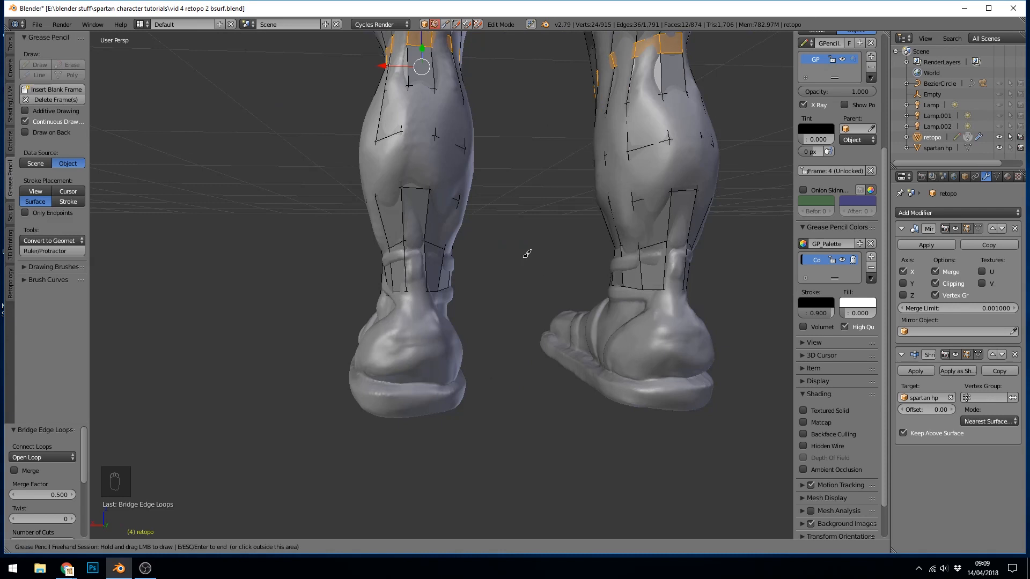
Step: Draw Grease Pencil strokes from the ankle down over the heel and undo the last four
mouse_move(397, 380)
middle_down()
mouse_move(402, 338)
mouse_move(375, 334)
middle_up()
scroll(404, 332, up, 2)
middle_drag(407, 378, 451, 278)
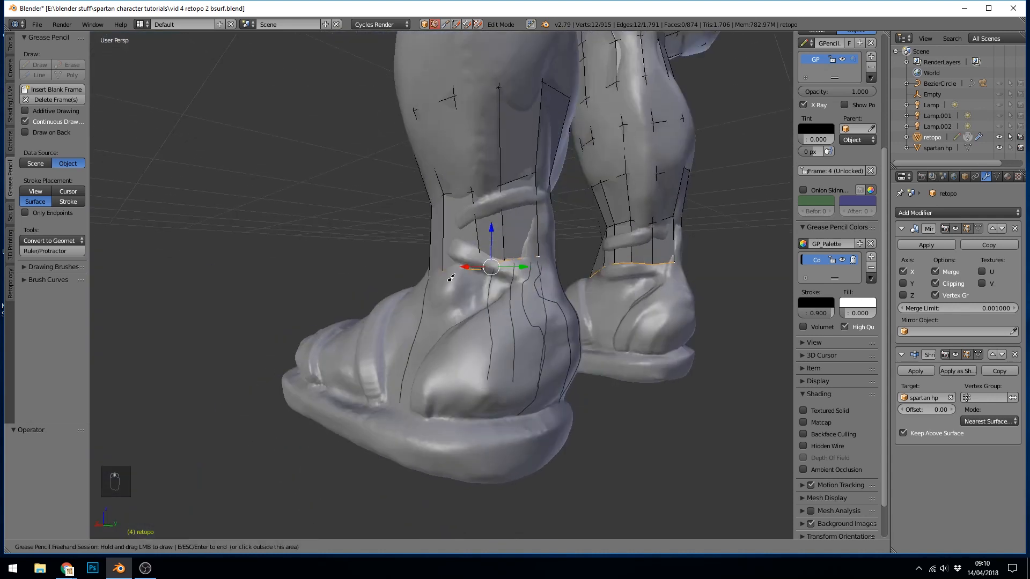
key(ctrl+z)
key(ctrl+z)
key(ctrl+z)
key(ctrl+z)
Step: Draw Grease Pencil strokes from the ankle edge down towards the sole, spaced around the heel
mouse_move(445, 339)
middle_down()
mouse_move(485, 340)
mouse_move(472, 343)
middle_up()
drag(505, 272, 502, 392)
mouse_move(552, 332)
middle_down()
mouse_move(492, 321)
mouse_move(427, 267)
middle_up()
drag(427, 266, 430, 422)
mouse_move(455, 350)
middle_down()
mouse_move(405, 347)
mouse_move(394, 361)
middle_up()
drag(358, 256, 359, 401)
middle_drag(428, 360, 387, 354)
drag(374, 291, 388, 433)
middle_drag(451, 353, 386, 351)
drag(358, 272, 366, 383)
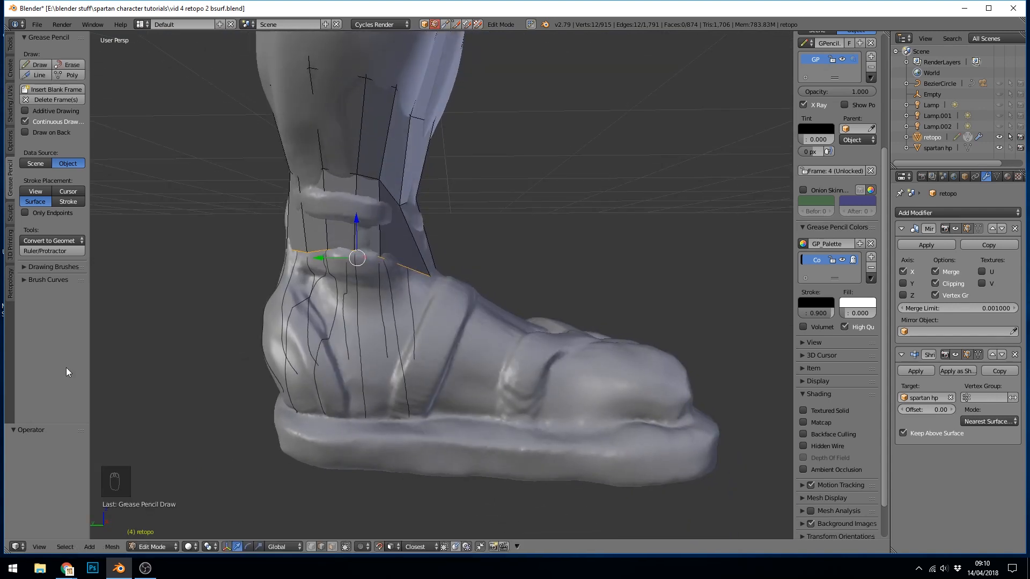
Step: Generate a Bsurfaces surface with Cross 5 and Follow 1 from the heel strokes, and merge its upper row into the ankle edge
middle_drag(388, 350, 590, 359)
alt+shift+right_click(569, 343)
middle_drag(428, 311, 510, 299)
shift+right_click(419, 274)
middle_drag(370, 297, 433, 301)
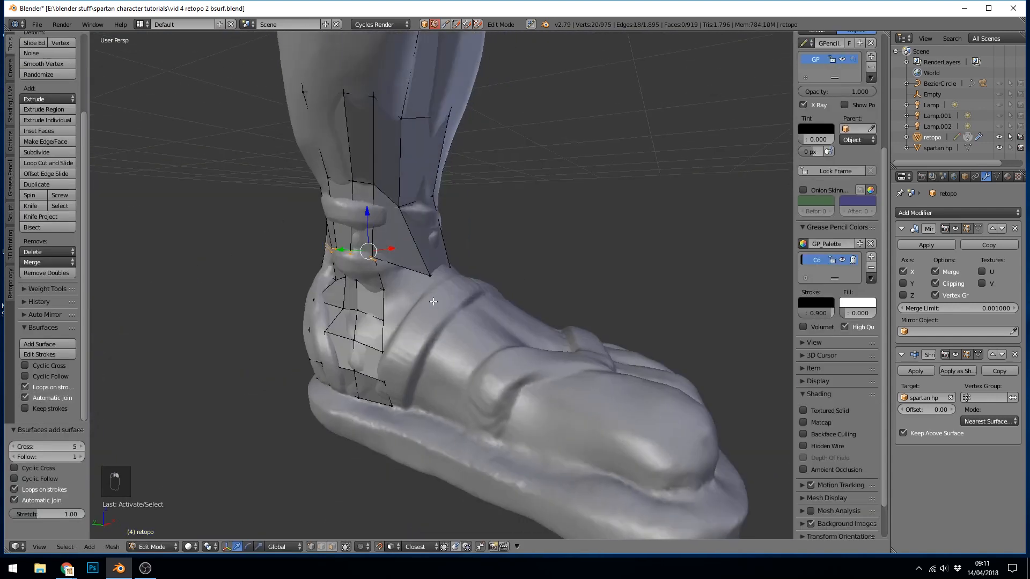
middle_drag(673, 316, 513, 274)
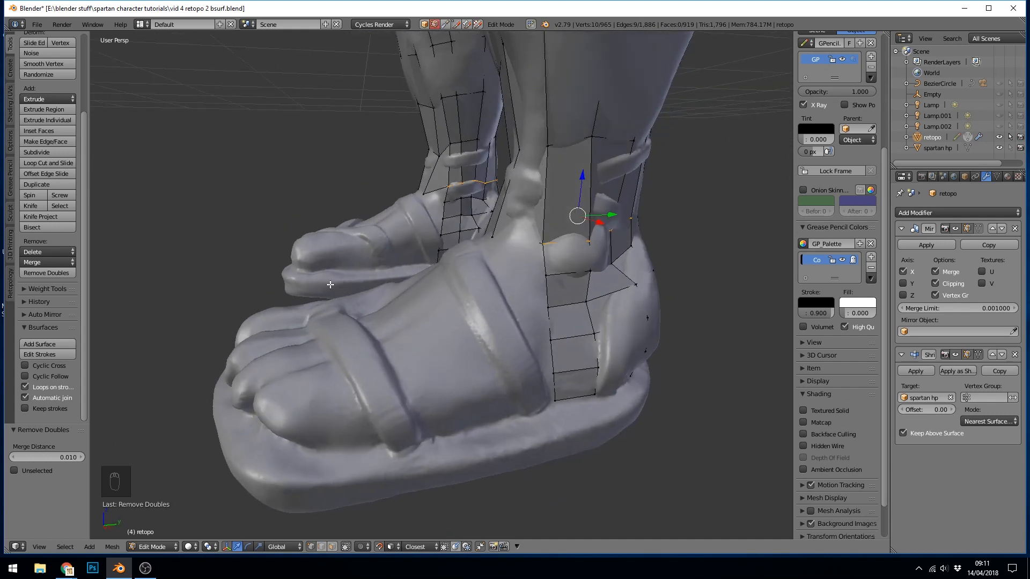
Step: Extrude the front corner vertex of the heel surface into a chain across the front of the ankle
middle_drag(518, 279, 617, 271)
key(e)
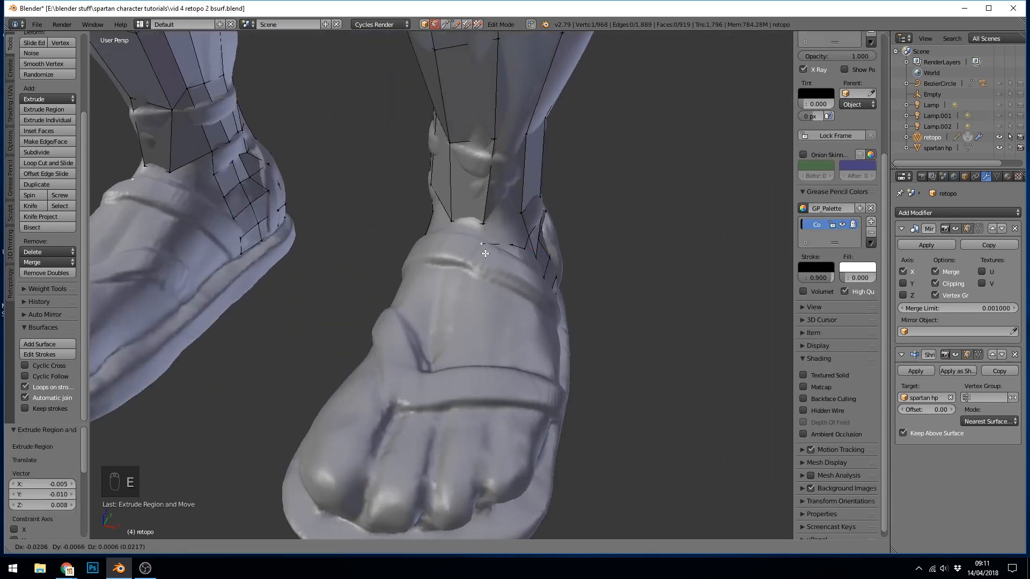
click(472, 244)
middle_drag(472, 244, 542, 244)
key(e)
click(428, 238)
key(e)
middle_drag(375, 250, 336, 298)
Step: Fill faces between the extruded vertex chain and the lower ankle edge on the outer side and front
right_click(543, 271)
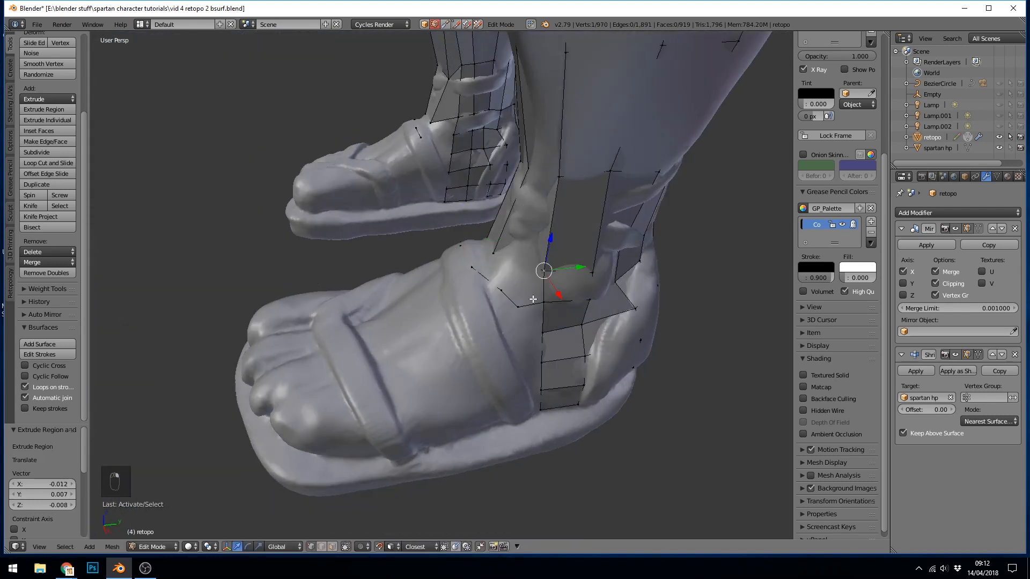
key(ctrl+Tab)
click(522, 314)
right_click(530, 304)
key(f)
key(f)
key(f)
middle_drag(544, 286, 569, 300)
middle_drag(365, 231, 514, 247)
Step: Extrude a vertex on the inner side of the ankle and fill faces joining it to the ankle edge
key(ctrl+Tab)
click(472, 236)
right_click(421, 245)
key(e)
click(386, 255)
shift+right_click(404, 261)
key(f)
mouse_move(387, 255)
middle_down()
mouse_move(403, 251)
mouse_move(403, 263)
middle_up()
key(f)
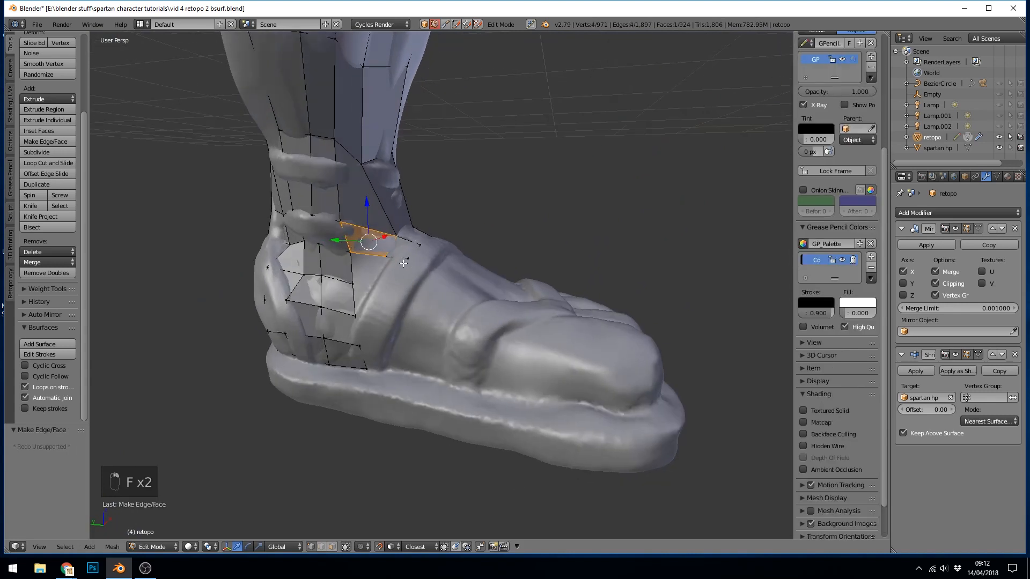
Step: Extrude geometry down the inner side of the foot to the sole and fill the faces beside the heel
ctrl+click(398, 340)
ctrl+click(395, 366)
middle_drag(396, 367, 428, 341)
key(f)
key(f)
Step: Reposition the vertices running across the instep at the front of the ankle
middle_drag(382, 260, 187, 279)
middle_drag(478, 293, 504, 303)
key(g)
click(479, 303)
middle_drag(359, 297, 383, 295)
right_click(500, 284)
key(ctrl+Tab)
key(v)
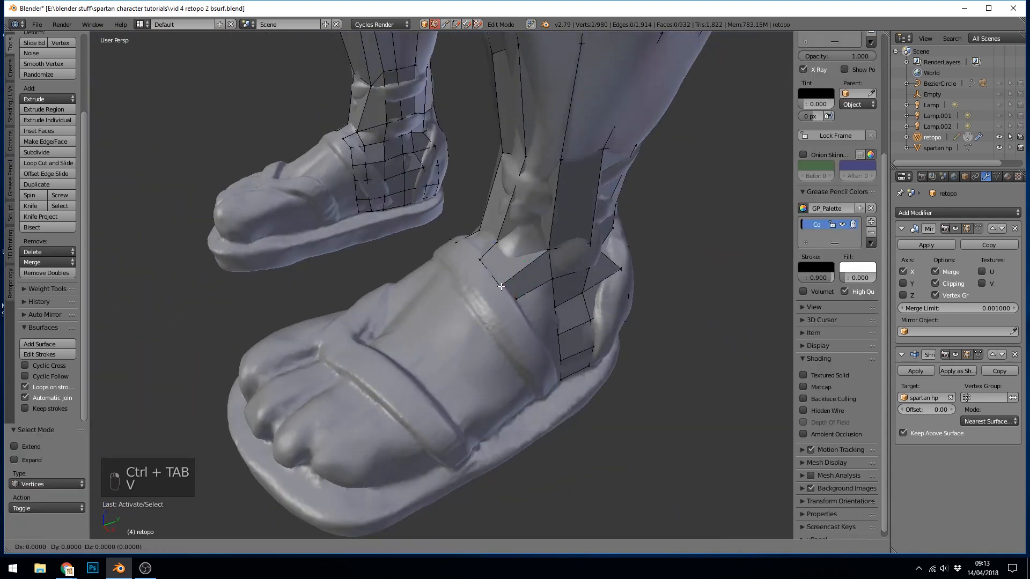
click(498, 275)
middle_drag(497, 275, 456, 269)
key(g)
key(g)
key(g)
Step: Extrude an edge forward on the outer side below the ankle, adjust it and fill the adjoining face
mouse_move(487, 301)
middle_down()
mouse_move(521, 293)
mouse_move(417, 290)
mouse_move(482, 316)
middle_up()
key(ctrl+Tab)
right_click(521, 303)
key(e)
click(497, 309)
key(g)
click(504, 322)
right_click(514, 278)
key(f)
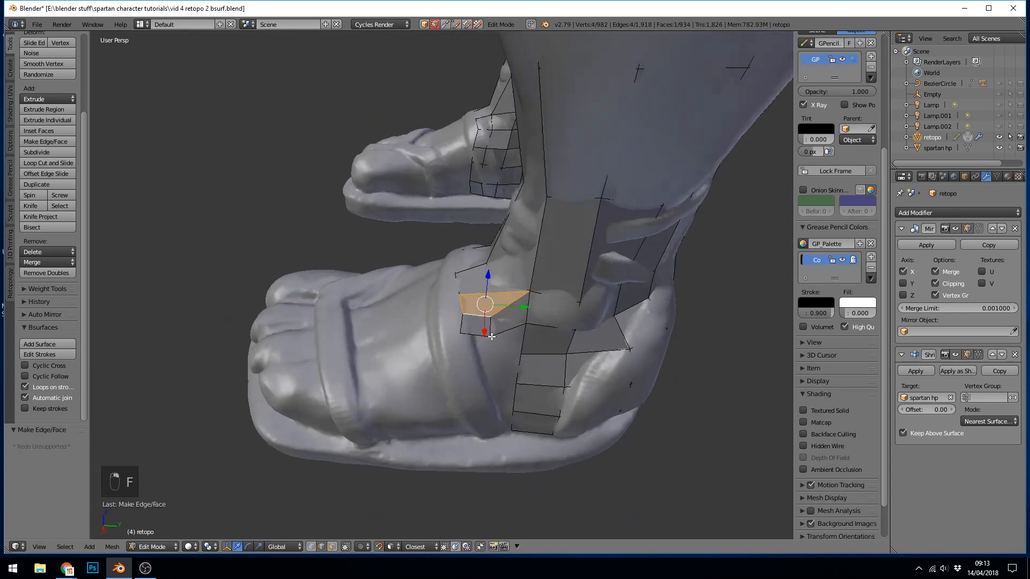
Step: Extend vertices down the outer side of the foot to the sole and fill quads back to the heel surface
middle_drag(512, 278, 477, 257)
scroll(476, 345, up, 2)
ctrl+click(478, 447)
scroll(533, 264, down, 3)
key(f)
key(f)
key(f)
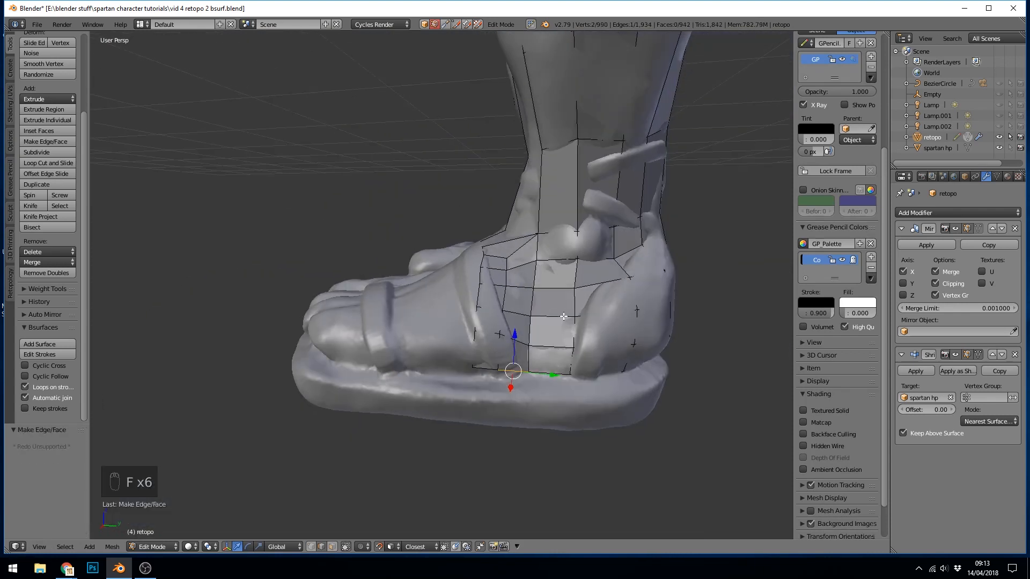
Step: Move the vertices on top of the foot to smooth the edge in front of the ankle
click(534, 366)
middle_drag(407, 343, 472, 300)
right_click(466, 231)
key(g)
click(461, 236)
middle_drag(461, 236, 303, 228)
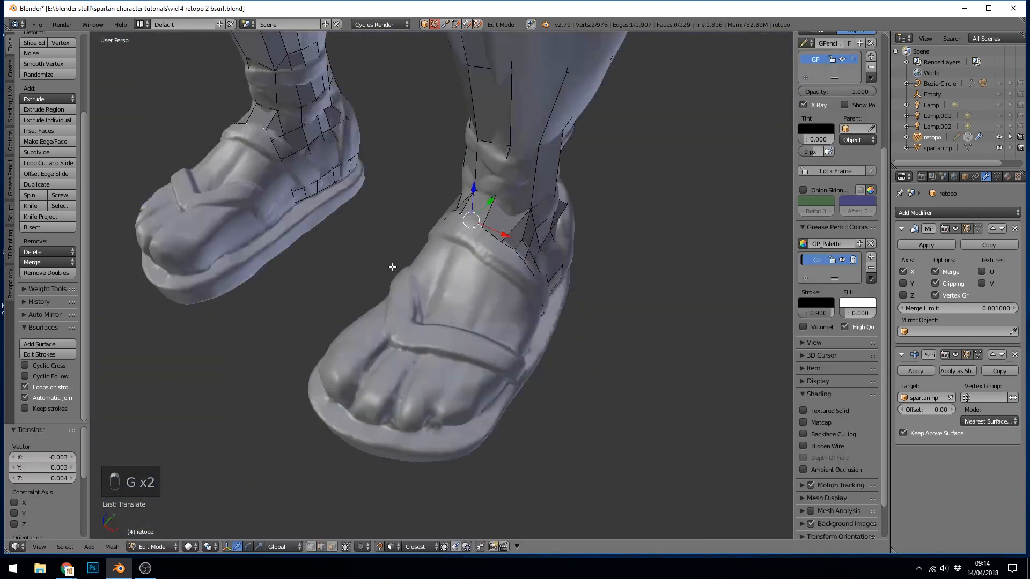
Step: Dissolve an edge loop around the sides and heel of the foot and insert a loop cut around the ankle
alt+right_click(571, 220)
key(Delete)
click(582, 214)
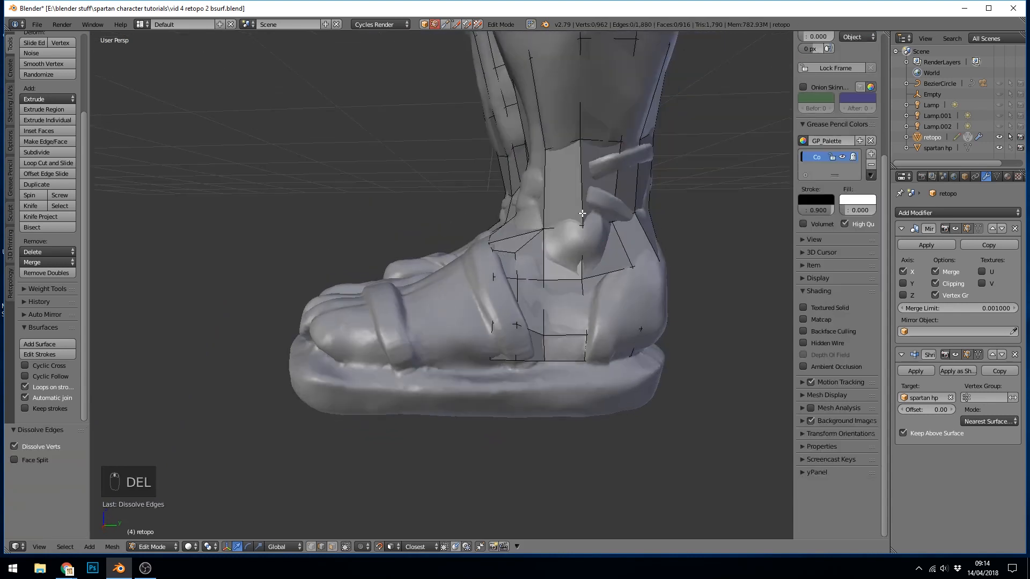
key(ctrl+r)
click(584, 189)
Step: Adjust the position of a front vertex on the inner side of the foot mesh
middle_drag(376, 225, 572, 243)
right_click(373, 276)
key(g)
click(375, 279)
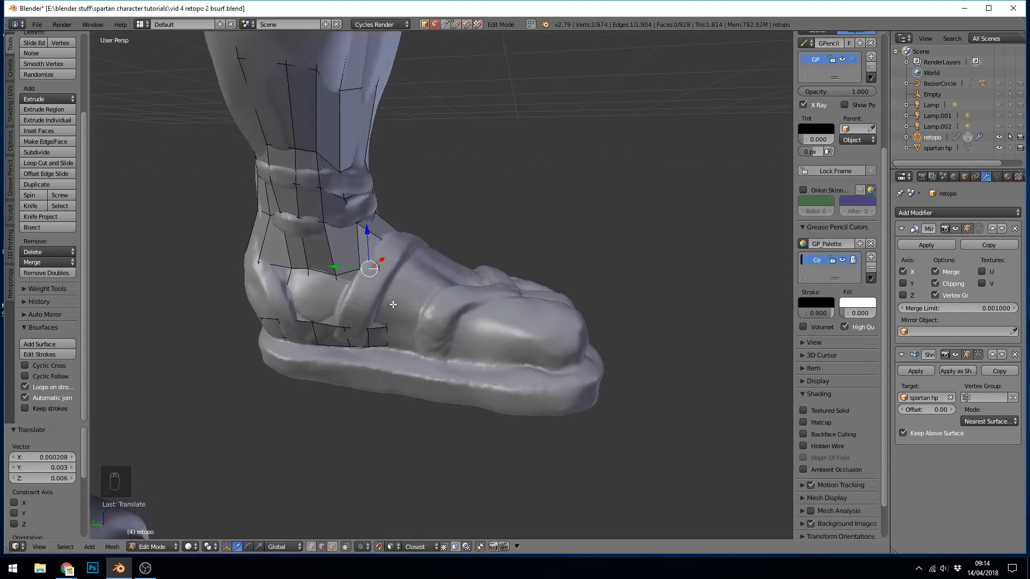
Step: Slide and move the vertices on the inner side of the foot, below the front of the ankle
right_click(375, 270)
key(g)
key(g)
click(284, 266)
middle_drag(284, 266, 330, 235)
key(g)
click(344, 353)
middle_drag(344, 353, 455, 338)
Step: Reposition the front vertices on the outer side of the foot, just below the ankle strap
right_click(361, 262)
key(g)
right_click(504, 271)
key(g)
click(504, 263)
middle_drag(504, 263, 450, 269)
right_click(515, 278)
key(g)
click(522, 285)
middle_drag(522, 285, 477, 293)
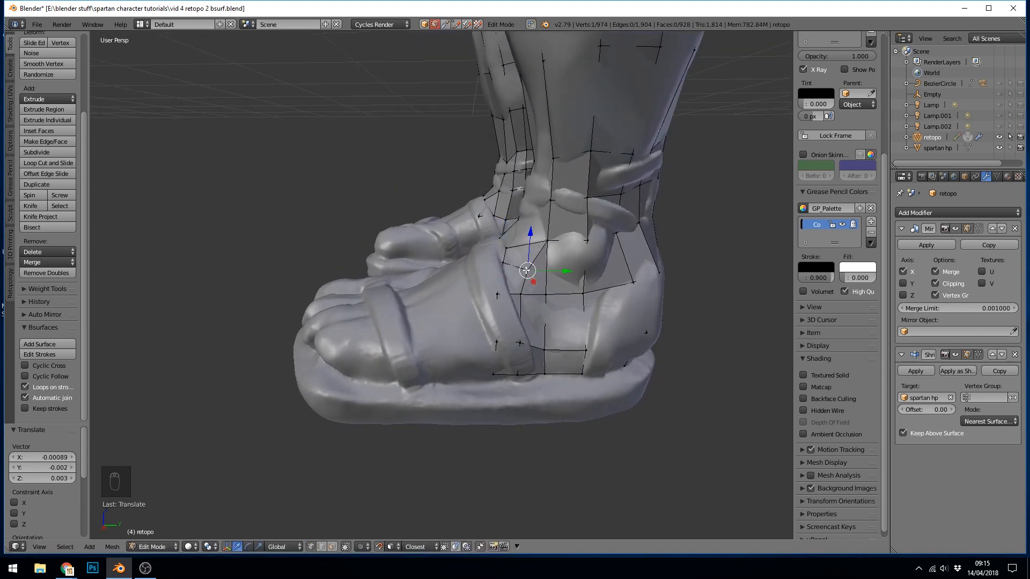
Step: Select the front edge loop running across the top of the foot and delete it
click(513, 290)
alt+right_click(517, 295)
middle_drag(497, 295, 258, 309)
middle_drag(445, 313, 207, 315)
key(Delete)
click(207, 316)
middle_drag(375, 316, 477, 252)
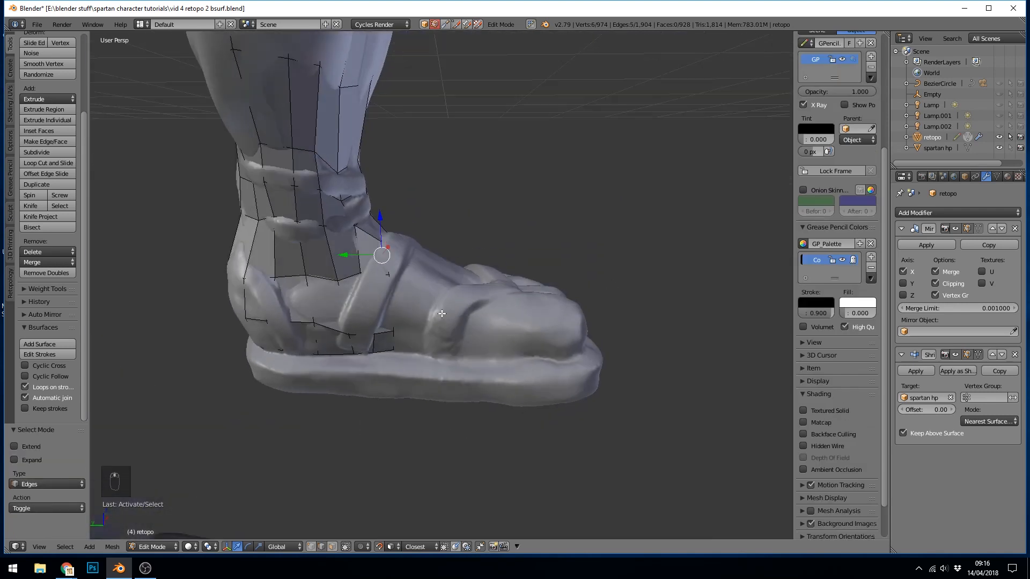
Step: Move the vertices on the top of the foot to even out the mesh edge in front of the ankle
key(ctrl+Tab)
click(474, 241)
key(g)
click(477, 252)
middle_drag(327, 236, 391, 228)
key(g)
middle_drag(316, 284, 241, 318)
click(342, 309)
scroll(281, 314, up, 2)
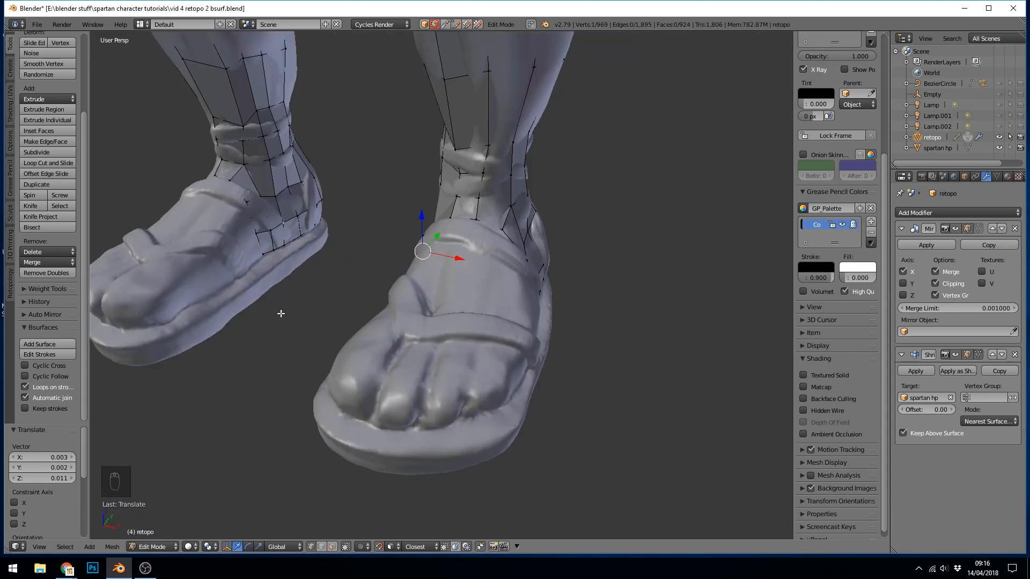
Step: Inspect the retopology over the helmet, torso, legs and feet from several angles
scroll(456, 368, down, 6)
shift+middle_drag(502, 185, 506, 412)
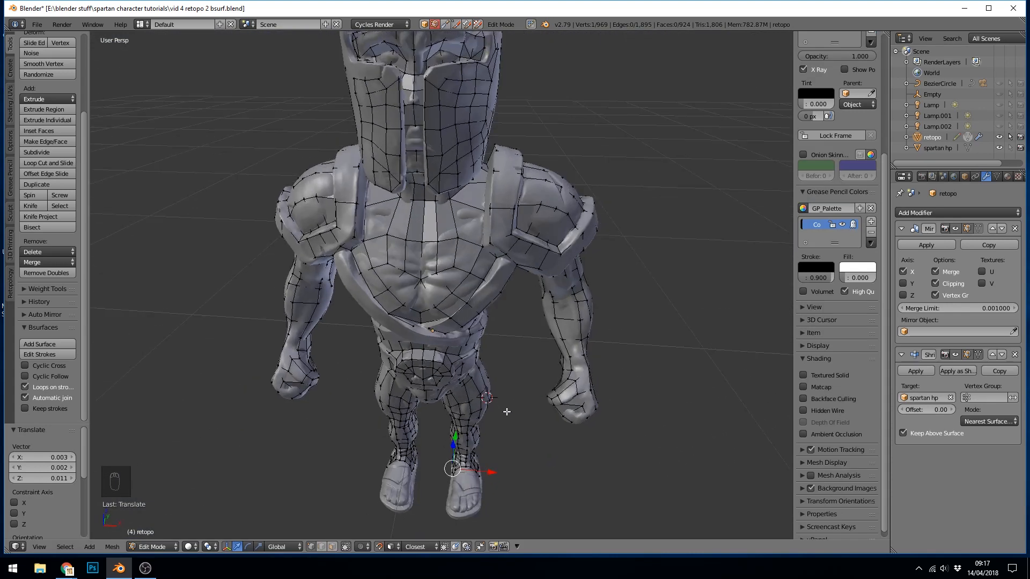
scroll(488, 359, up, 4)
right_click(425, 260)
key(g)
right_click(426, 262)
middle_drag(431, 308, 390, 276)
scroll(390, 275, down, 5)
shift+middle_drag(397, 322, 408, 172)
scroll(445, 349, up, 6)
middle_drag(472, 346, 424, 344)
shift+middle_drag(409, 241, 415, 472)
middle_drag(415, 343, 514, 338)
shift+middle_drag(482, 225, 467, 375)
middle_drag(467, 375, 368, 344)
scroll(368, 343, down, 3)
shift+middle_drag(397, 515, 306, 471)
Step: Draw grease pencil strokes over the front of the foot and generate a Bsurfaces mesh from them
scroll(430, 358, up, 5)
key(KP_Decimal)
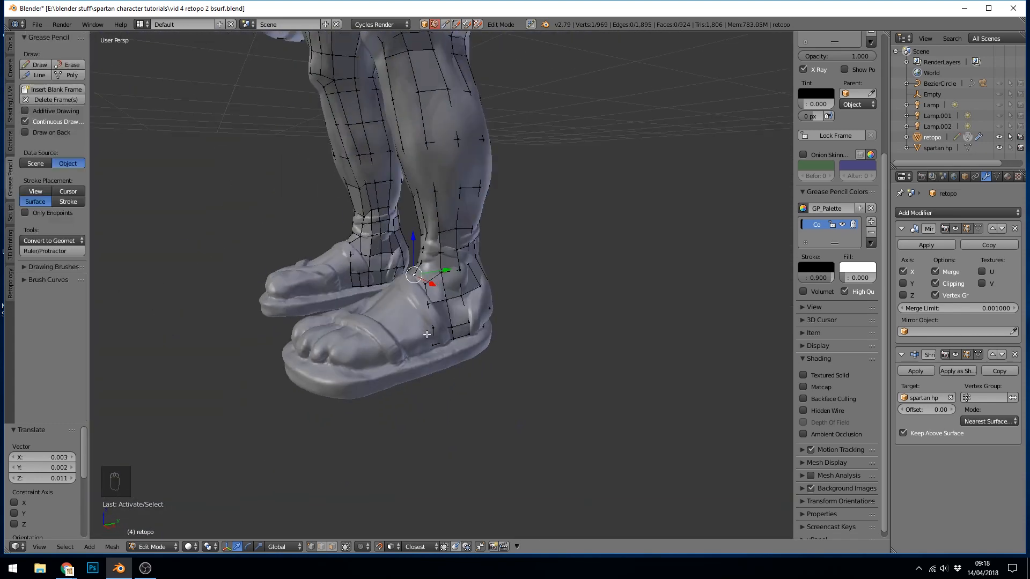
middle_drag(428, 303, 367, 320)
drag(428, 375, 440, 385)
middle_drag(441, 385, 469, 366)
drag(483, 365, 539, 379)
middle_drag(633, 409, 528, 449)
scroll(64, 369, down, 5)
click(51, 343)
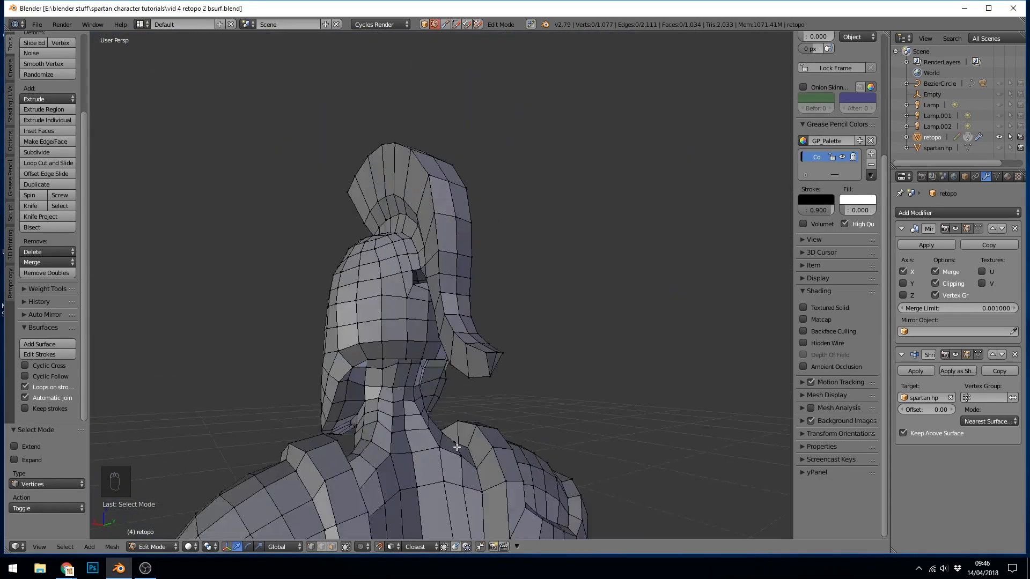
Step: Delete the unwanted faces around the helmet's plume
scroll(408, 322, up, 3)
middle_drag(456, 447, 472, 225)
key(ctrl+Tab)
click(408, 321)
right_click(406, 313)
key(Delete)
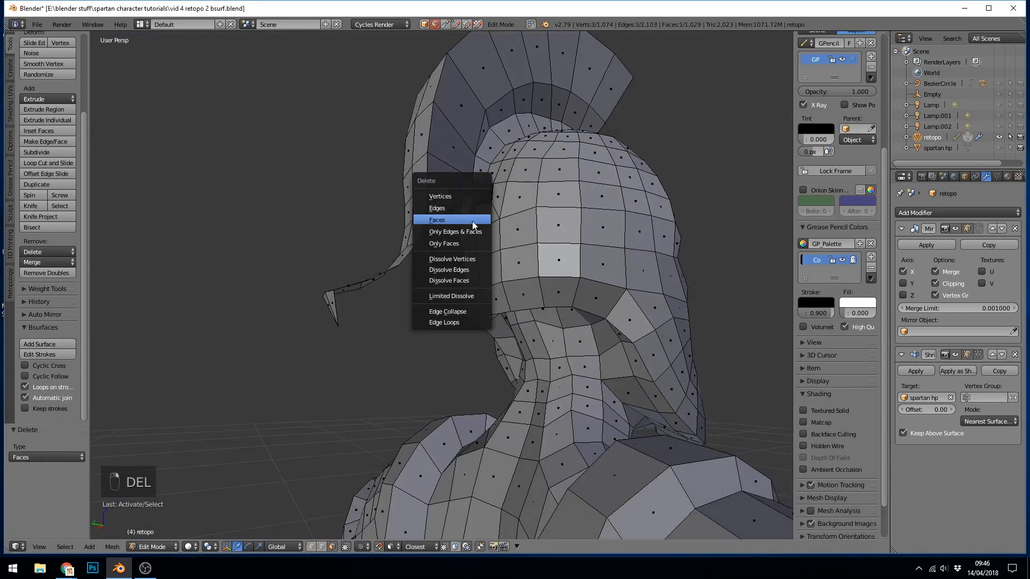
click(472, 219)
middle_drag(467, 296, 436, 249)
shift+right_click(436, 242)
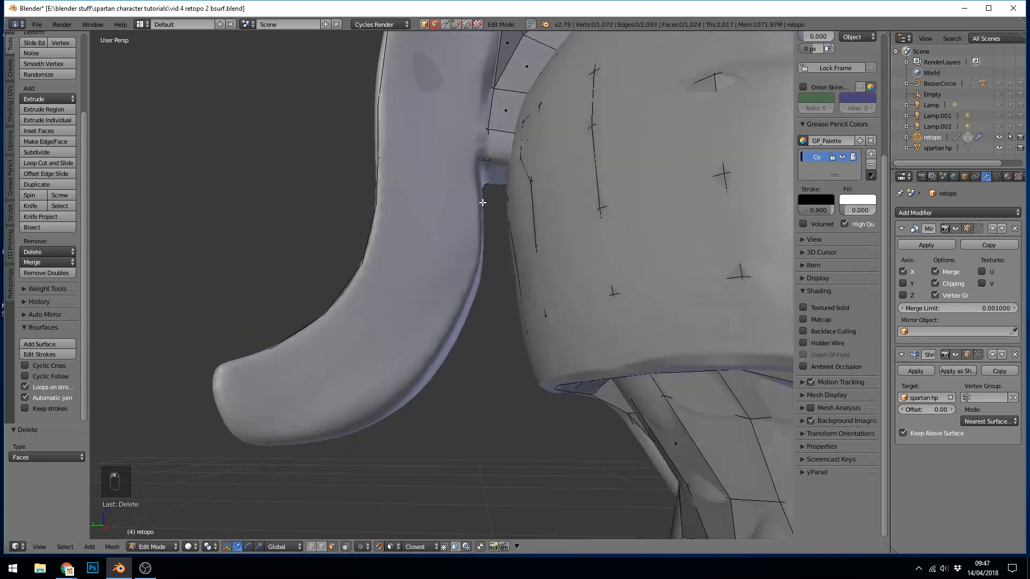
Step: Extrude an edge at the plume's joint with the back of the helmet and fill faces beside it
scroll(480, 202, up, 2)
middle_drag(480, 202, 420, 200)
key(ctrl+Tab)
click(497, 179)
right_click(497, 179)
key(e)
key(f)
key(ctrl+Tab)
key(f)
key(f)
key(ctrl+z)
Step: Extrude a vertex along the plume's inner edge below the helmet joint and fill the adjoining quad
middle_drag(397, 249, 424, 215)
right_click(427, 191)
key(e)
key(f)
click(949, 148)
key(Tab)
Step: Extrude vertices along the underside of the plume's curved tail and fill quads up to its tip
middle_drag(648, 239, 451, 252)
right_click(607, 192)
key(e)
click(472, 273)
key(e)
click(618, 420)
middle_drag(618, 421, 437, 146)
right_click(393, 327)
key(e)
click(408, 343)
key(f)
key(f)
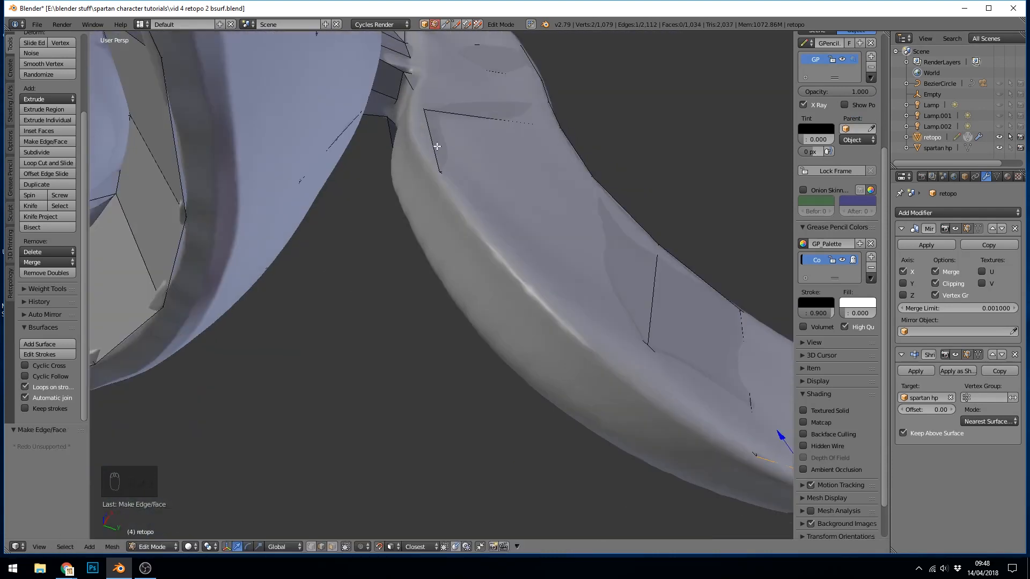
Step: Hide the sculpt to check the plume mesh and remove its doubled vertices
click(998, 148)
middle_drag(504, 218, 199, 241)
scroll(307, 249, down, 4)
click(296, 276)
scroll(269, 225, up, 3)
click(58, 273)
key(ctrl+Tab)
click(317, 136)
right_click(317, 136)
click(47, 272)
Step: Move the vertices along the inner edge of the plume's tail to space the quads evenly
right_click(397, 356)
middle_drag(504, 386, 452, 344)
click(347, 371)
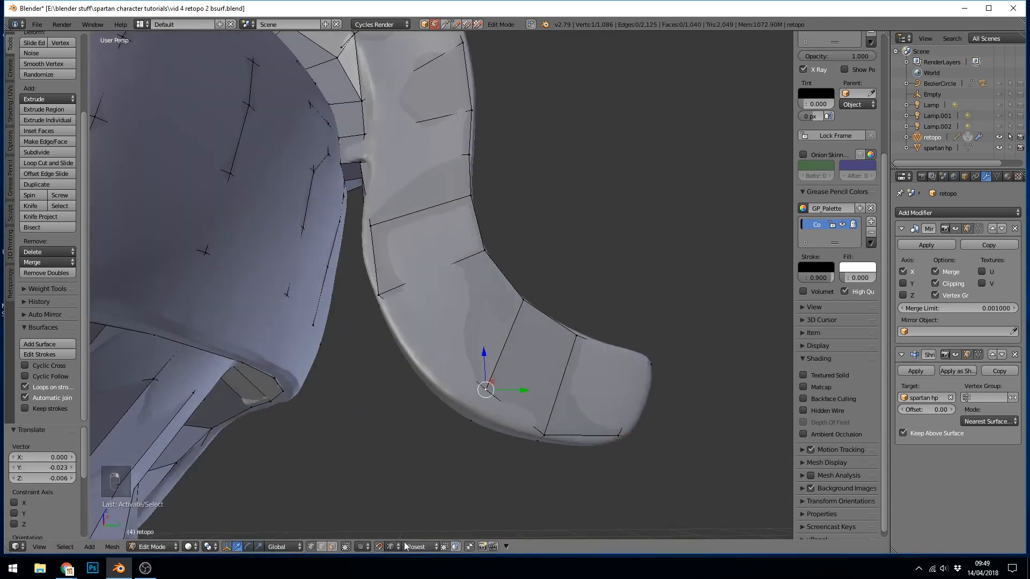
key(g)
click(479, 387)
middle_drag(478, 388, 563, 327)
right_click(563, 327)
key(g)
click(567, 323)
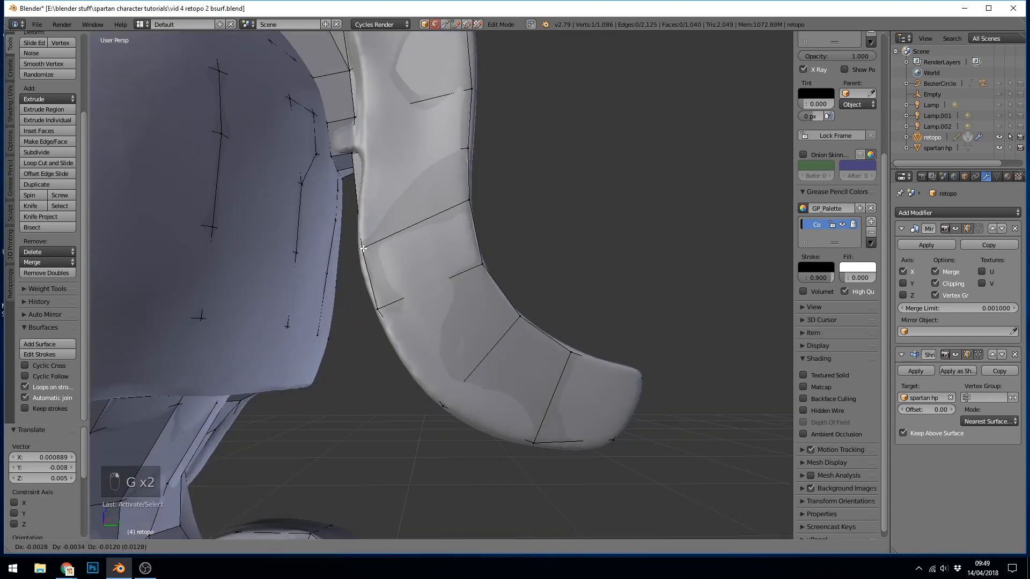
click(376, 220)
Step: Fine-tune the position of a vertex near the tip of the plume's tail
scroll(369, 179, down, 5)
middle_drag(369, 179, 356, 179)
scroll(368, 179, up, 4)
right_click(374, 234)
key(g)
right_drag(541, 276, 541, 269)
scroll(544, 236, down, 7)
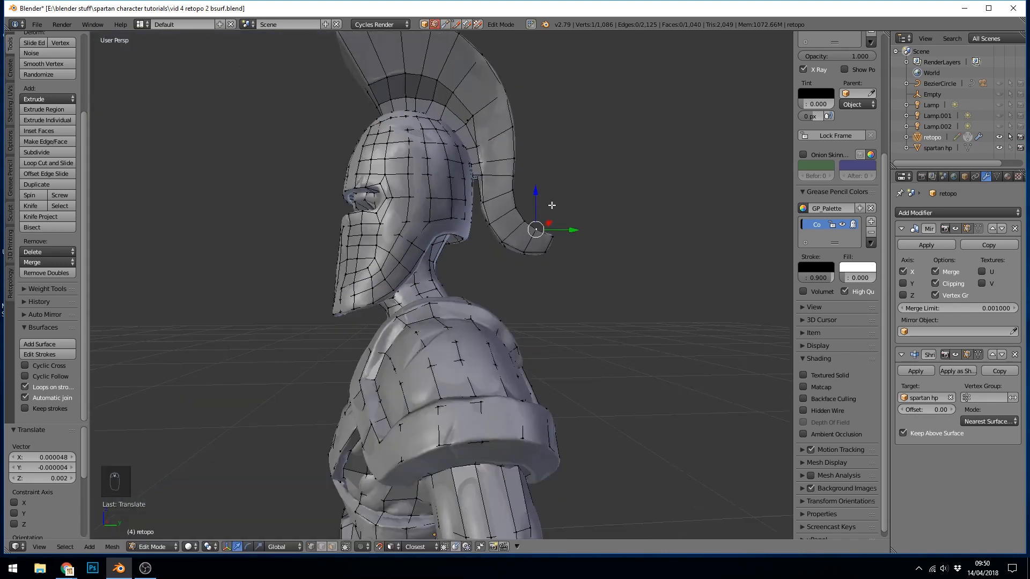
Step: Move the cheek guard vertex below the outer corner of the helmet's eye opening
middle_drag(551, 205, 637, 212)
scroll(466, 227, up, 7)
right_click(440, 222)
click(424, 302)
Step: Hide the sculpt and delete unwanted faces around the helmet's eye opening
middle_drag(424, 302, 545, 386)
click(999, 148)
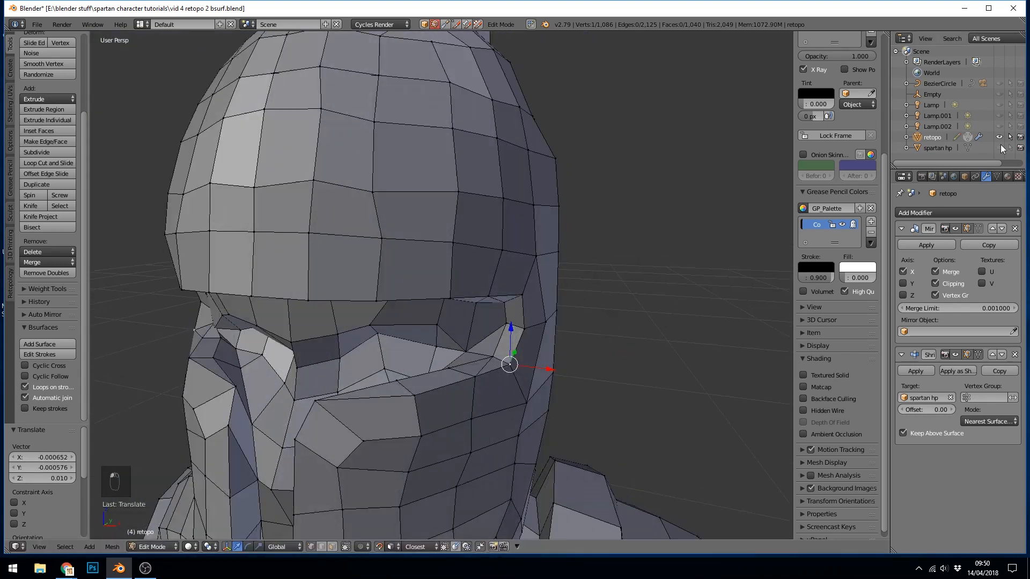
scroll(504, 326, up, 5)
key(ctrl+Tab)
key(Delete)
click(418, 375)
Step: Insert a loop cut around the upper arm, undoing the misplaced attempts
key(Tab)
scroll(448, 330, down, 2)
key(Tab)
middle_drag(448, 331, 525, 296)
key(super)
key(ctrl+r)
click(472, 343)
right_click(472, 344)
key(ctrl+z)
key(ctrl+z)
key(ctrl+r)
click(462, 322)
key(ctrl+z)
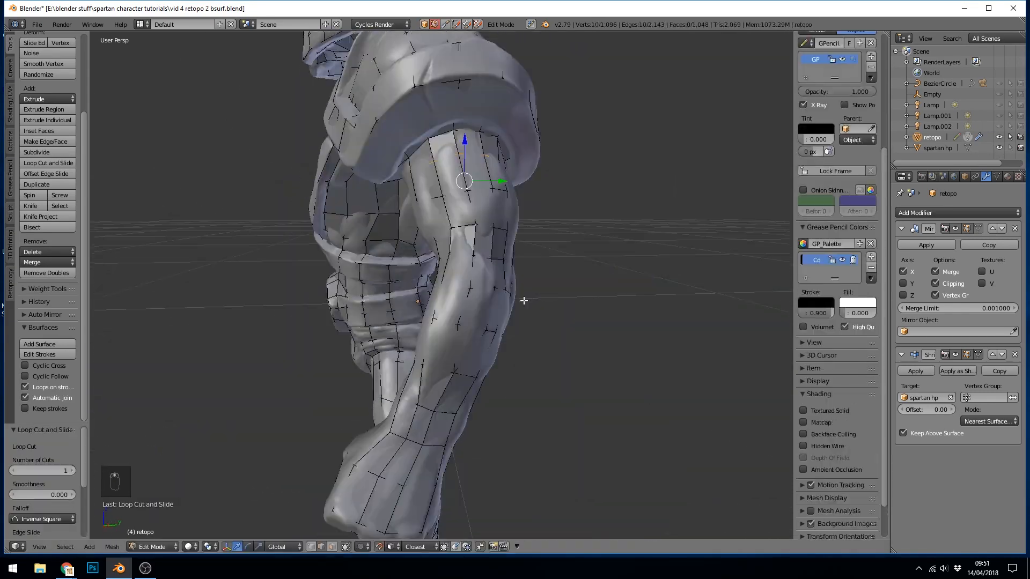
Step: Insert another loop cut around the arm near the wrist
scroll(524, 301, down, 2)
middle_drag(524, 301, 446, 376)
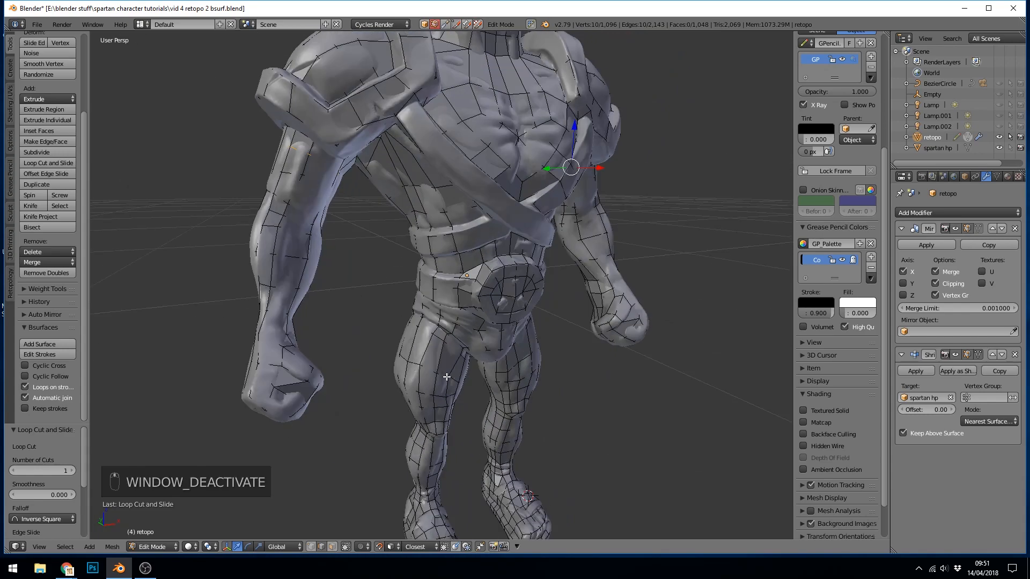
click(597, 298)
click(596, 298)
middle_drag(597, 299, 516, 304)
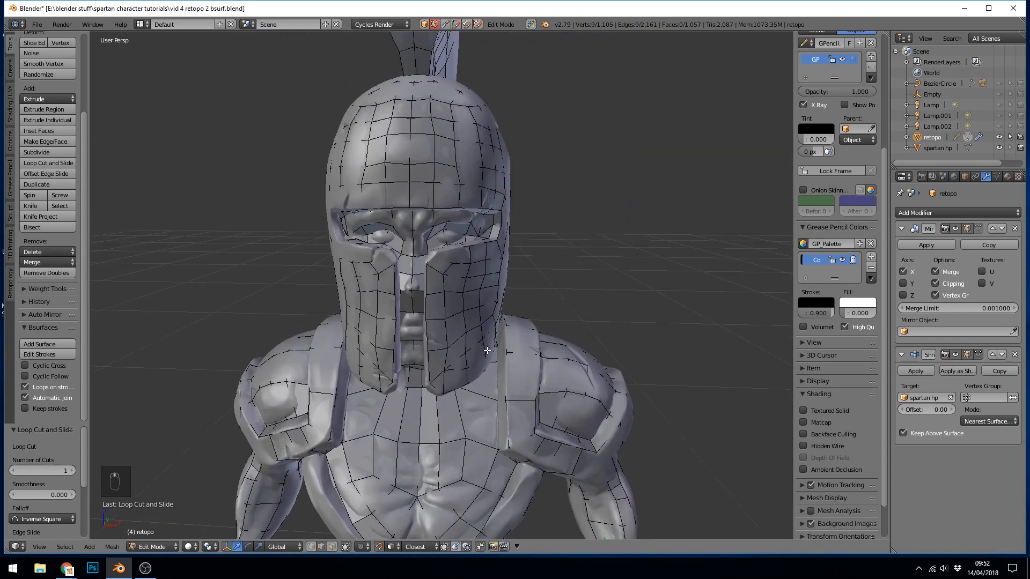
Step: Save the file as "vid 4 retopo mirror applied.blend" and apply the Mirror modifier to the retopo mesh
click(37, 24)
click(54, 108)
click(161, 65)
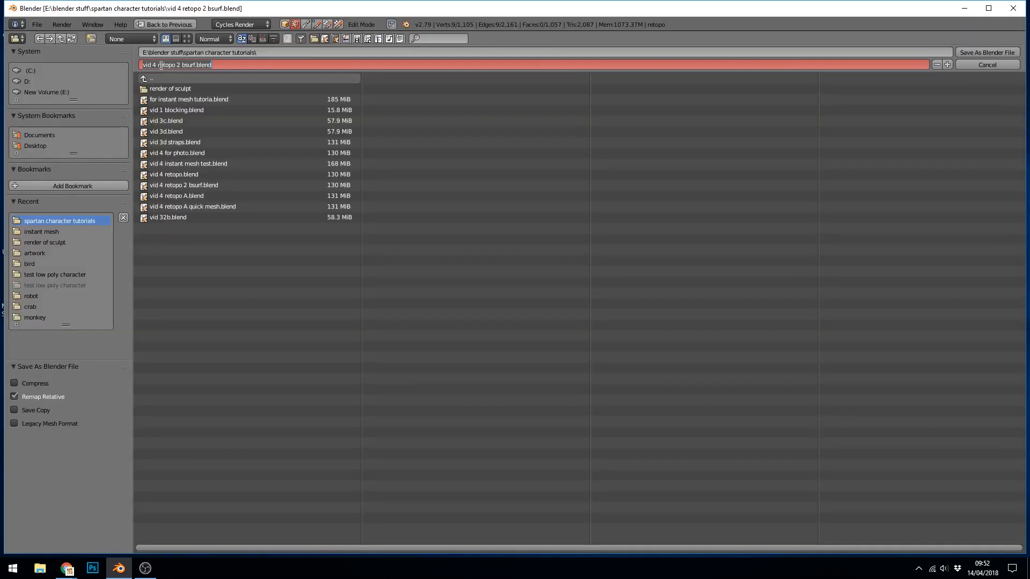
key(Return)
key(Tab)
key(Tab)
key(ctrl+Tab)
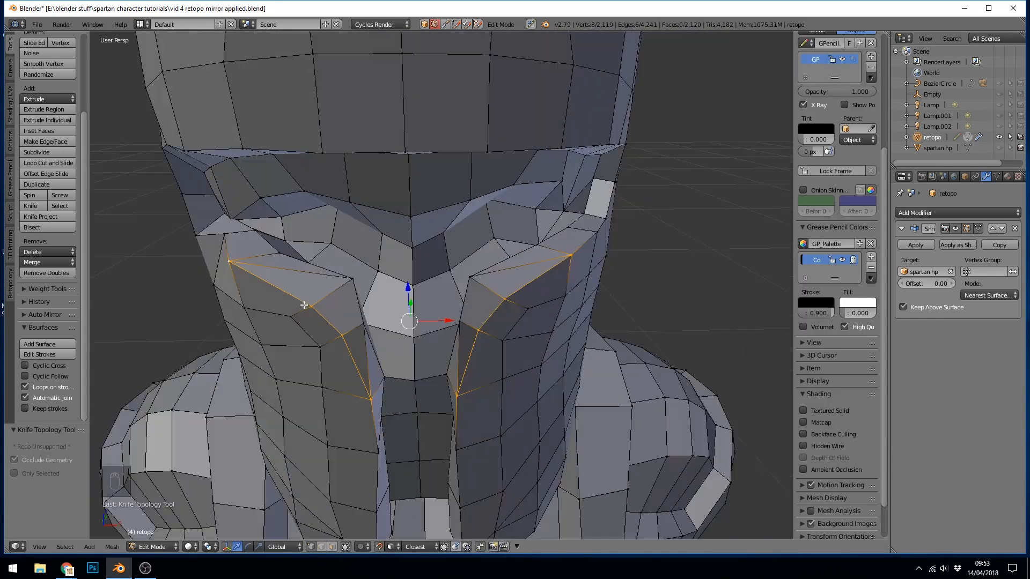
Step: Dissolve the extra edges around the helmet's eye and cheek area
key(ctrl+Tab)
key(Delete)
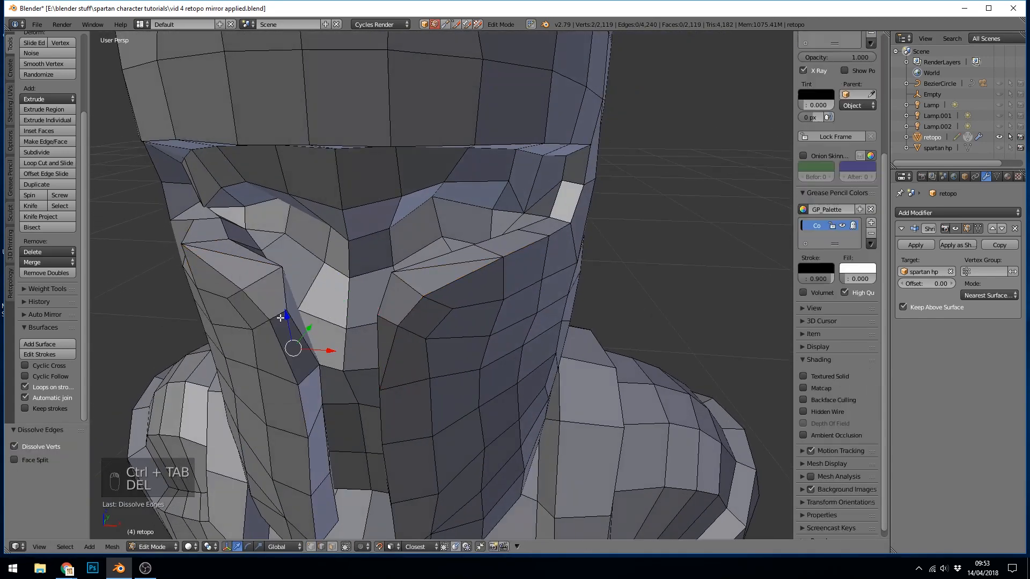
key(Delete)
key(Delete)
key(Delete)
key(ctrl+Tab)
Step: Show the sculpt, move a retopo vertex over its surface and hide the sculpt again
click(999, 148)
right_click(667, 280)
key(g)
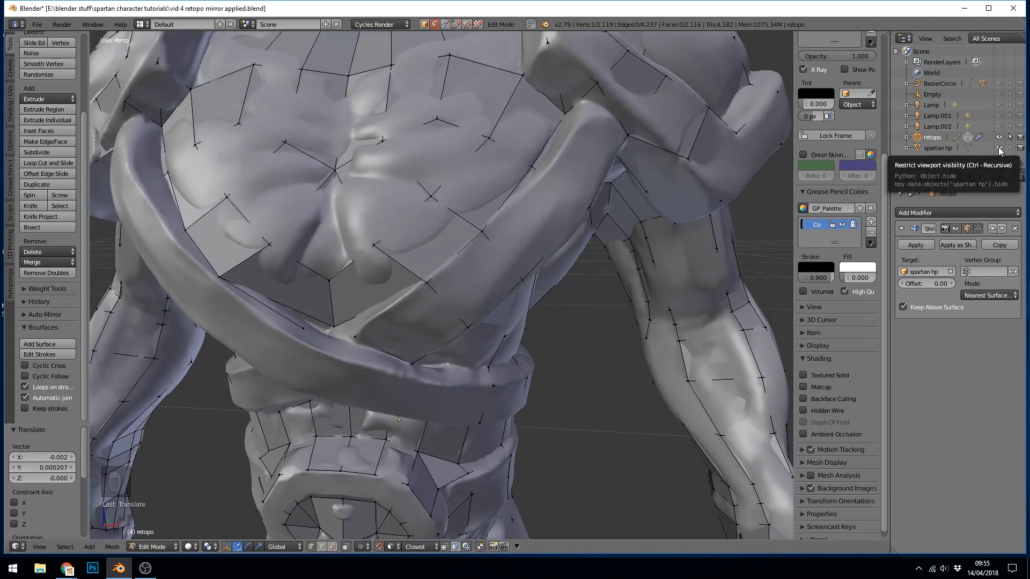
click(999, 148)
Step: Delete unwanted faces along the chest strap's upper edge and rebuild the strip with narrow quads
middle_drag(609, 177, 468, 141)
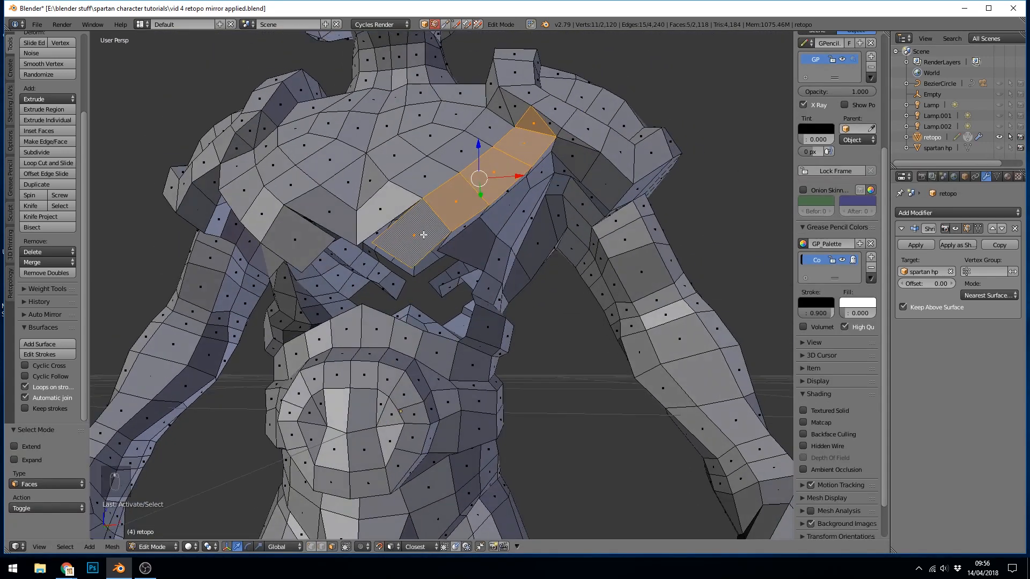
scroll(557, 189, up, 4)
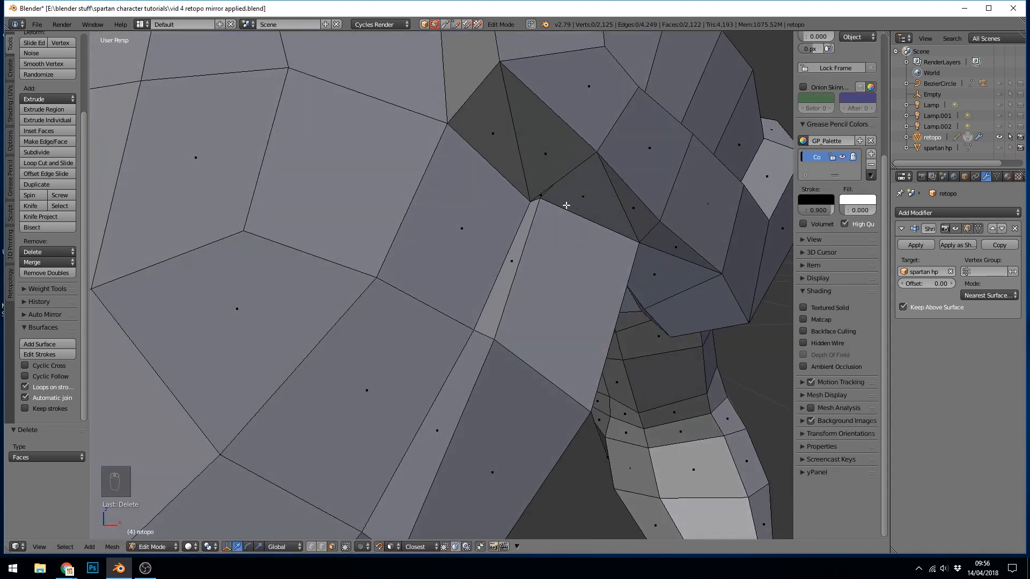
key(Delete)
click(495, 207)
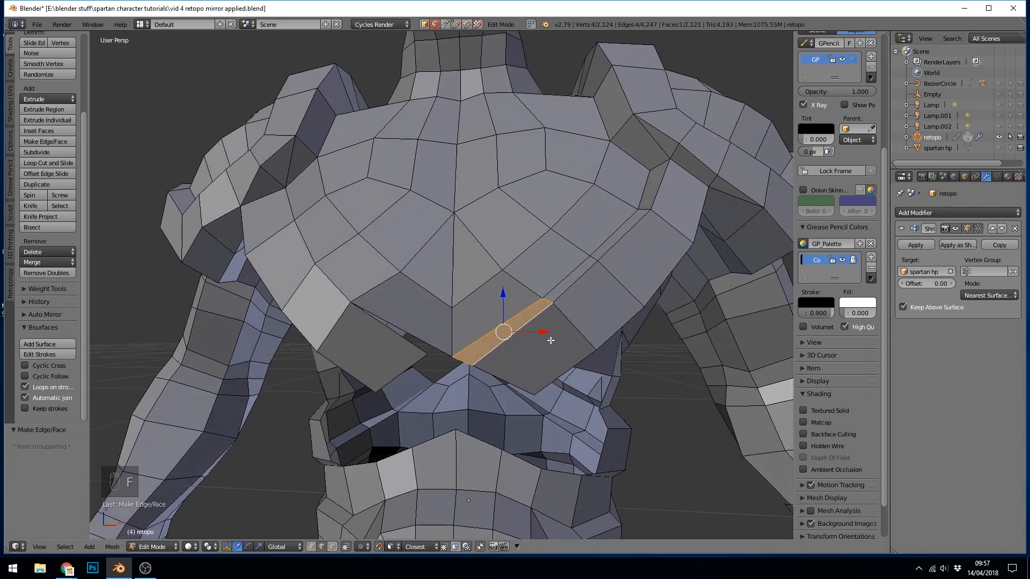
Step: Knife new edges across the faces where the shoulder armour meets the chest strap
middle_drag(550, 340, 341, 235)
middle_drag(604, 259, 316, 252)
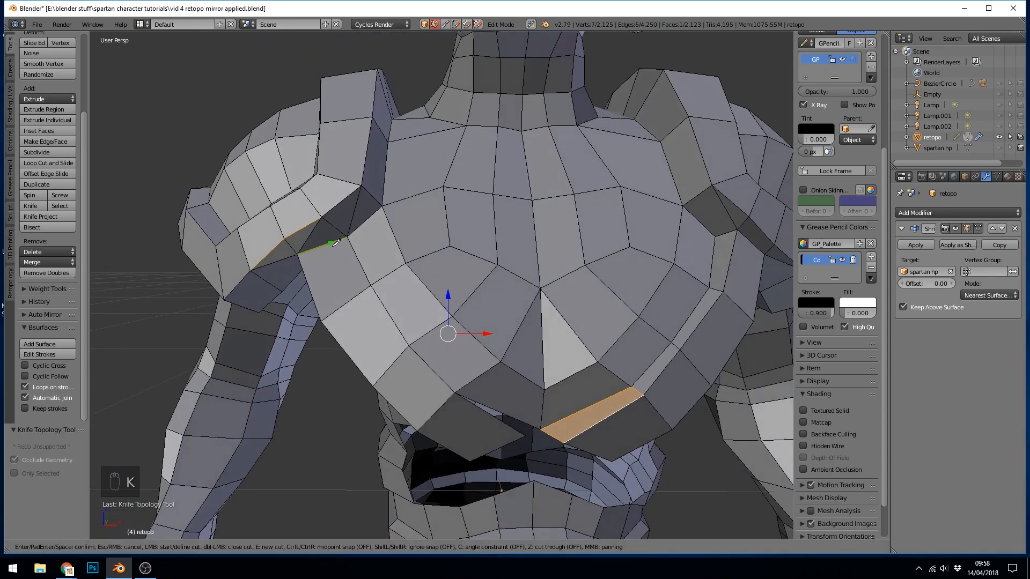
click(436, 413)
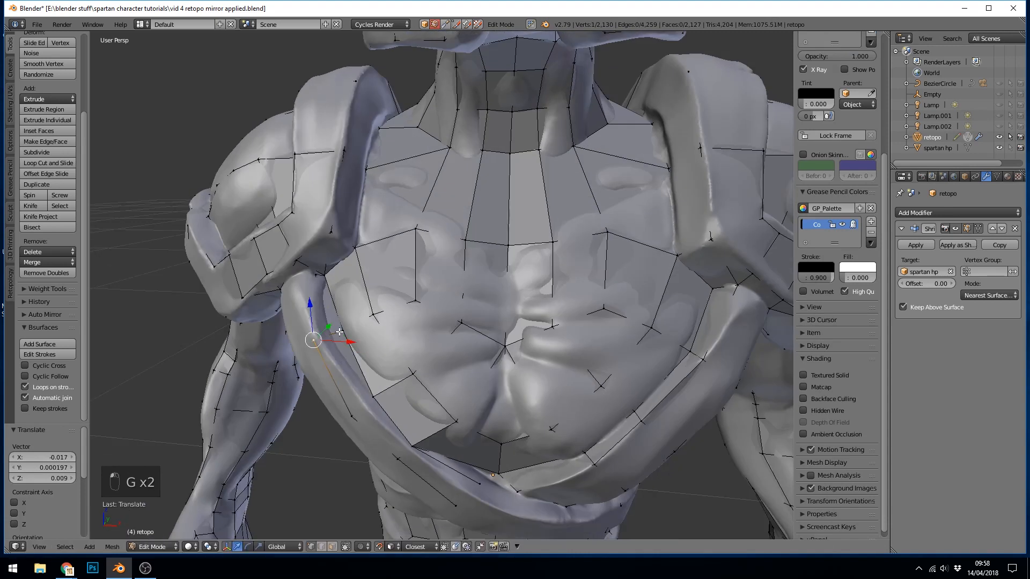
Step: Change the snapping element and move a chest strap vertex onto the sculpted strap
scroll(483, 484, up, 2)
right_click(460, 411)
middle_drag(460, 411, 416, 236)
click(393, 547)
click(403, 499)
key(g)
click(477, 338)
Step: Reposition more vertices along the strap and near the shoulder over the sculpt, and hide the sculpt
scroll(446, 393, down, 3)
key(g)
key(g)
click(531, 202)
right_click(306, 217)
key(g)
click(998, 147)
Step: Knife a new edge beside the shoulder armour and dissolve the neighbouring unneeded edge
middle_drag(331, 256, 349, 236)
key(k)
click(338, 154)
click(368, 128)
key(Return)
key(ctrl+Tab)
key(2)
shift+right_click(358, 111)
key(ctrl+x)
Step: Show the sculpt and move the vertices under the shoulder armour and at the strap's upper end onto it
key(ctrl+Tab)
key(1)
click(998, 147)
right_click(352, 283)
key(g)
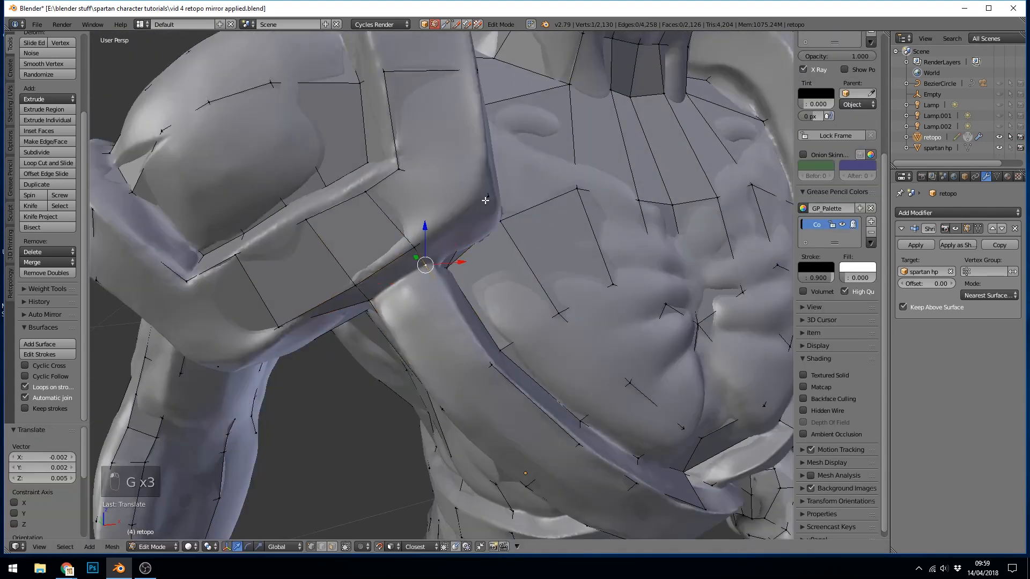
key(g)
click(478, 207)
right_click(279, 327)
key(g)
click(285, 322)
middle_drag(285, 322, 597, 326)
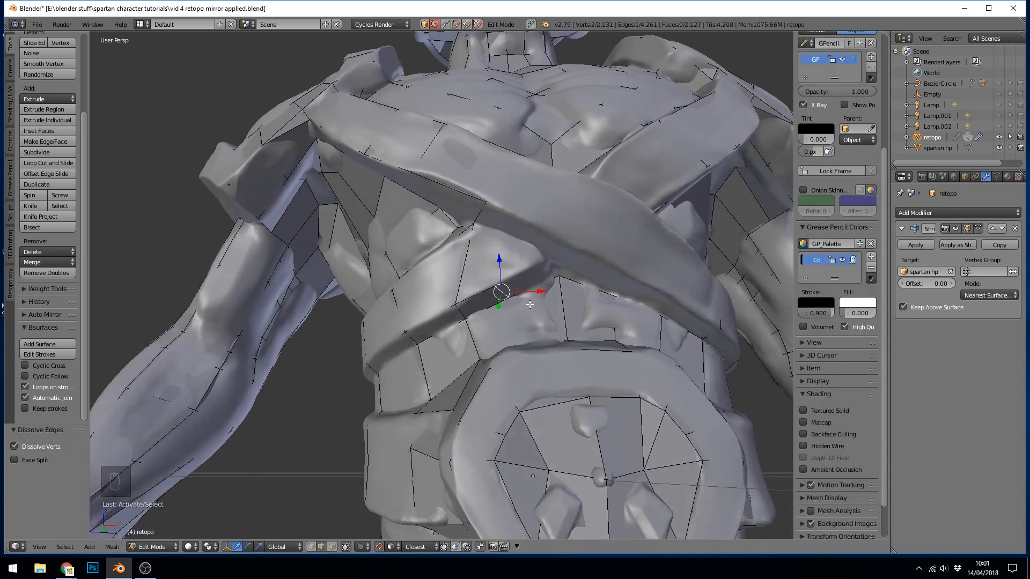
Step: Extrude an edge from the waist up across the front of the lower strap
middle_drag(534, 262, 522, 229)
right_drag(556, 236, 563, 231)
middle_drag(569, 316, 488, 402)
shift+right_click(459, 371)
key(e)
click(441, 317)
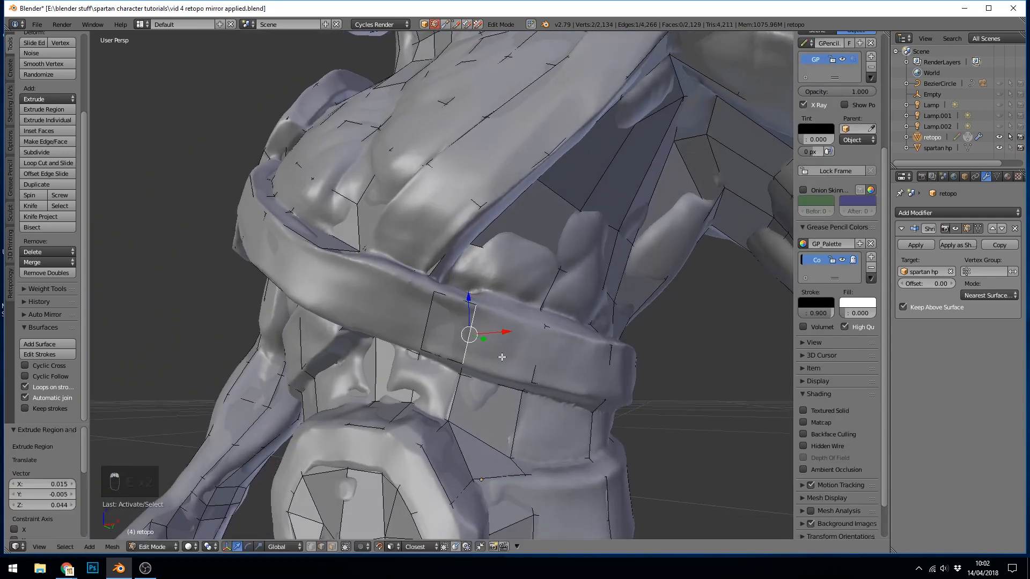
Step: Fill the neighbouring strap faces and extrude another edge along the front strap
key(f)
key(f)
key(f)
middle_drag(502, 357, 485, 375)
right_click(437, 345)
middle_drag(436, 345, 499, 316)
key(e)
click(429, 376)
Step: Switch the mesh select mode and reposition vertices on the front strap
key(ctrl+Tab)
click(494, 242)
right_click(492, 206)
click(507, 192)
middle_drag(507, 192, 496, 284)
key(g)
click(536, 317)
click(527, 314)
Step: Extrude and fill another strap section, then change the snapping element and move a strap vertex onto the sculpt
key(e)
click(491, 305)
shift+right_click(485, 300)
key(f)
click(391, 546)
click(405, 503)
right_click(512, 270)
key(g)
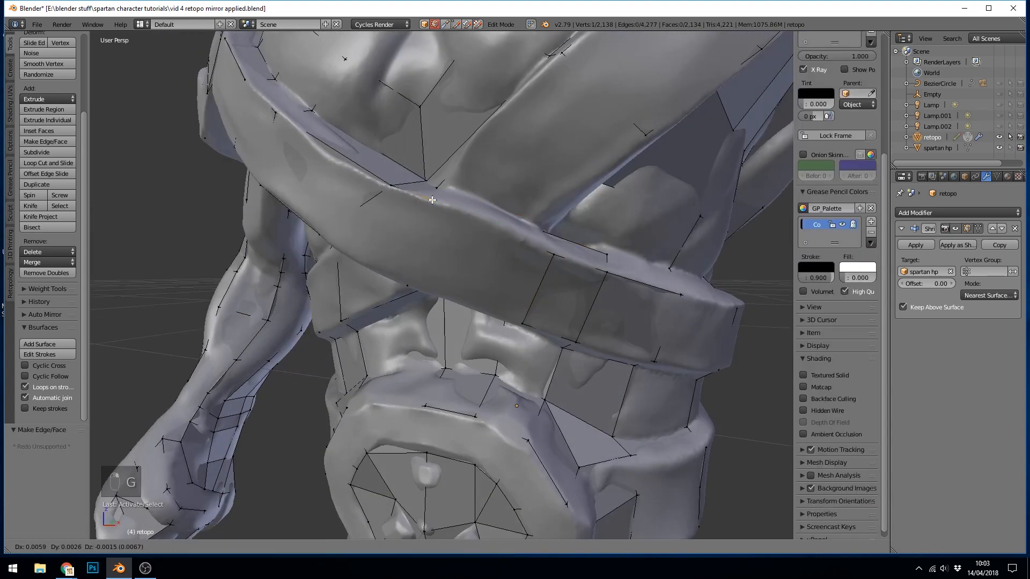
click(520, 236)
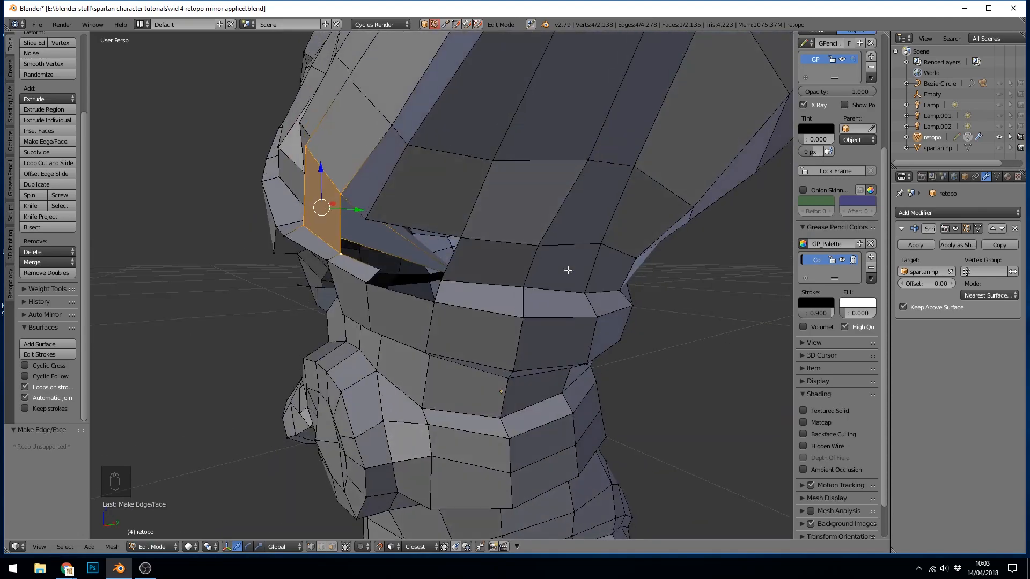
Step: Fill three missing faces around the underside of the chest strap
key(ctrl+Tab)
key(f)
key(f)
key(f)
Step: Delete the unwanted faces around the front straps in face select mode
middle_drag(409, 319, 470, 280)
key(x)
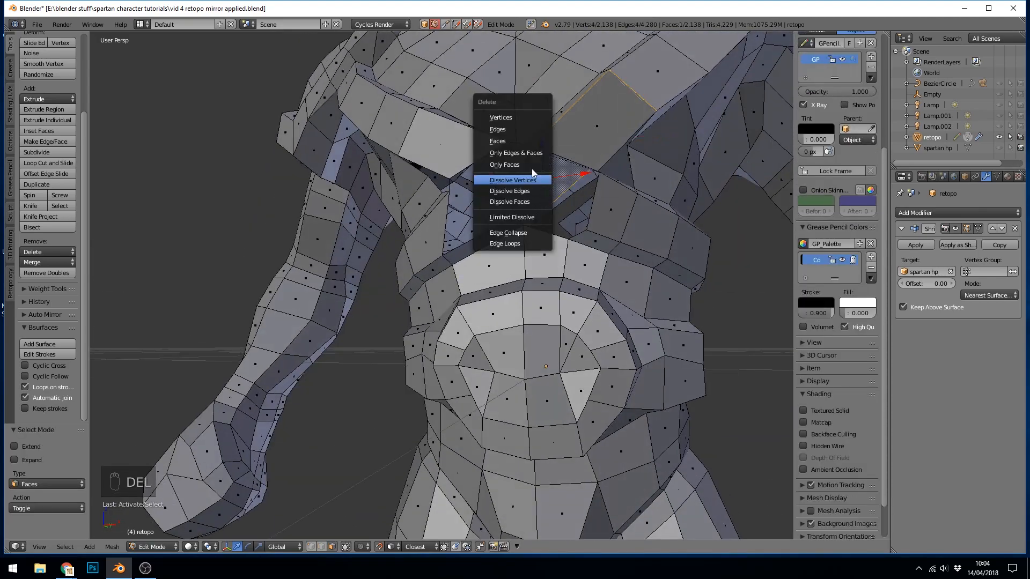
click(532, 169)
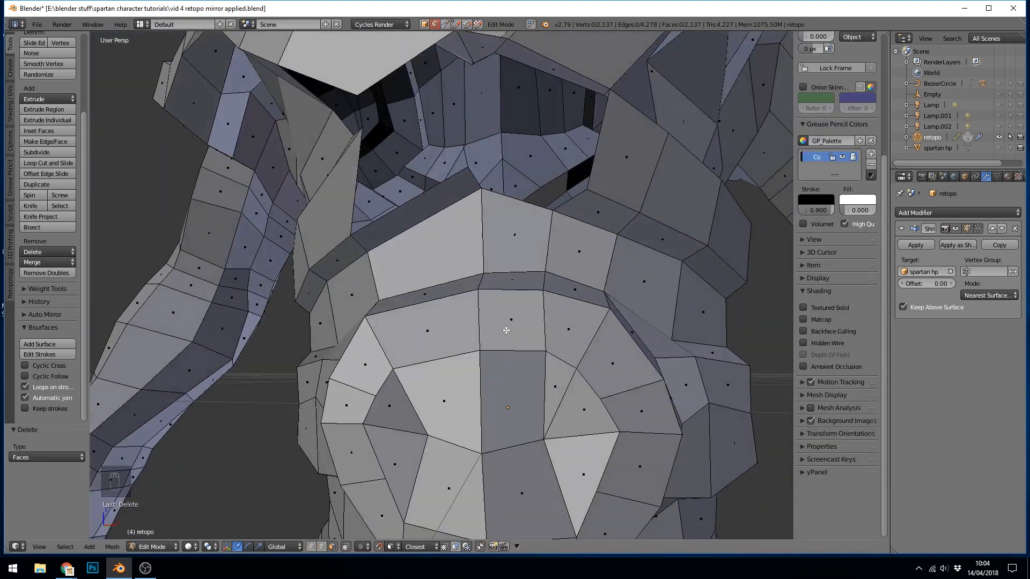
key(ctrl+Tab)
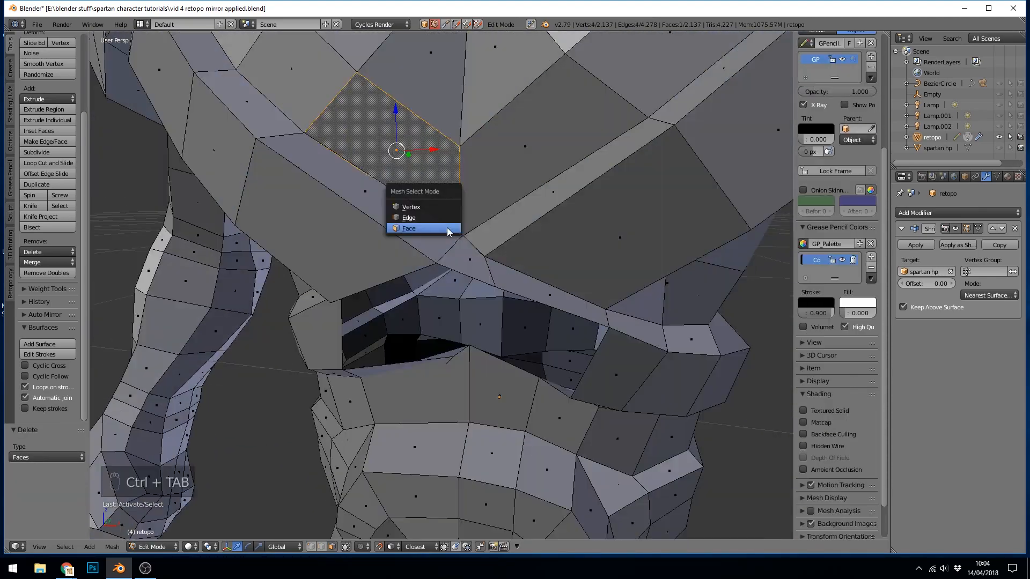
click(446, 228)
Step: Change the snapping element and move the upper vertices of the crossing front strap onto the sculpt
click(391, 546)
click(401, 523)
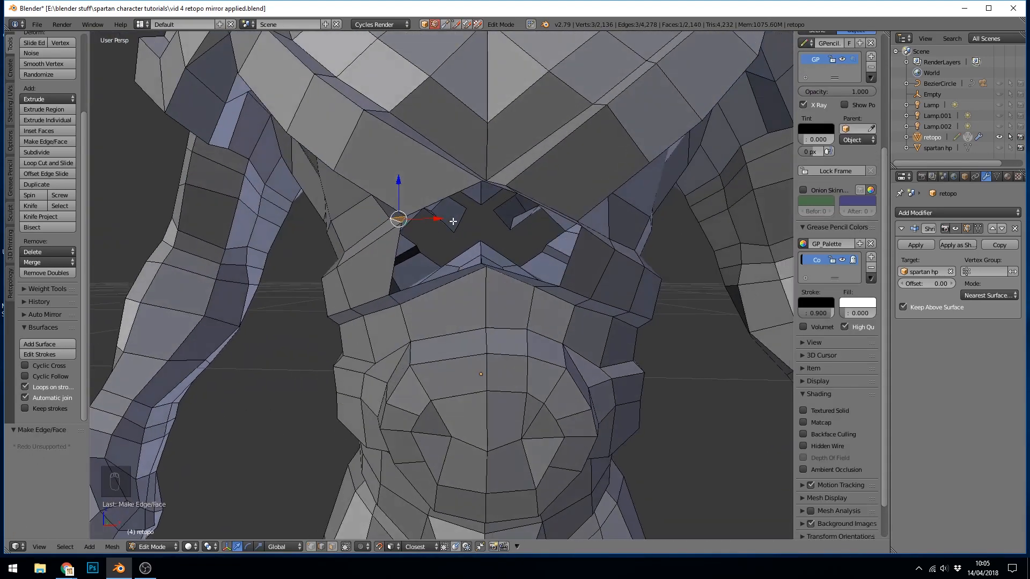
key(g)
key(g)
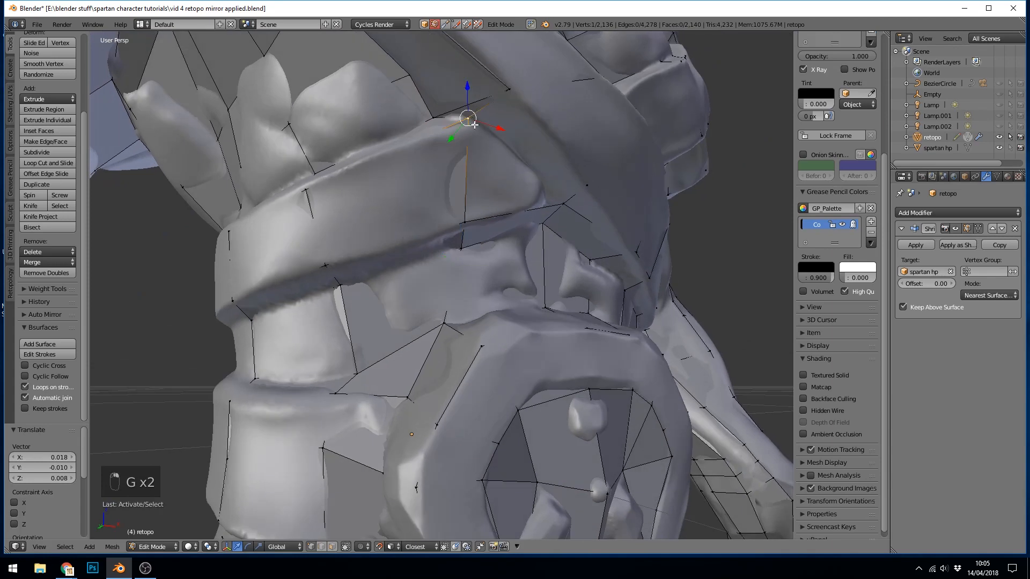
Step: Fill three faces between the crossing front straps and adjust a vertex on the strap's upper edge
key(f)
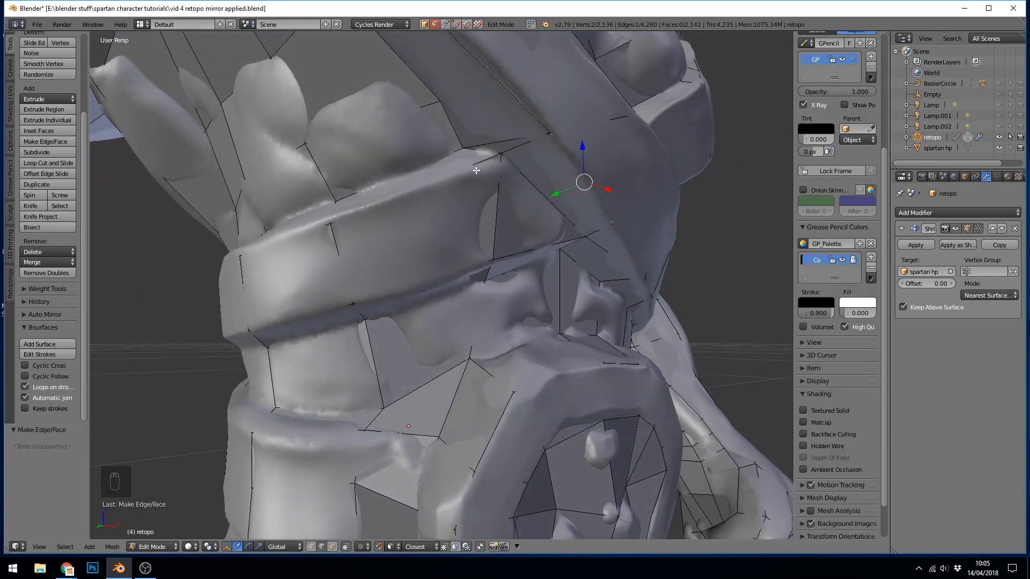
key(f)
key(f)
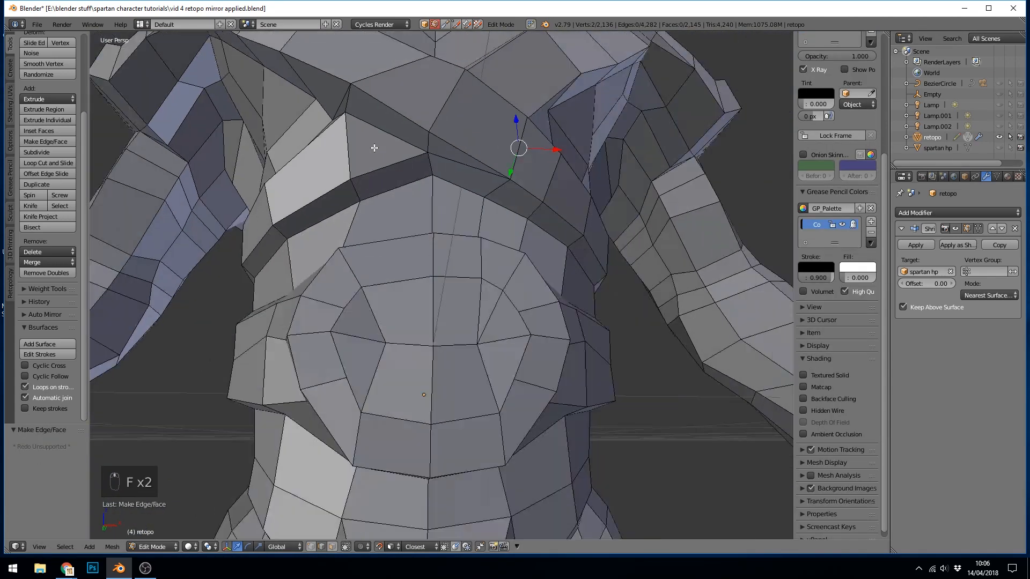
middle_drag(374, 148, 346, 194)
scroll(460, 197, down, 3)
key(k)
scroll(344, 209, down, 5)
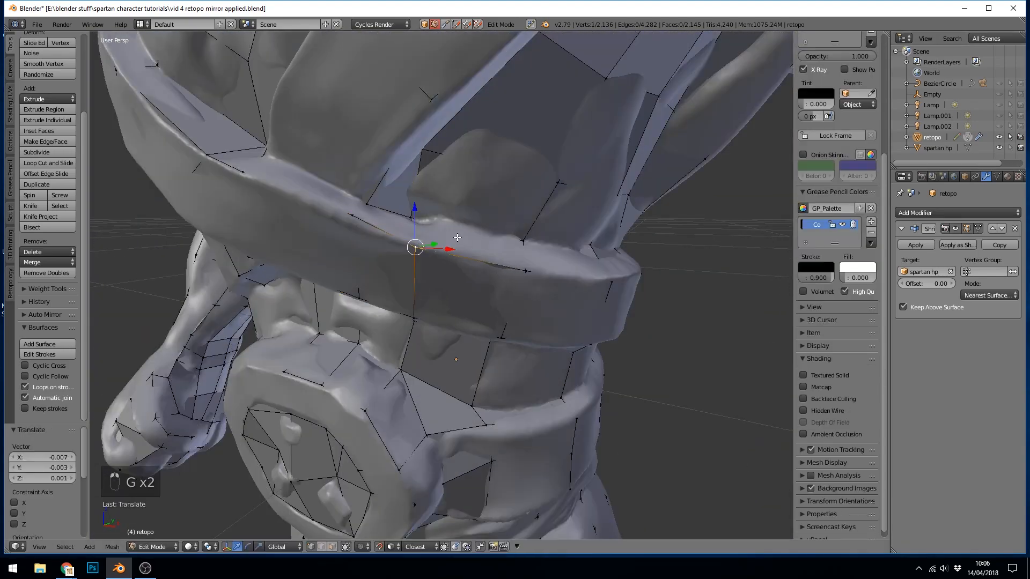
scroll(466, 257, down, 8)
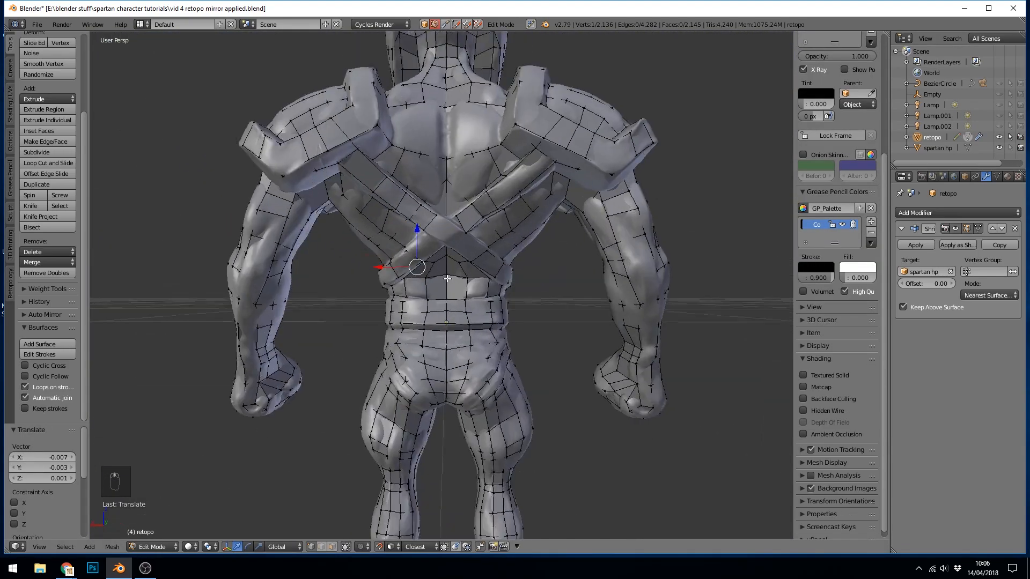
Step: Move the vertex where the back straps cross and fill the missing faces around the crossing
scroll(447, 279, up, 4)
right_click(443, 237)
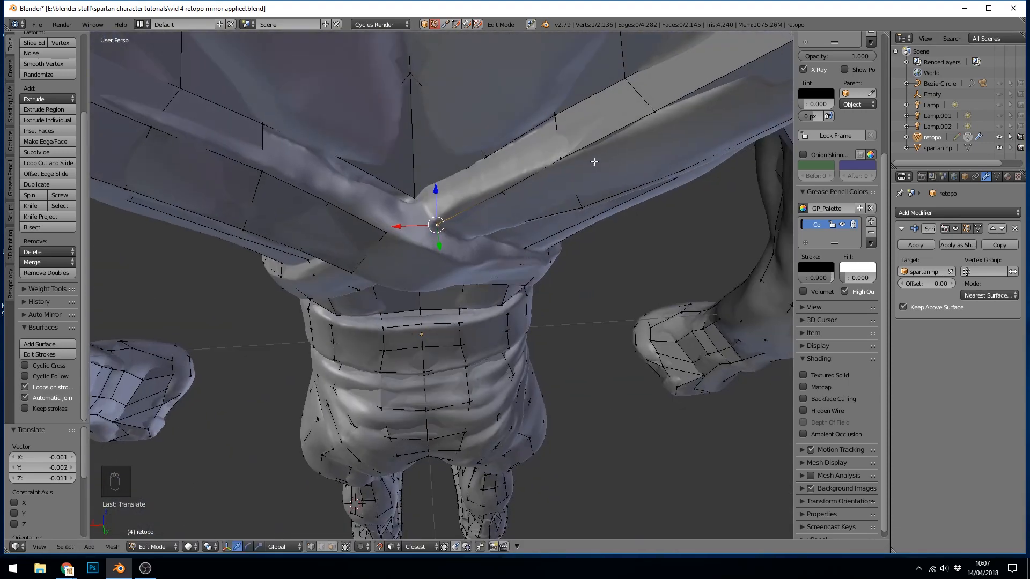
key(2)
right_click(558, 143)
key(f)
mouse_move(309, 166)
middle_down()
mouse_move(529, 212)
mouse_move(527, 315)
mouse_move(436, 235)
mouse_move(423, 193)
mouse_move(448, 202)
mouse_move(388, 280)
mouse_move(403, 184)
middle_up()
key(f)
right_click(422, 192)
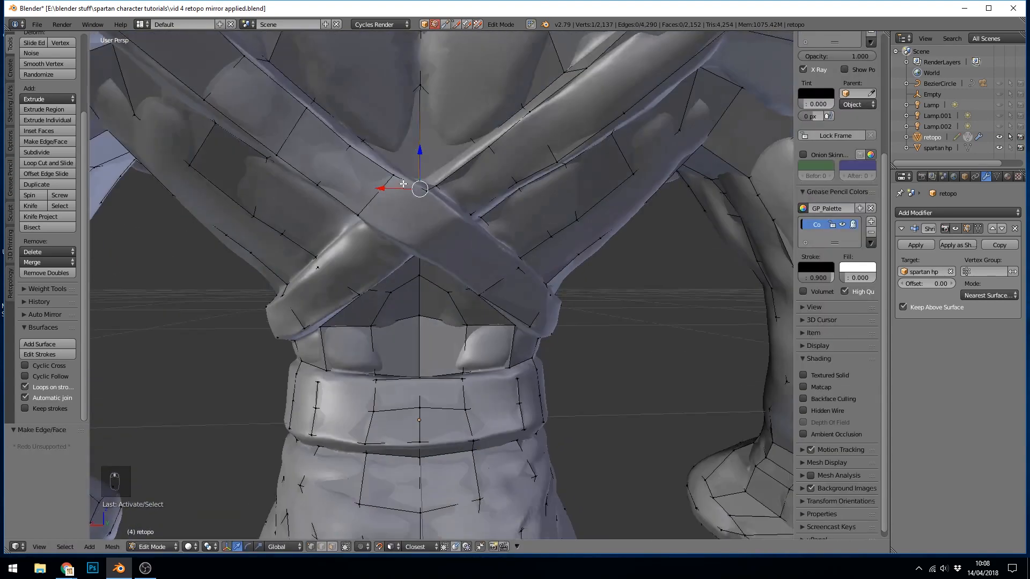
key(f)
middle_drag(420, 256, 515, 261)
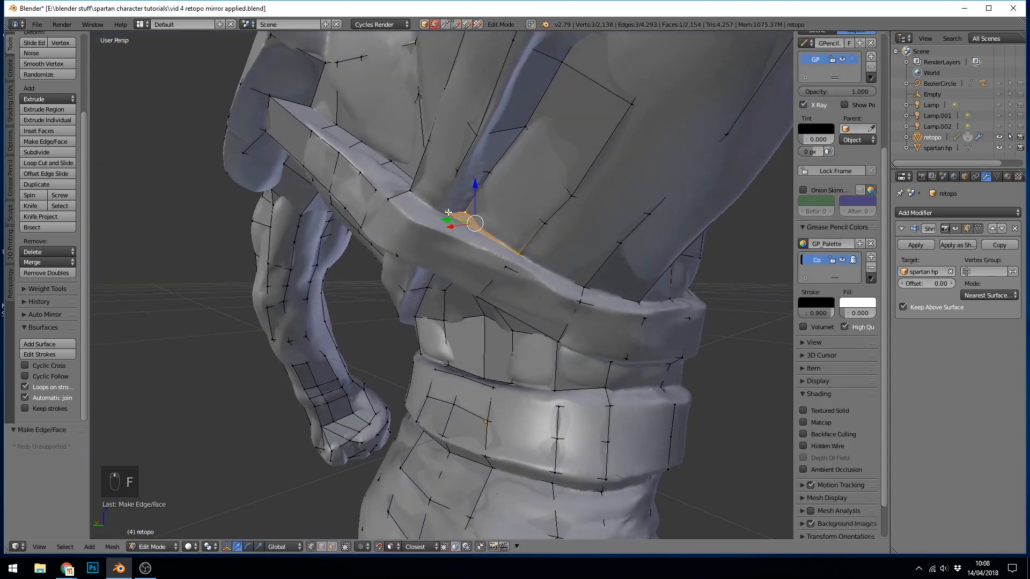
Step: Extrude a vertex beside the back strap crossing and fill two faces from it
right_click(448, 212)
key(e)
click(432, 227)
key(f)
key(f)
Step: Extrude further geometry under the back strap crossing, merging the overlapping vertices and filling the faces
middle_drag(423, 202, 483, 290)
key(e)
click(420, 261)
key(e)
click(472, 323)
scroll(487, 340, up, 4)
shift+right_click(473, 290)
key(alt+m)
click(485, 288)
key(f)
key(f)
Step: Move a back strap vertex onto the sculpt and hide the sculpt
right_click(520, 255)
key(g)
click(523, 252)
click(998, 147)
Step: Close the gap between the crossing back straps with new faces, undoing one misplaced fill
shift+right_click(425, 152)
shift+right_click(334, 148)
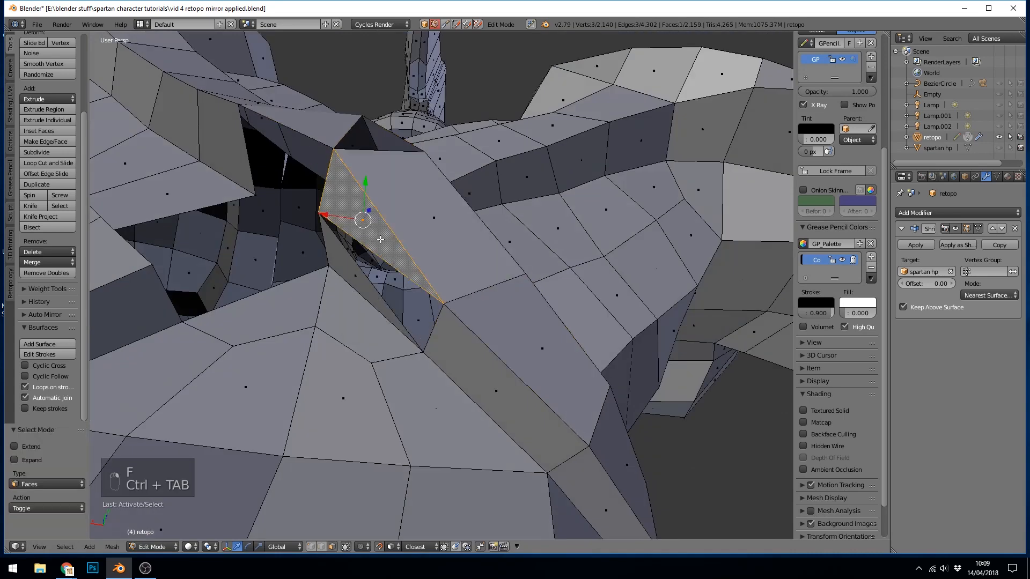
middle_drag(379, 239, 432, 266)
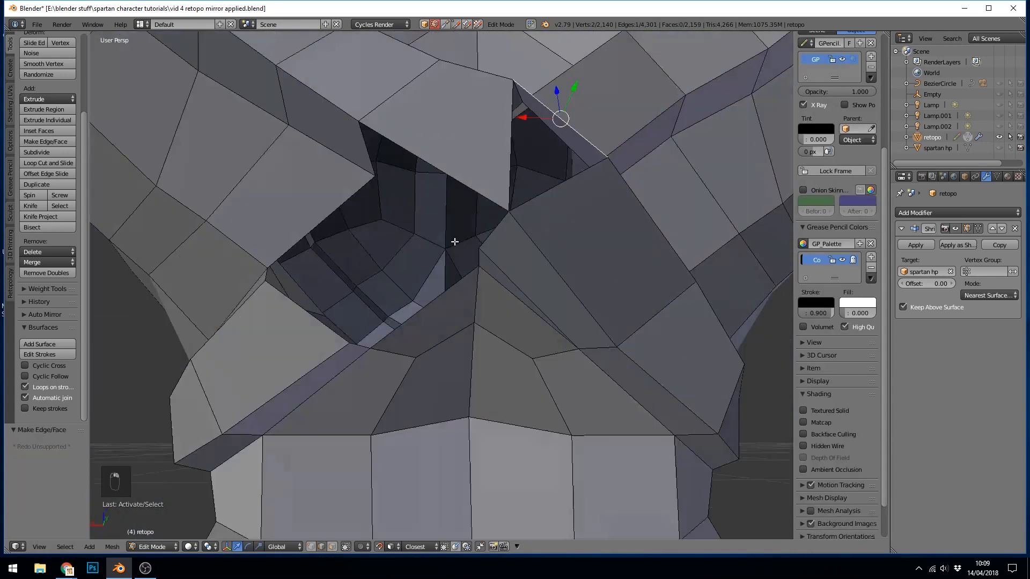
shift+right_click(462, 182)
middle_drag(454, 242, 453, 169)
key(f)
key(ctrl+z)
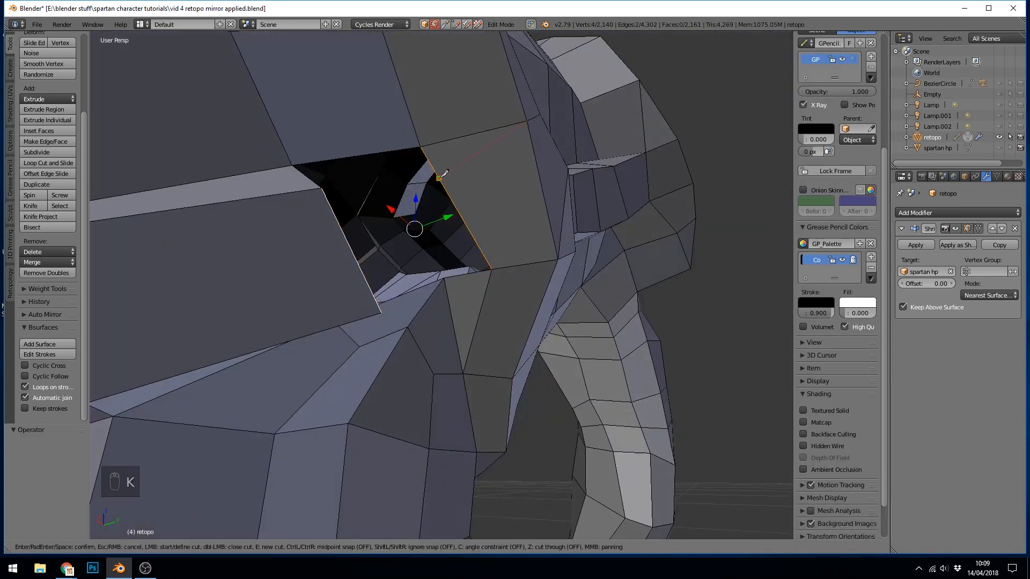
key(f)
key(f)
key(f)
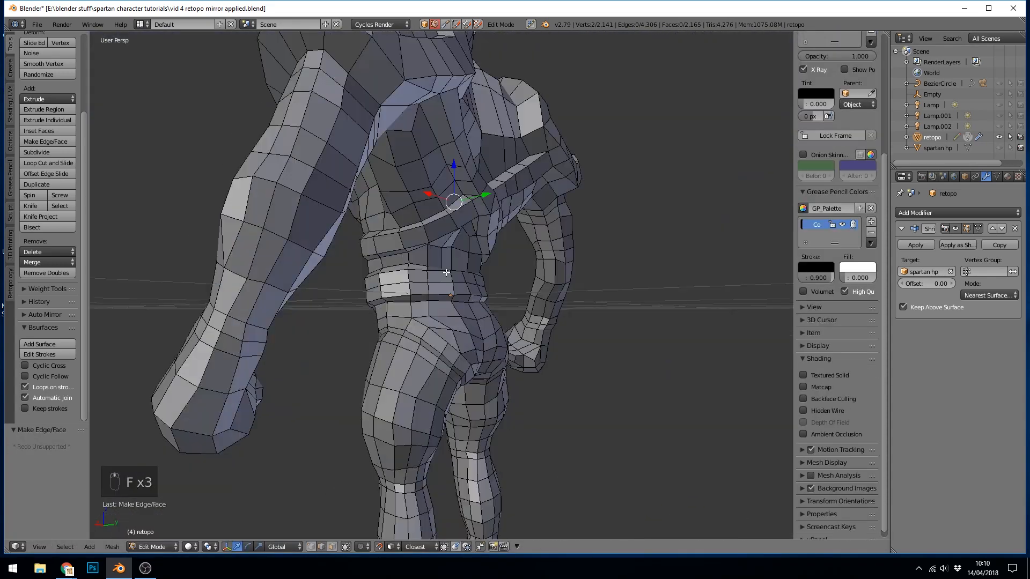
Step: Save the Blender file
scroll(446, 272, down, 7)
middle_drag(446, 273, 474, 153)
key(ctrl+s)
Step: Reroute the edges at the helmet cheek guard's lower corner with a knife cut and dissolve, and adjust the corner vertex
scroll(421, 238, up, 7)
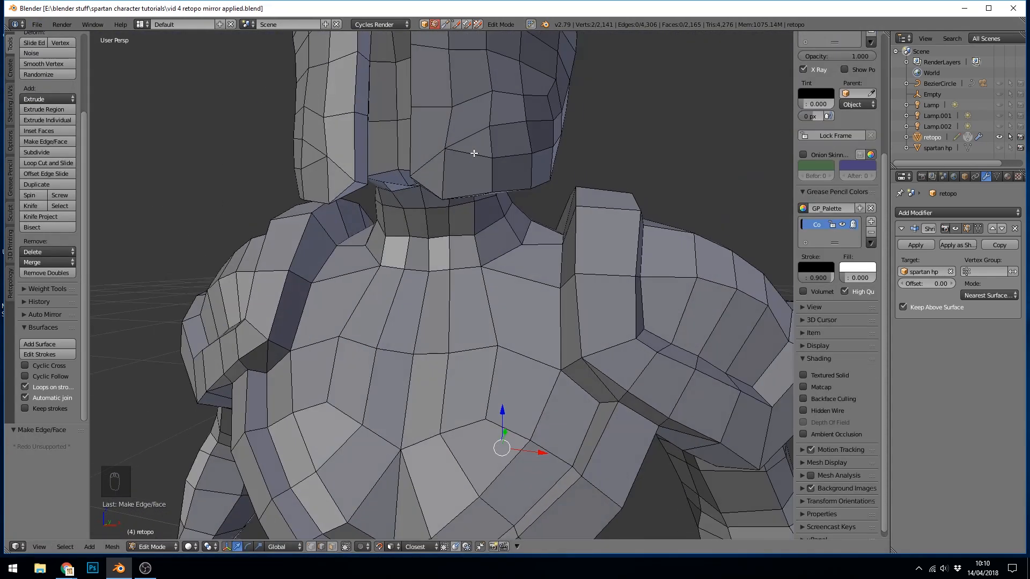
key(k)
key(Return)
key(Delete)
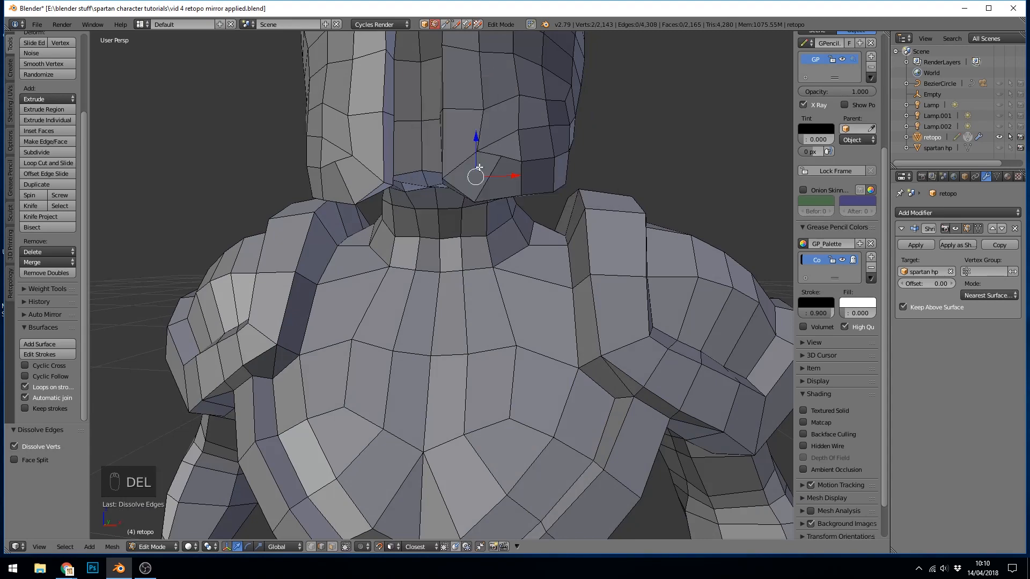
right_click(485, 169)
key(g)
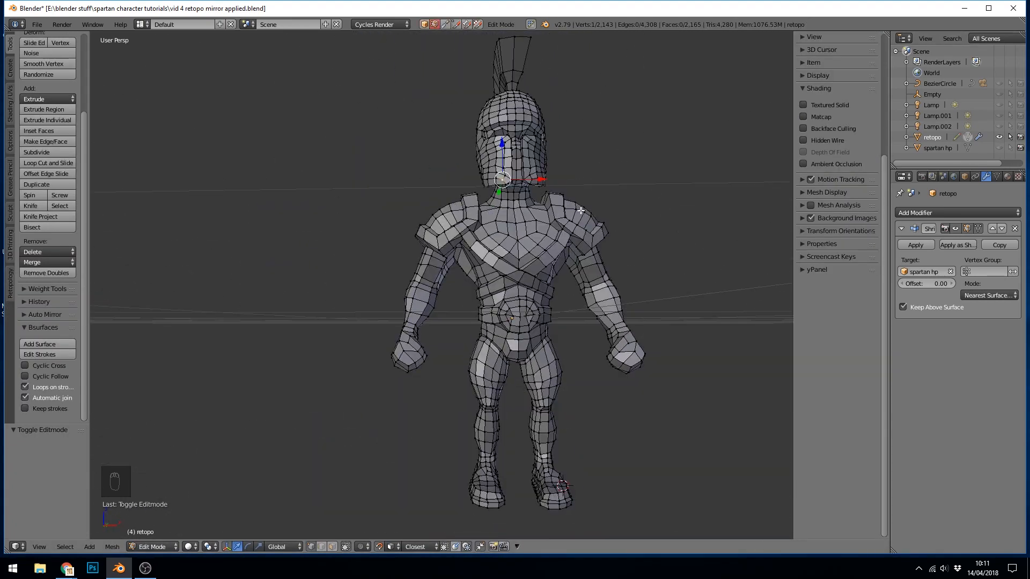
Step: Inspect the whole retopo mesh from the front and back for remaining problems
scroll(530, 205, up, 5)
mouse_move(530, 204)
middle_down()
mouse_move(543, 223)
mouse_move(518, 207)
middle_up()
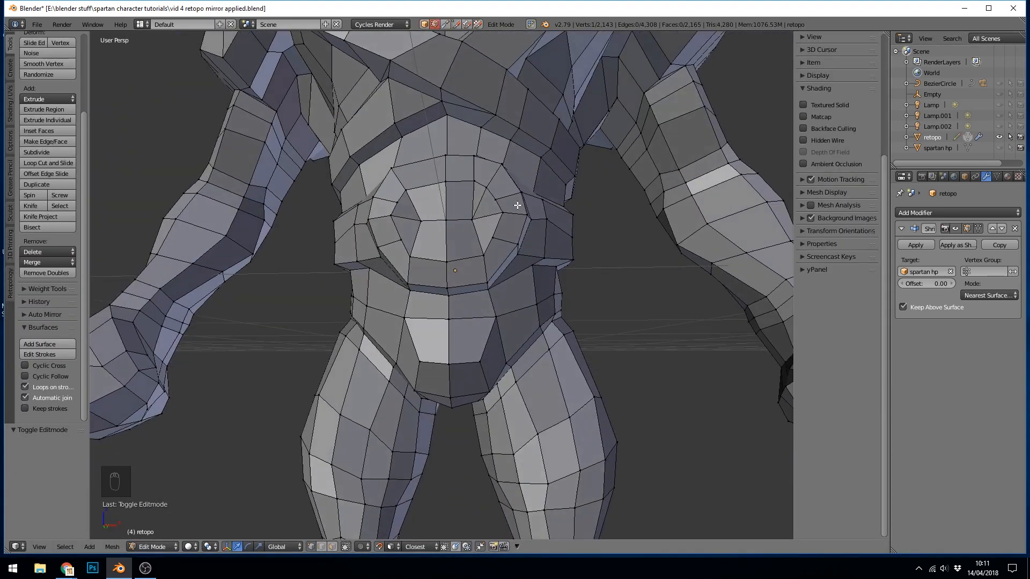
scroll(500, 232, down, 2)
scroll(501, 232, up, 2)
right_click(486, 215)
key(a)
key(a)
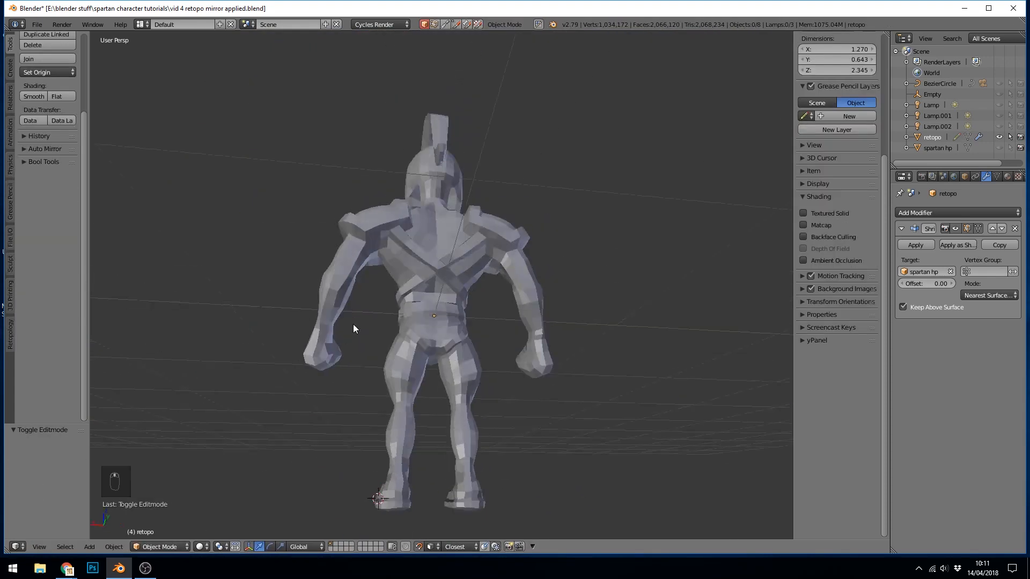
Step: Return to editing the retopo mesh and dissolve surplus edges on the chest around the crossing strap
middle_drag(352, 324, 438, 296)
scroll(438, 295, up, 6)
key(Tab)
key(ctrl+Tab)
click(438, 298)
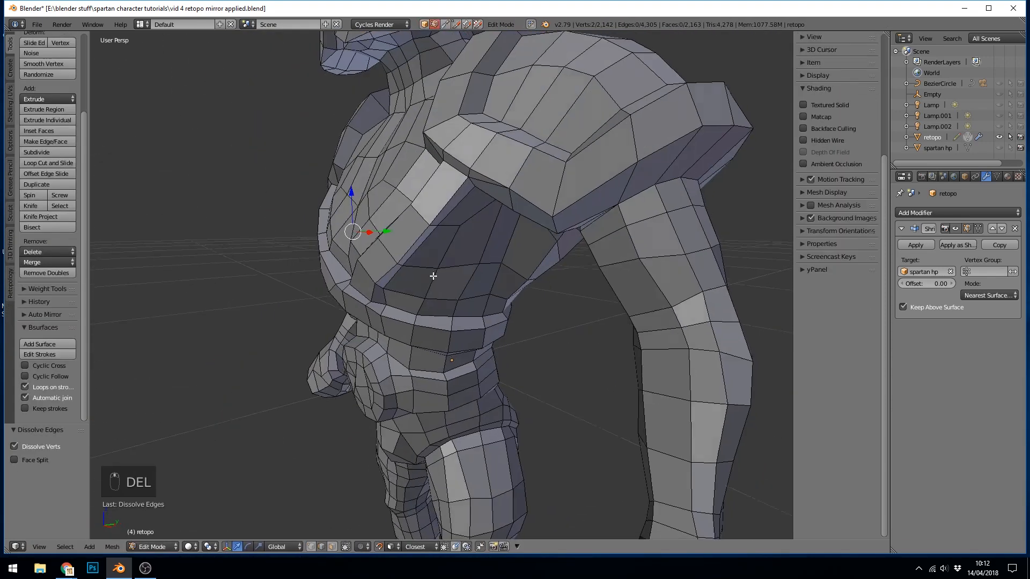
Step: Examine the edge flow of the full character in Edit Mode, from the front and from behind
middle_drag(432, 276, 501, 286)
scroll(501, 286, down, 6)
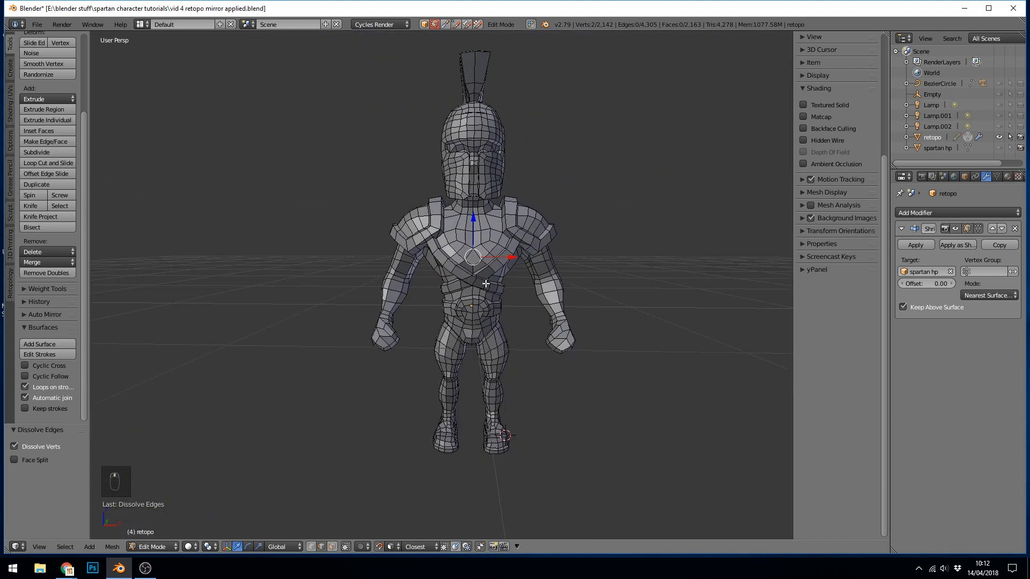
scroll(508, 262, up, 2)
middle_drag(507, 261, 371, 327)
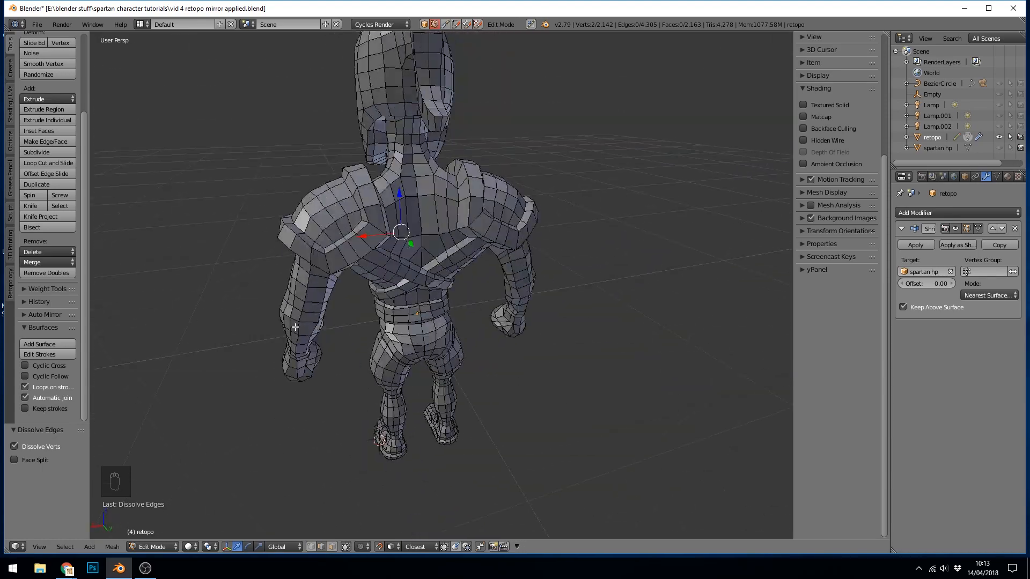